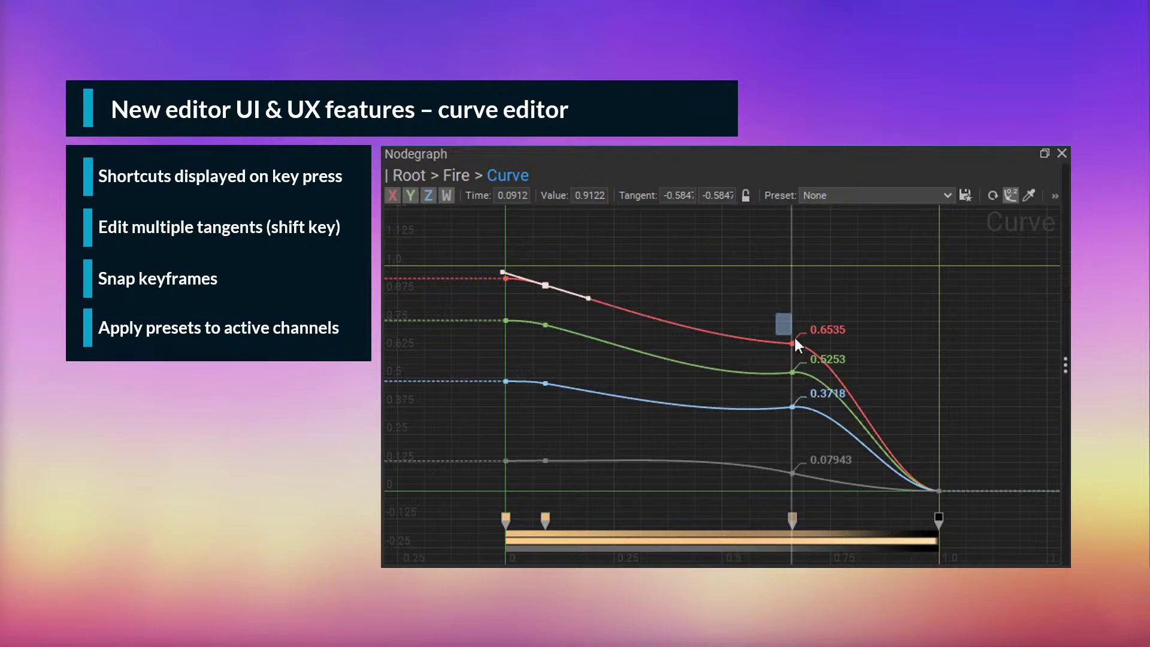
- Select the two middle keyframes of the red X curve and snap them to the Z curve
left_click(793, 344, "shift")
right_click(628, 251)
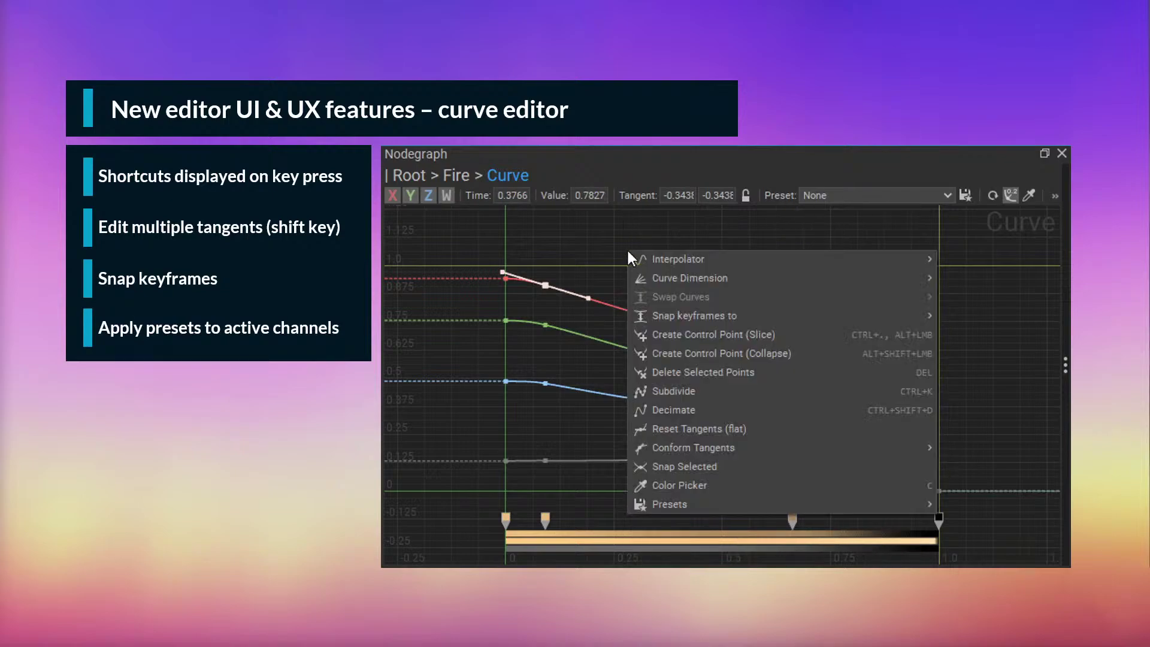
mouse_move(673, 315)
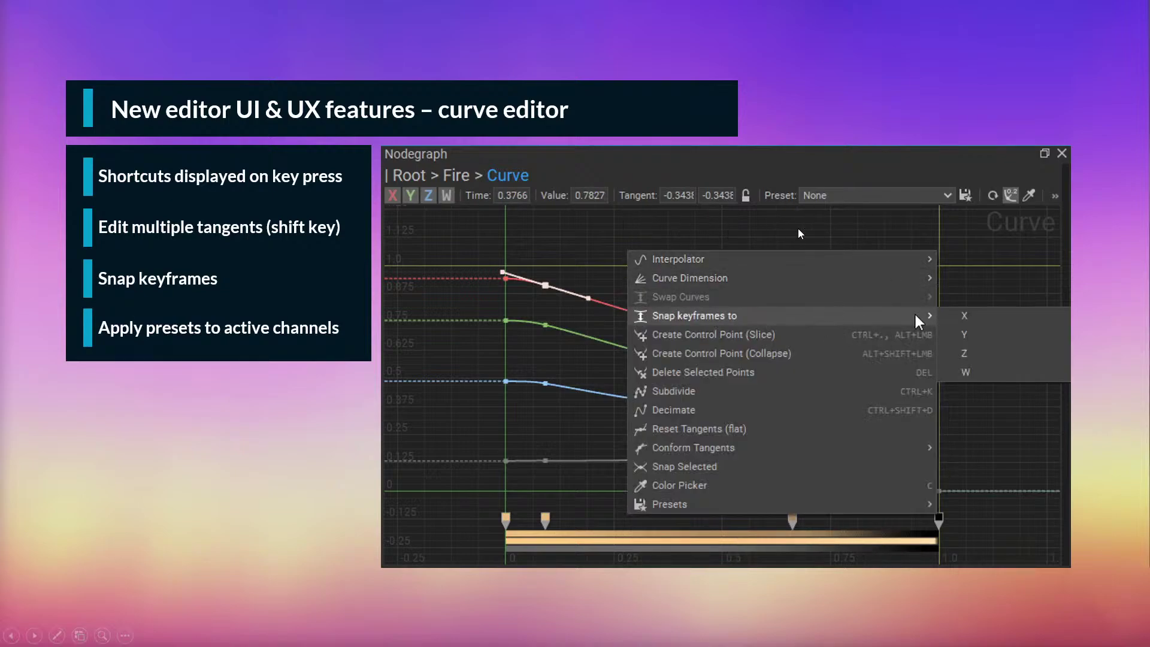
left_click(1023, 357)
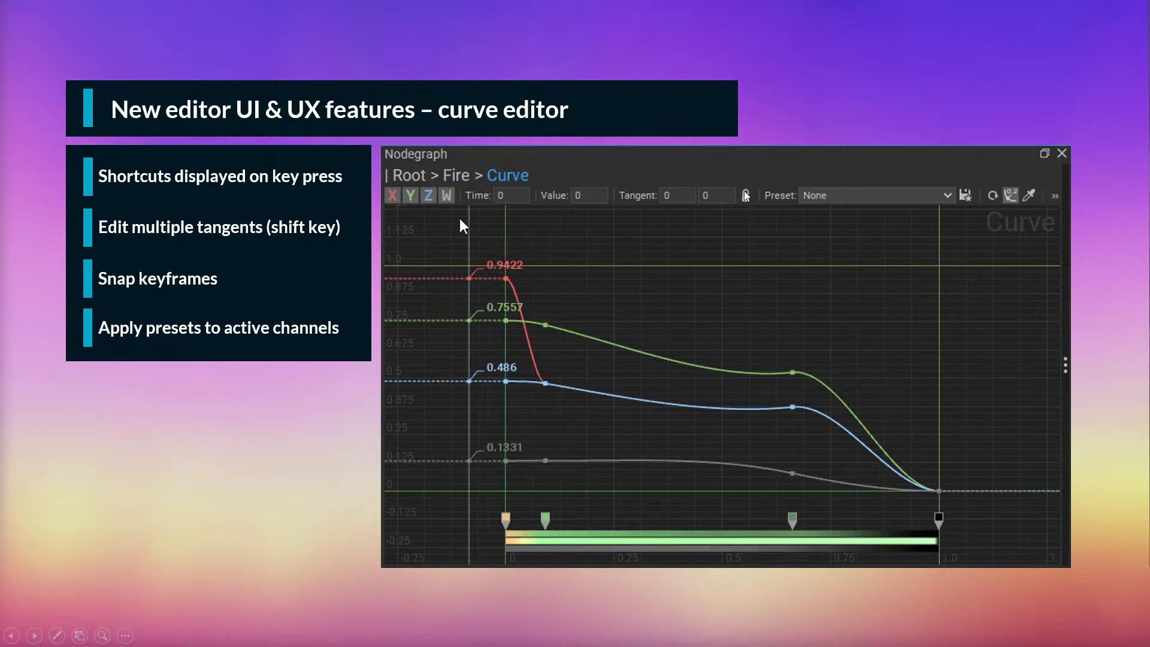
- Leave only the W channel active and cycle its curve preset between 06 - EaseOut (inv) and 08 - EaseInOut (inv)
left_click(427, 196)
left_click(409, 195)
left_click(393, 195)
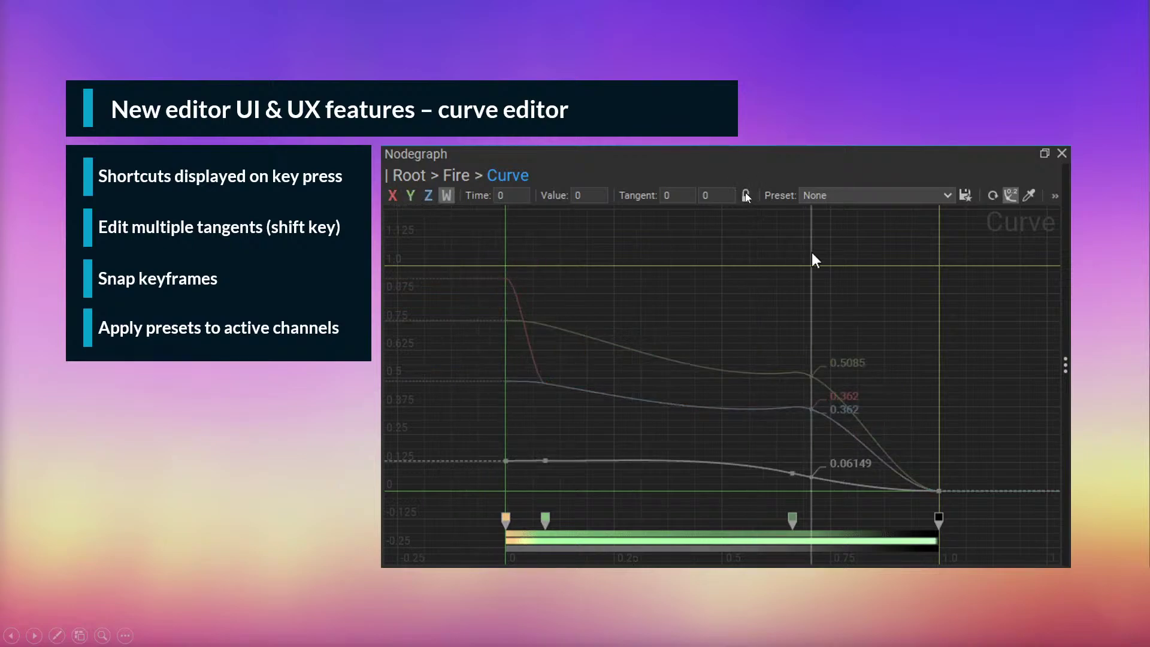
left_click(850, 197)
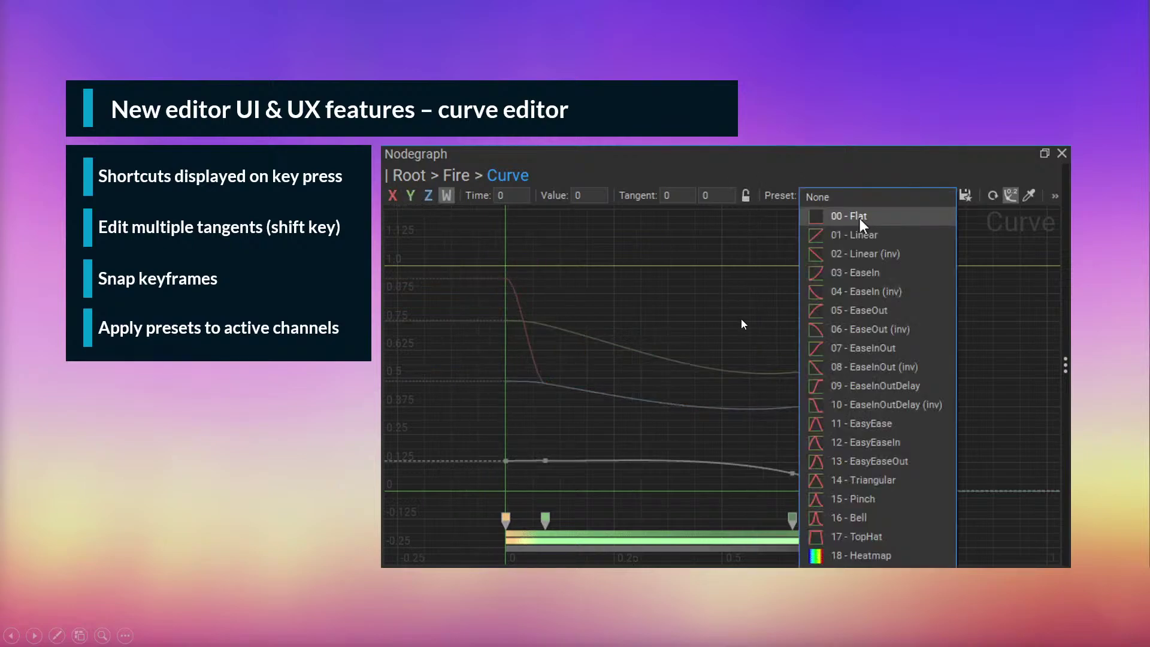
left_click(867, 329)
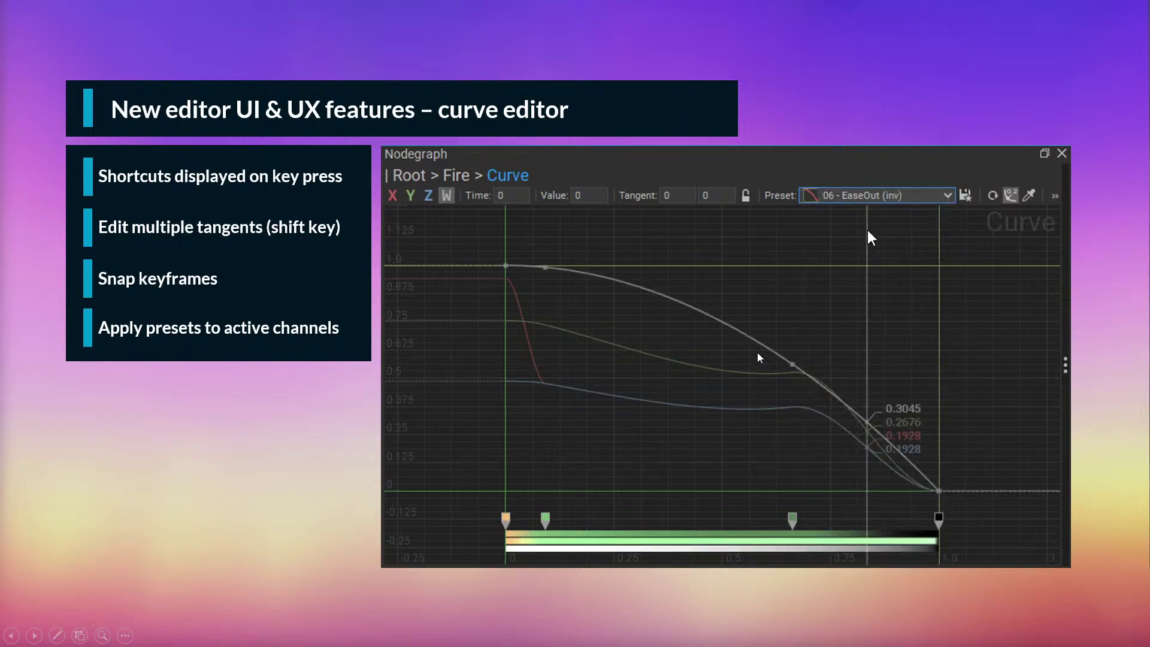
scroll(868, 196, "down", 2)
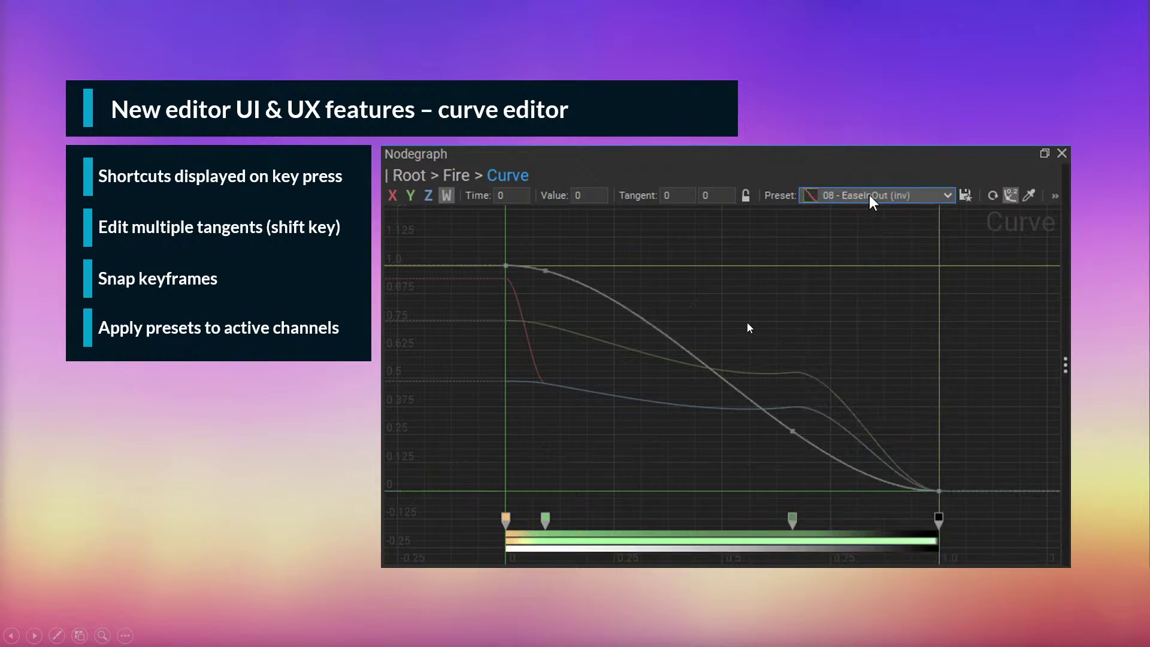
scroll(870, 197, "up", 2)
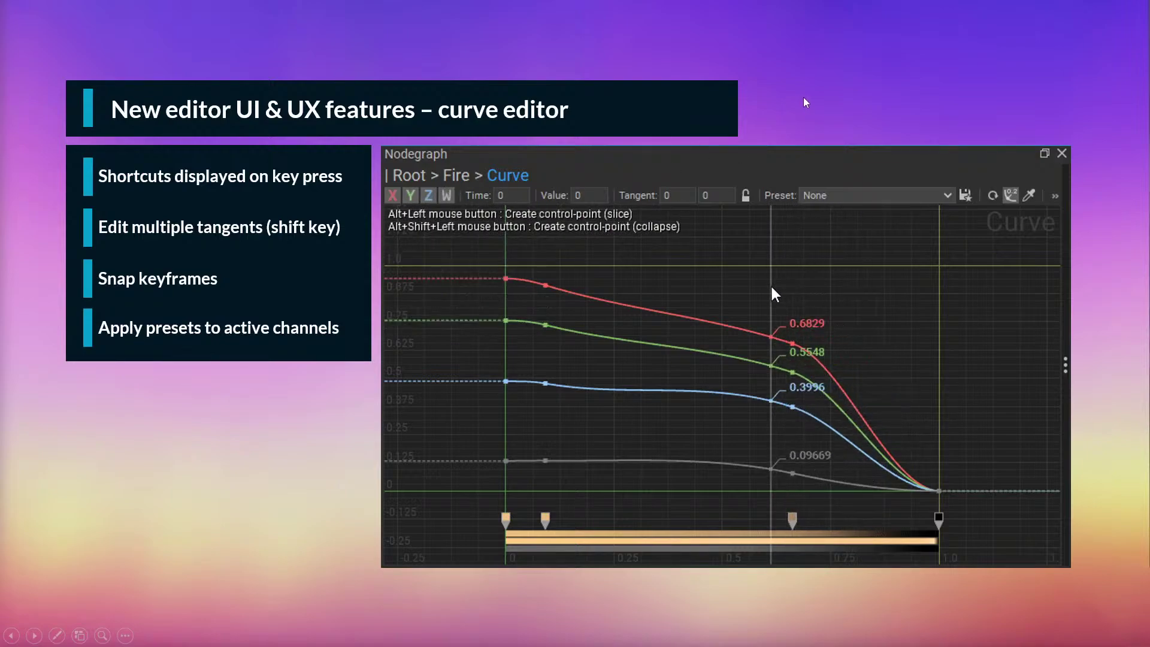
- Advance the presentation to the live demo slide, end the slide show and switch to the PopcornFX editor
key("Right")
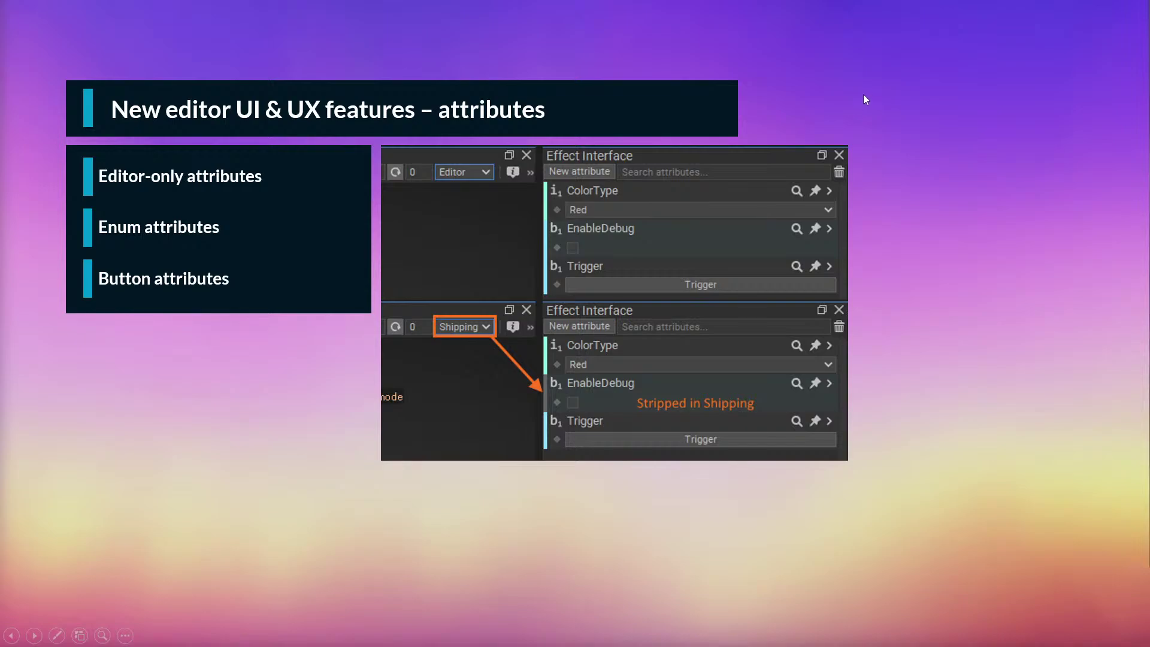
key("Right")
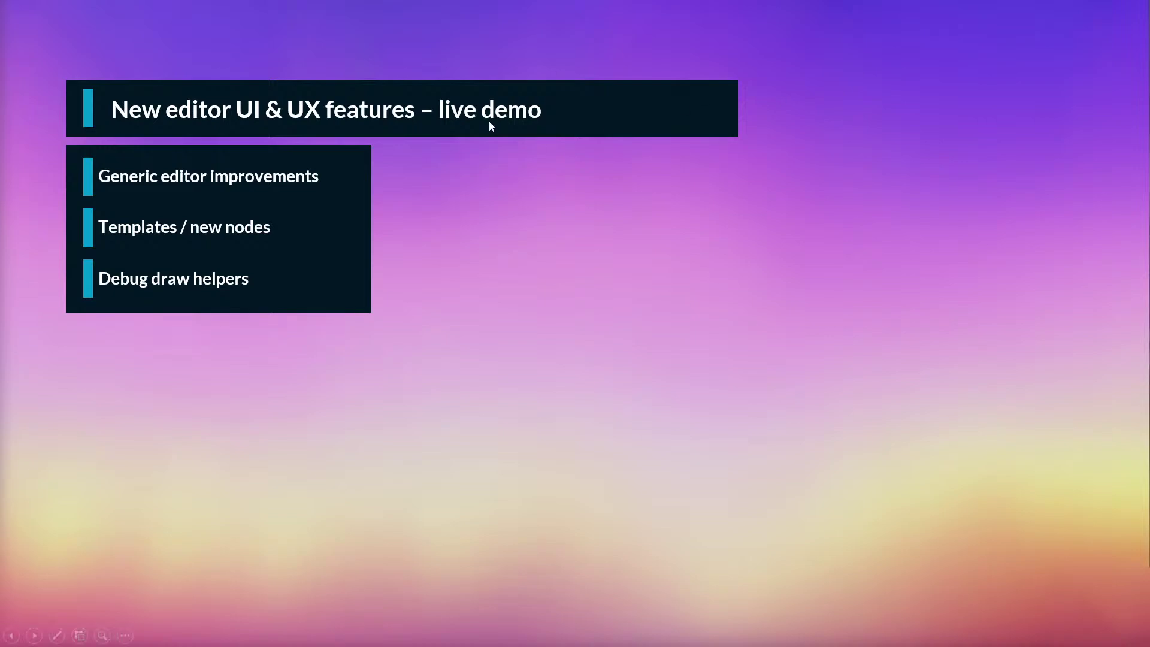
key("Escape")
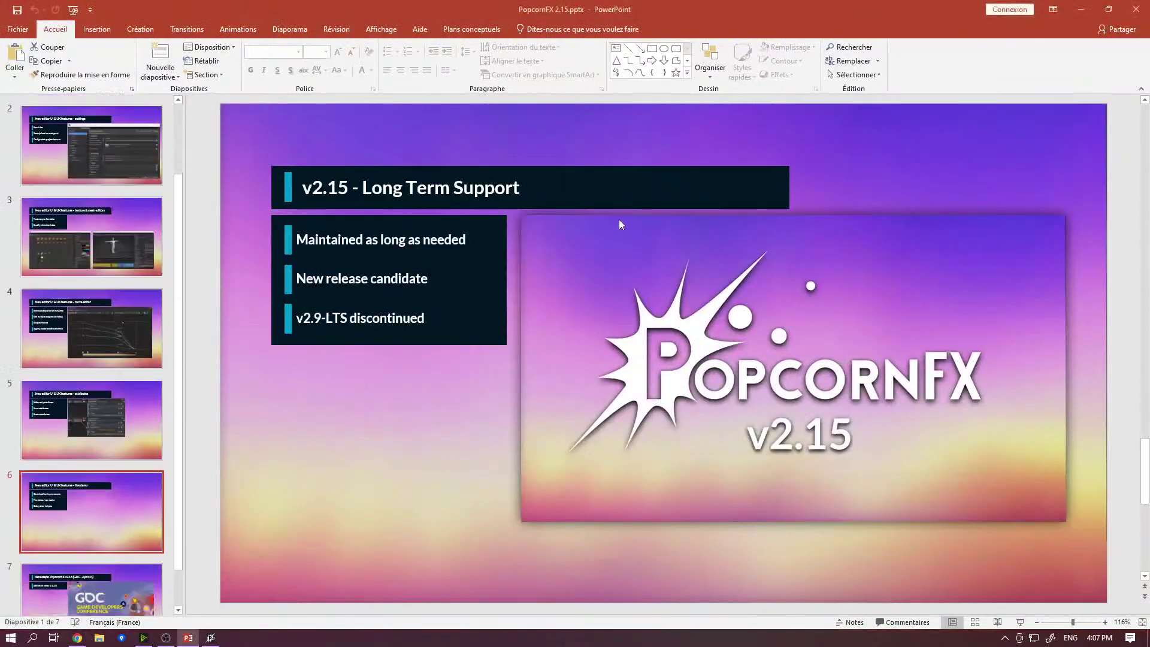
left_click(210, 636)
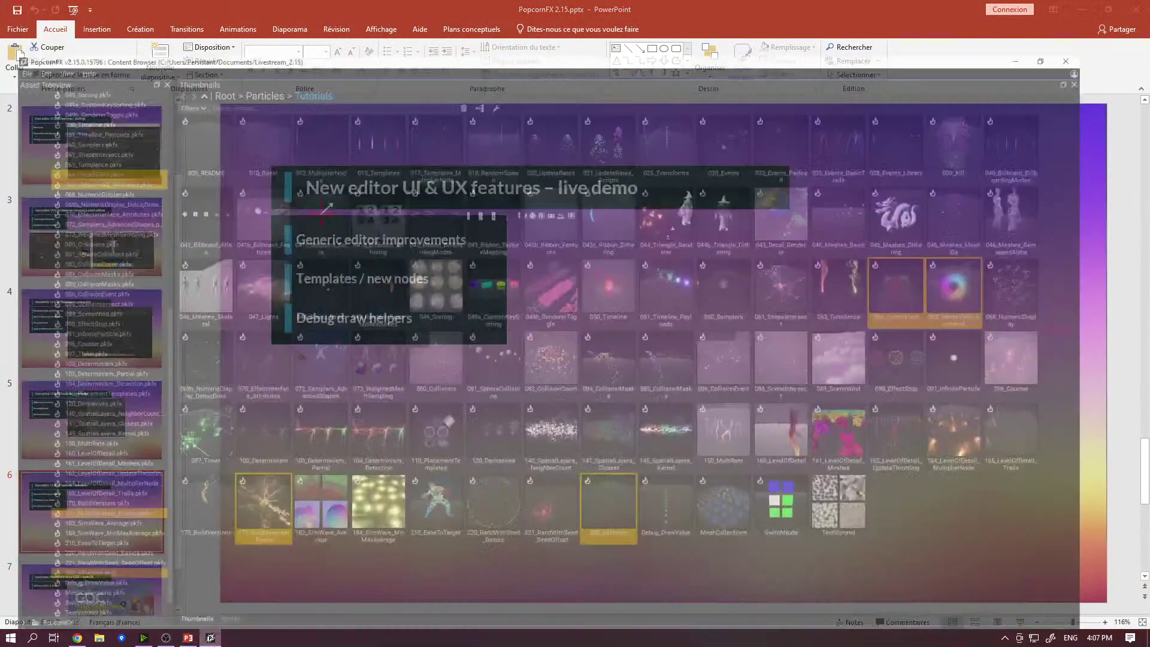
- Open the 010_Basic tutorial effect, widen the nodegraph and enter the Particle layer's simulation graph
double_click(275, 95)
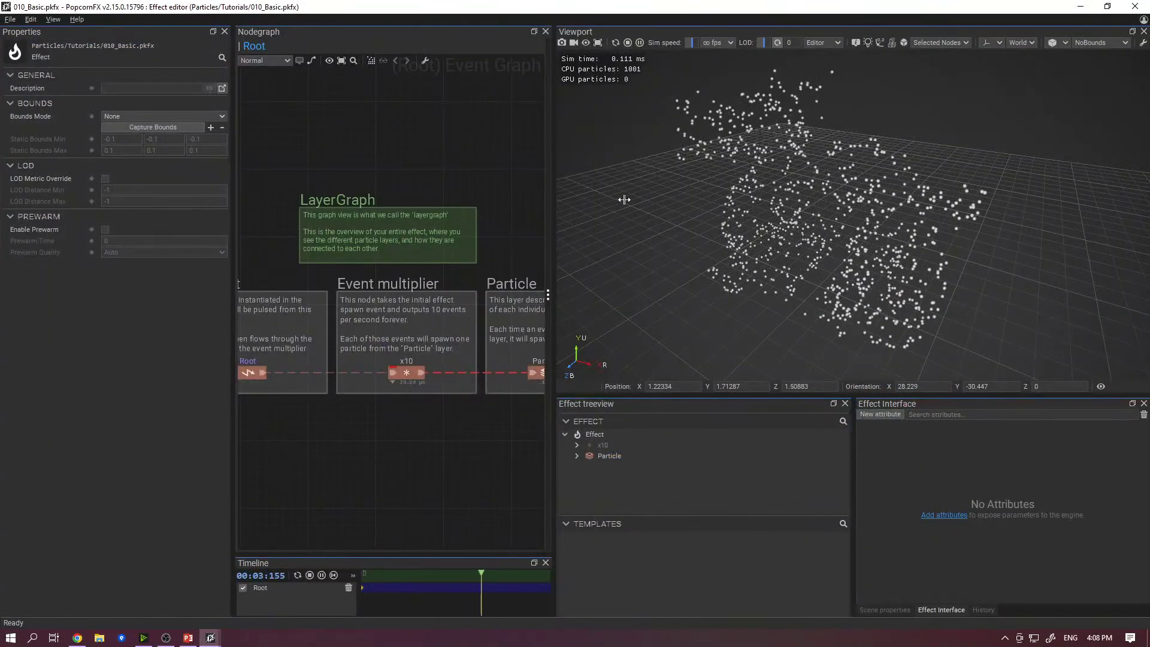
left_click_drag(546, 273, 774, 263)
double_click(659, 372)
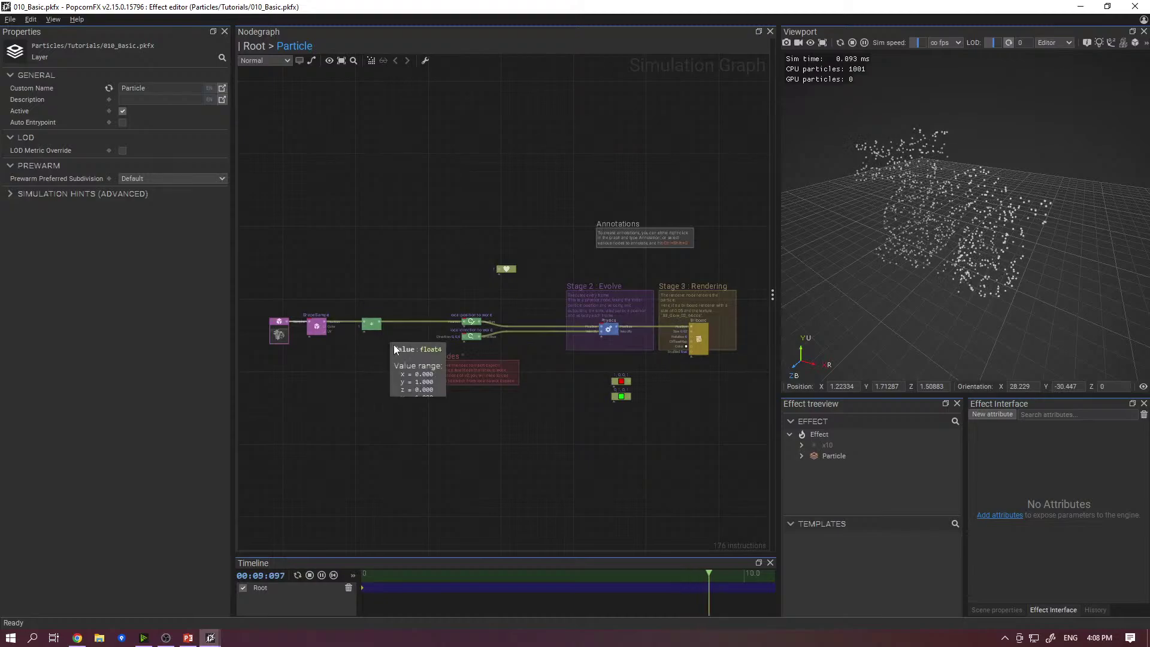
scroll(377, 345, "up", 3)
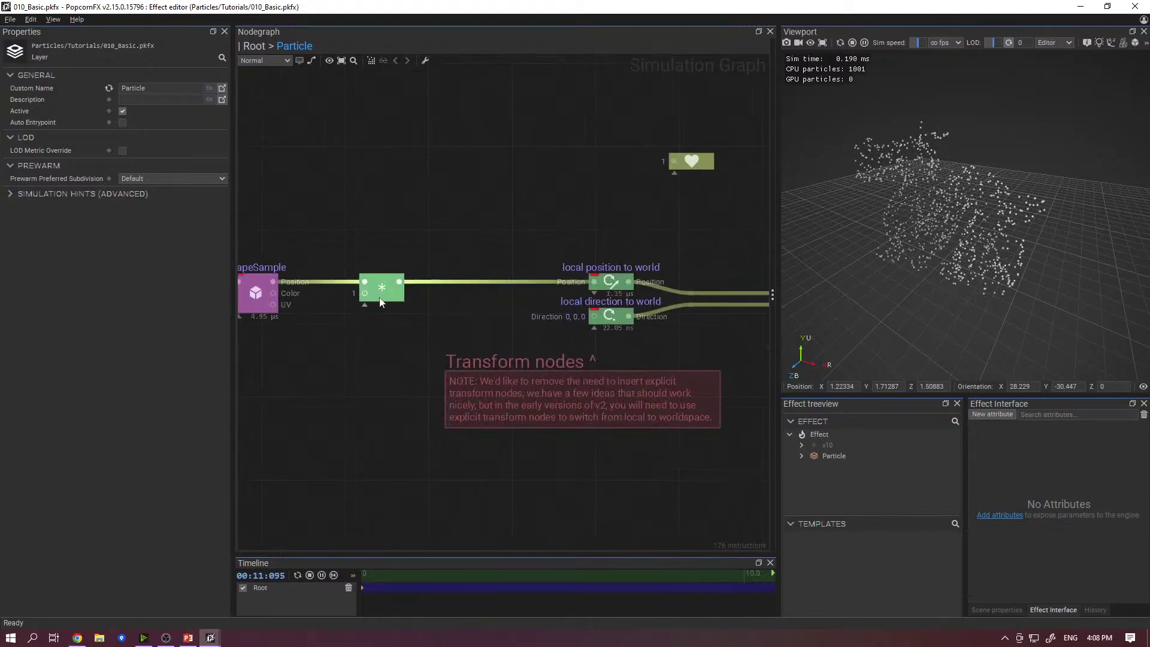
- Examine the value types offered for Value B of the multiply node after the ShapeSample node
left_click(380, 296)
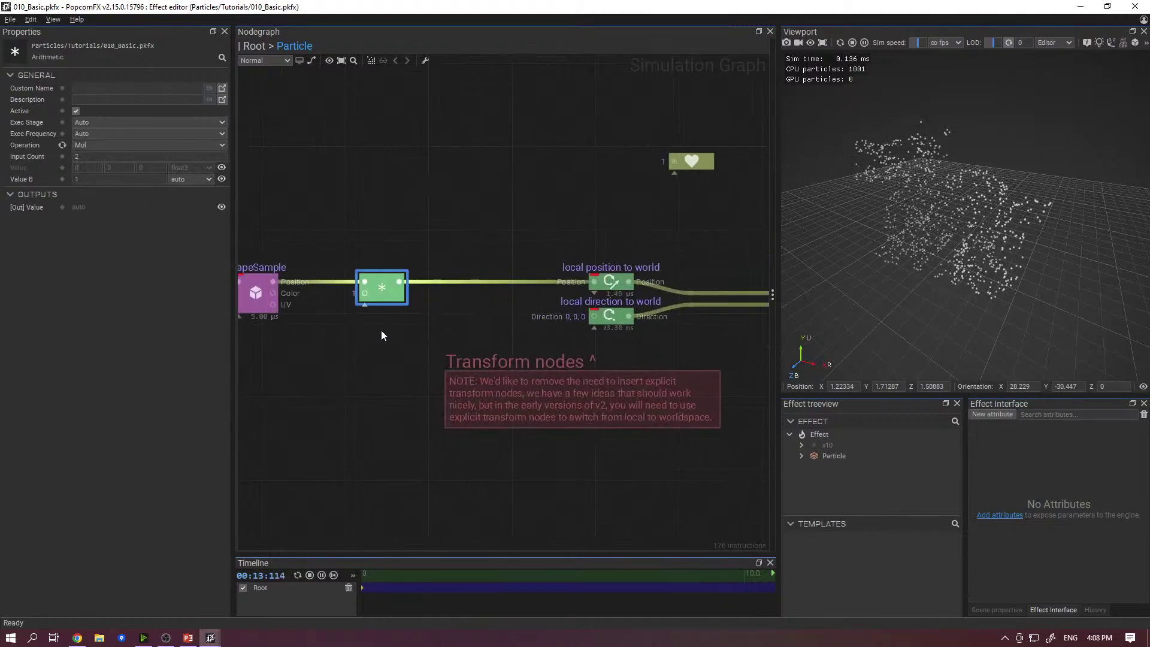
left_click(206, 179)
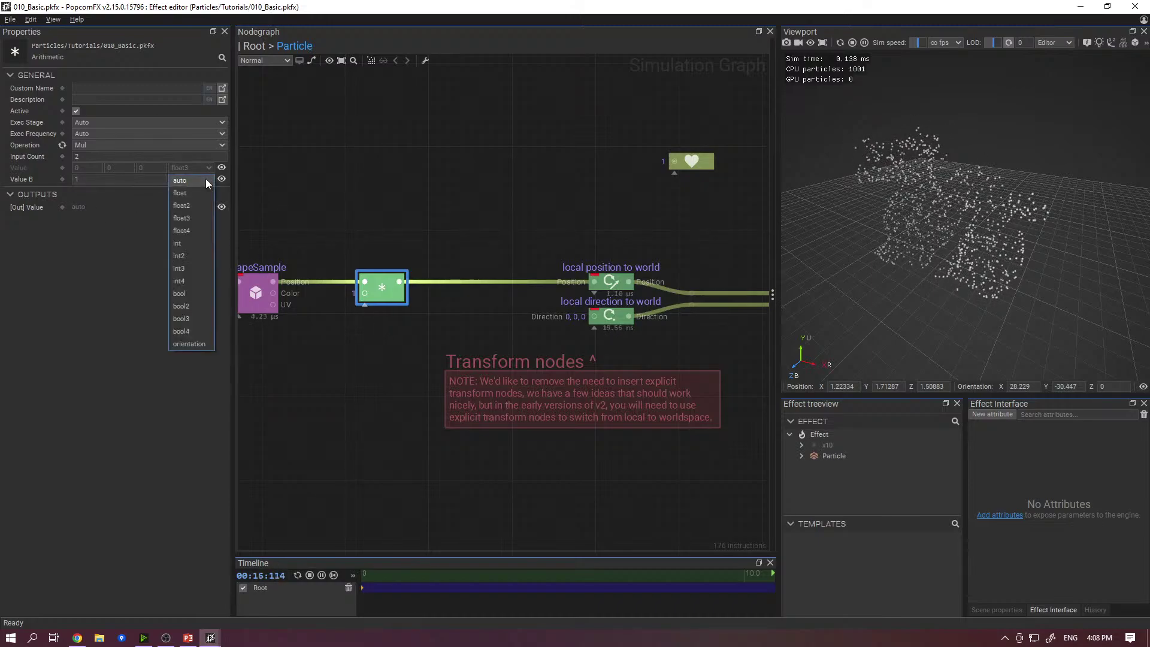
left_click(237, 186)
left_click(379, 299)
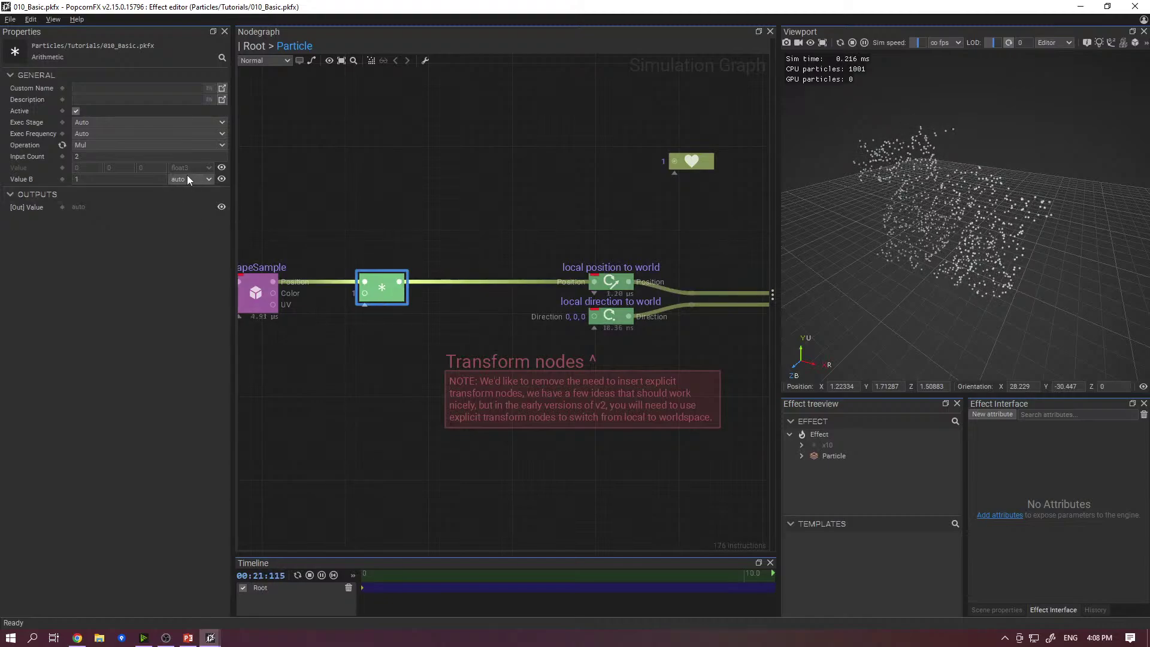
- Set the multiply node's Value B to 2 and raise it to 4.9
left_click(110, 180)
double_click(110, 180)
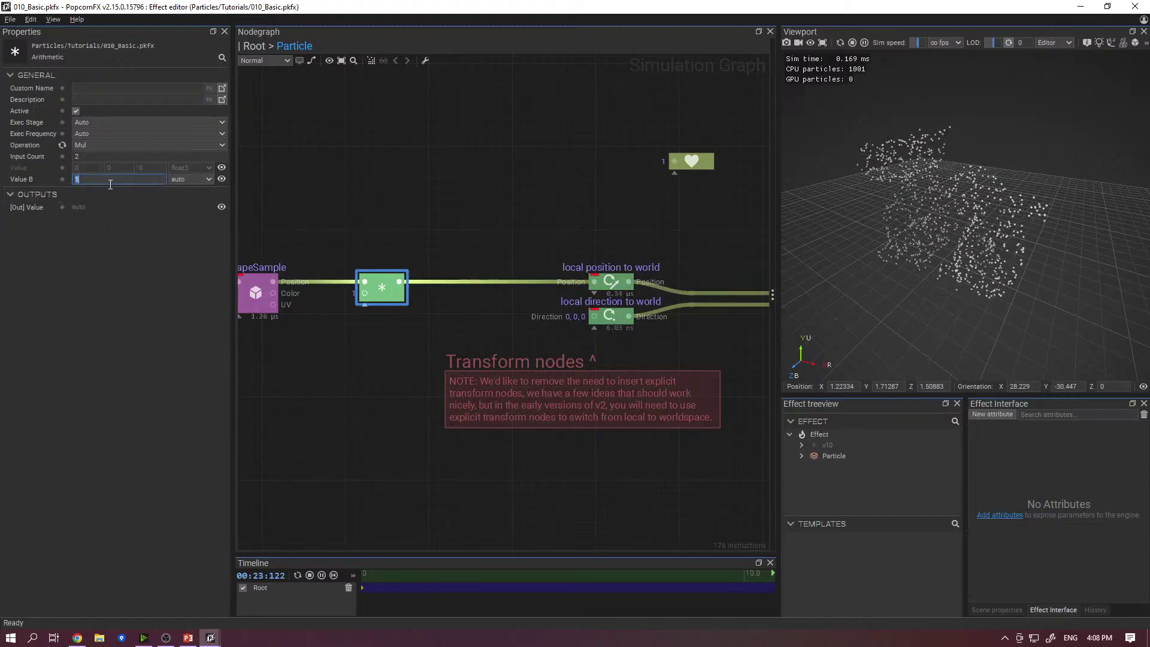
type("2")
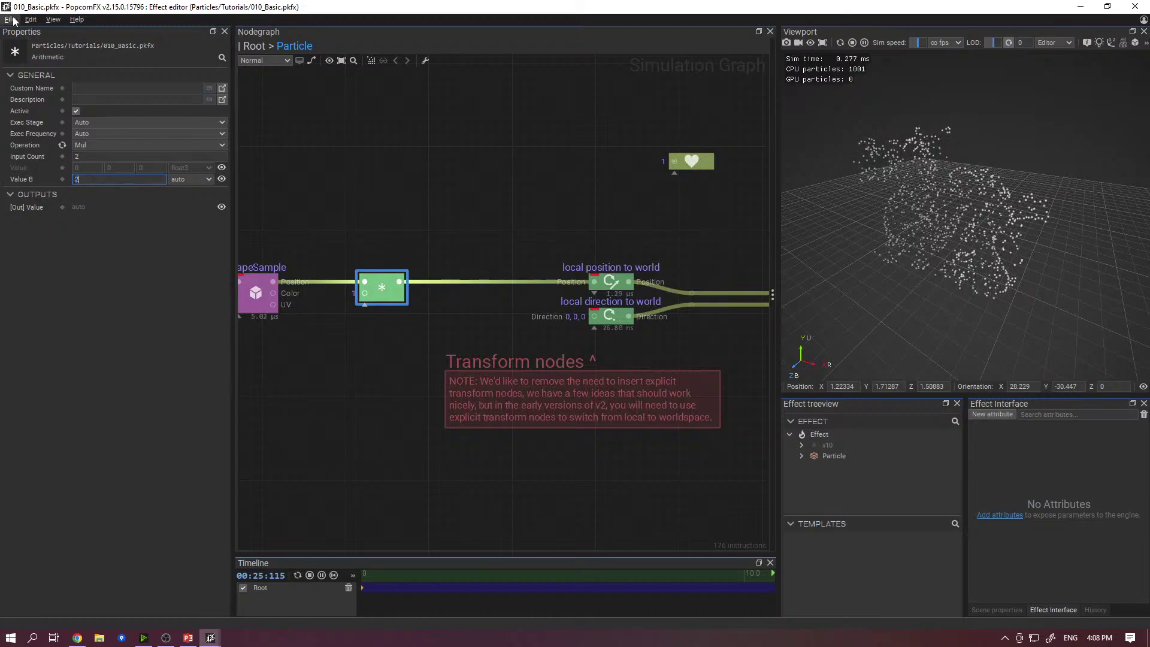
key("Return")
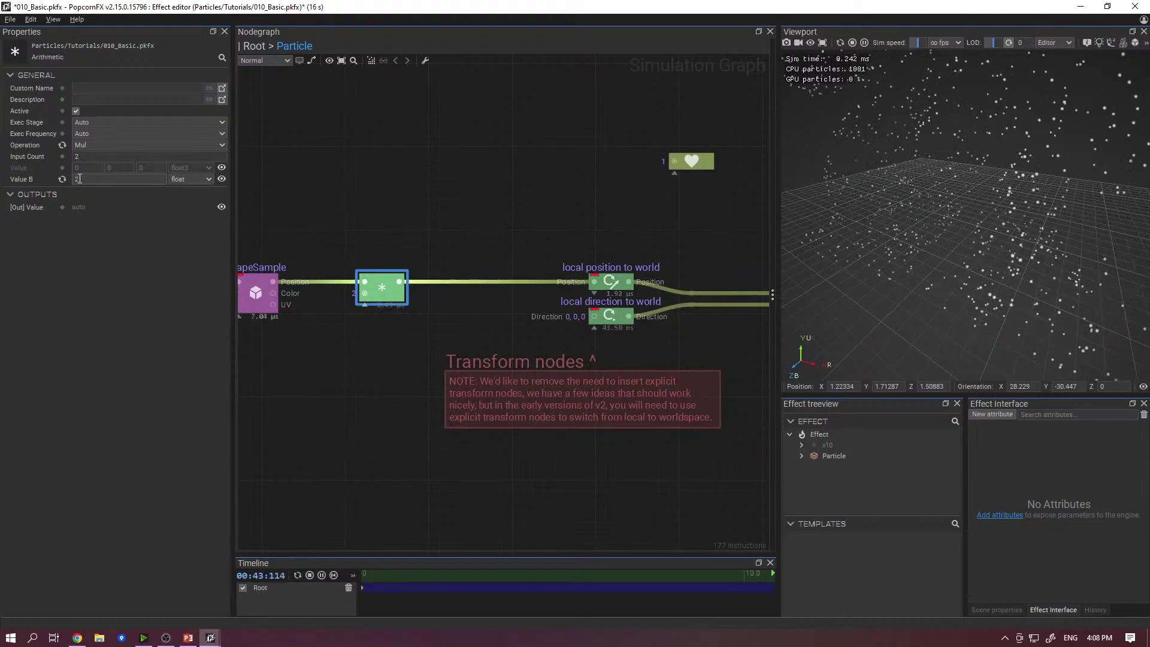
left_click_drag(79, 178, 88, 204)
left_click_drag(82, 178, 116, 179)
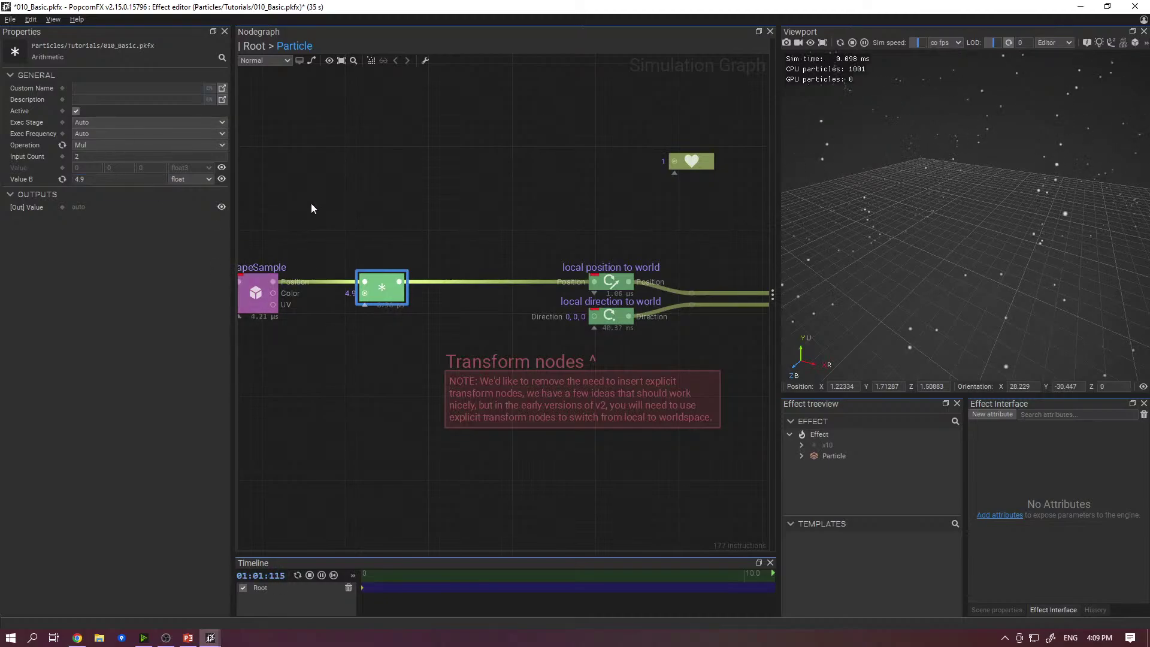
- Select the ShapeSample node, then the dragon mesh sampler node feeding it, to show its shape properties
middle_click_drag(311, 203, 418, 179)
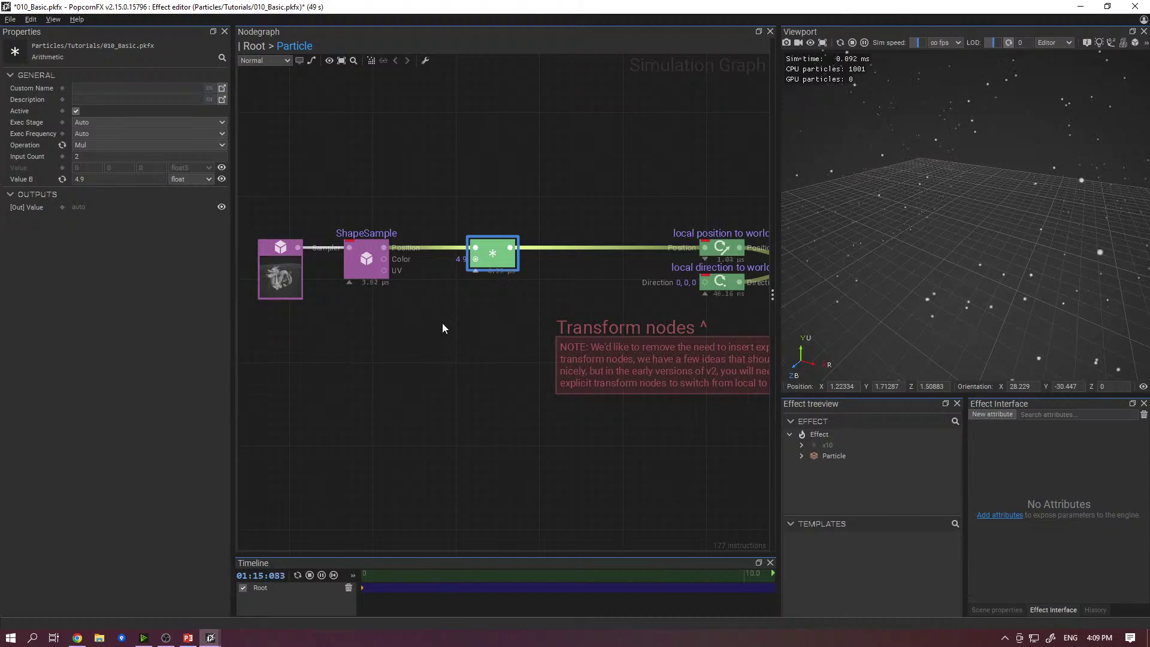
left_click(370, 260)
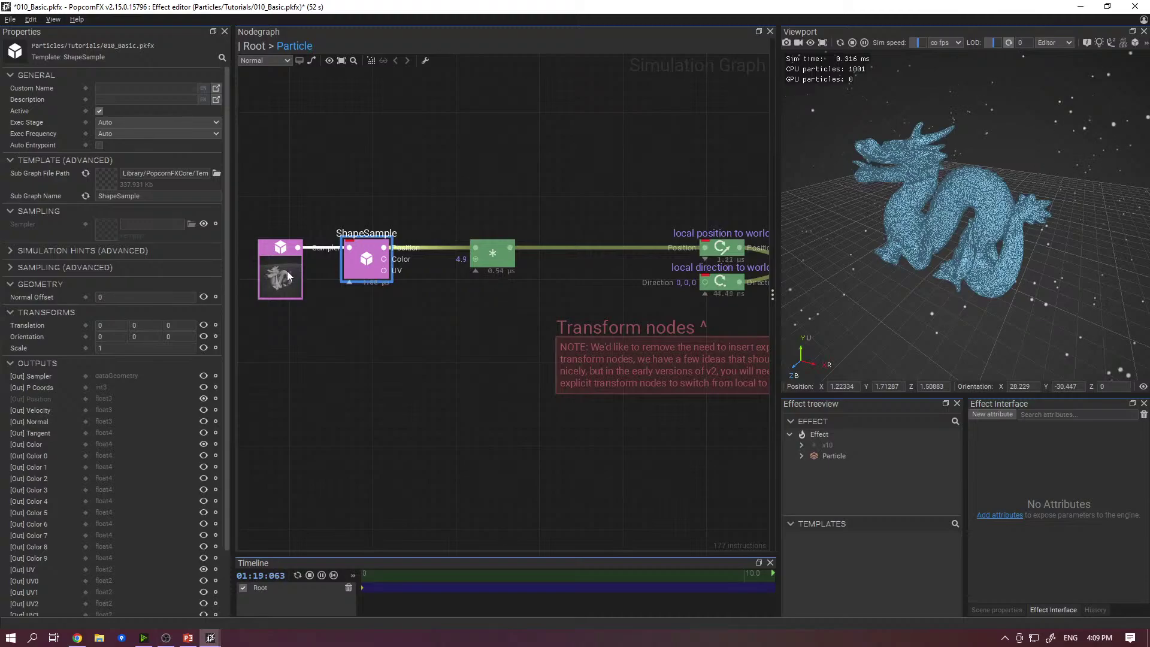
left_click(284, 277)
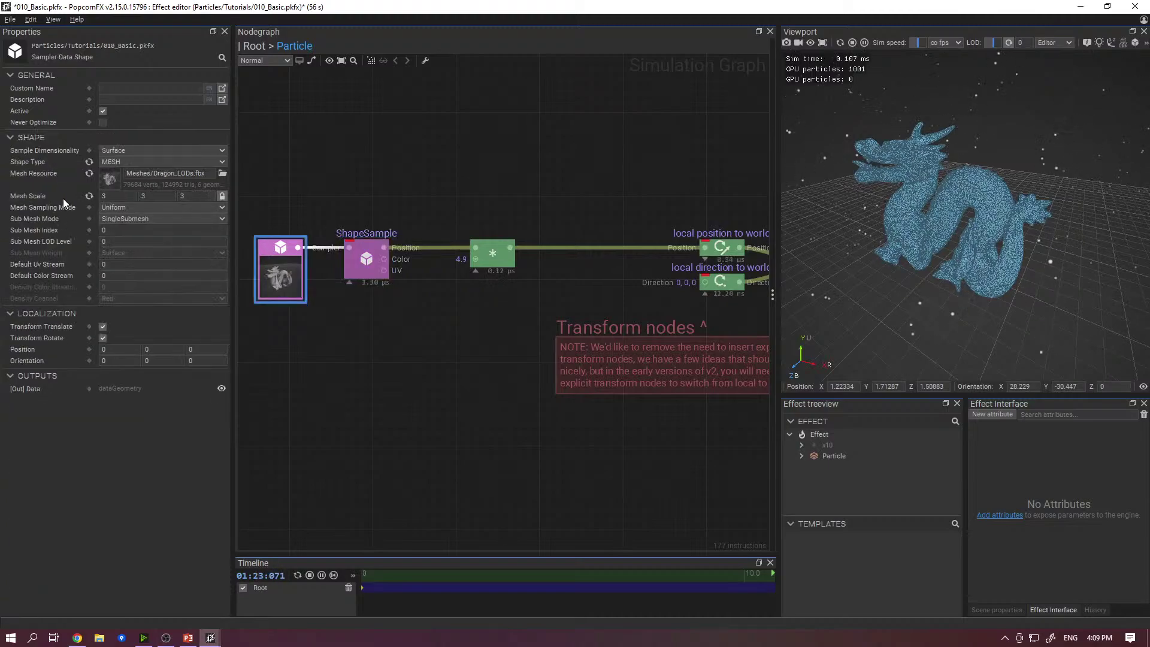
- Unlock the Mesh Scale axes, try a separate X scale and set X back to 3
left_click(223, 198)
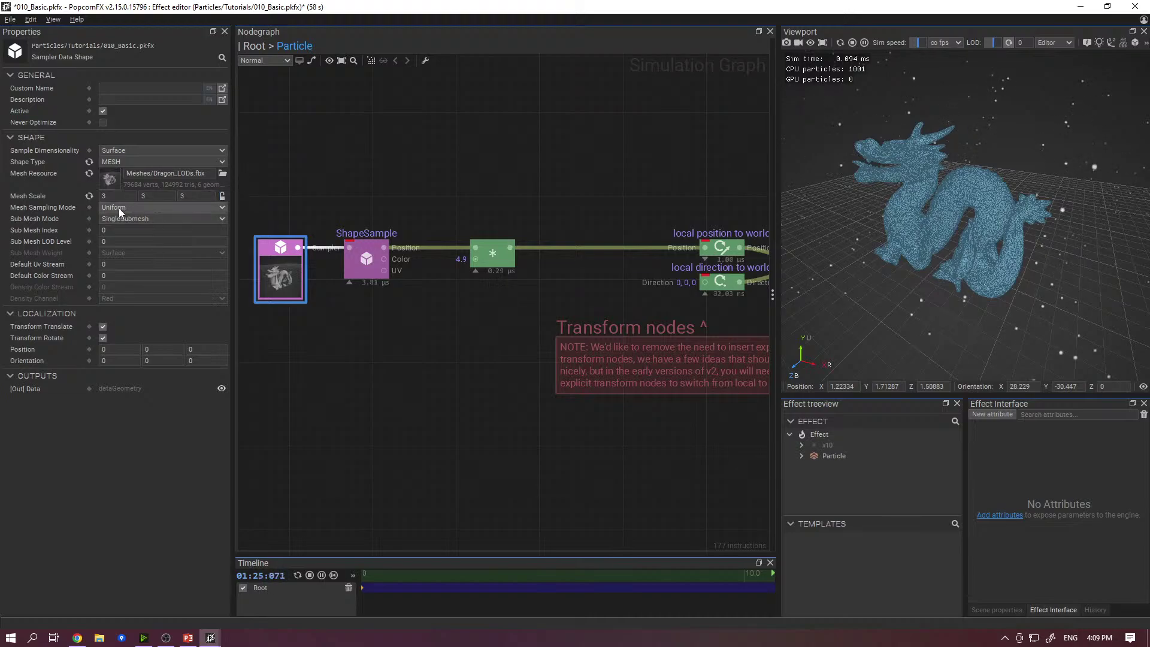
left_click_drag(111, 195, 114, 195)
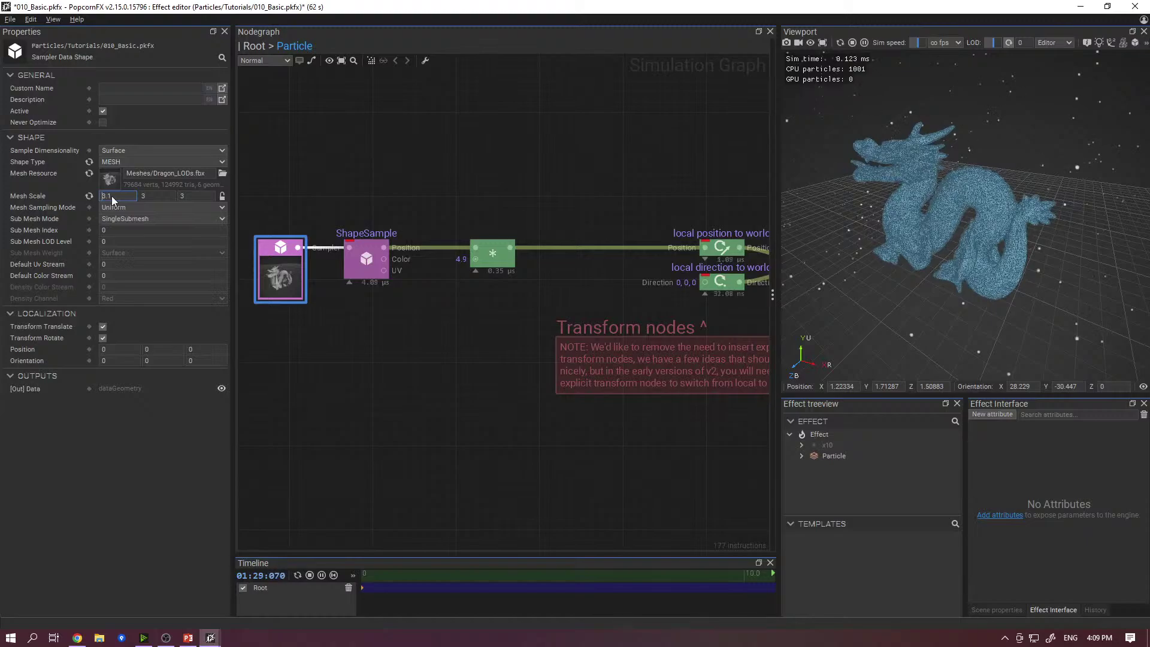
type("3")
key("Return")
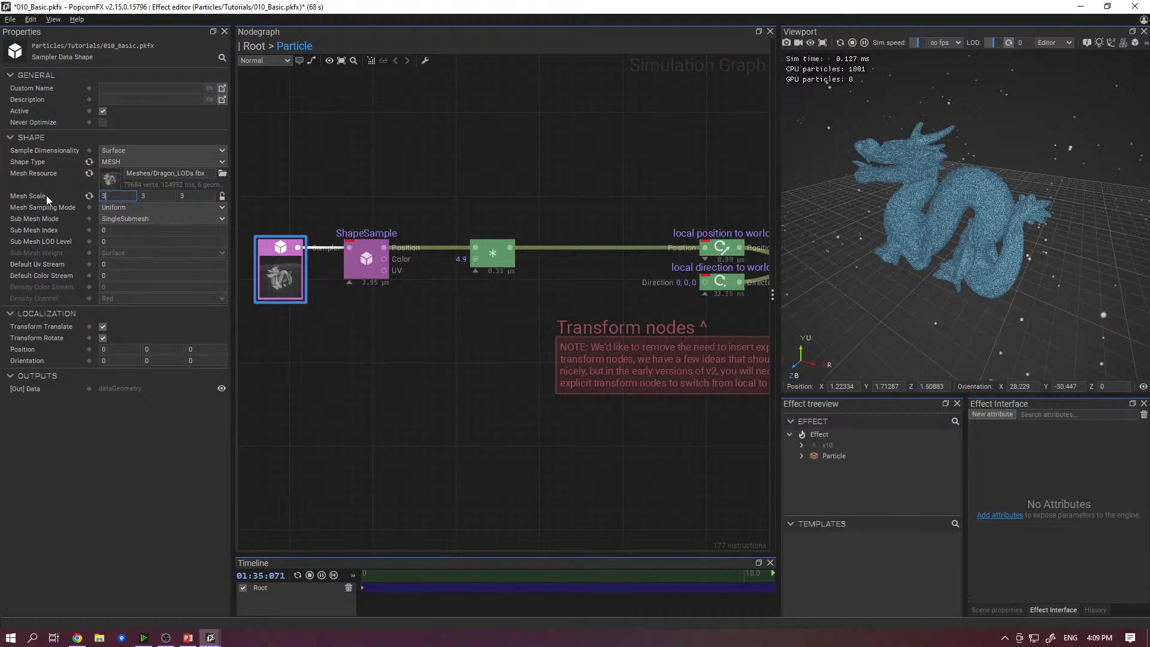
- Lock the Mesh Scale axes together and scale the dragon mesh uniformly to 3.5
left_click(223, 196)
left_click_drag(106, 195, 145, 196)
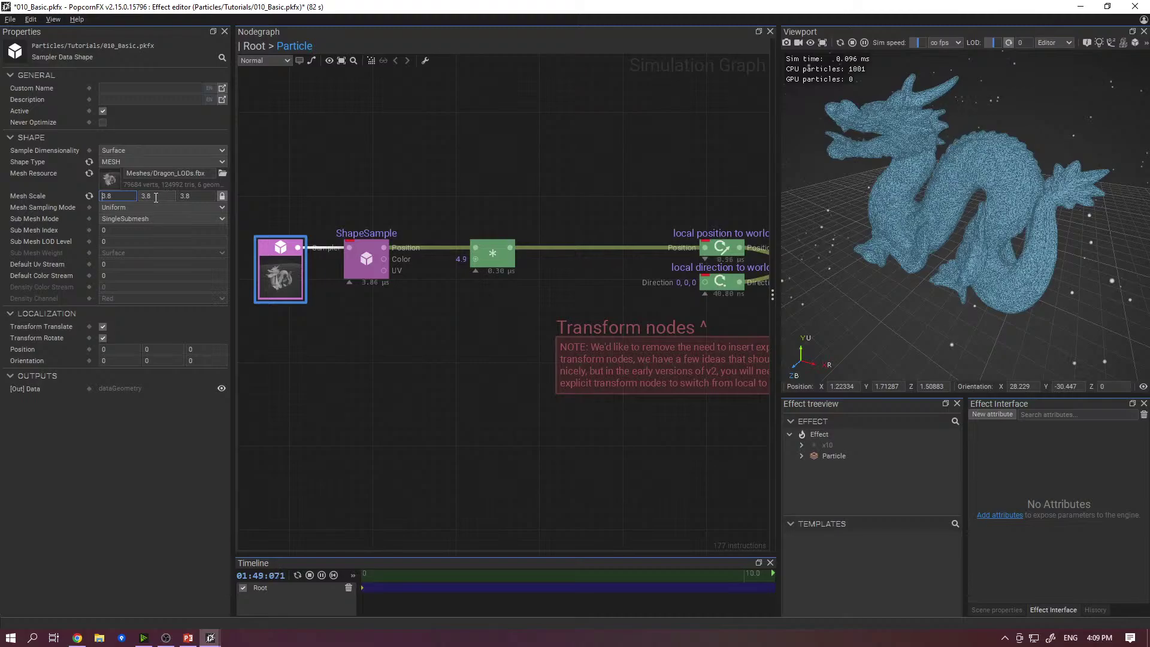
mouse_move(156, 198)
left_mouse_down()
mouse_move(190, 198)
mouse_move(146, 197)
mouse_move(166, 195)
left_mouse_up()
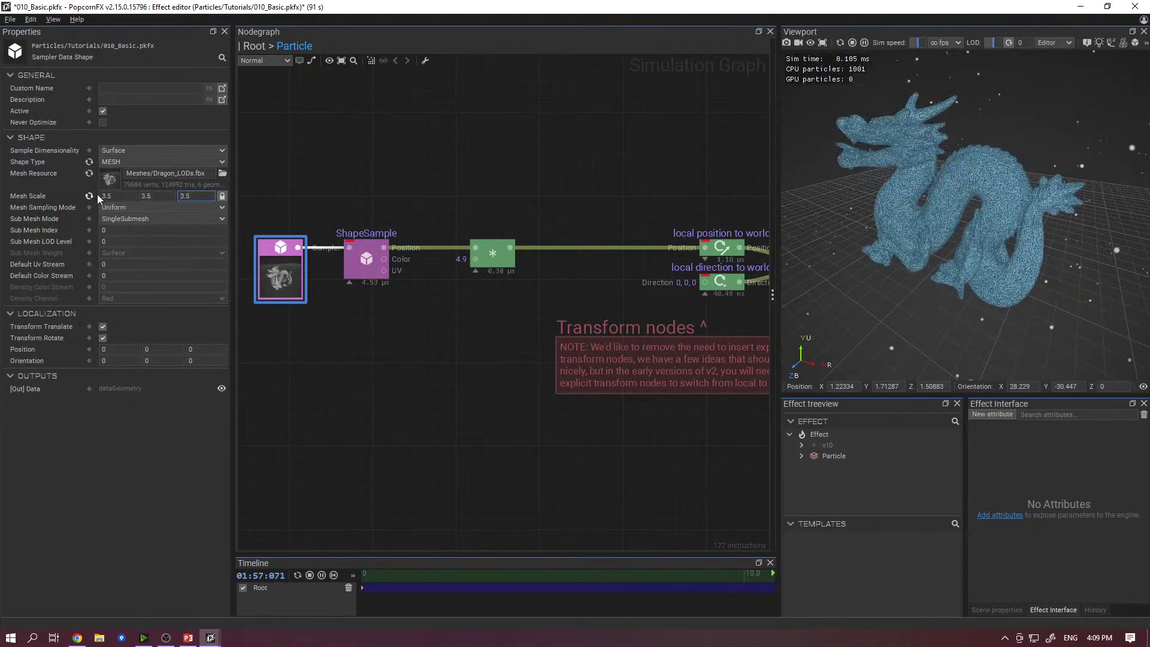
- Unlock the Mesh Scale axes, try a Z scale of 3.8 and undo that change
left_click(223, 197)
left_click_drag(195, 195, 205, 199)
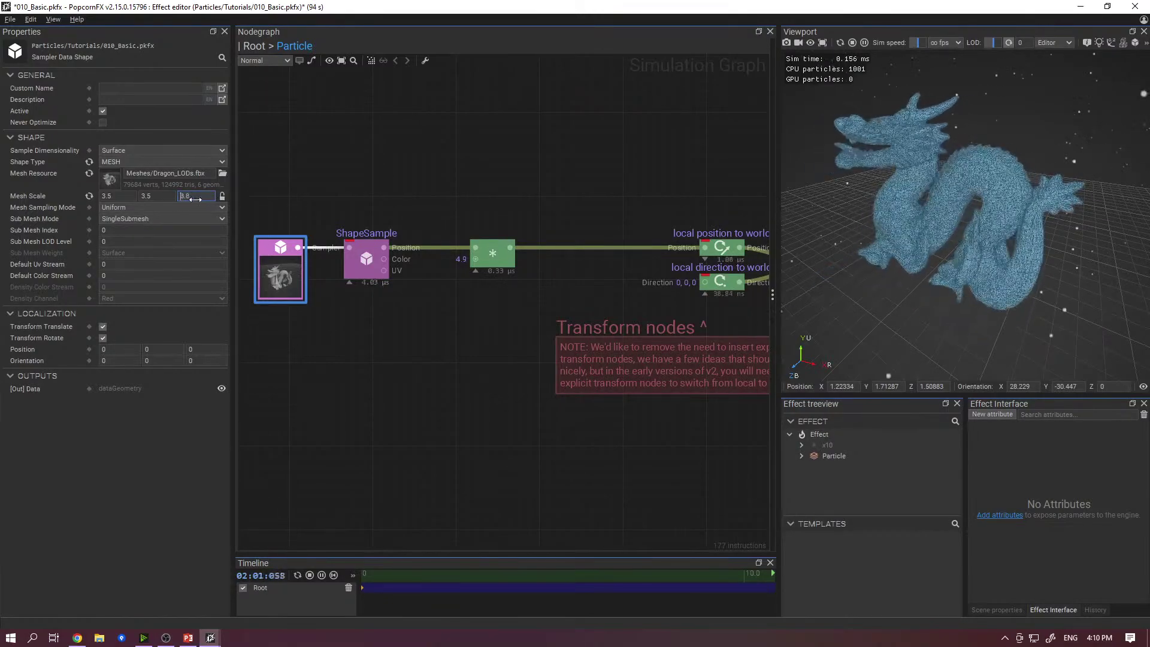
key("ctrl+z")
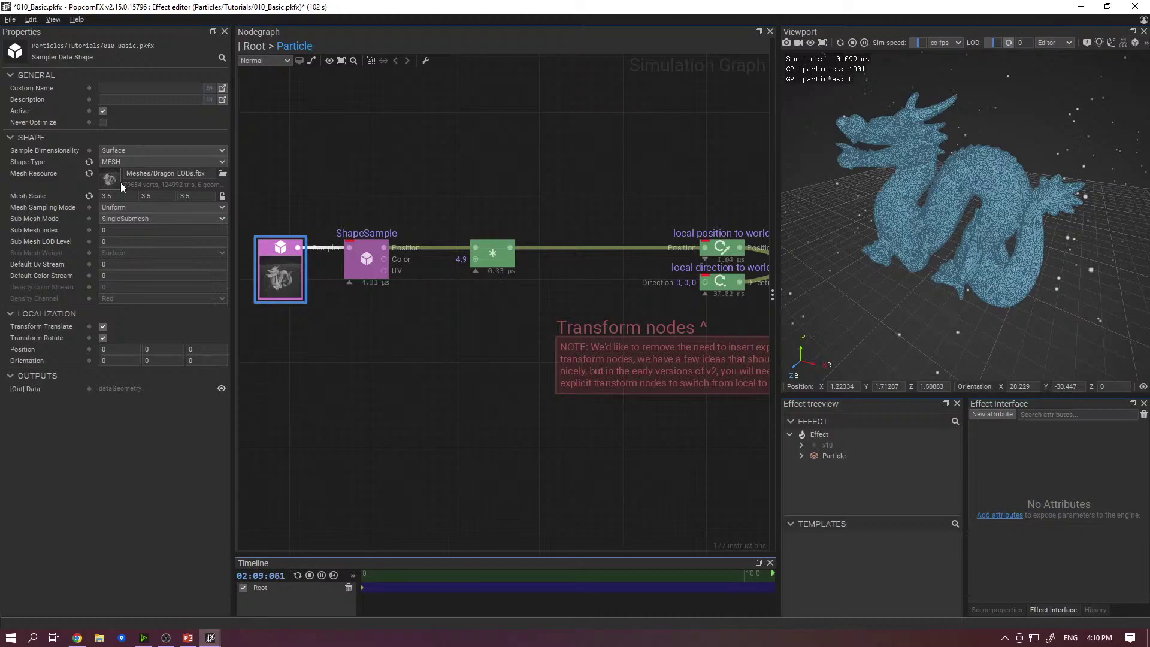
- Inspect the mesh resource's file details and browse the available mesh files without choosing one
mouse_move(120, 182)
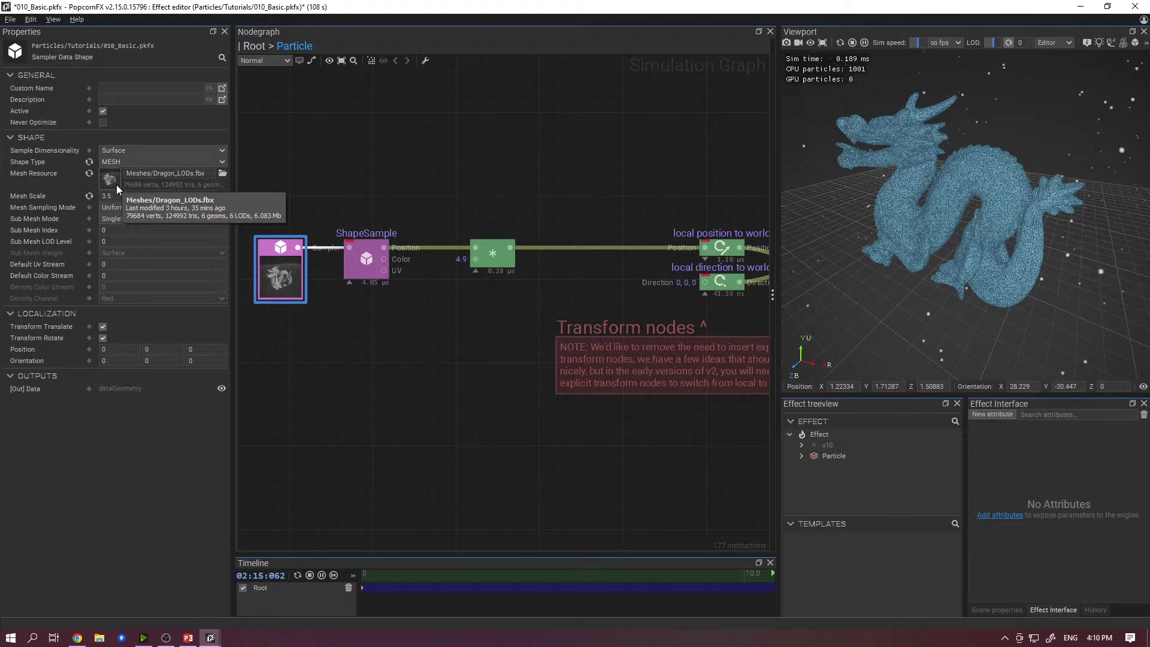
left_click(224, 175)
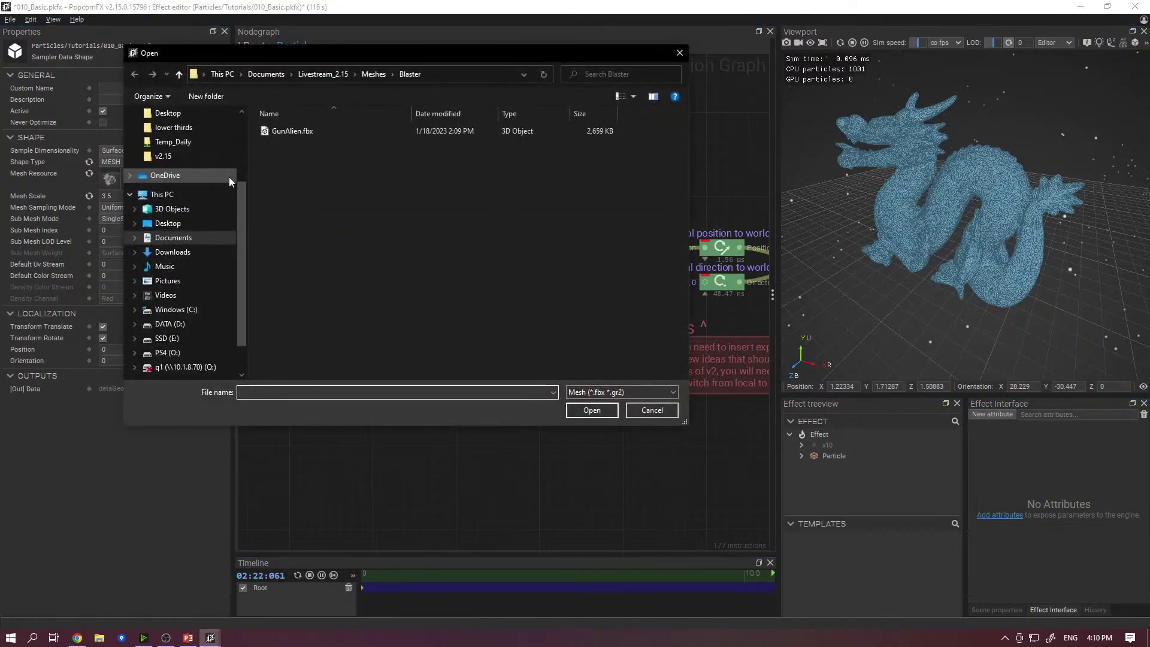
left_click(638, 409)
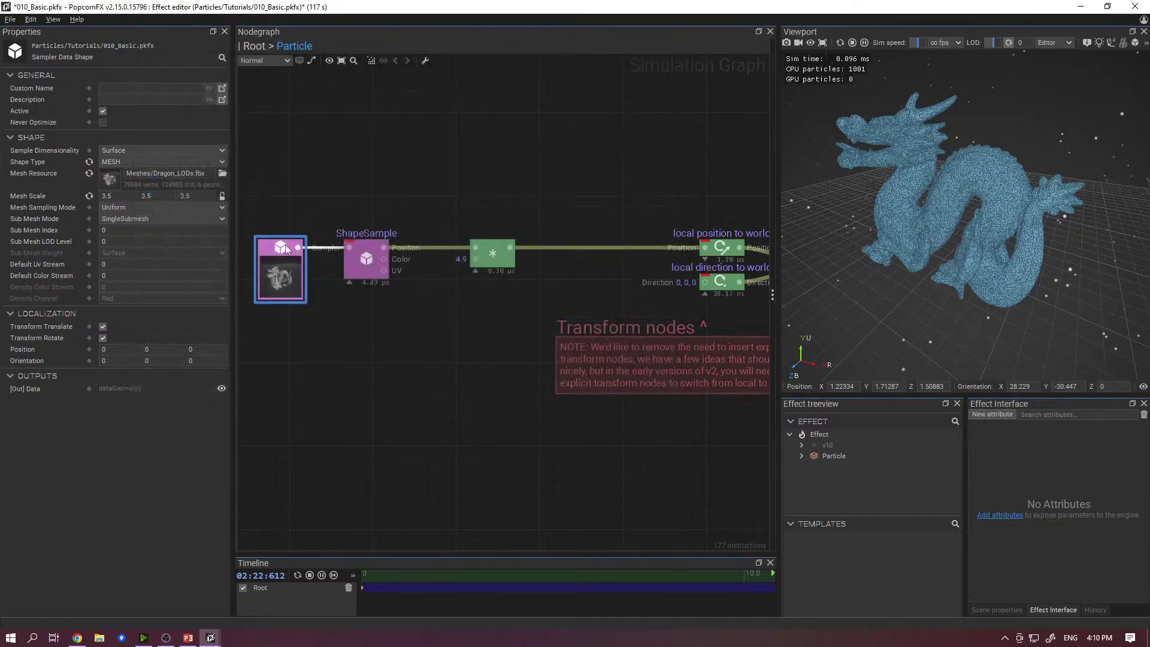
- Open the Dragon_LODs.fbx mesh resource in the Mesh Importer, examine its preview and asset details, and close the importer
left_click(112, 178)
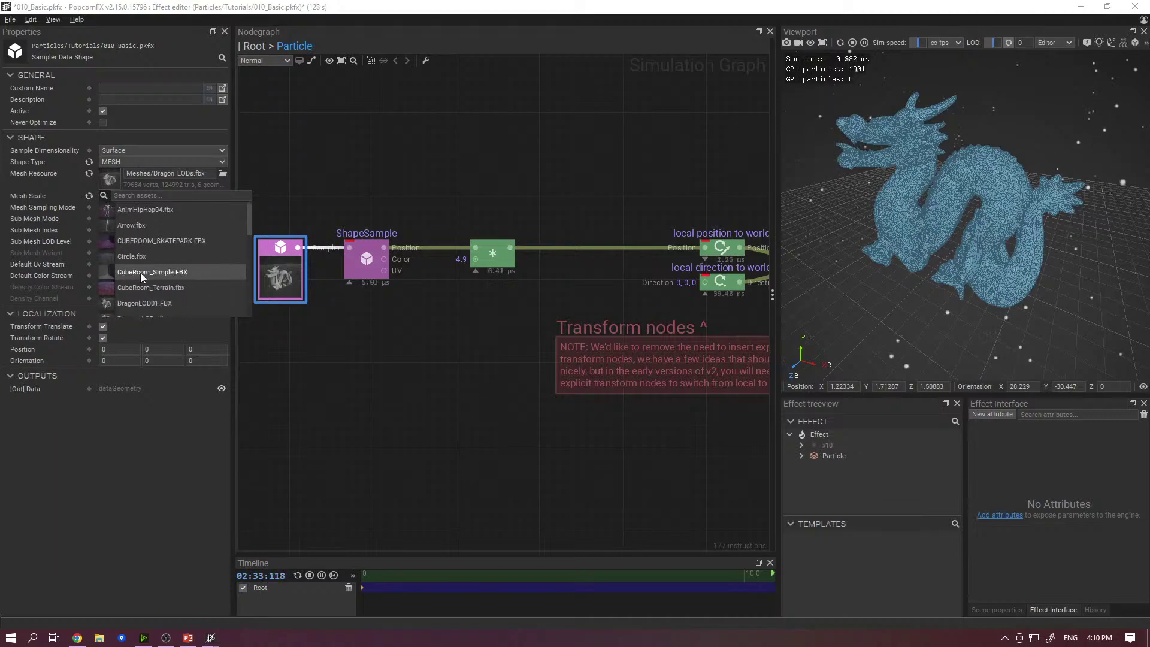
left_click(70, 192)
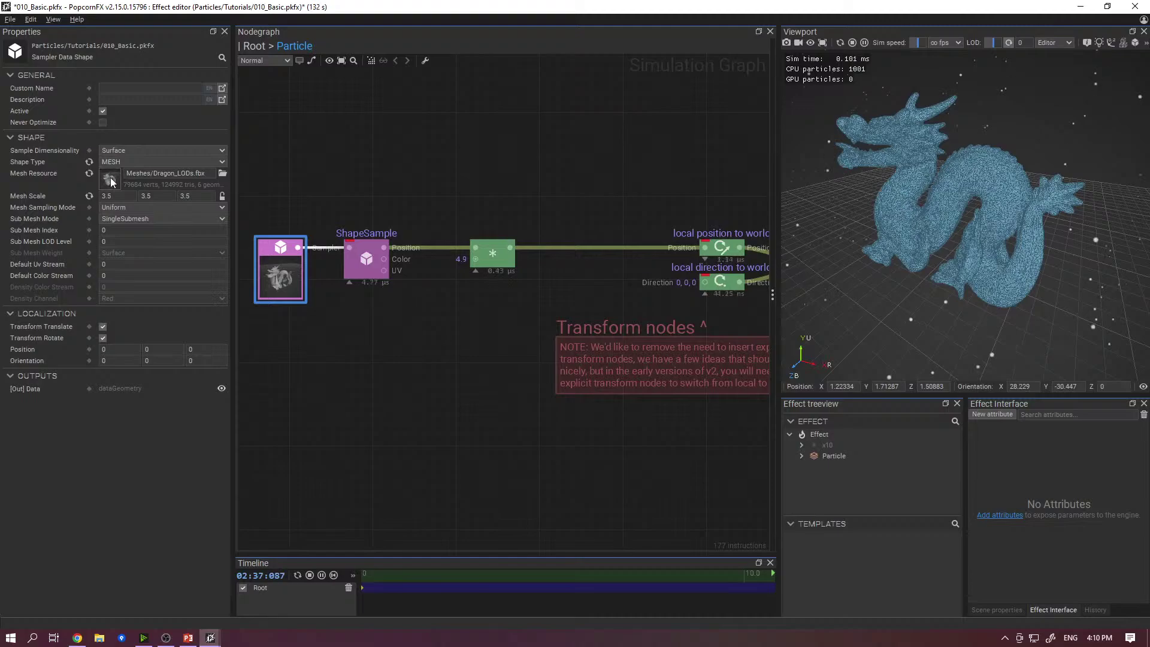
mouse_move(112, 177)
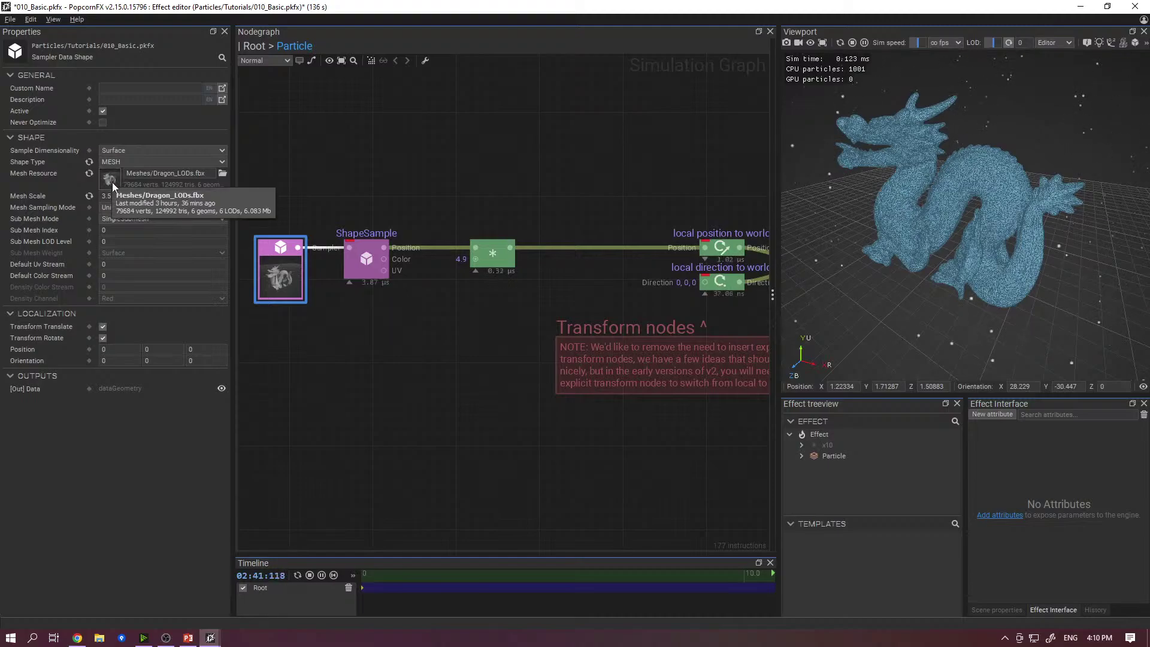
double_click(109, 176)
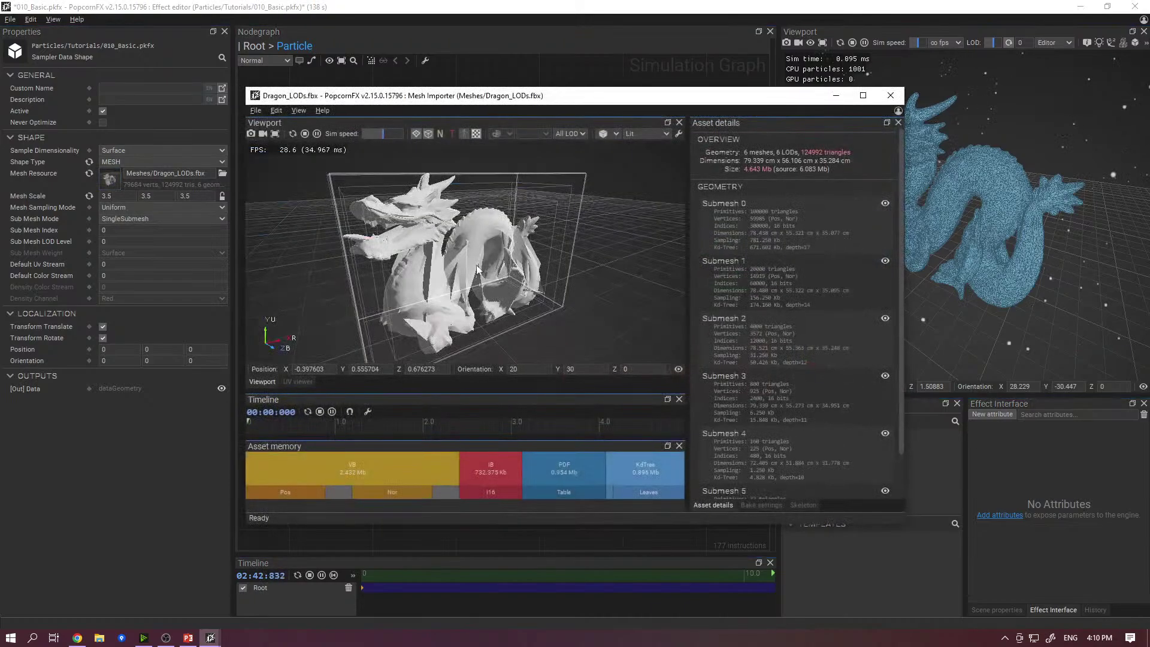
scroll(593, 275, "down", 3)
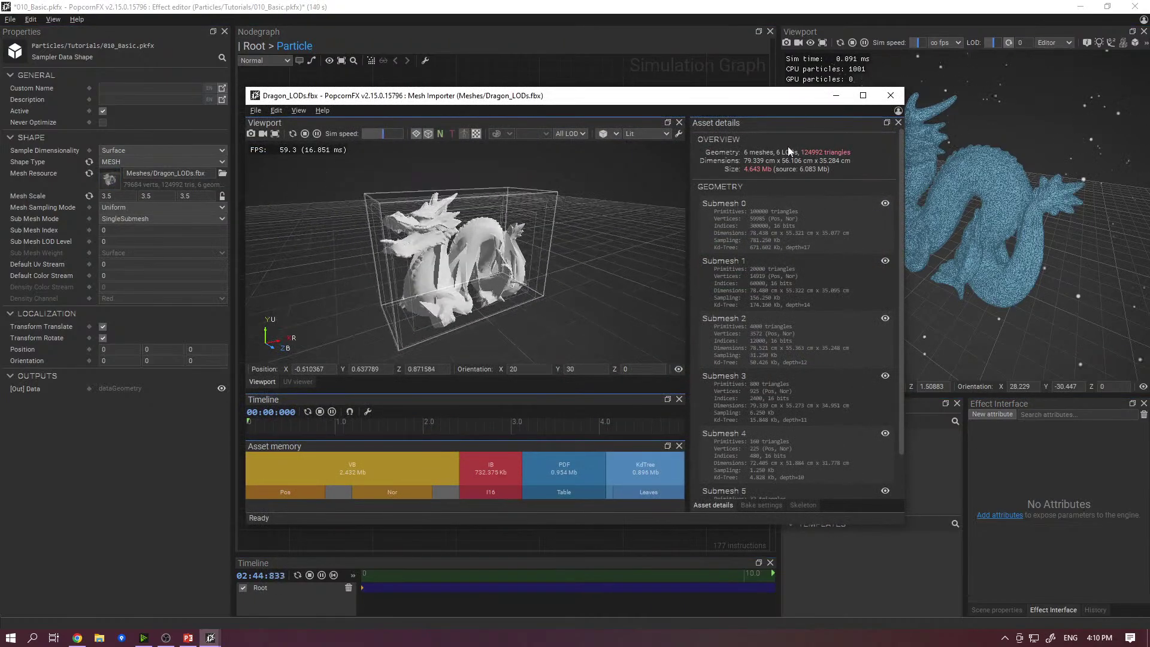
left_click(891, 96)
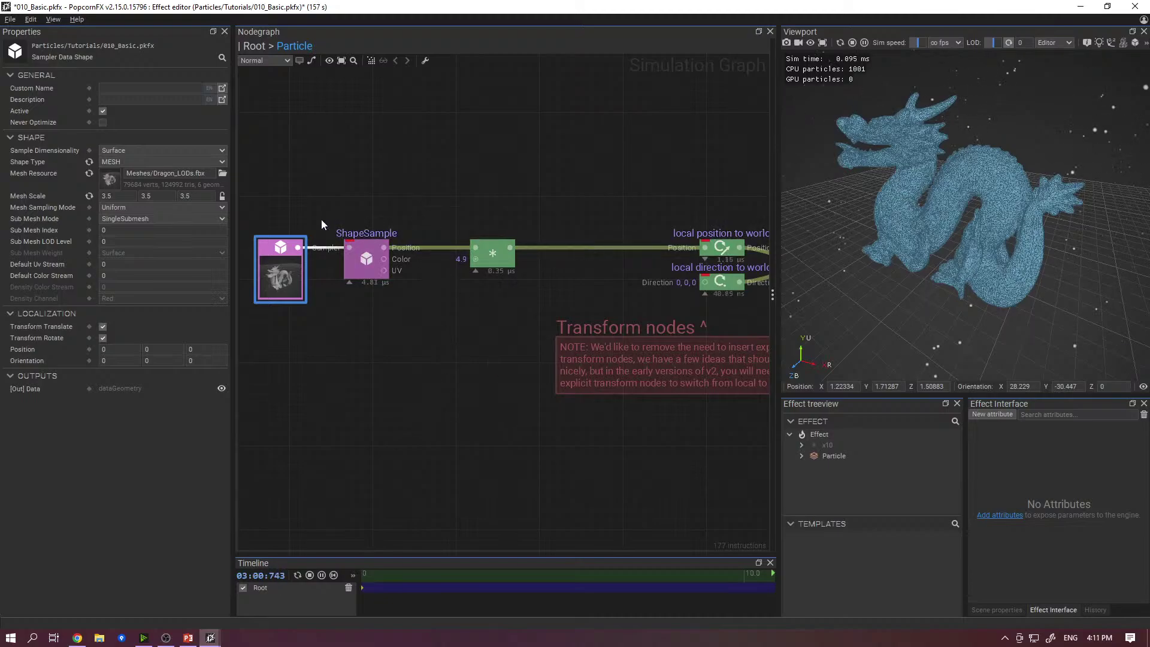
- Load the myLayout preset as the editor window layout
left_click(30, 20)
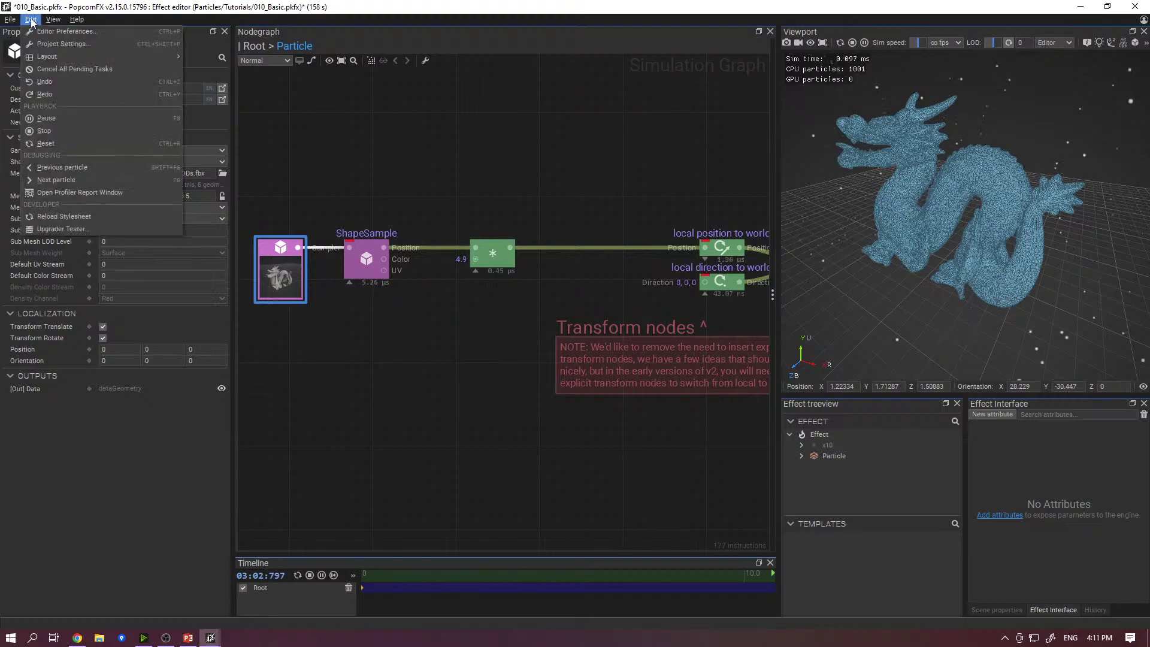
mouse_move(48, 58)
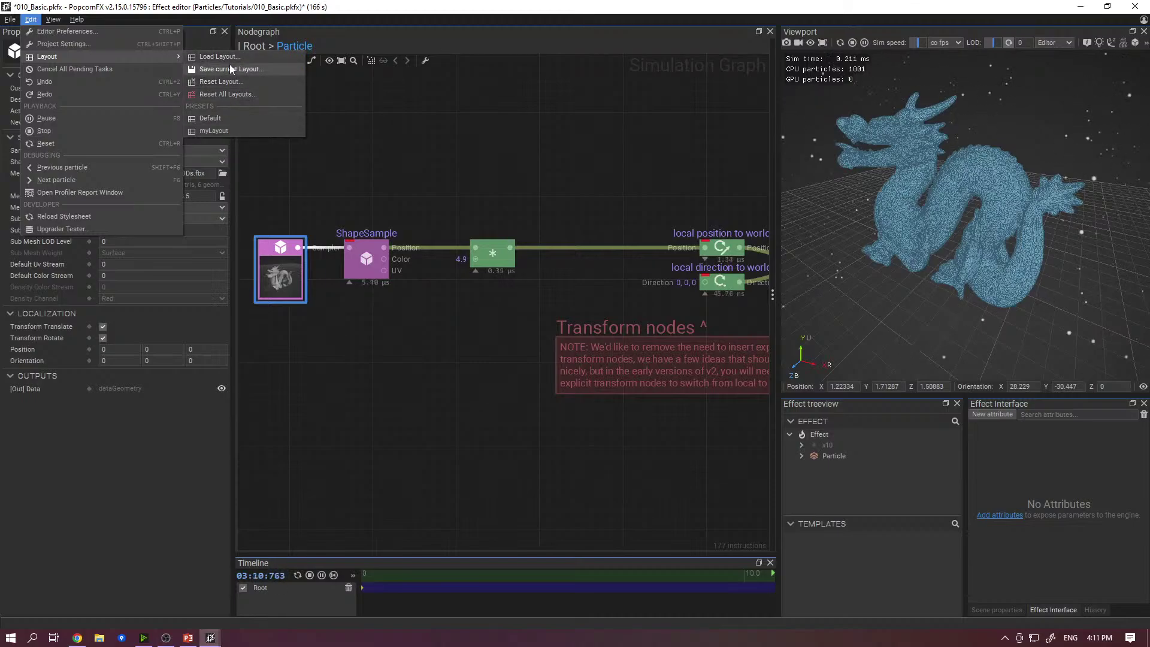
left_click(242, 132)
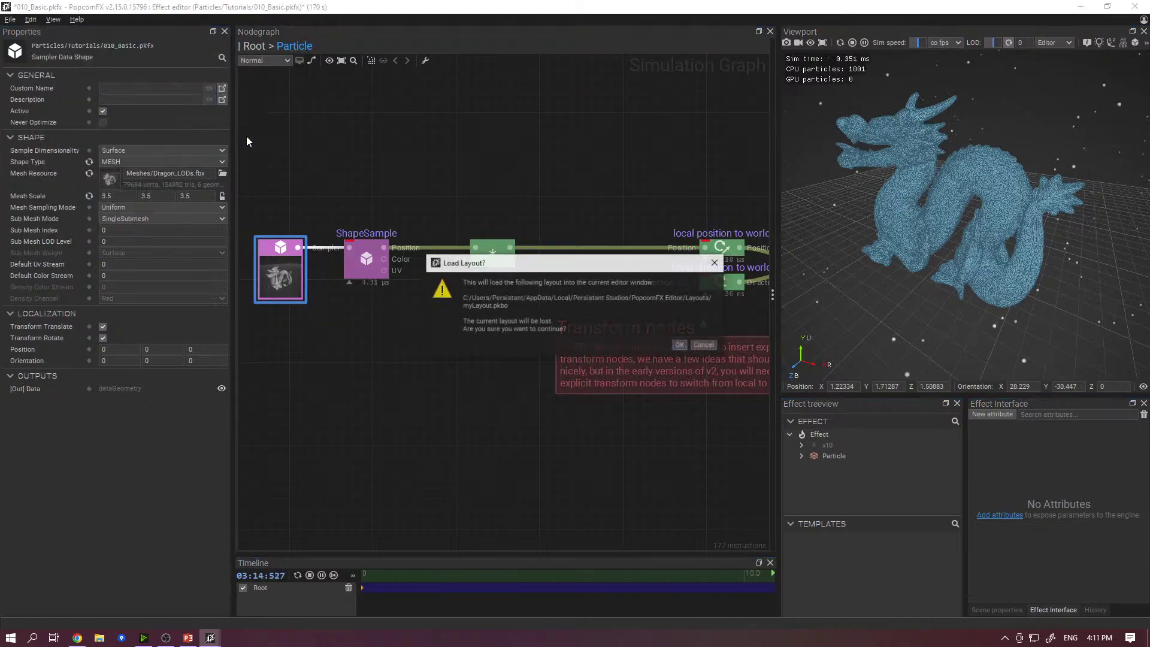
left_click(679, 346)
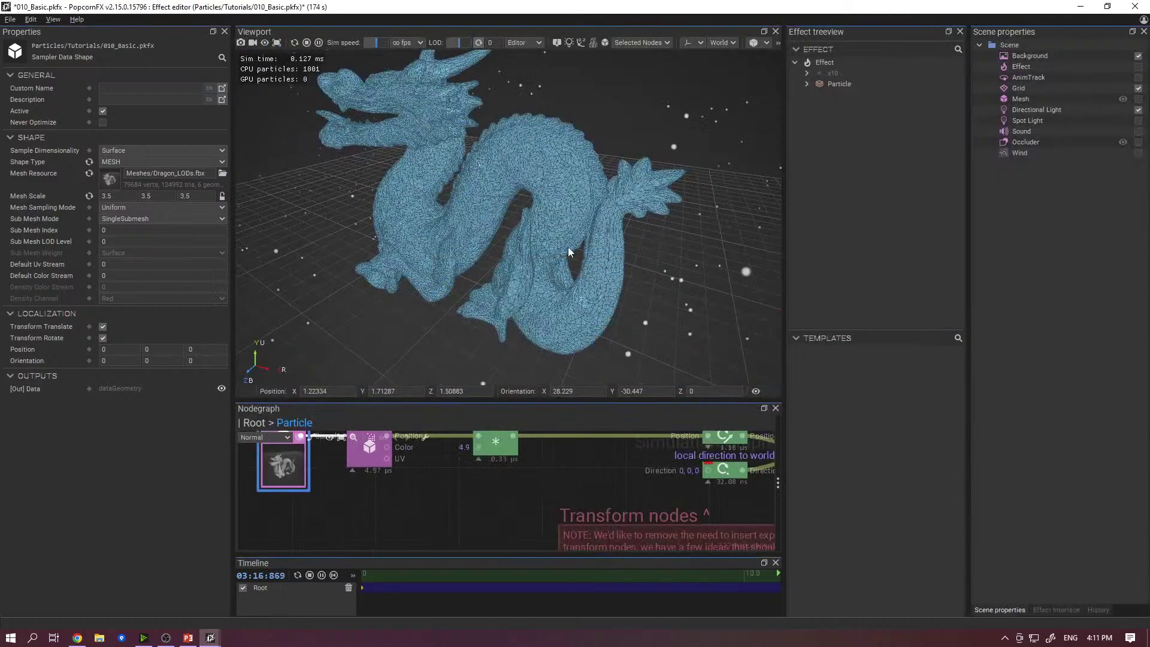
- Switch the editor window layout to the Default preset
left_click(28, 20)
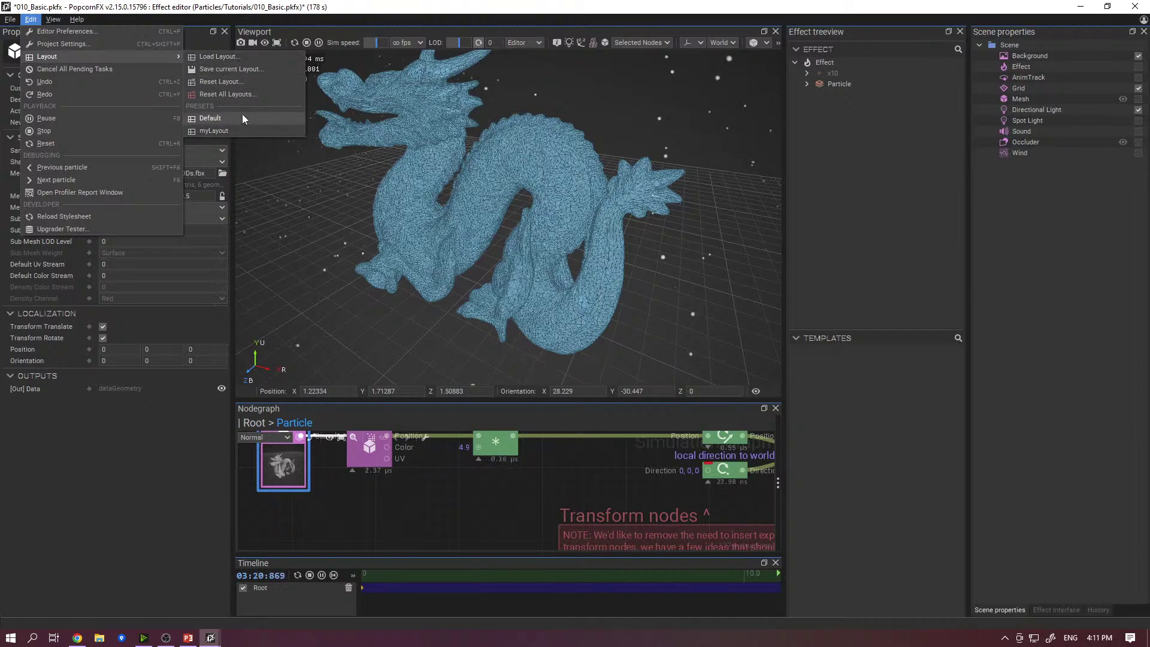
left_click(242, 118)
left_click(678, 345)
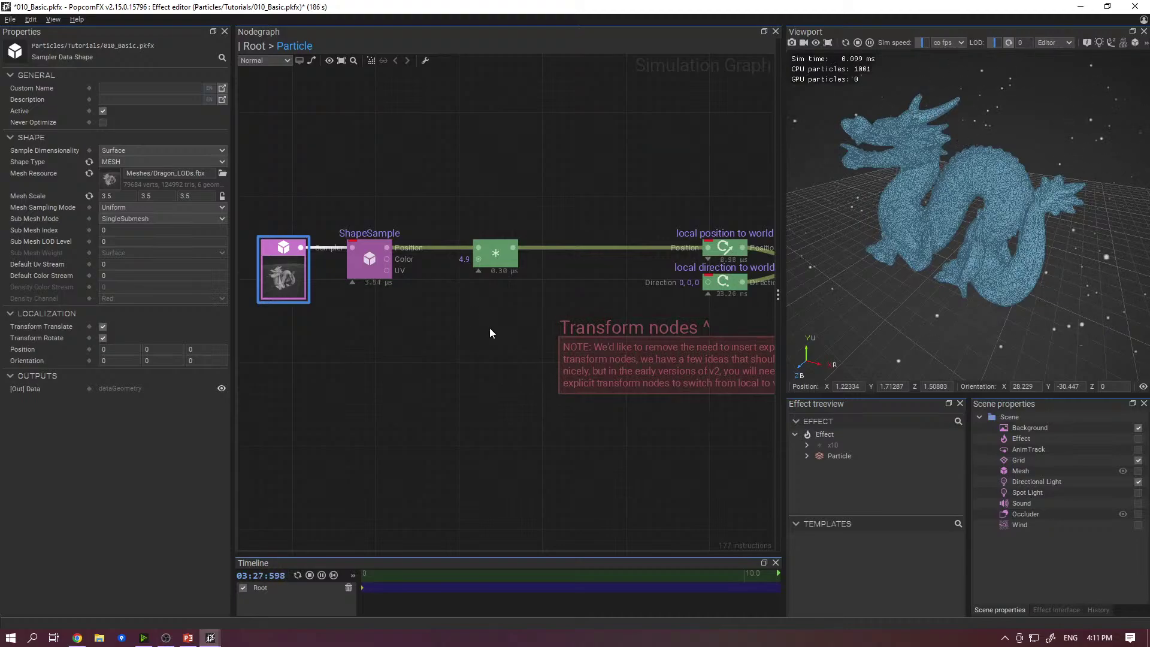
- Try to transfer the red constant node's color to the Color property of the Billboard renderer
middle_click_drag(596, 455, 307, 398)
scroll(653, 324, "down", 2)
middle_click_drag(658, 322, 454, 295)
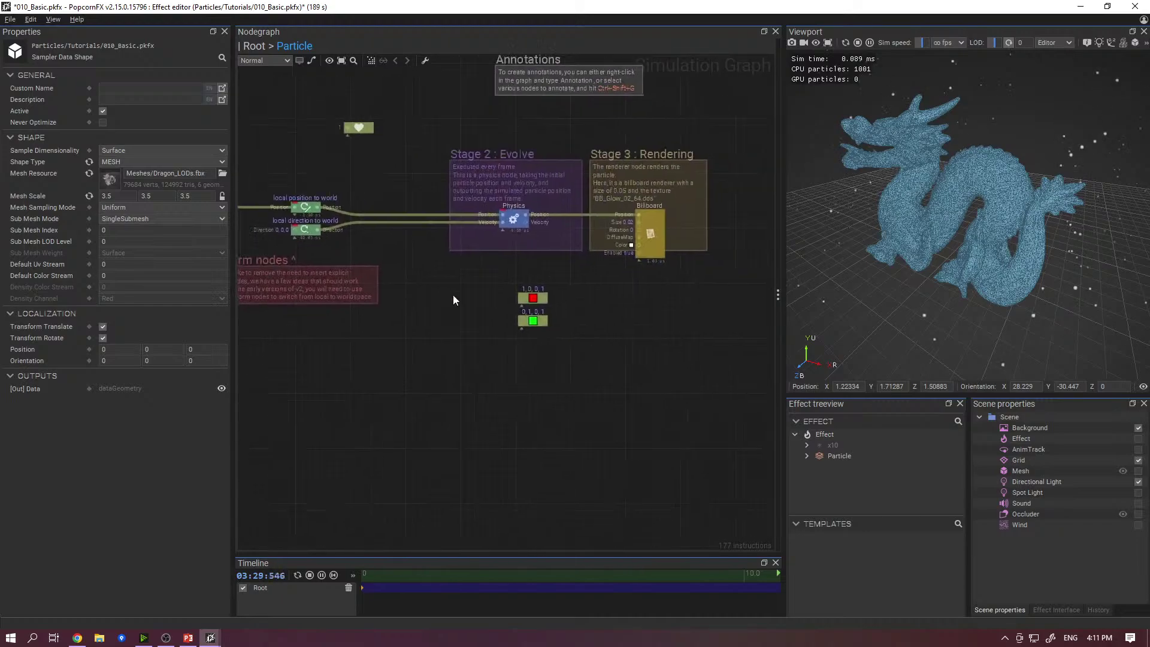
scroll(590, 286, "up", 2)
middle_click_drag(523, 285, 430, 310)
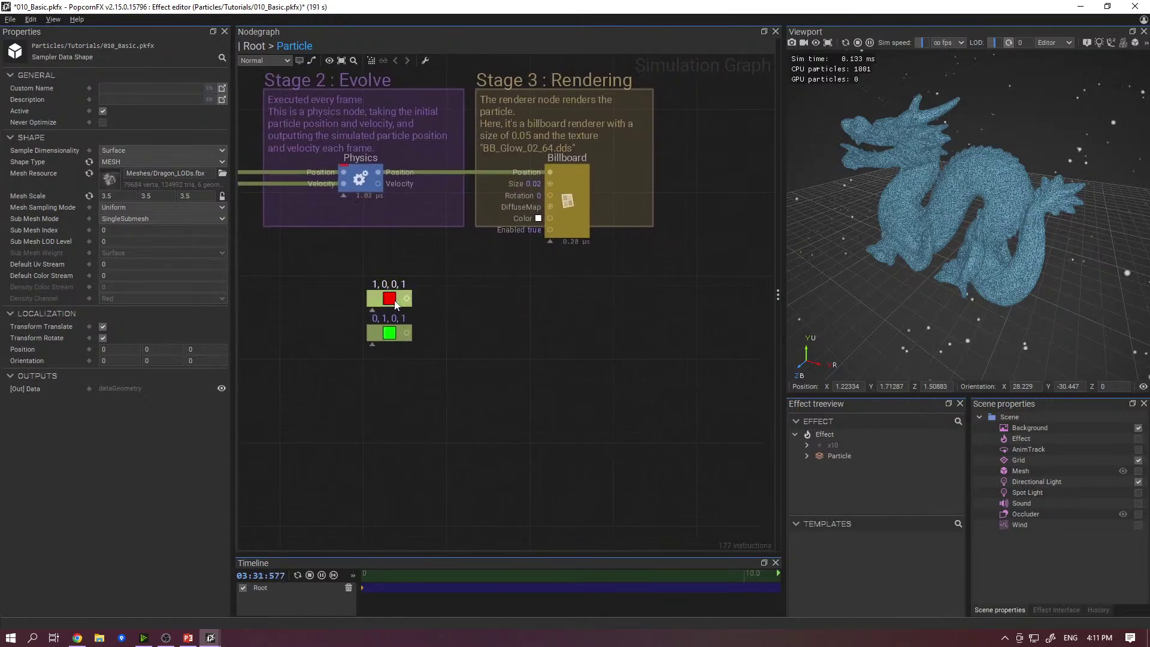
mouse_move(400, 297)
left_click(390, 298)
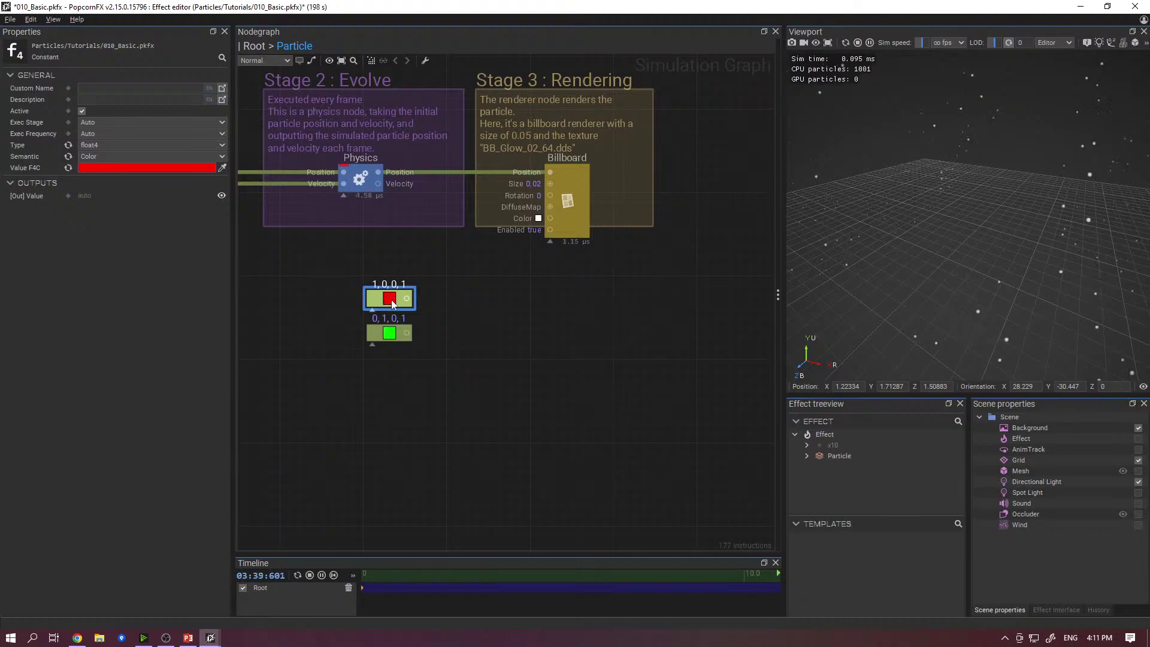
right_click(389, 300)
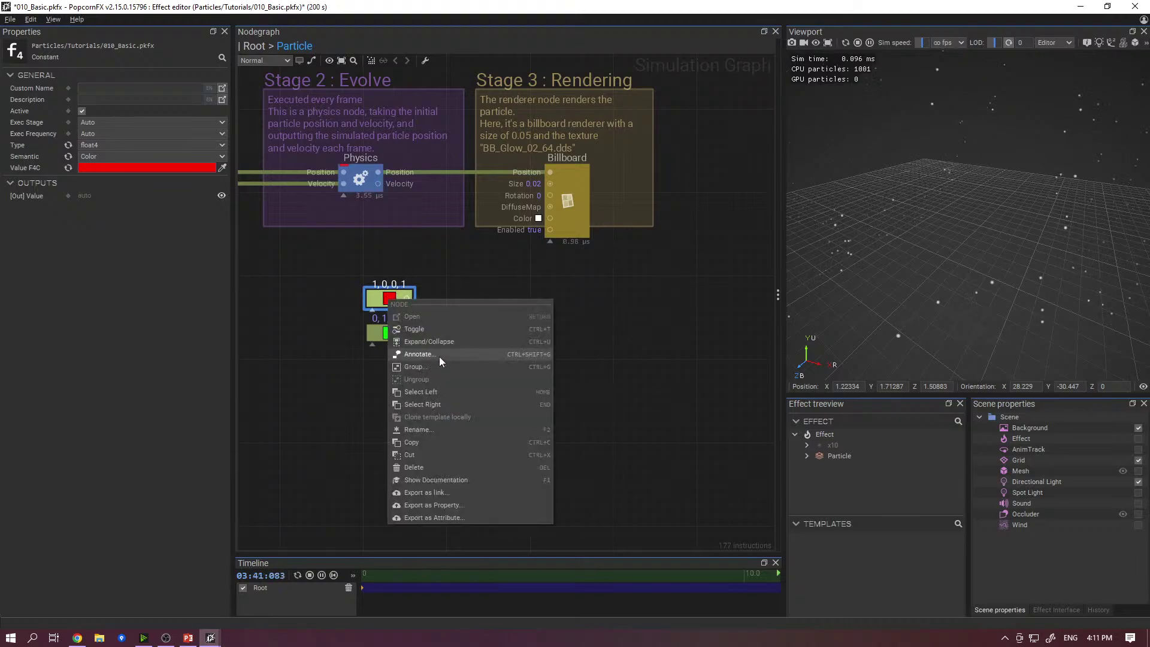
left_click(423, 443)
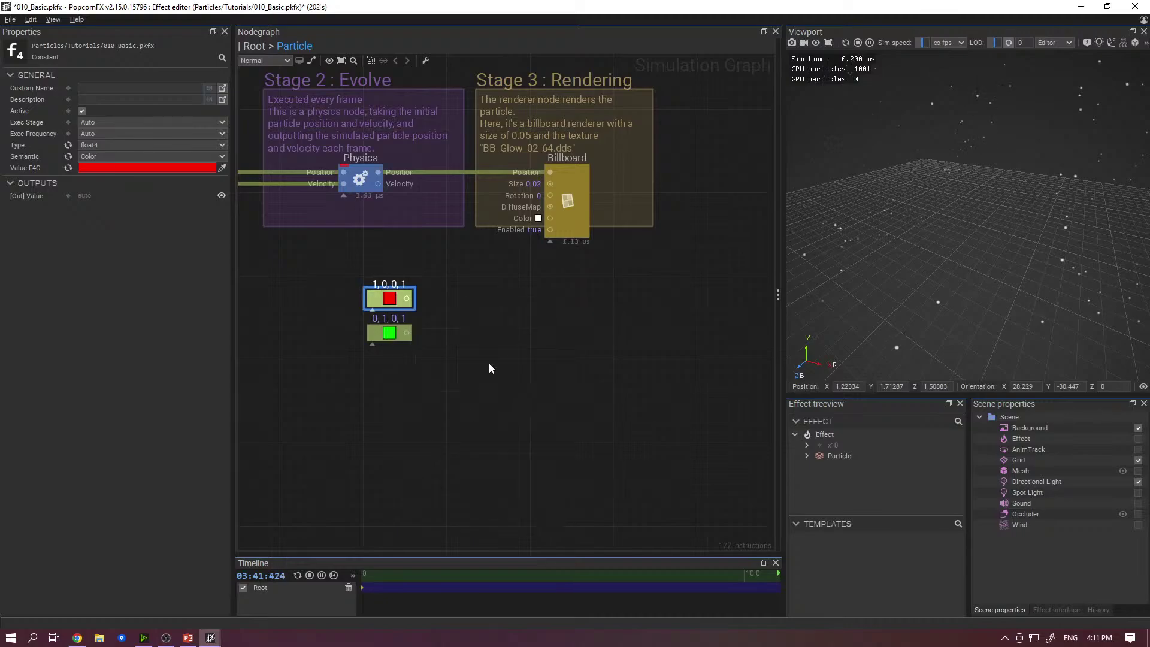
left_click(575, 200)
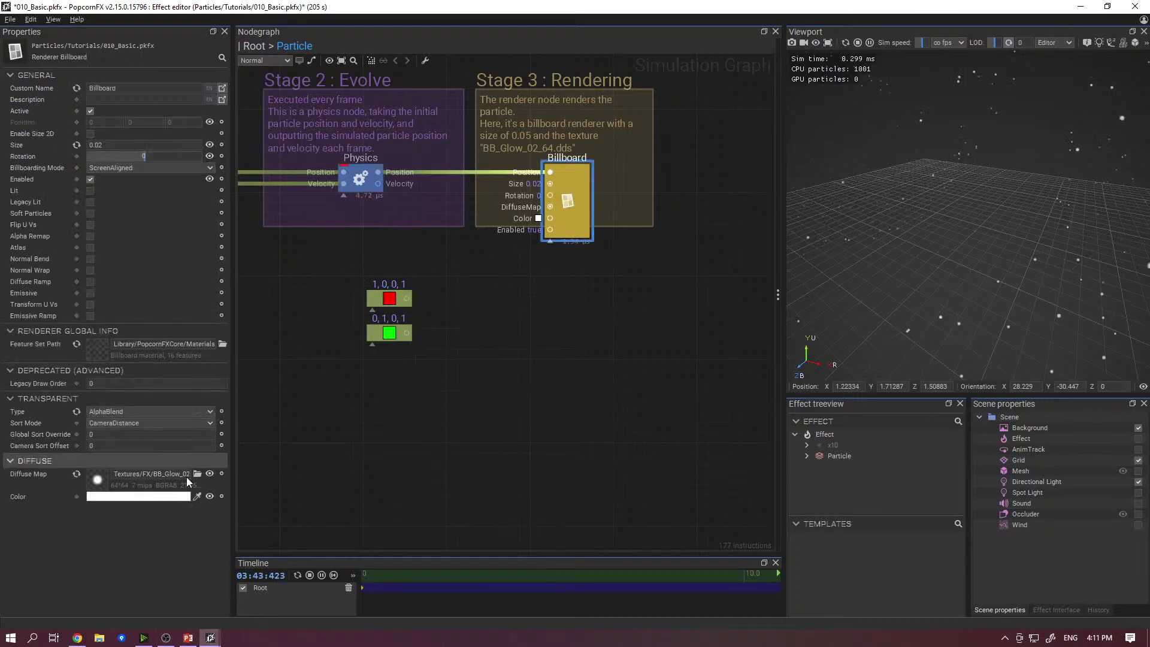
right_click(110, 502)
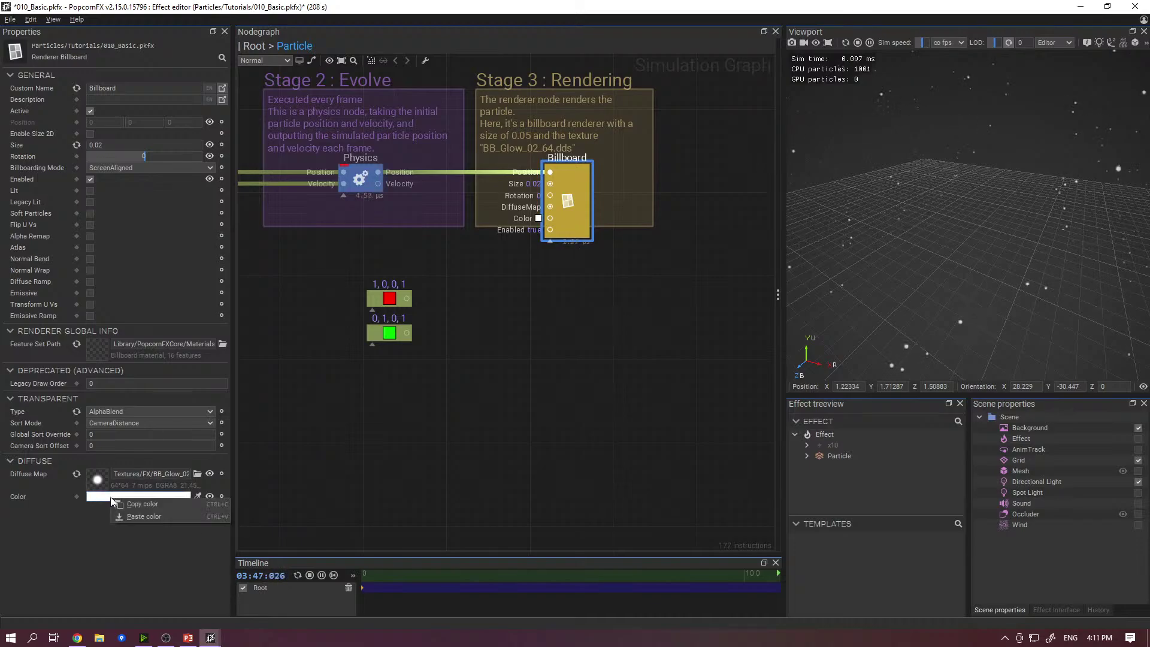
left_click(136, 505)
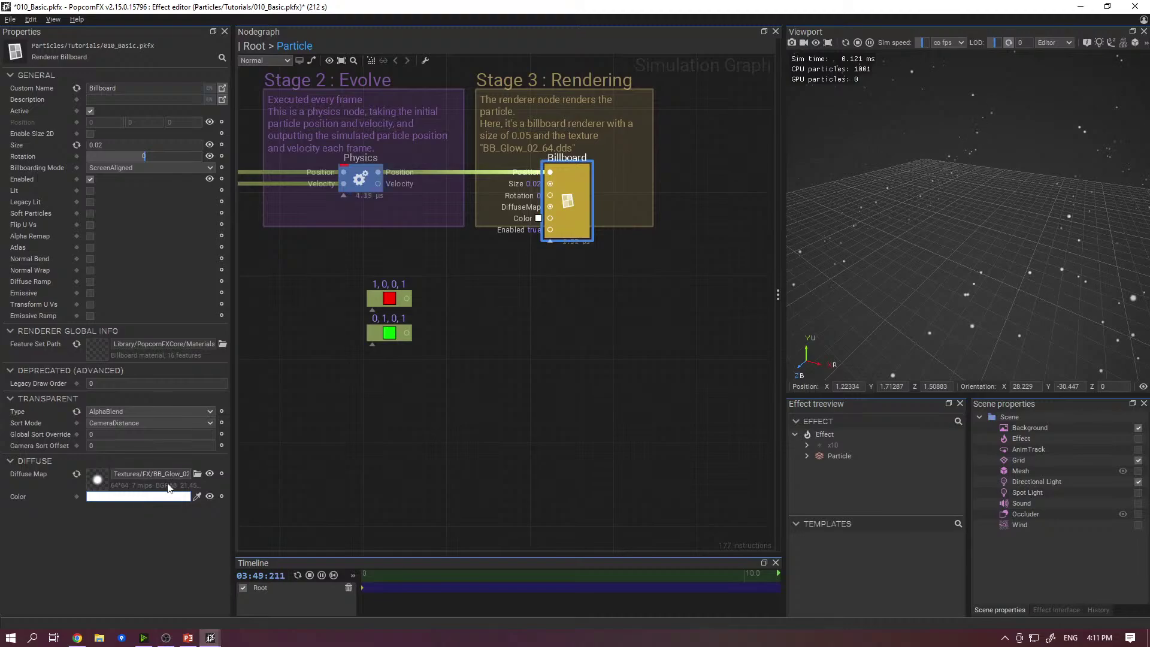
- Copy the red constant node and paste its value into the Billboard renderer's diffuse Color
left_click(387, 301)
right_click(390, 294)
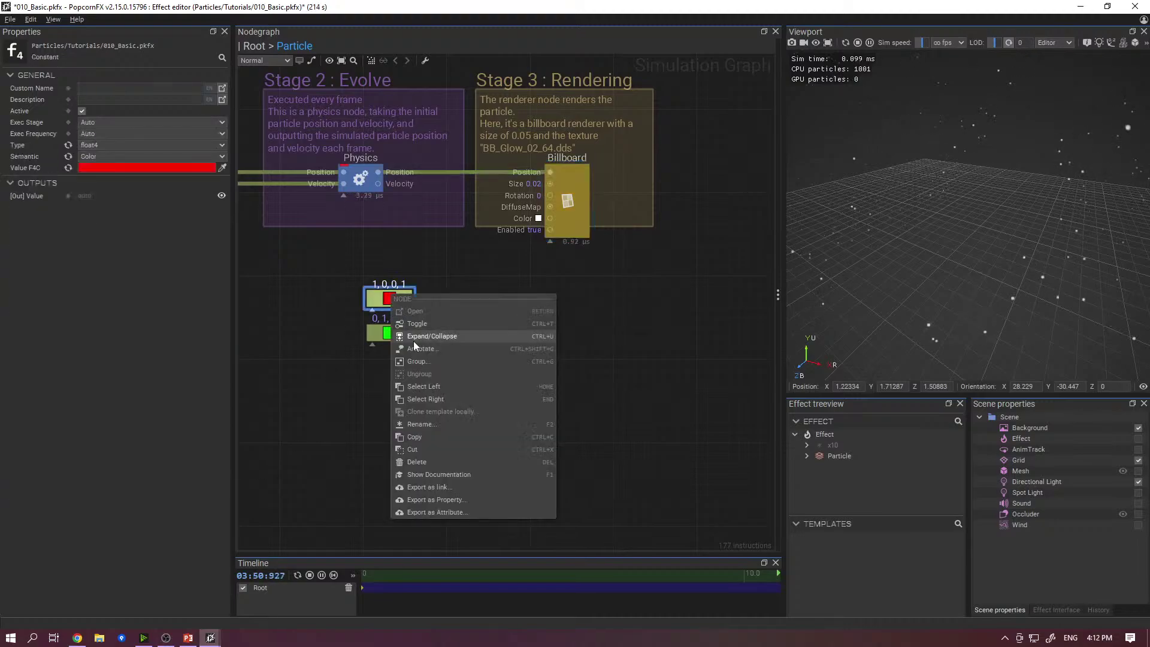
left_click(433, 436)
left_click(548, 219)
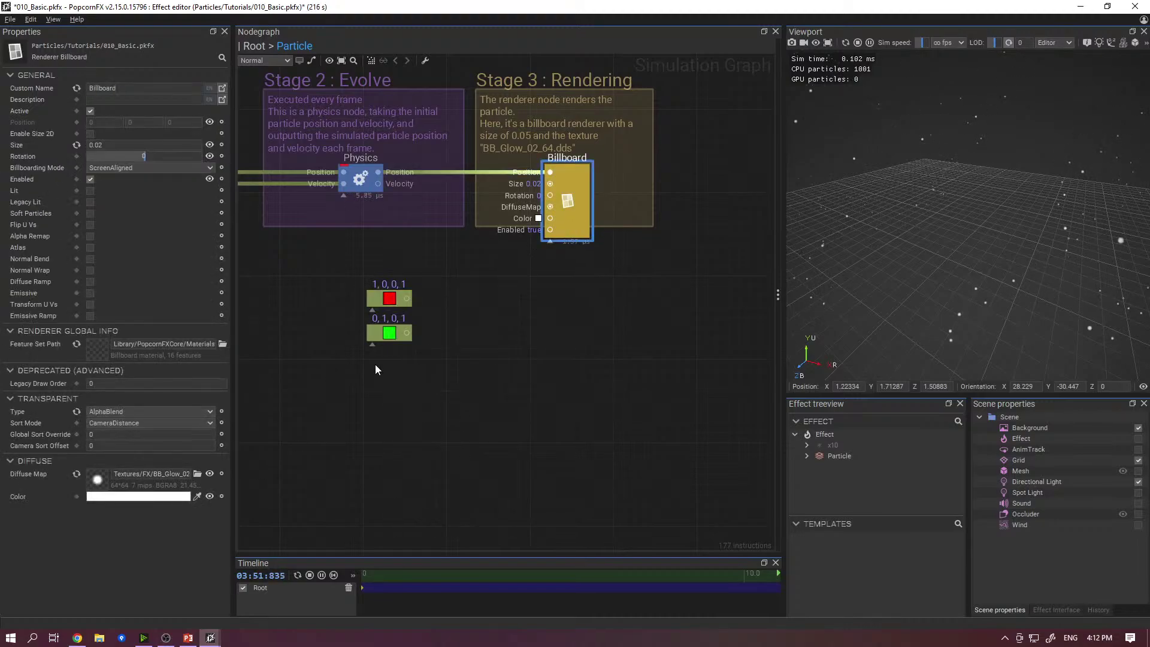
right_click(160, 498)
left_click(201, 517)
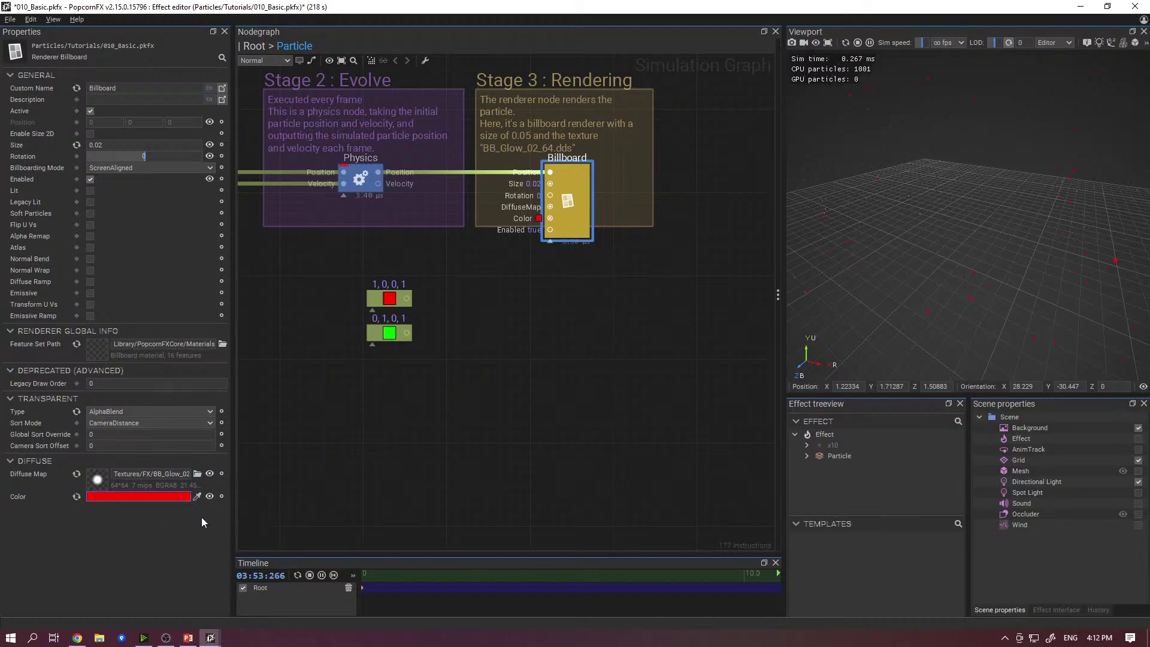
- Copy the green constant's Value F4C color and paste it into the Billboard renderer's diffuse Color
left_click(393, 333)
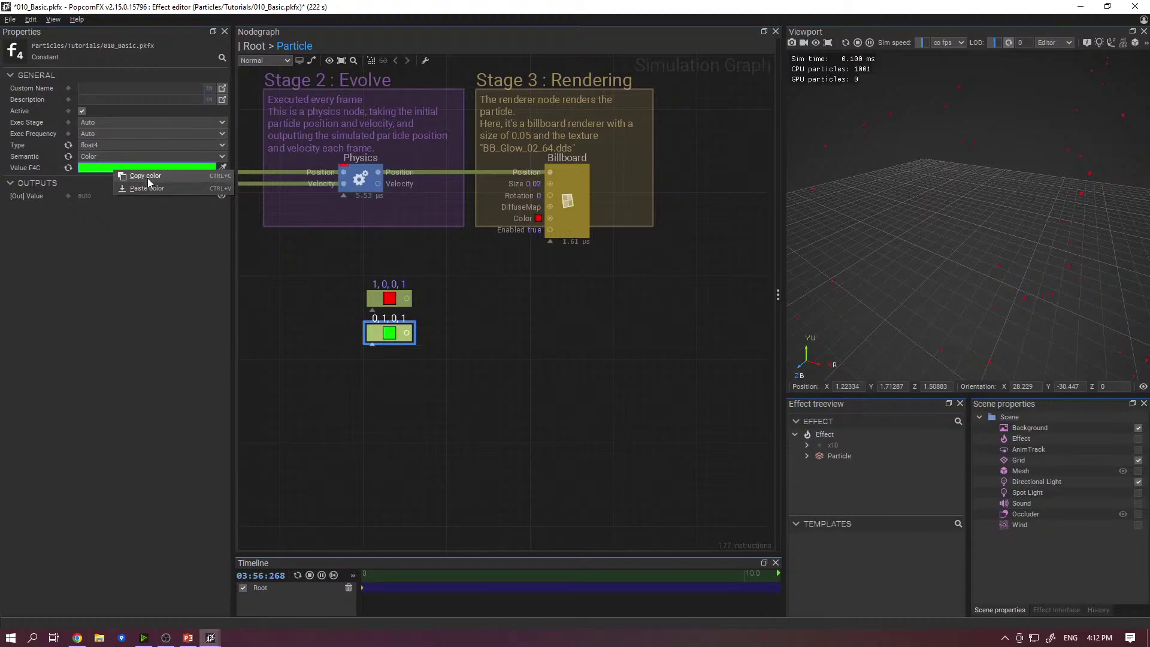
left_click(147, 178)
left_click(570, 226)
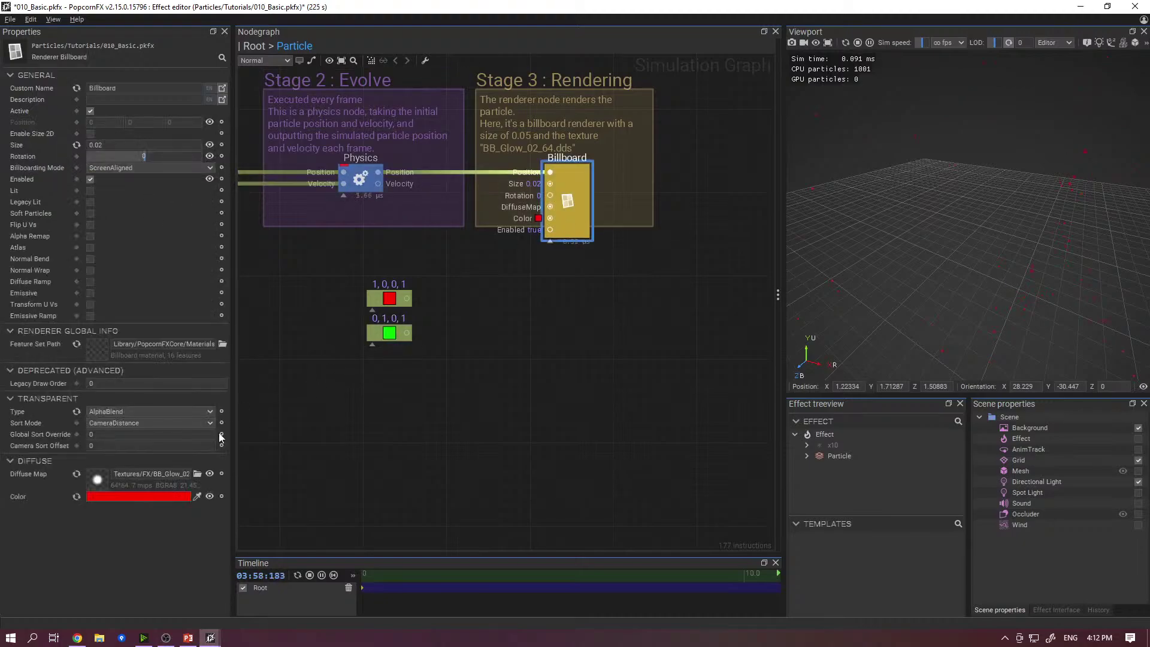
right_click(147, 495)
left_click(187, 514)
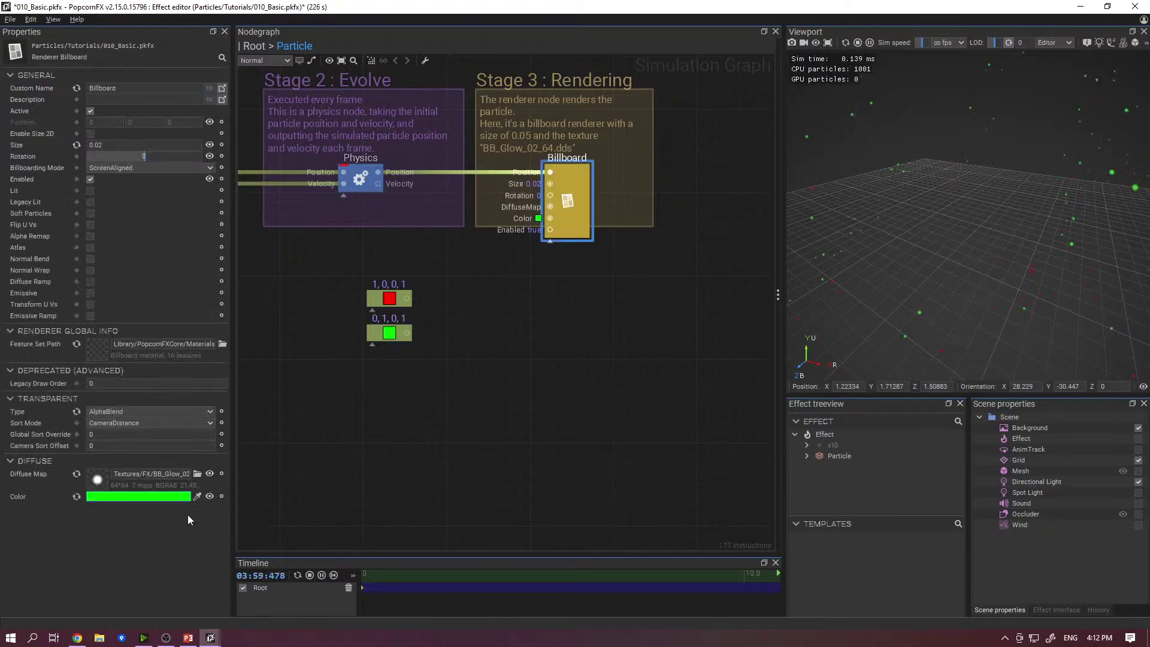
- Copy the red constant node and paste it as FFFF0000 in the Select Color dialog of the Billboard's Color
left_click(388, 298)
right_click(392, 301)
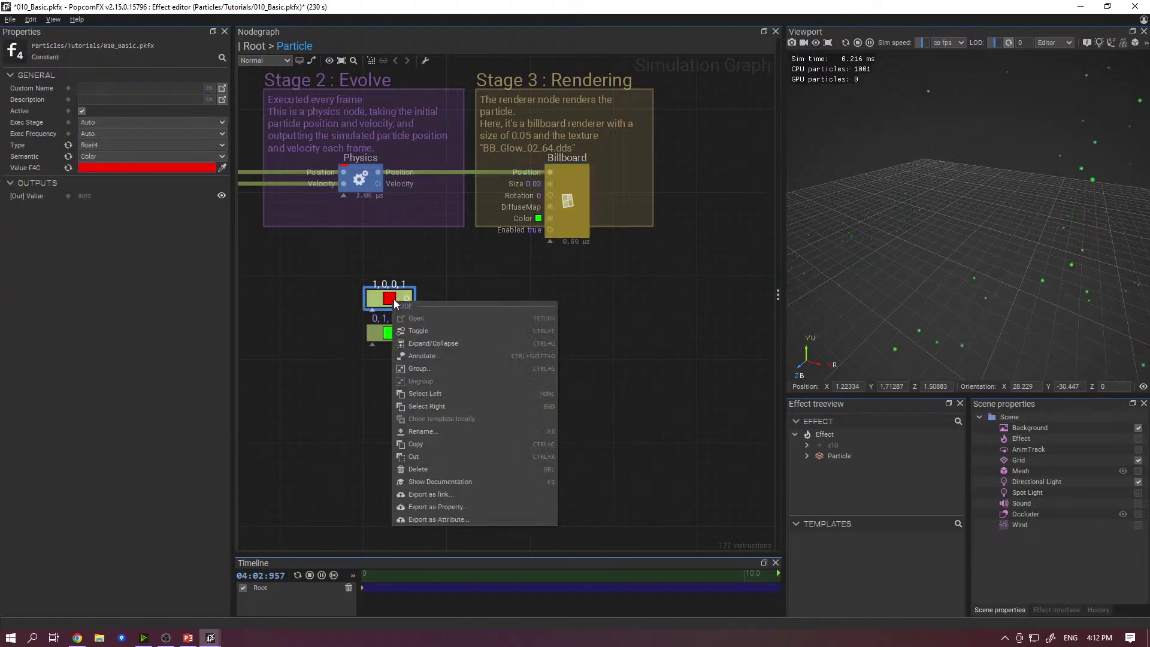
left_click(418, 447)
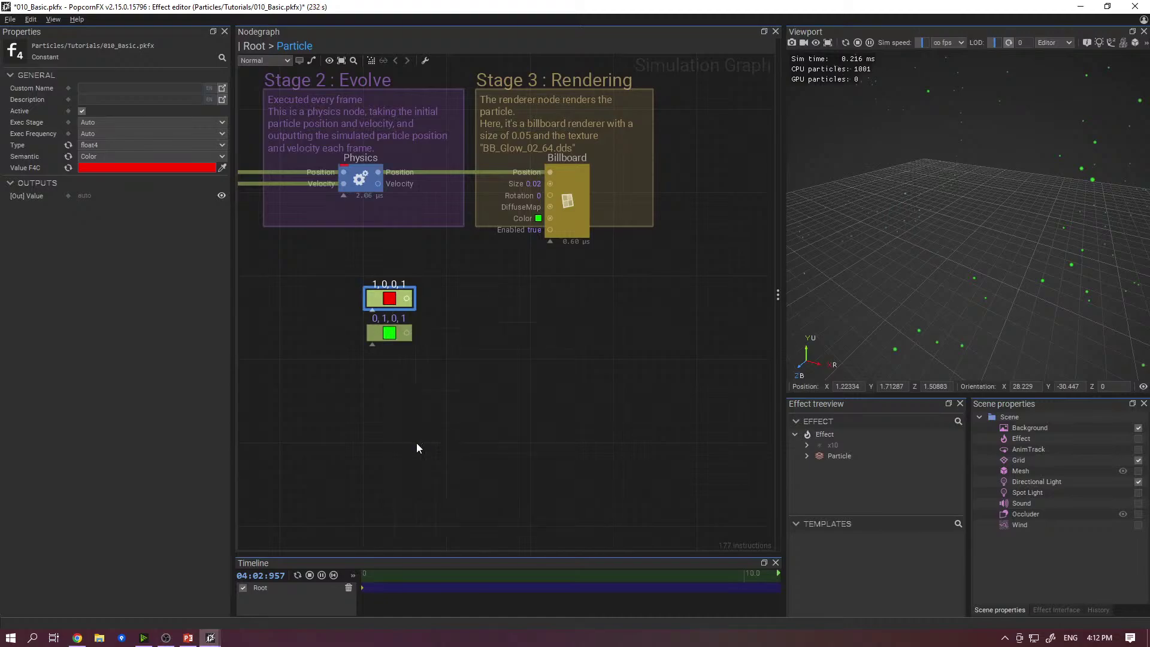
left_click(557, 204)
left_click(150, 496)
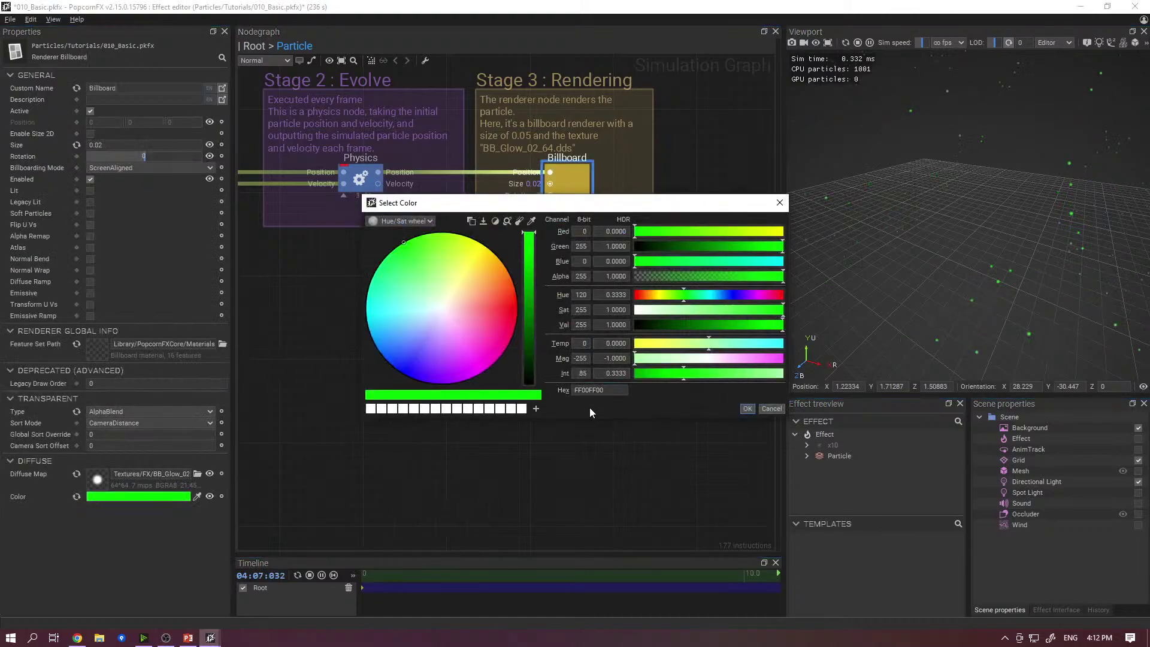
key("ctrl+v")
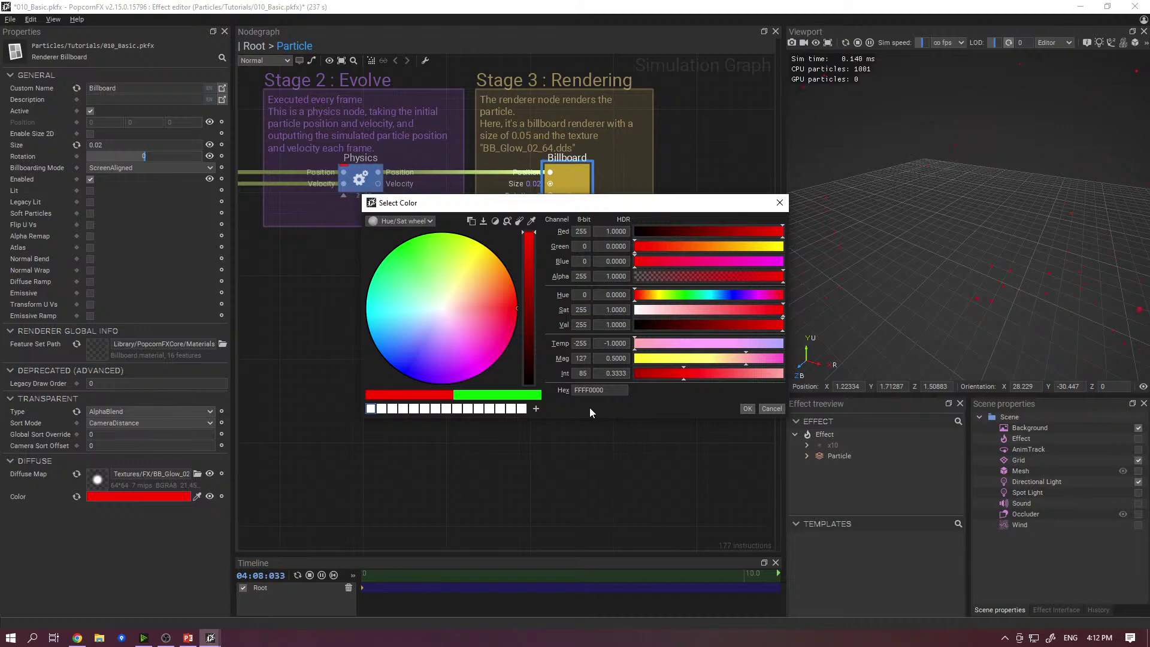
left_click(747, 408)
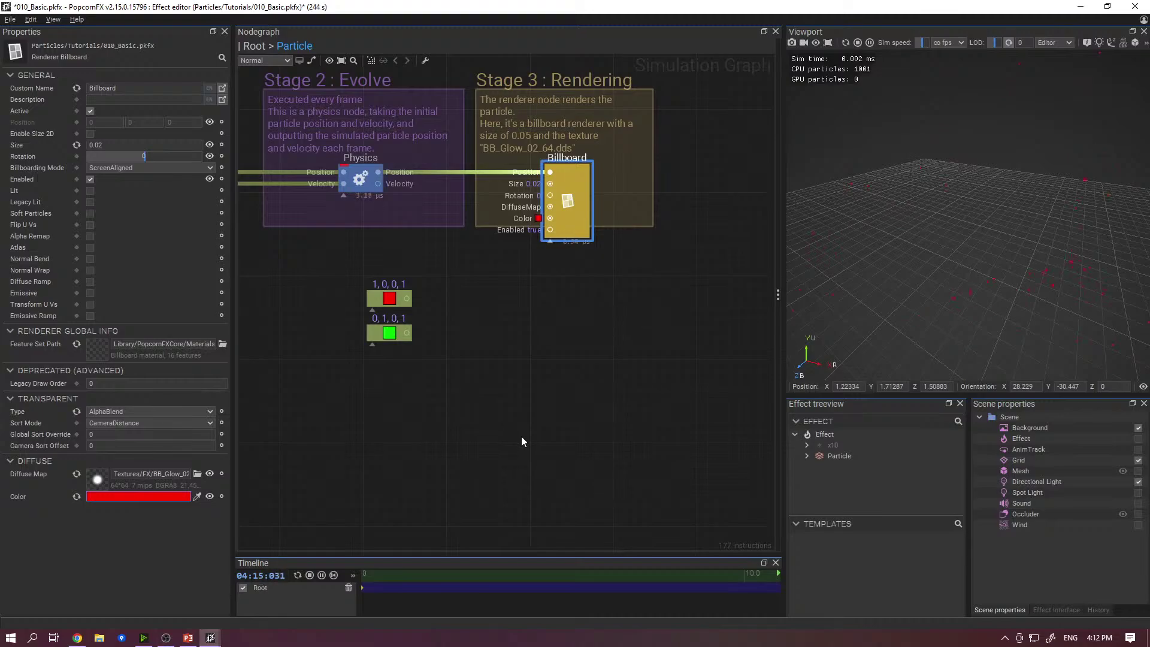
- Delete the red and green constant nodes below the Evolve and Rendering stages in the particle graph
scroll(465, 331, "down", 4)
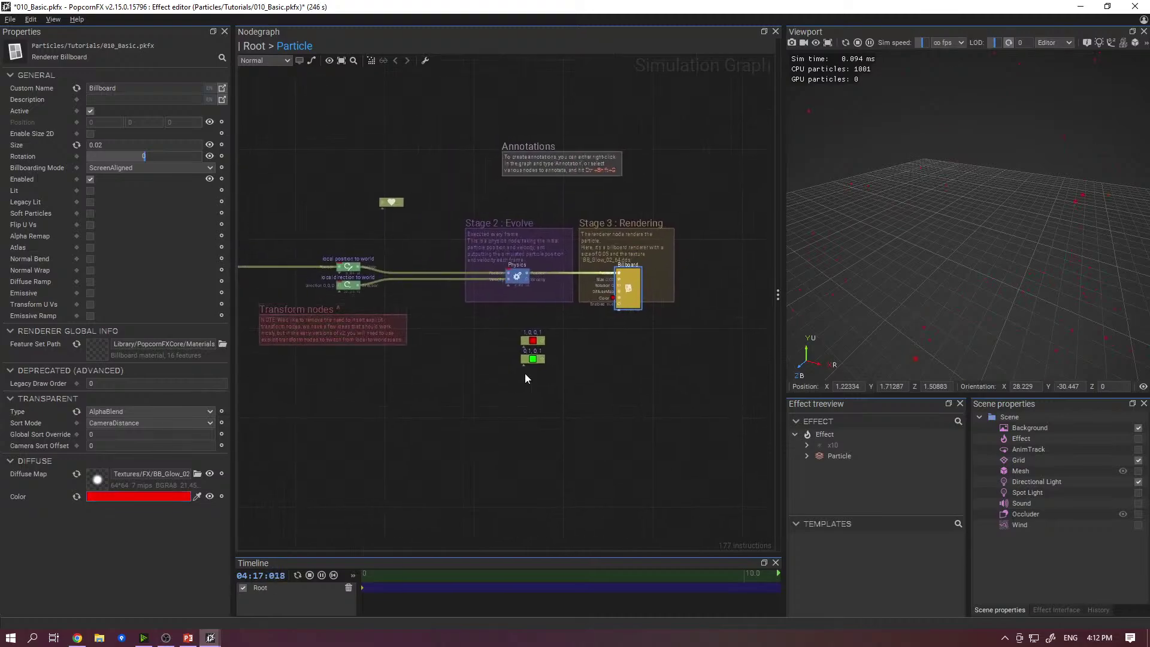
left_click_drag(559, 390, 509, 330)
key("Delete")
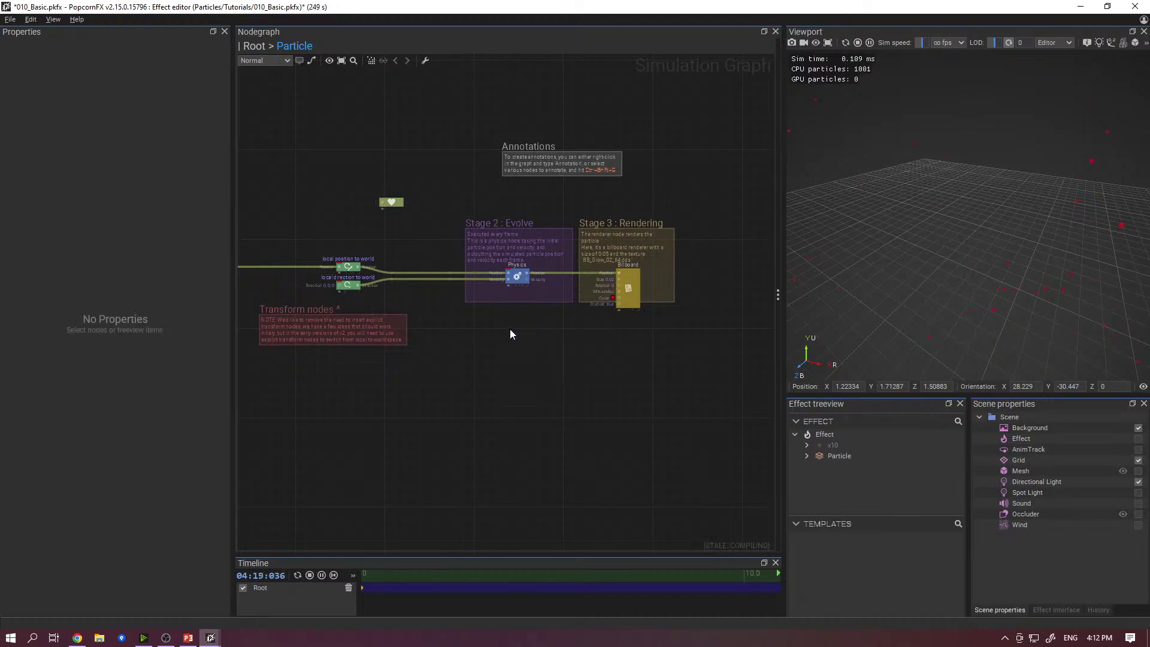
middle_click_drag(508, 349, 593, 346)
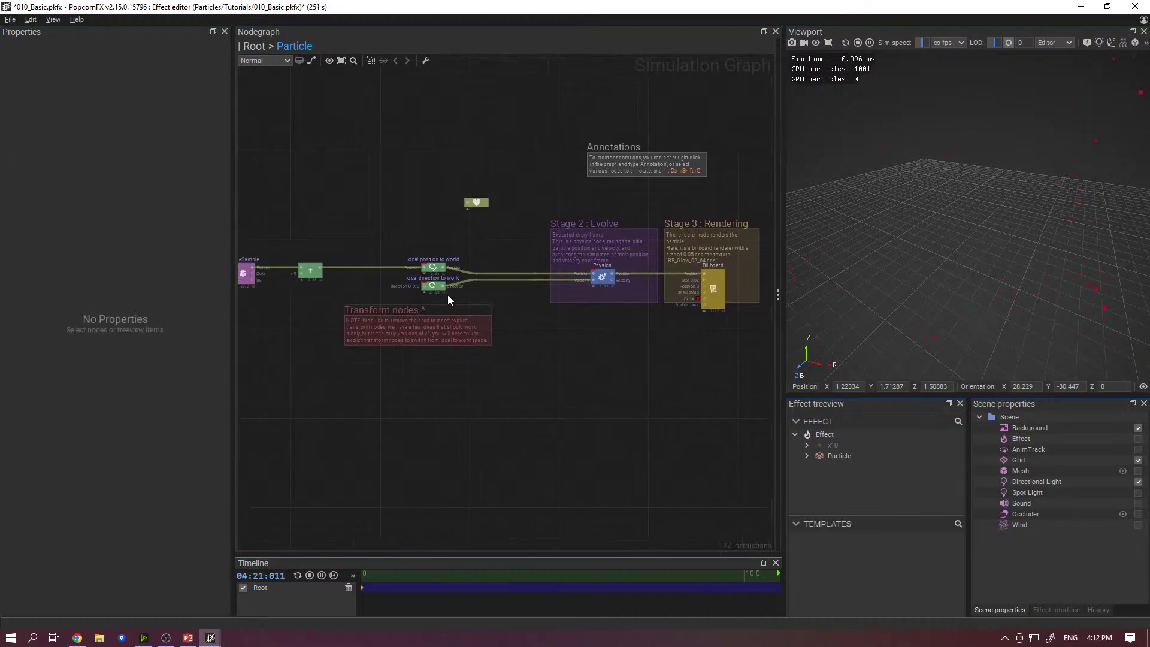
mouse_move(447, 294)
middle_mouse_down()
mouse_move(562, 361)
mouse_move(582, 352)
middle_mouse_up()
scroll(599, 366, "down", 1)
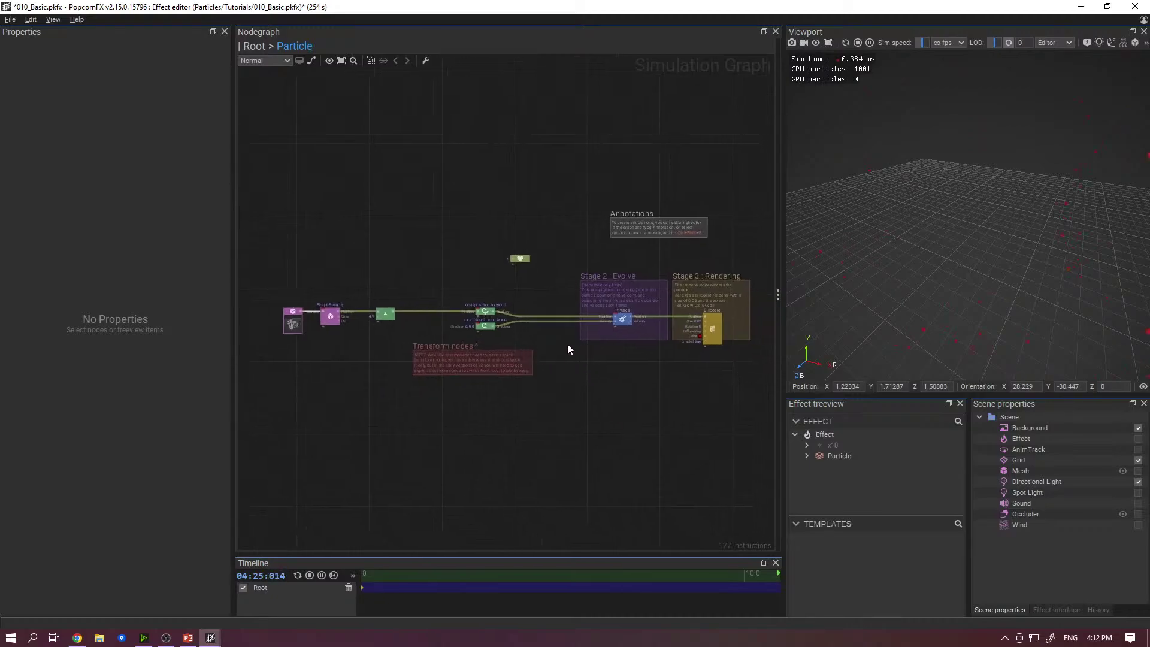
- Select the local position to world node with its upstream nodes, and the three upstream nodes alone, and clear the selection
left_click(485, 313)
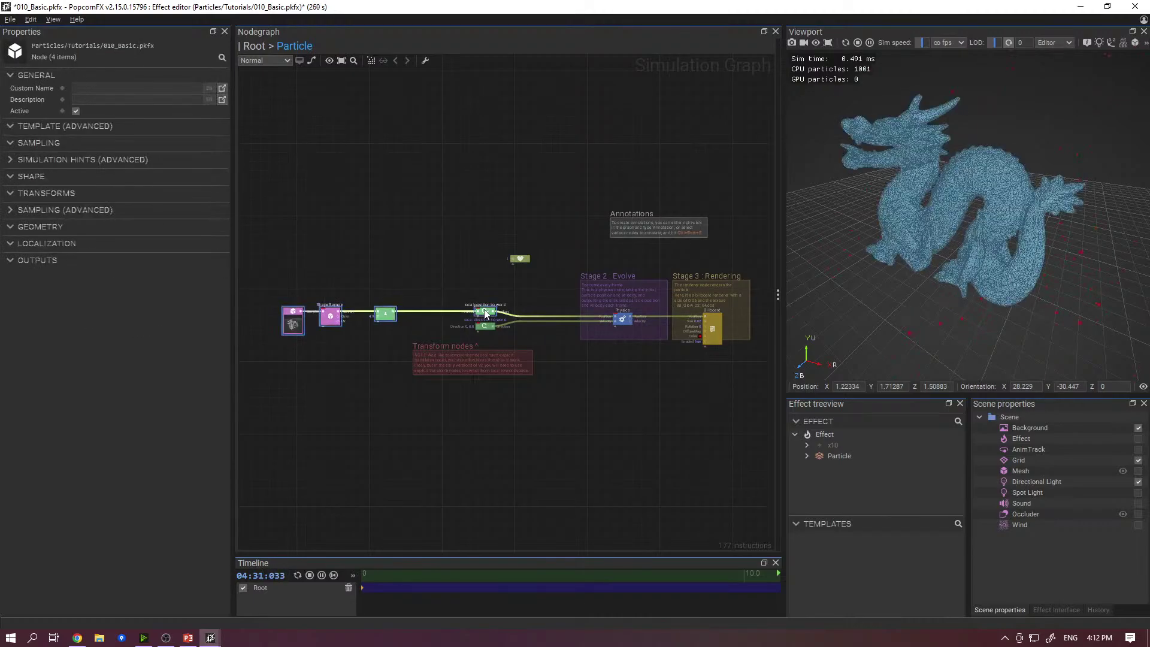
left_click_drag(253, 273, 411, 343)
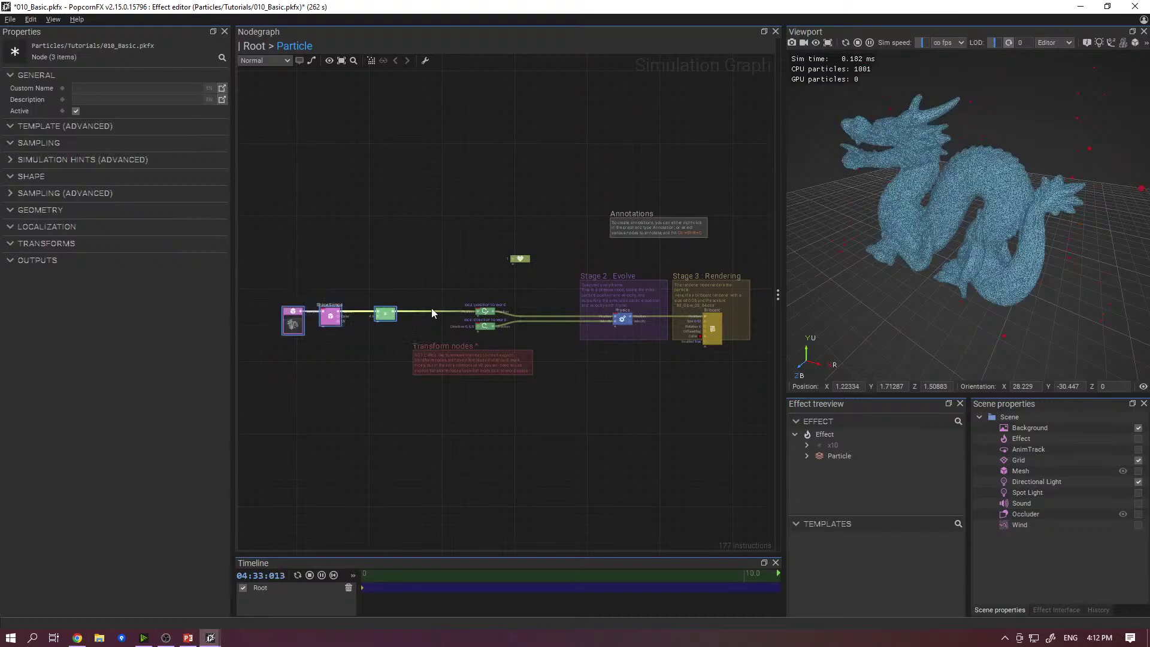
left_click(486, 312)
left_click(499, 343)
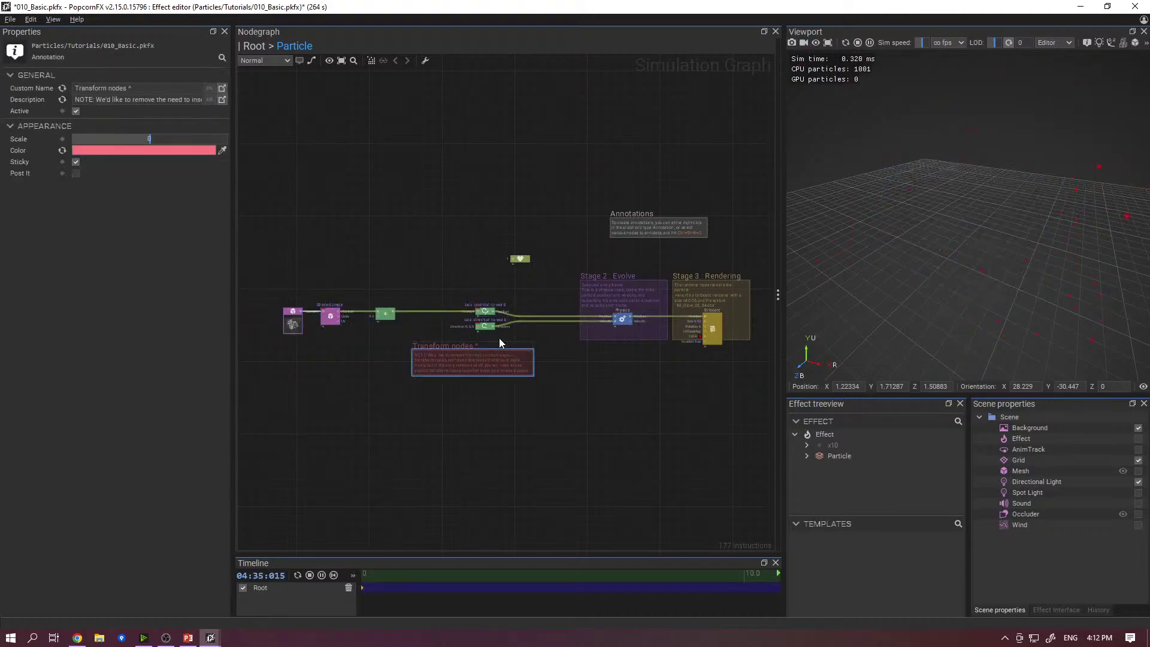
left_click(512, 339)
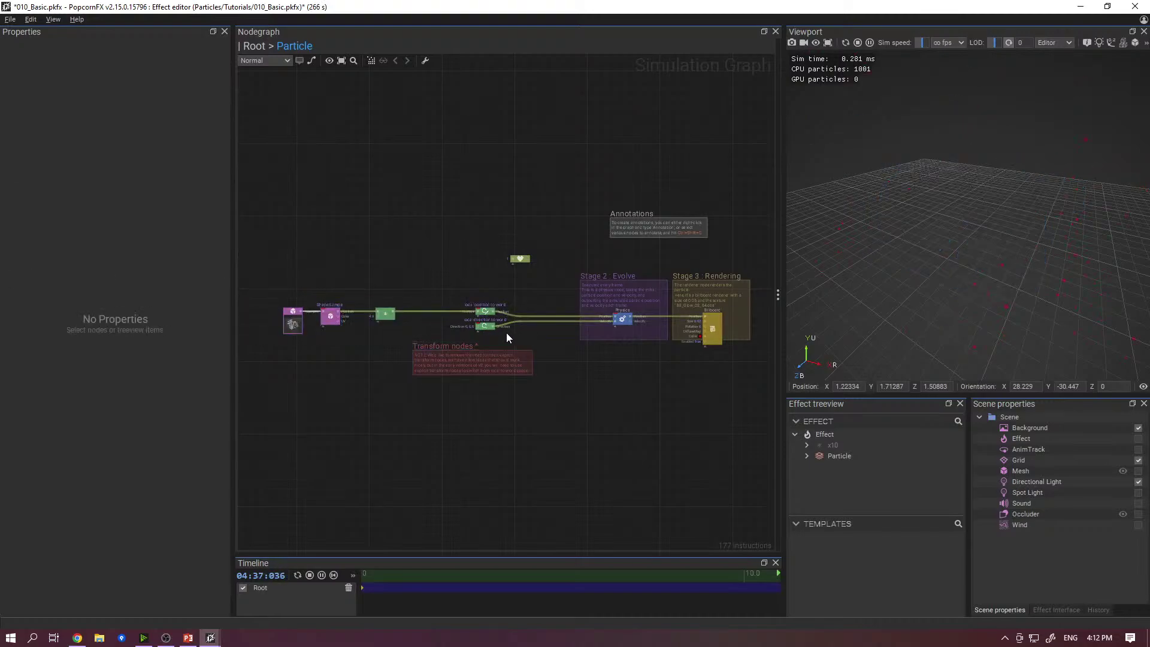
- Select the local direction to world node with everything downstream, shift these nodes slightly, and clear the selection
left_click(539, 322)
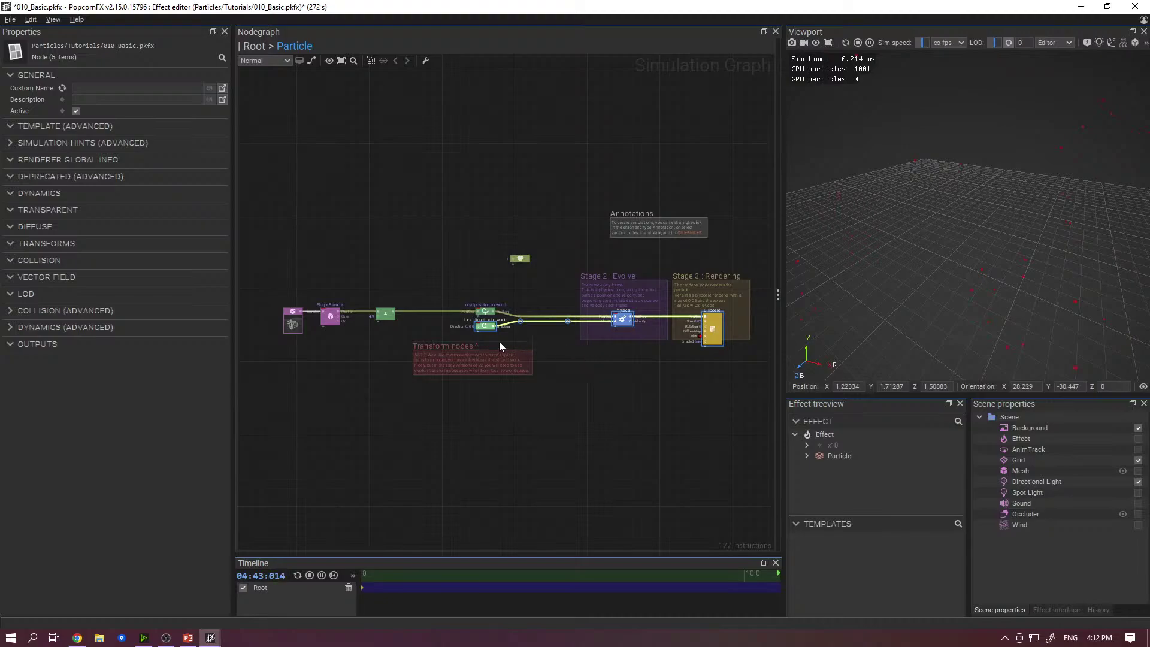
scroll(507, 328, "up", 2)
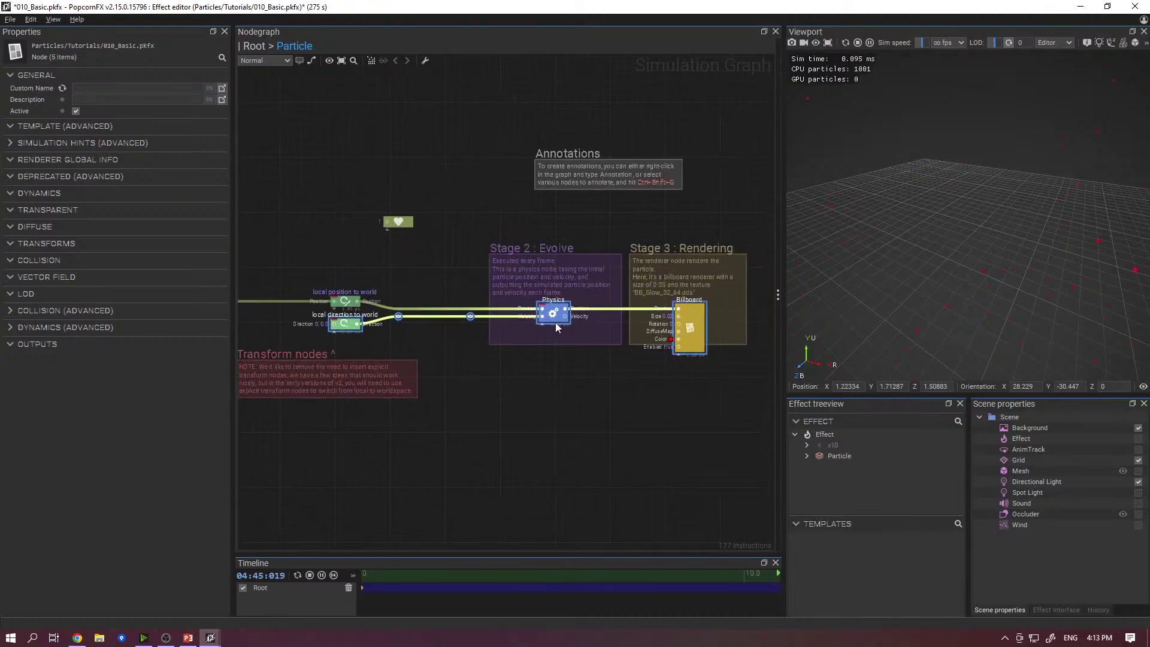
left_click_drag(556, 322, 571, 303)
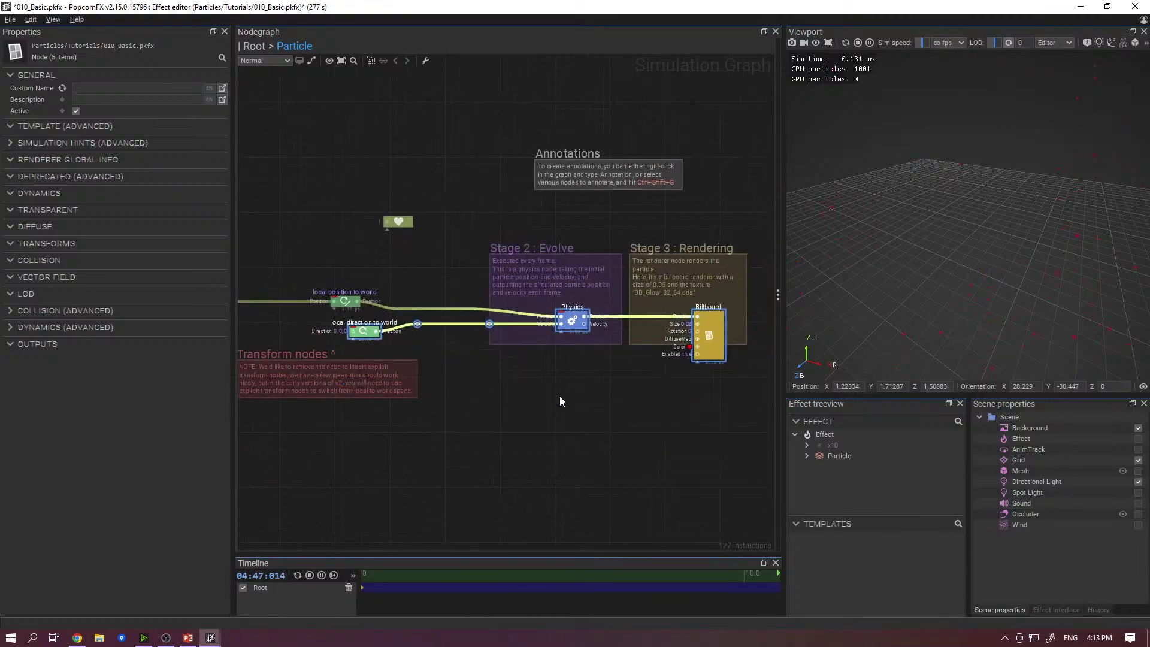
left_click(561, 397)
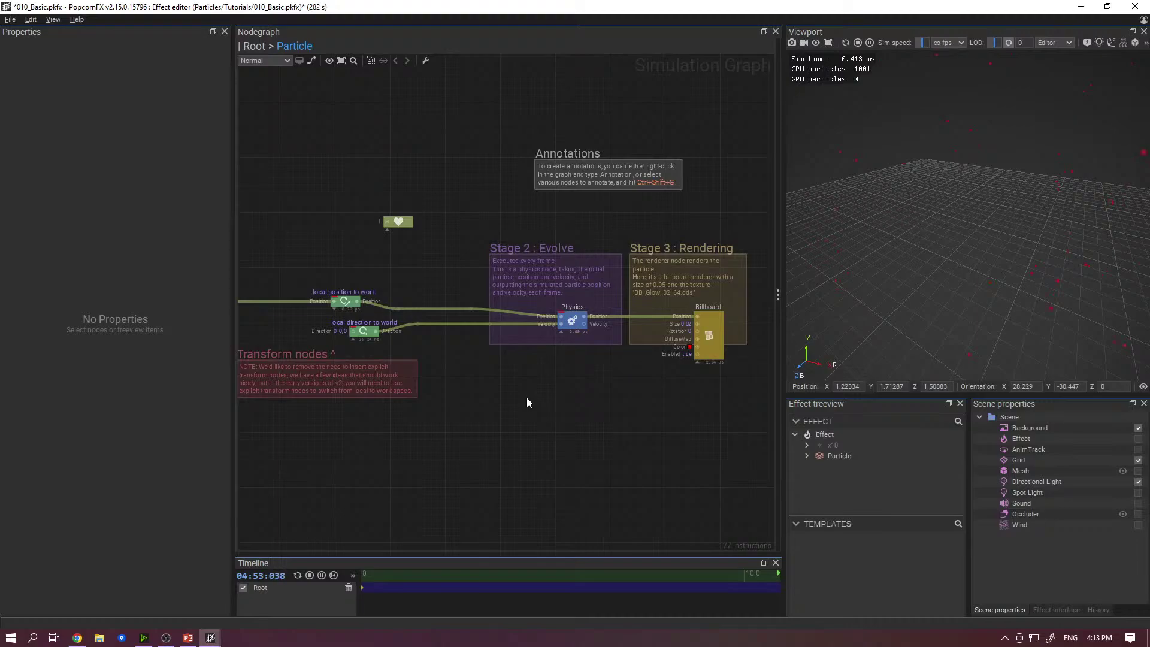
- Extend the selection from the local direction to world node to all its downstream nodes, and deselect them
middle_click_drag(458, 377, 472, 362)
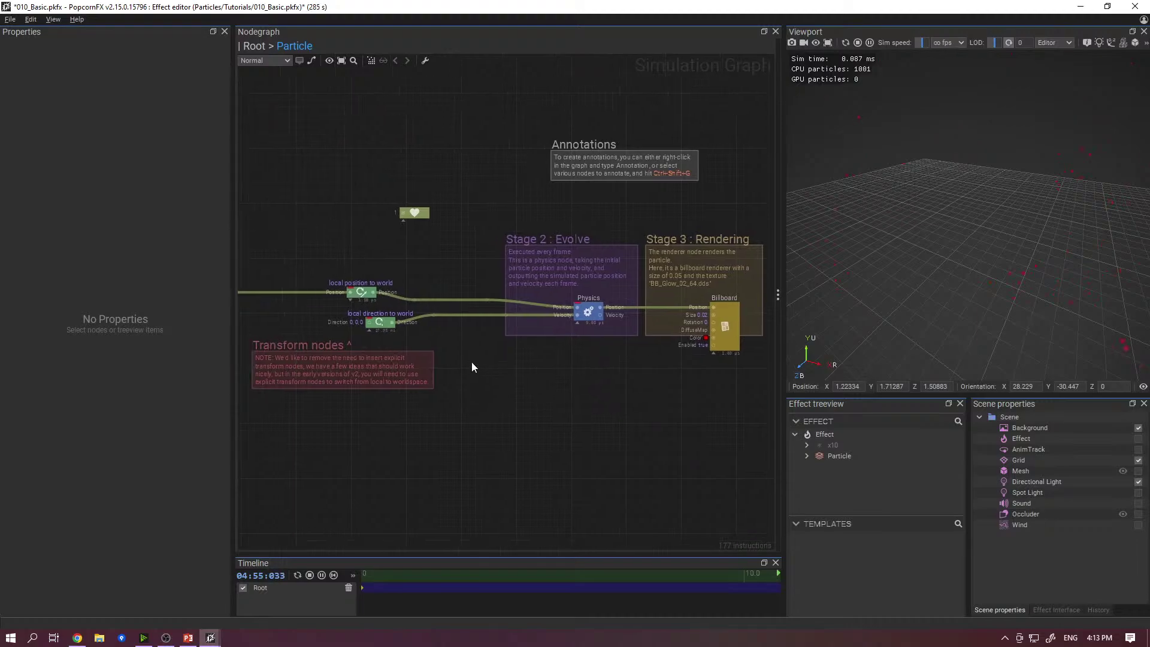
left_click(380, 322)
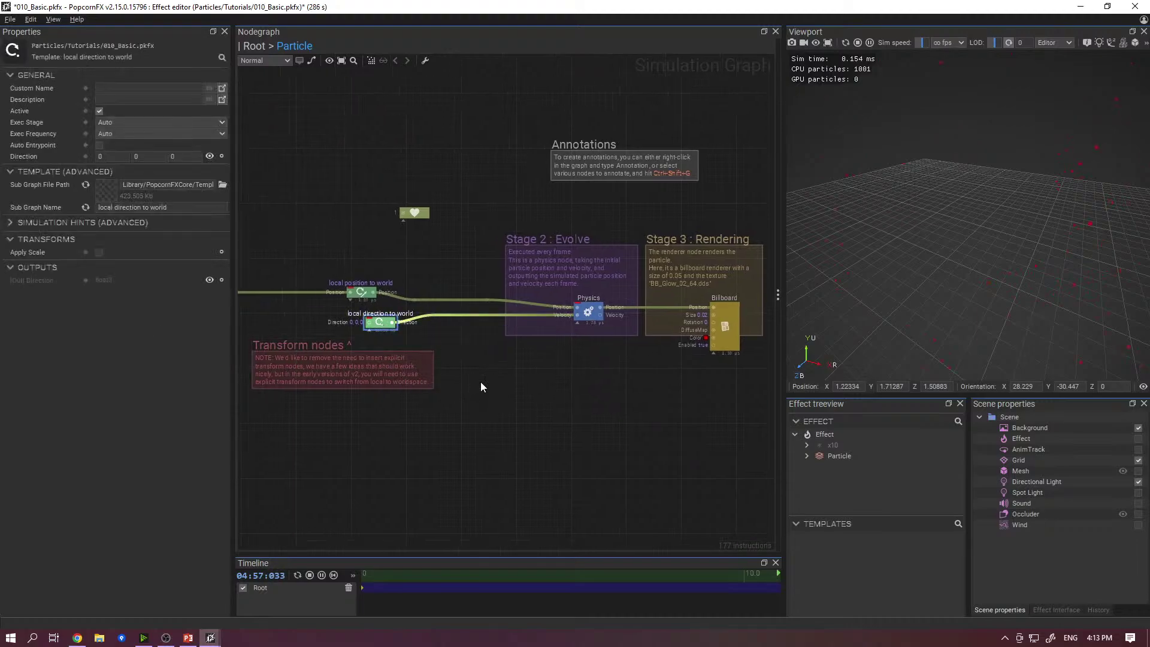
key("ctrl+a")
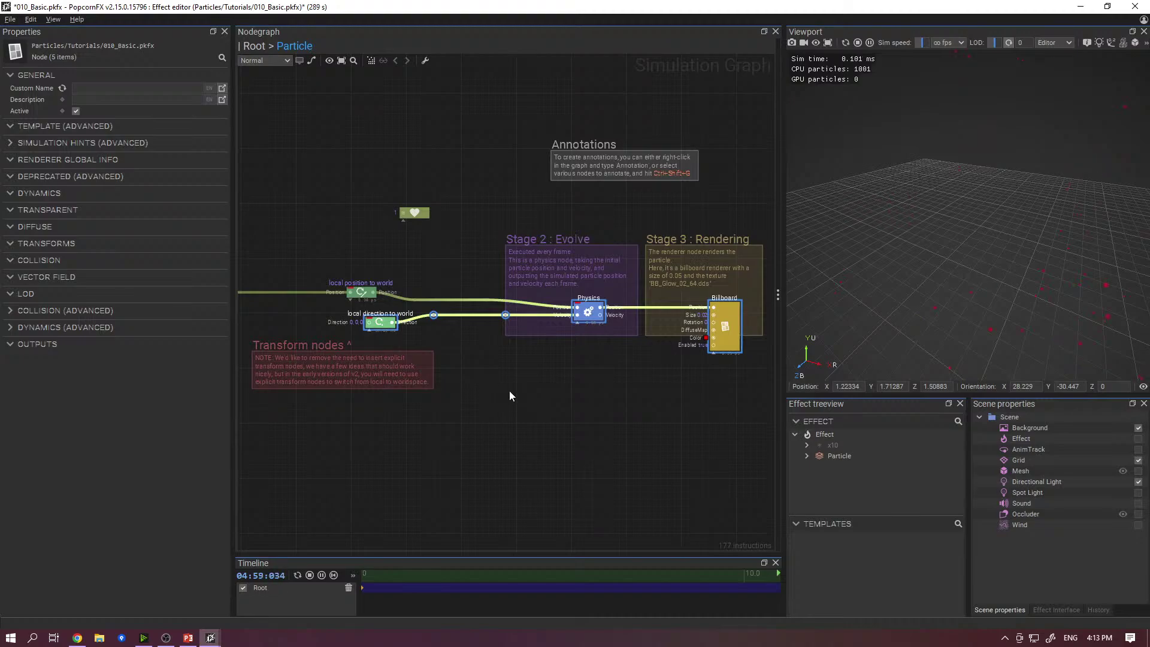
left_click(536, 402)
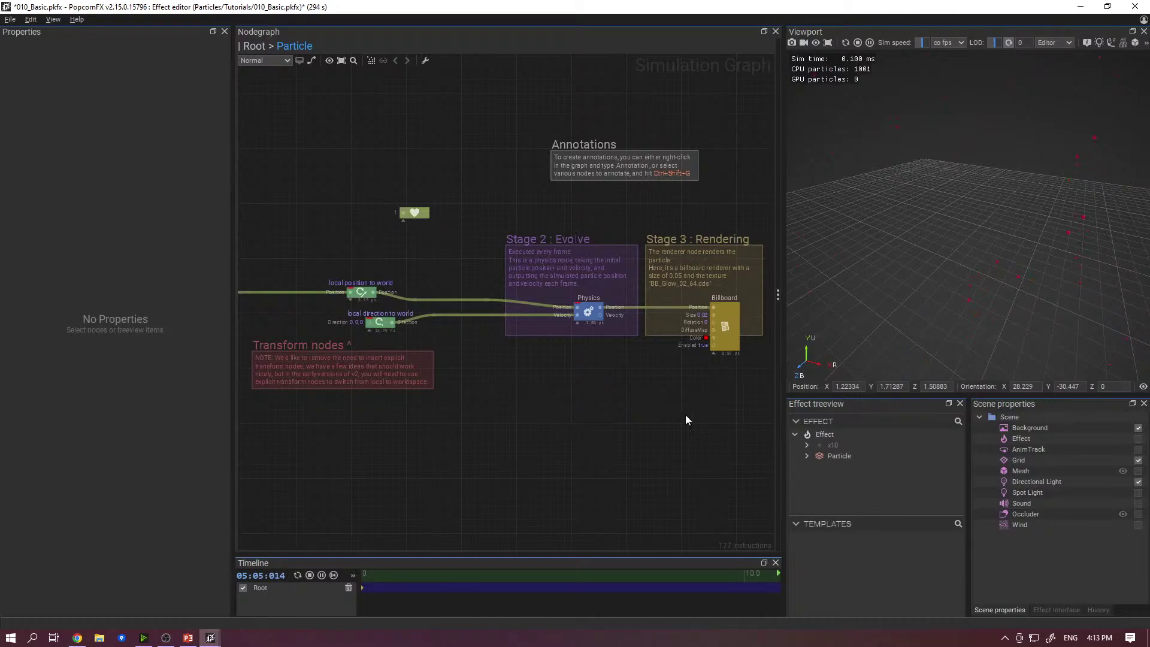
- Pause the simulation and reset the Billboard renderer's diffuse Color to its default
middle_click_drag(685, 415, 638, 410)
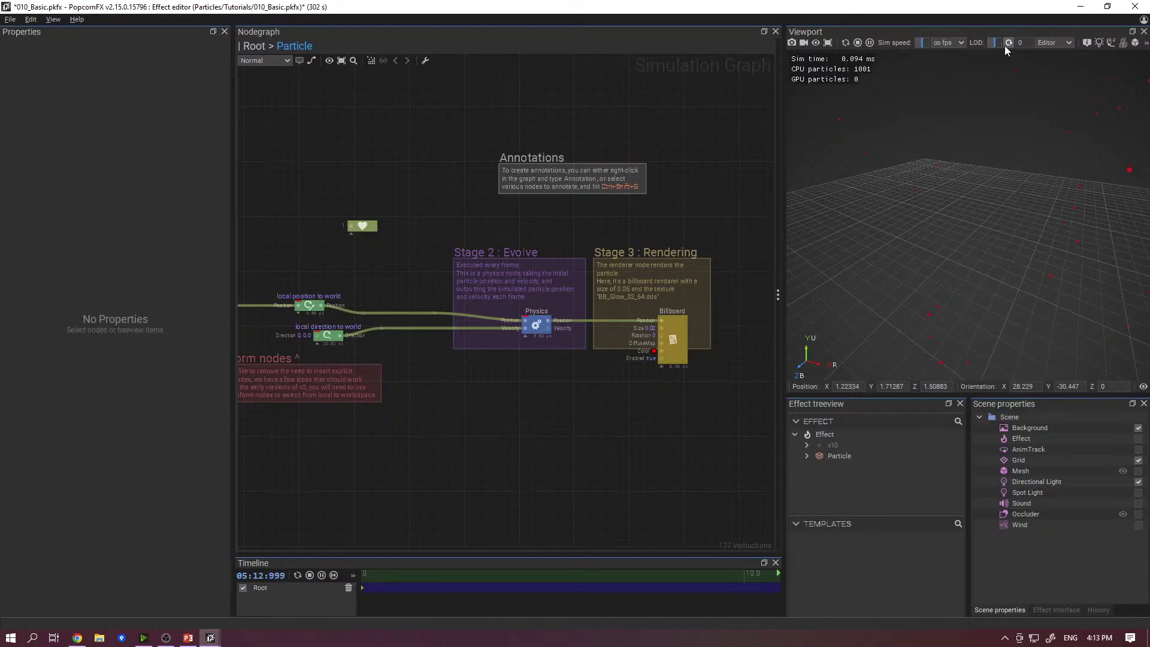
left_click(872, 43)
left_click(670, 357)
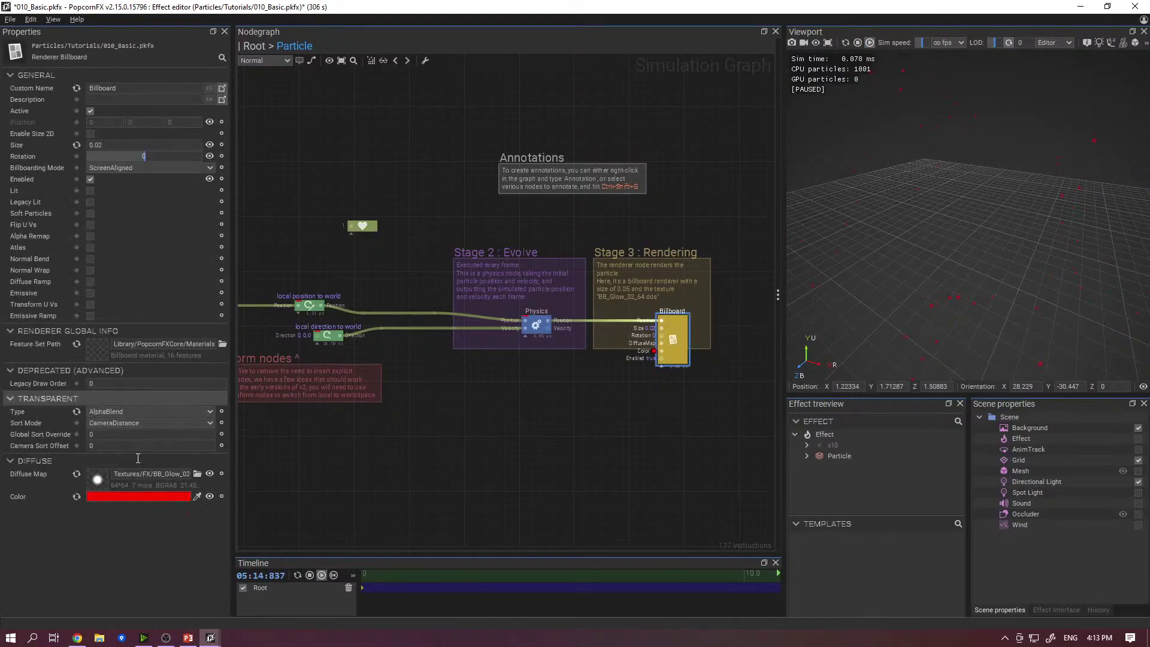
left_click(76, 496)
left_click(502, 426)
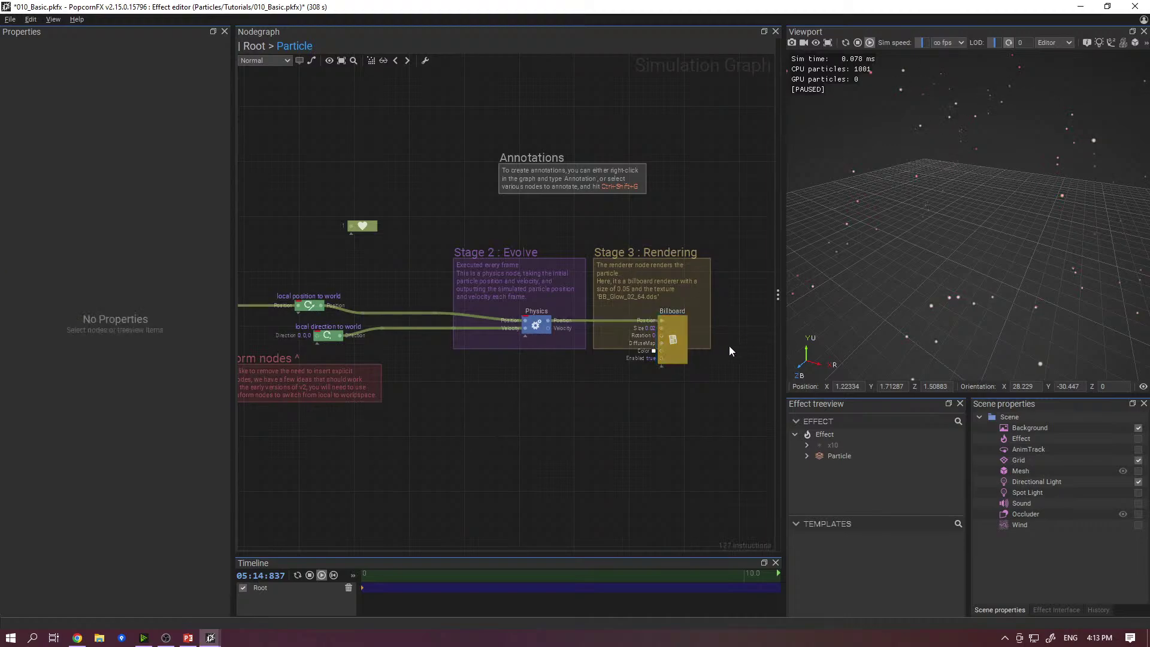
- Turn on particle debugging for the Billboard renderer node and examine the marked particles in the paused viewport
left_click(679, 340)
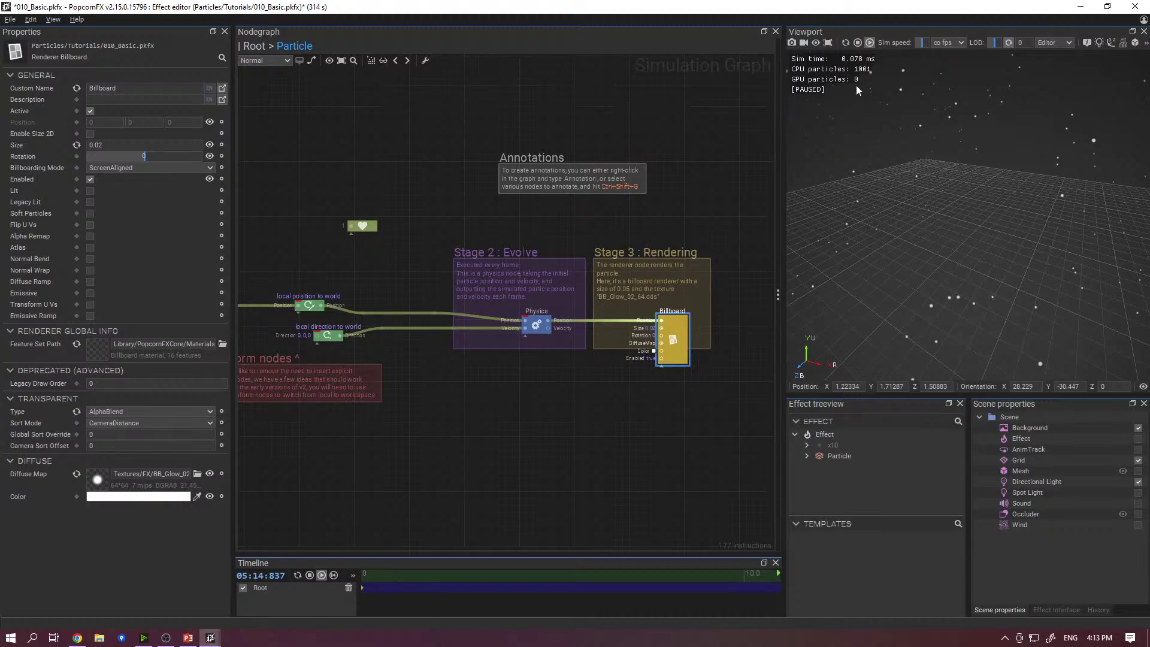
left_click(383, 61)
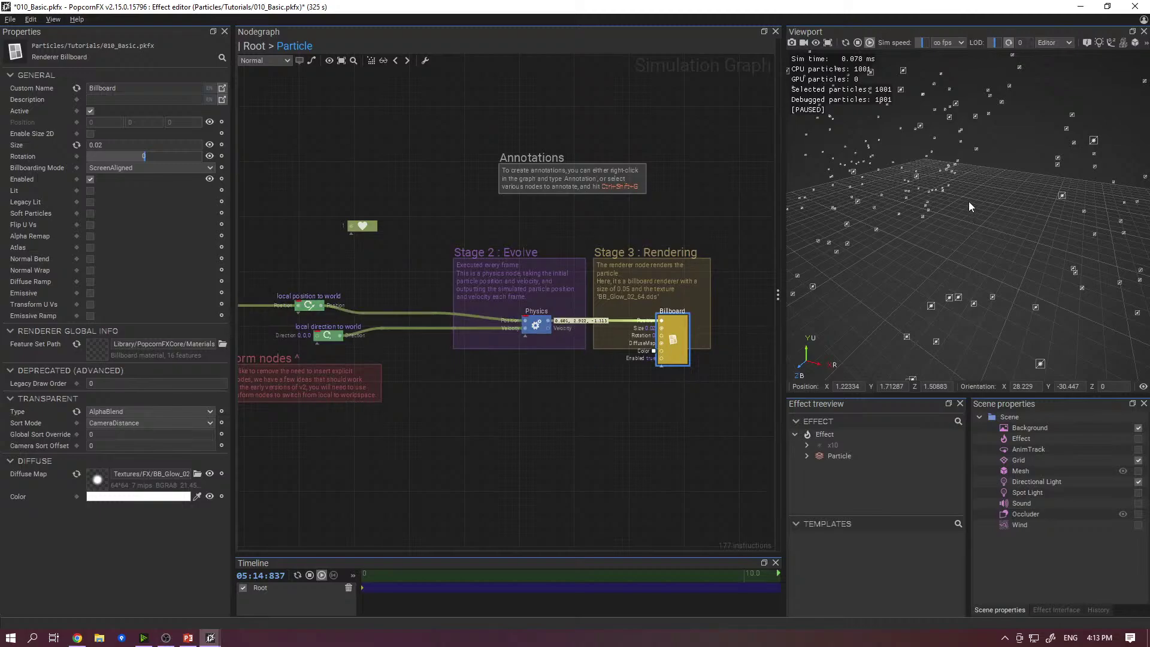
scroll(972, 197, "down", 5)
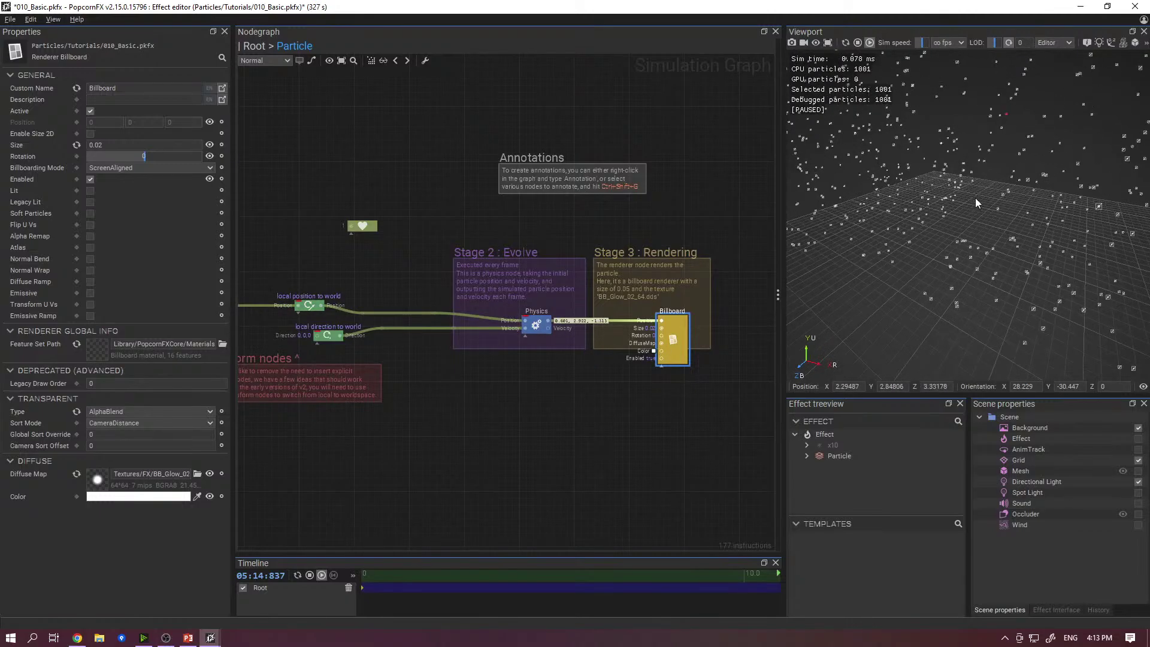
mouse_move(975, 160)
middle_mouse_down()
mouse_move(928, 229)
mouse_move(995, 149)
mouse_move(994, 131)
mouse_move(973, 156)
middle_mouse_up()
scroll(982, 126, "up", 3)
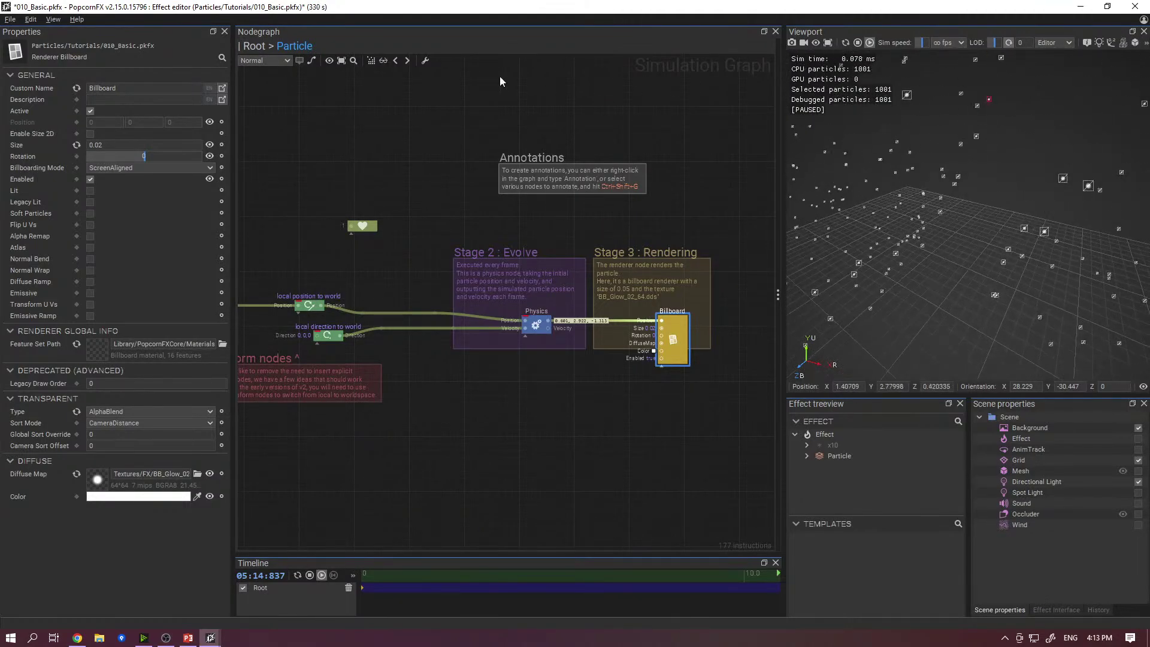
- Cycle through the debugged particles, examine the Physics node's Position output for the highlighted one, and resume the simulation
left_click(407, 61)
left_click(407, 61)
left_click(407, 61)
scroll(1015, 199, "down", 5)
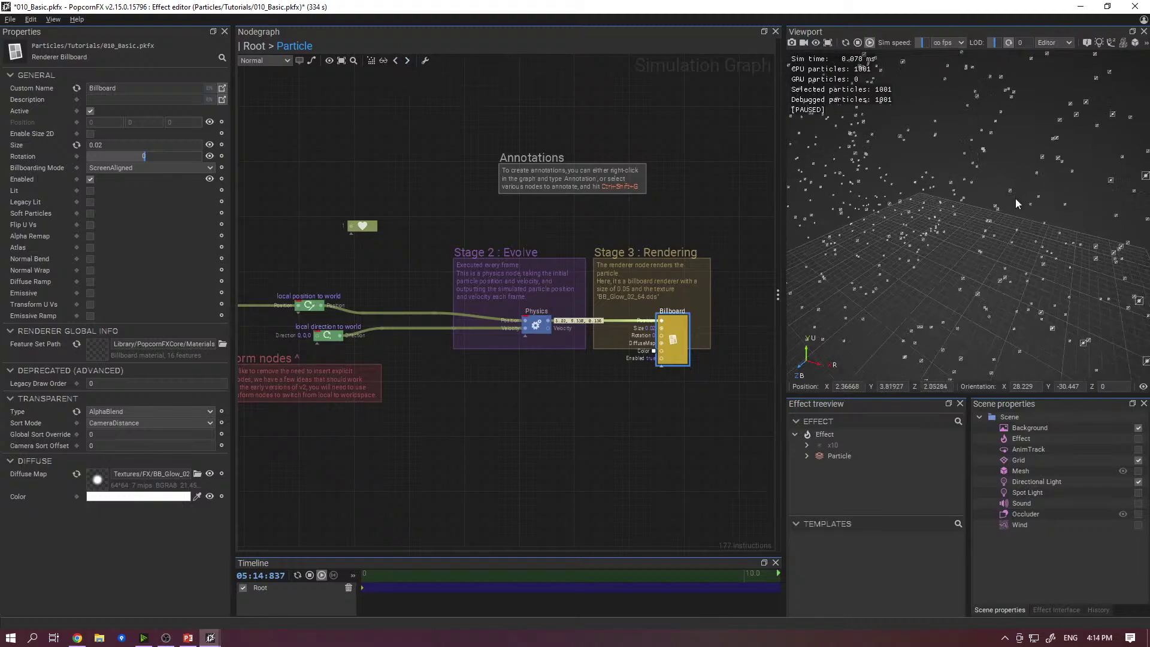
left_click(399, 62)
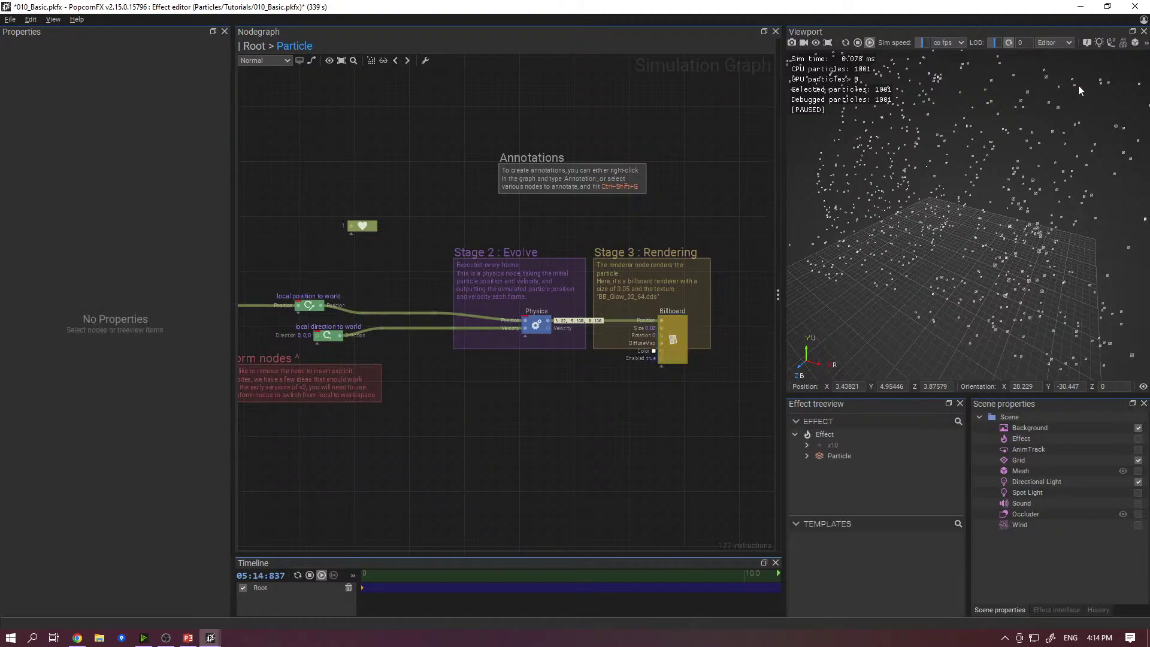
scroll(1072, 166, "up", 5)
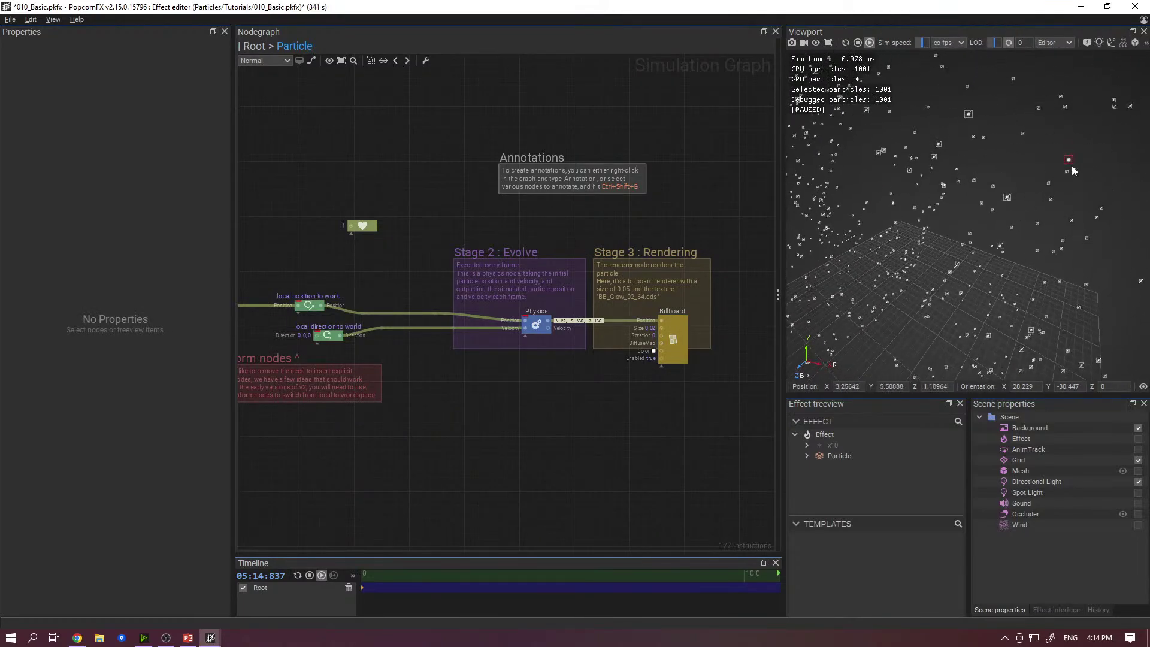
middle_click_drag(1072, 165, 986, 213)
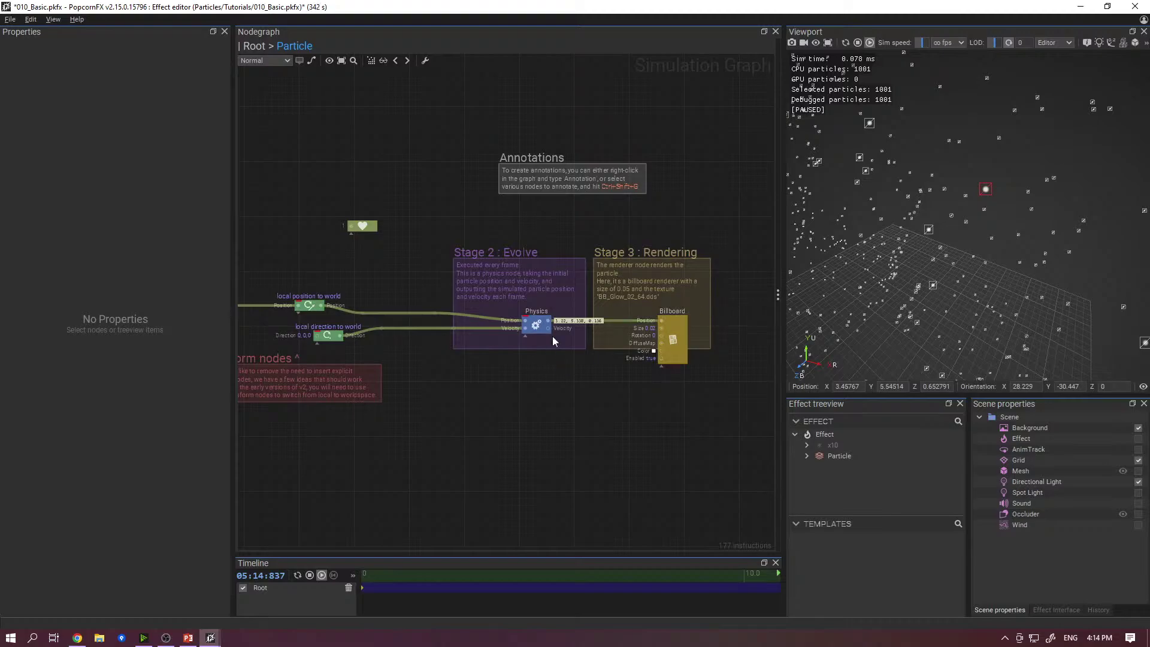
scroll(579, 339, "up", 3)
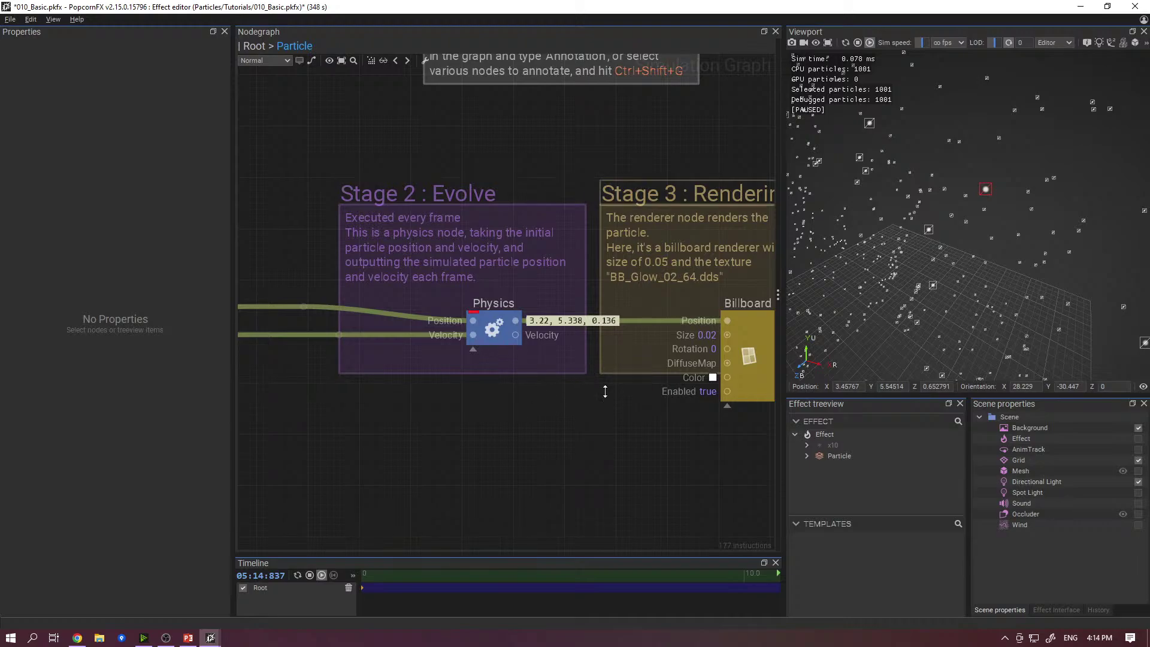
scroll(583, 393, "down", 1)
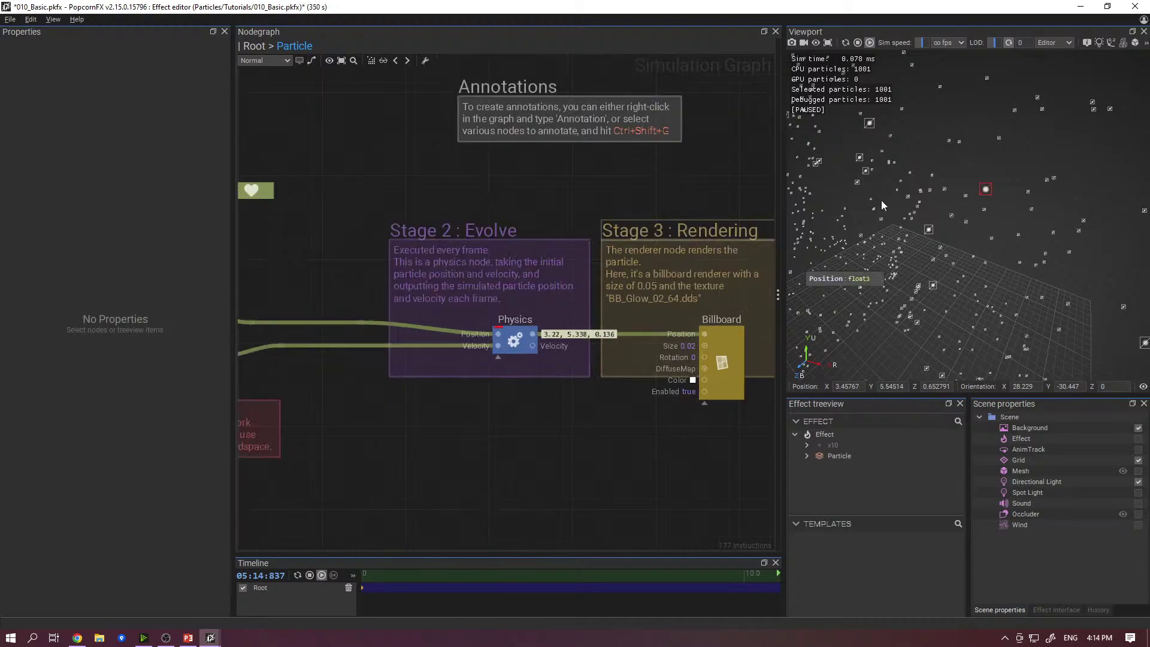
left_click(870, 43)
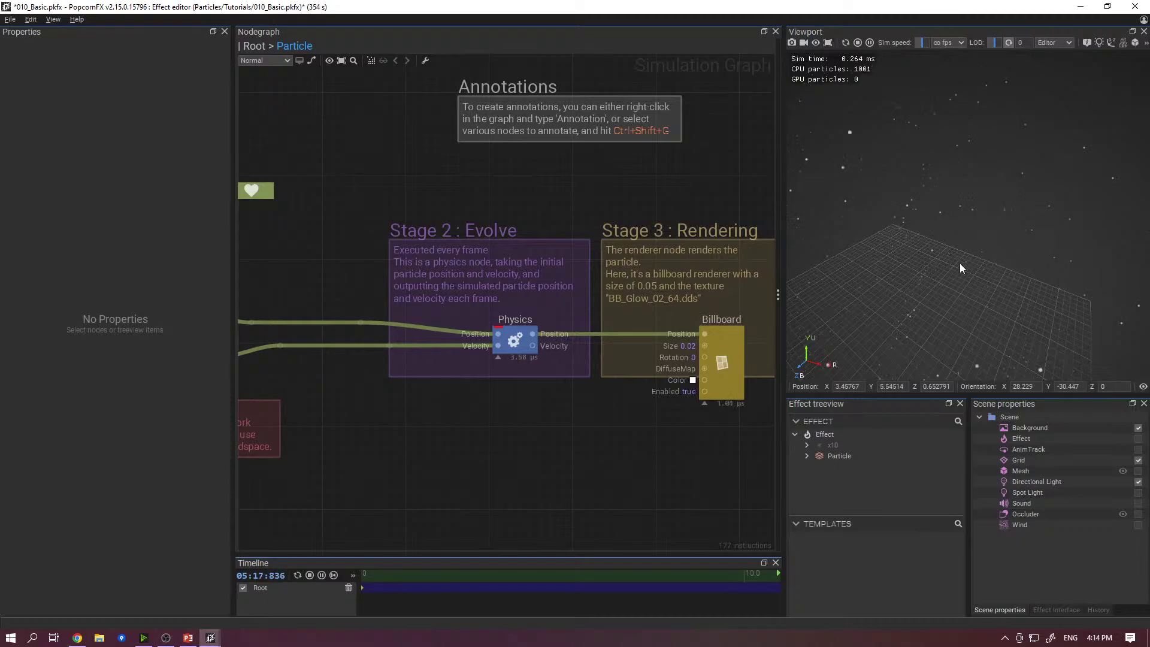
- Widen the viewport temporarily to examine its modifier-key shortcut hints, and restore the node graph's width
left_click_drag(785, 246, 526, 257)
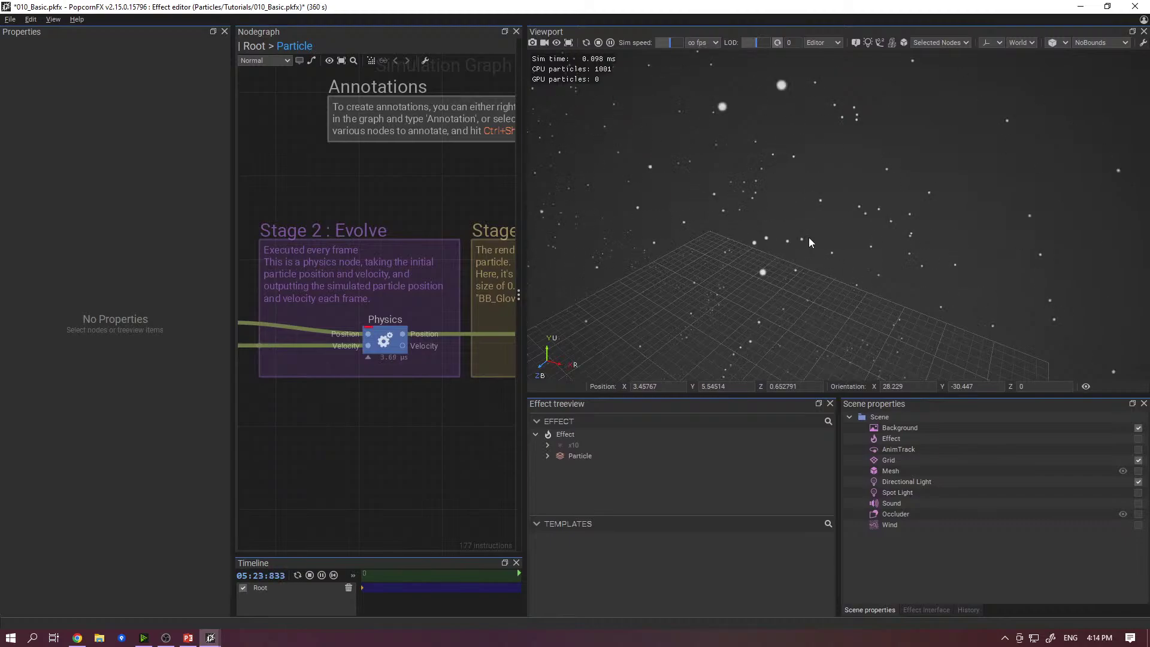
key("ctrl")
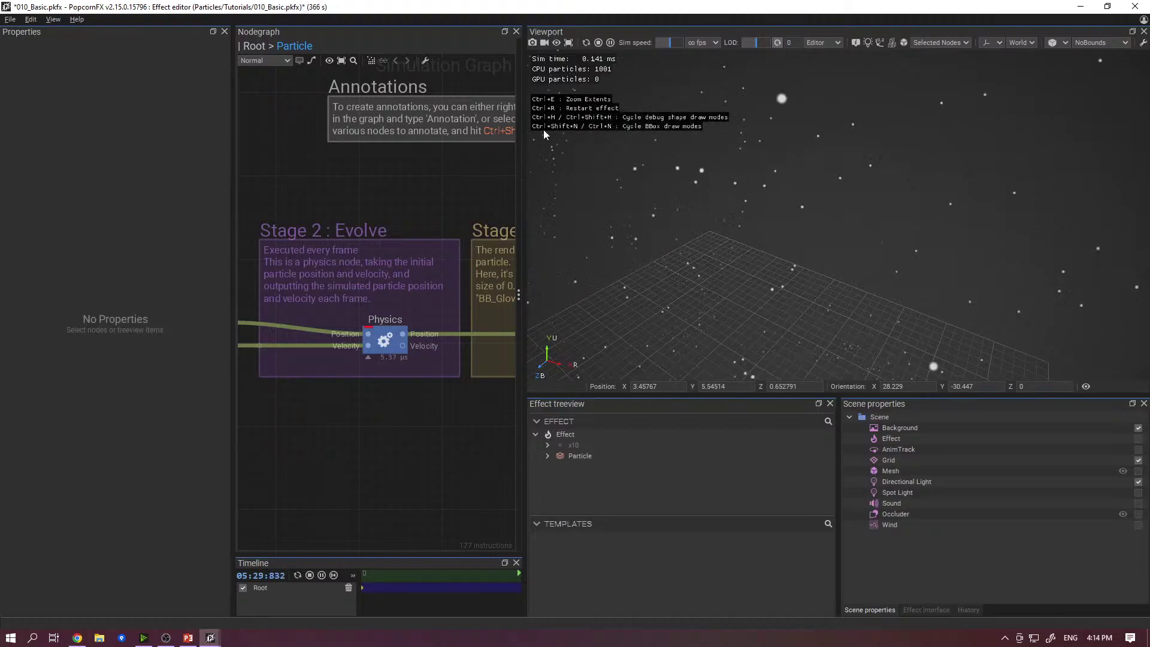
key("shift")
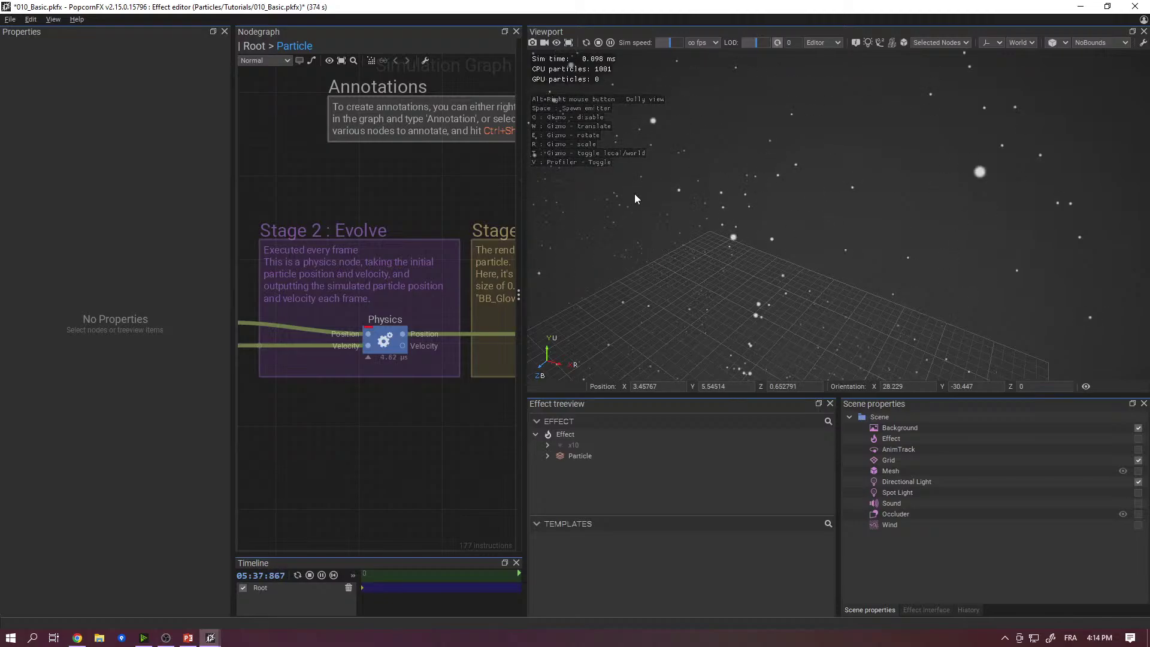
left_click_drag(524, 259, 788, 245)
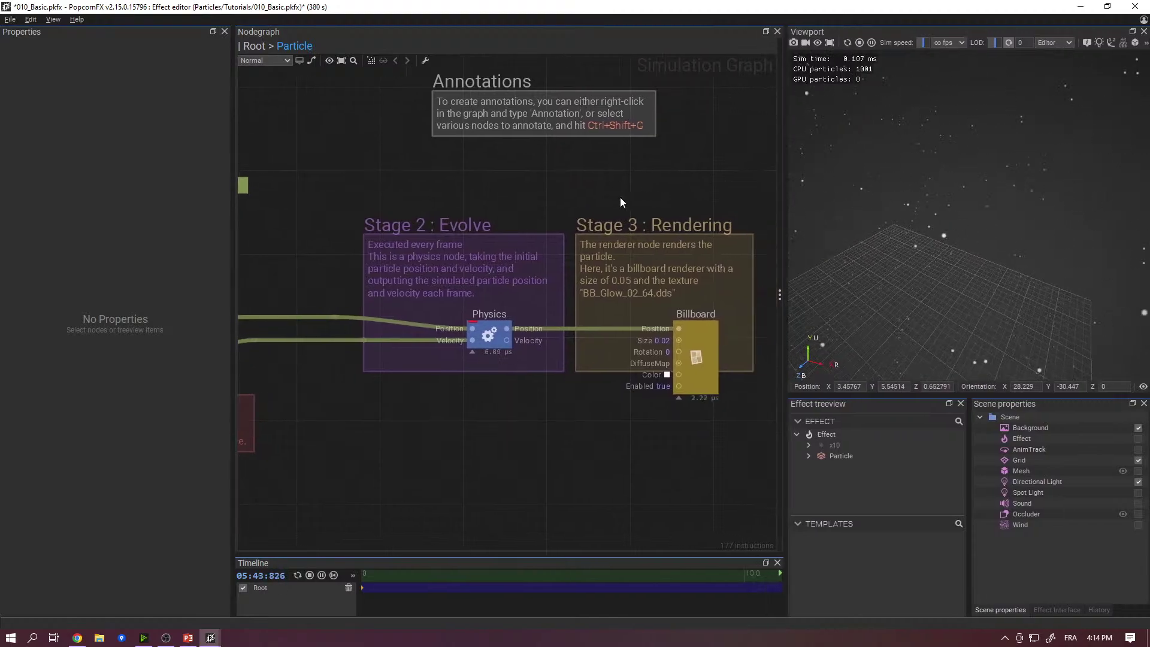
- Return to the Root event graph and deactivate the Particle layer
scroll(656, 401, "down", 3)
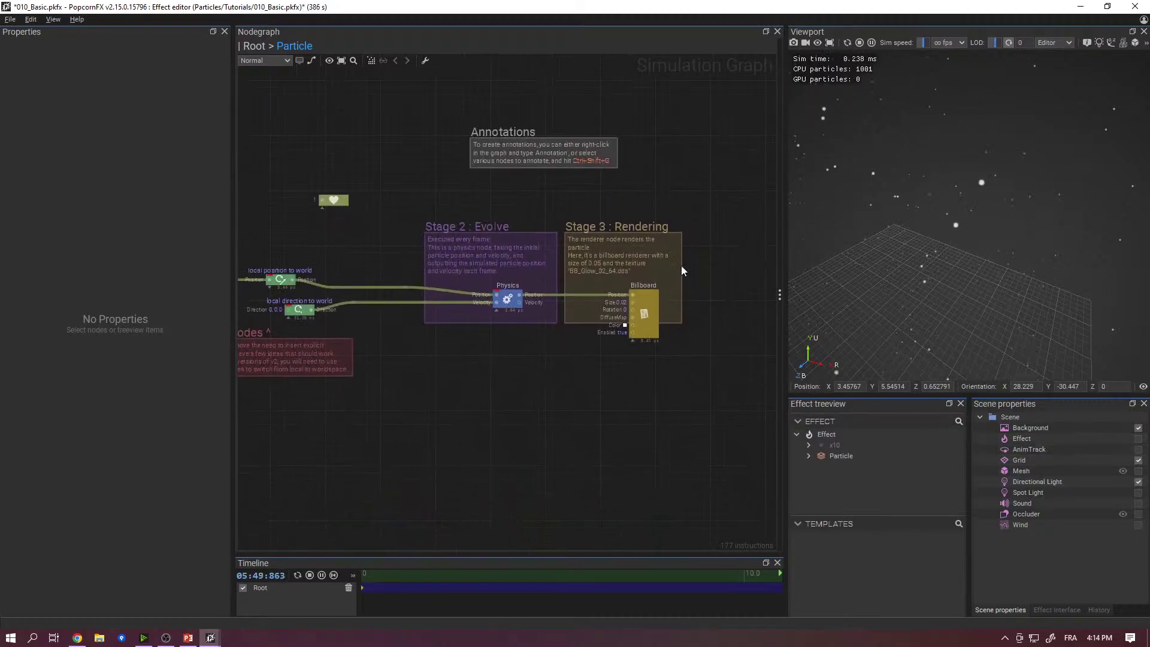
left_click(254, 47)
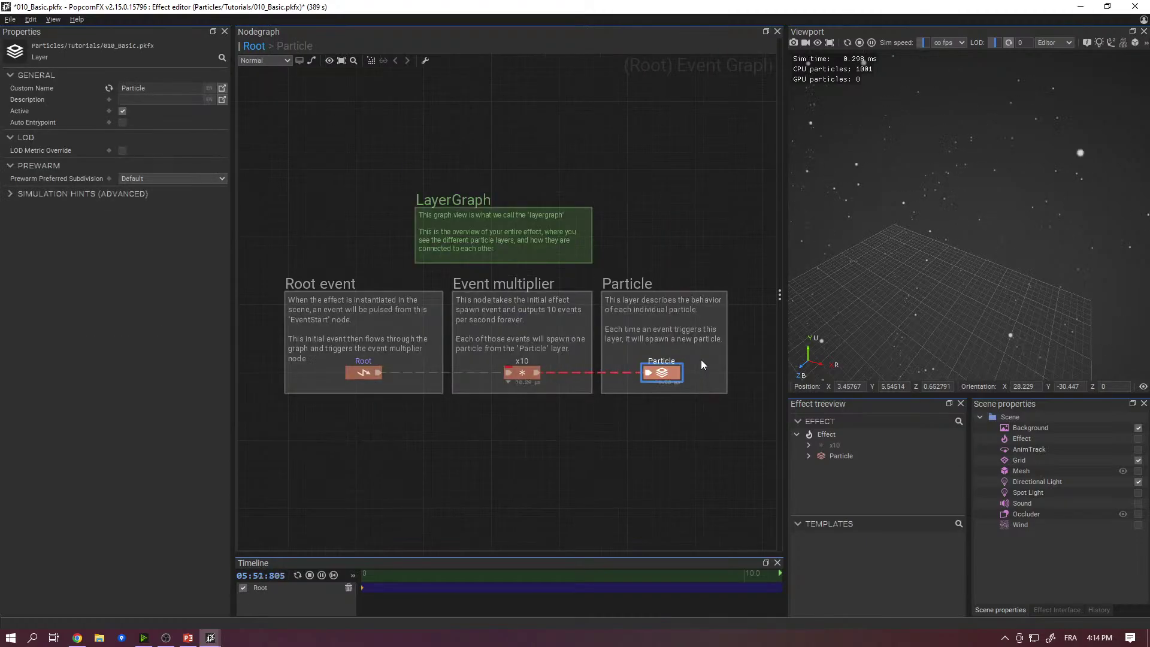
key("ctrl+e")
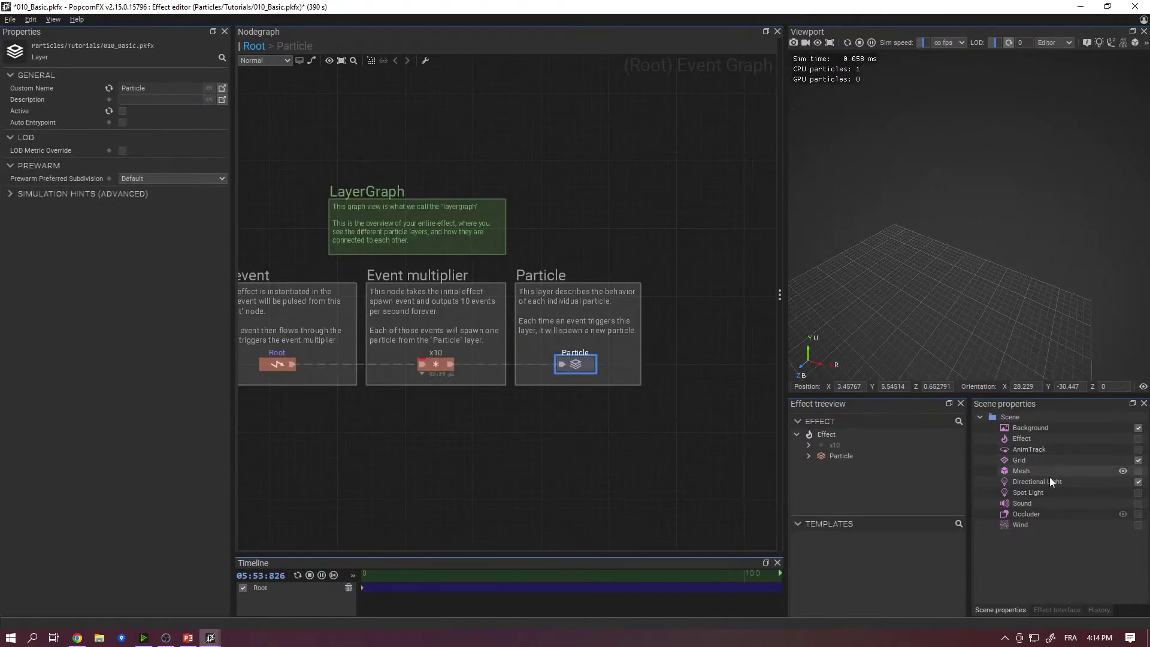
- Show the scene's backdrop Mesh in the viewport and bring it into closer view
left_click(1048, 472)
left_click(1138, 471)
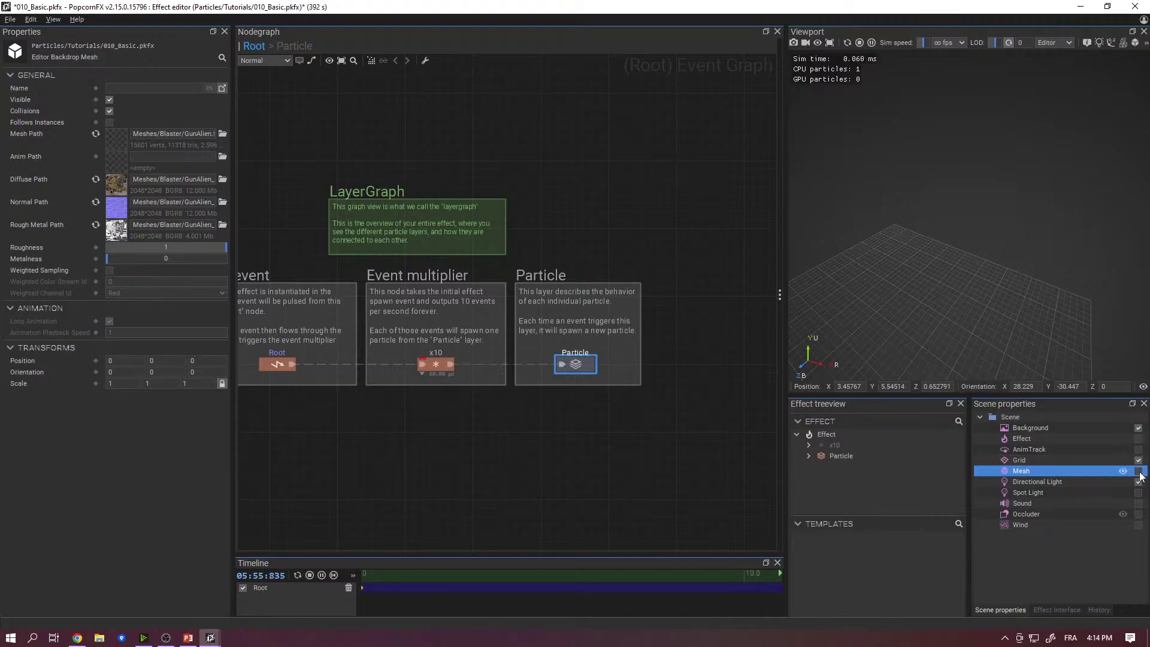
scroll(1029, 267, "up", 3)
middle_click_drag(921, 337, 993, 223)
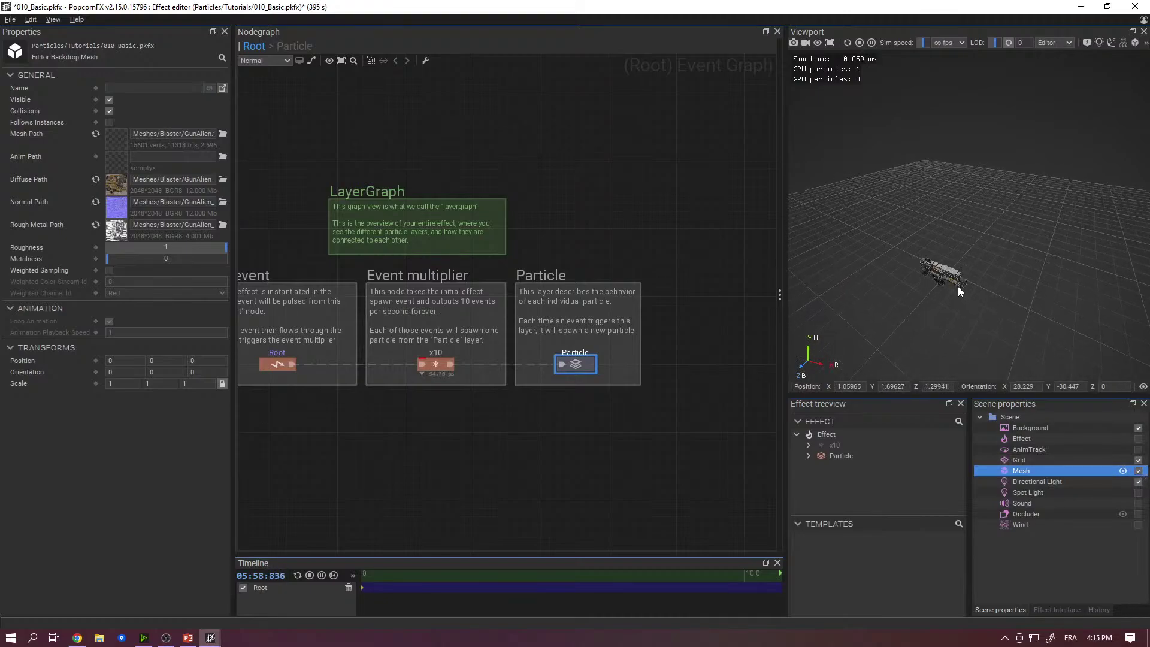
- Examine the textured backdrop Mesh in the viewport at close range and again from farther away
scroll(958, 287, "up", 5)
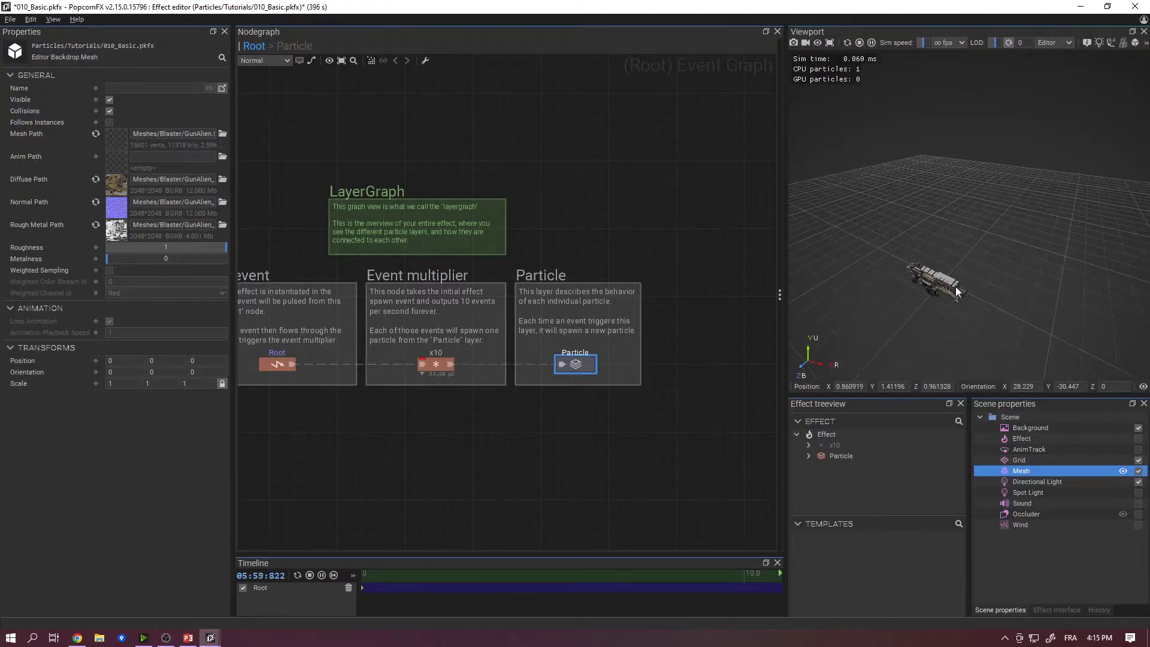
middle_click_drag(955, 286, 964, 238)
scroll(965, 239, "up", 3)
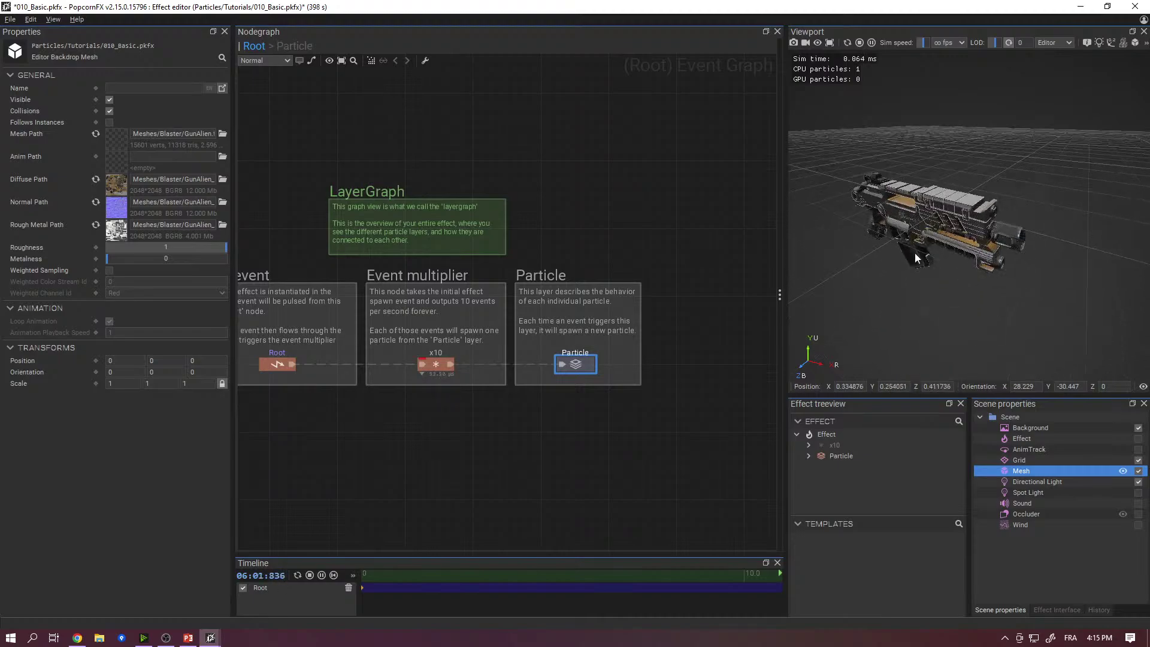
left_click(159, 246)
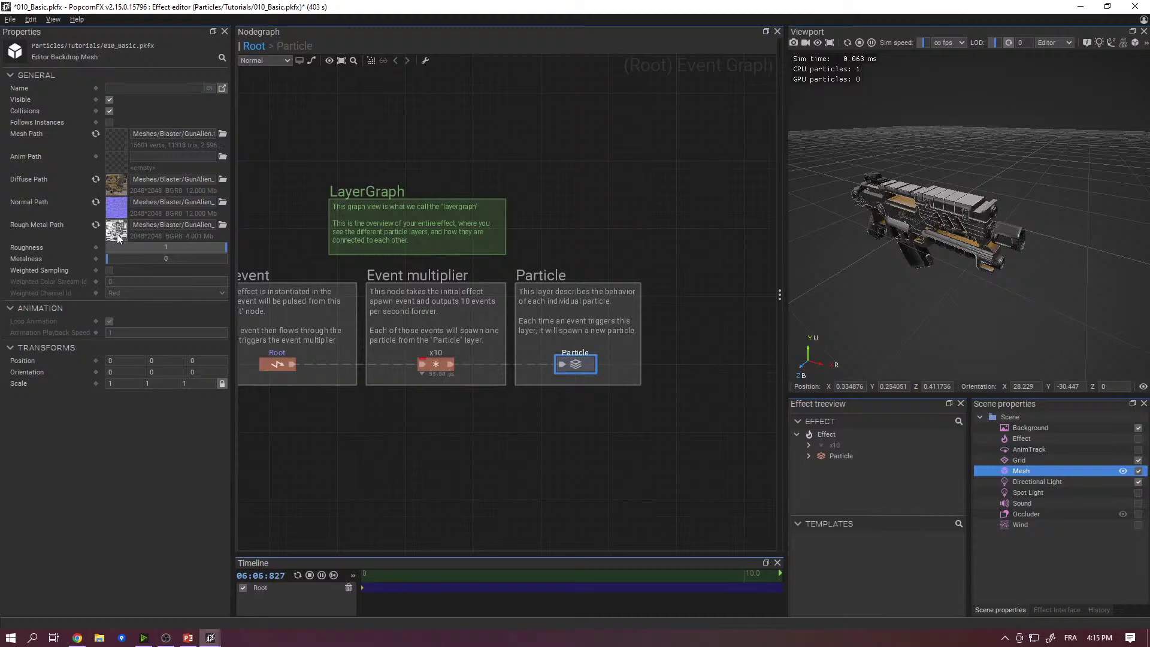
scroll(943, 202, "up", 2)
scroll(984, 240, "up", 2)
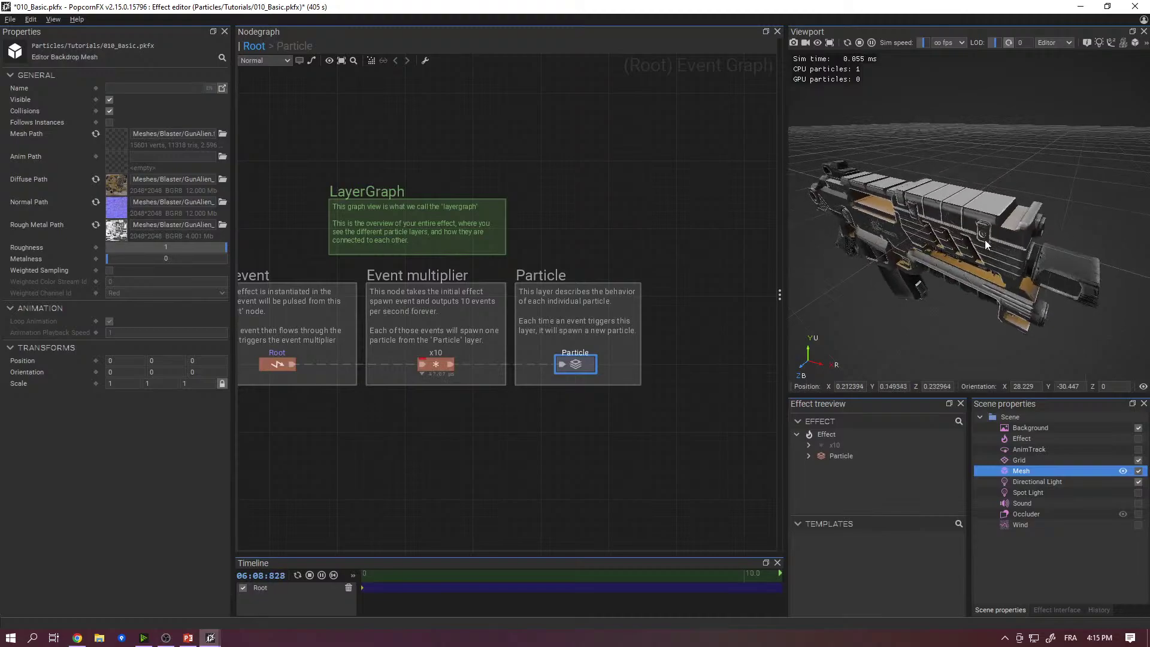
scroll(985, 239, "up", 2)
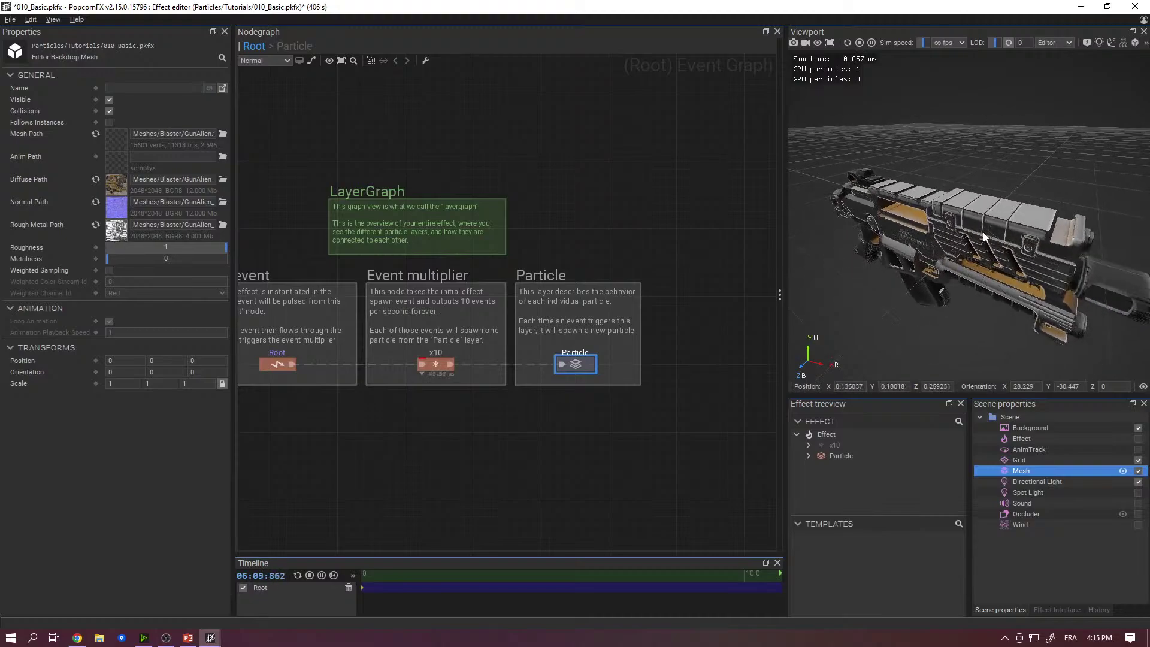
scroll(1011, 239, "up", 3)
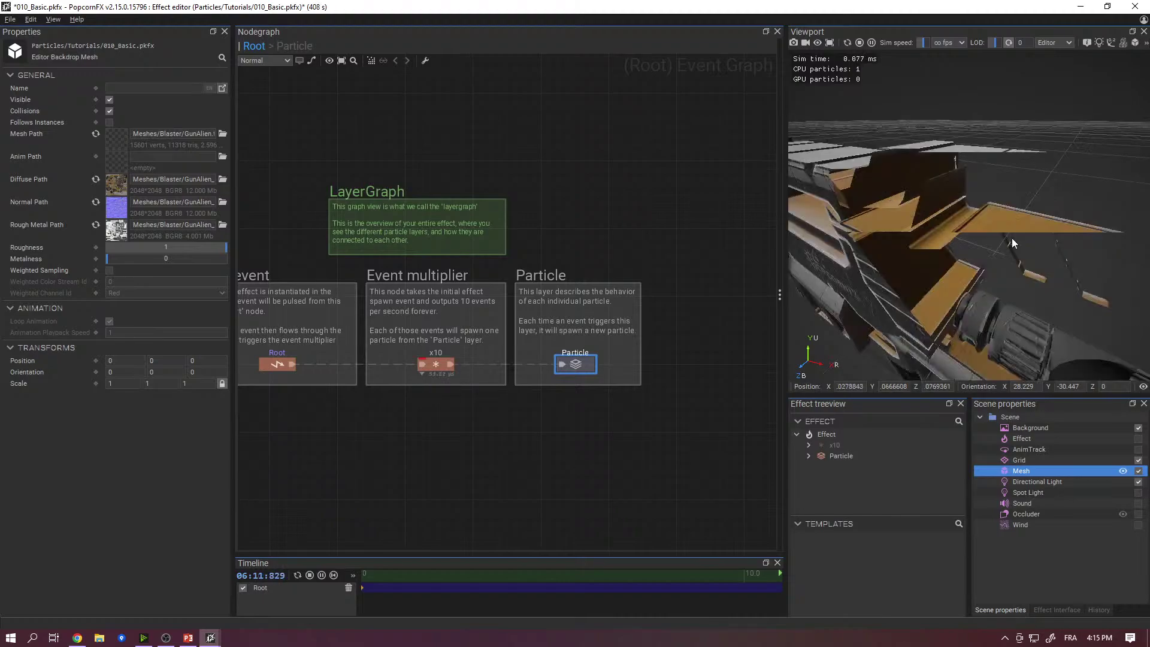
scroll(992, 242, "down", 3)
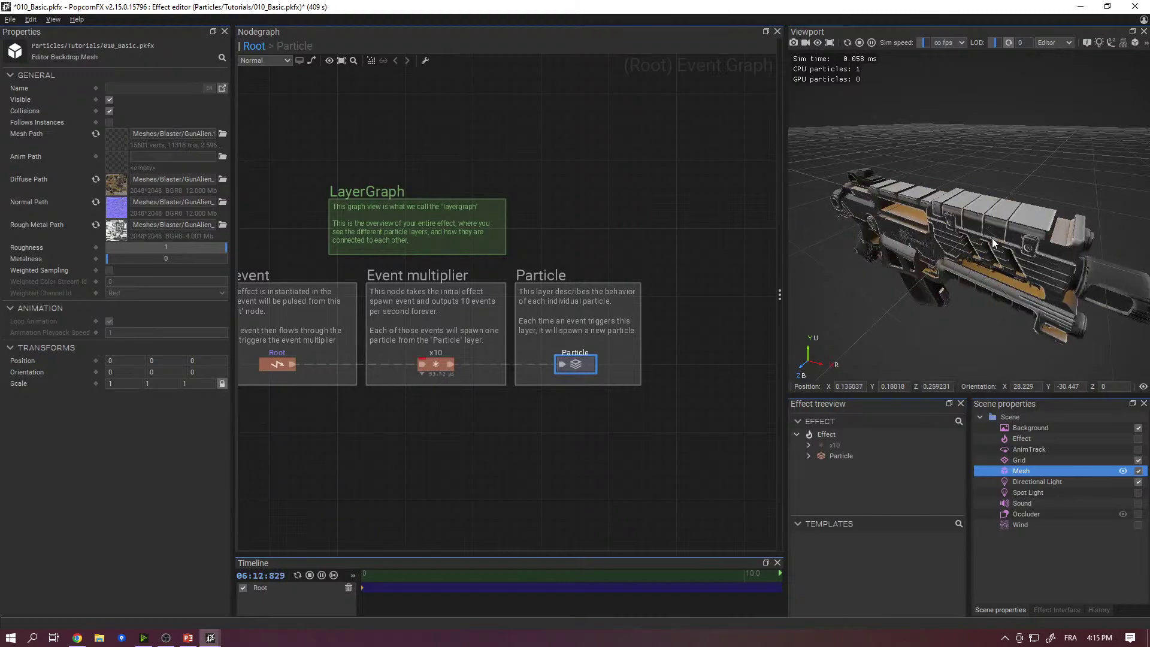
middle_click_drag(991, 239, 1032, 225)
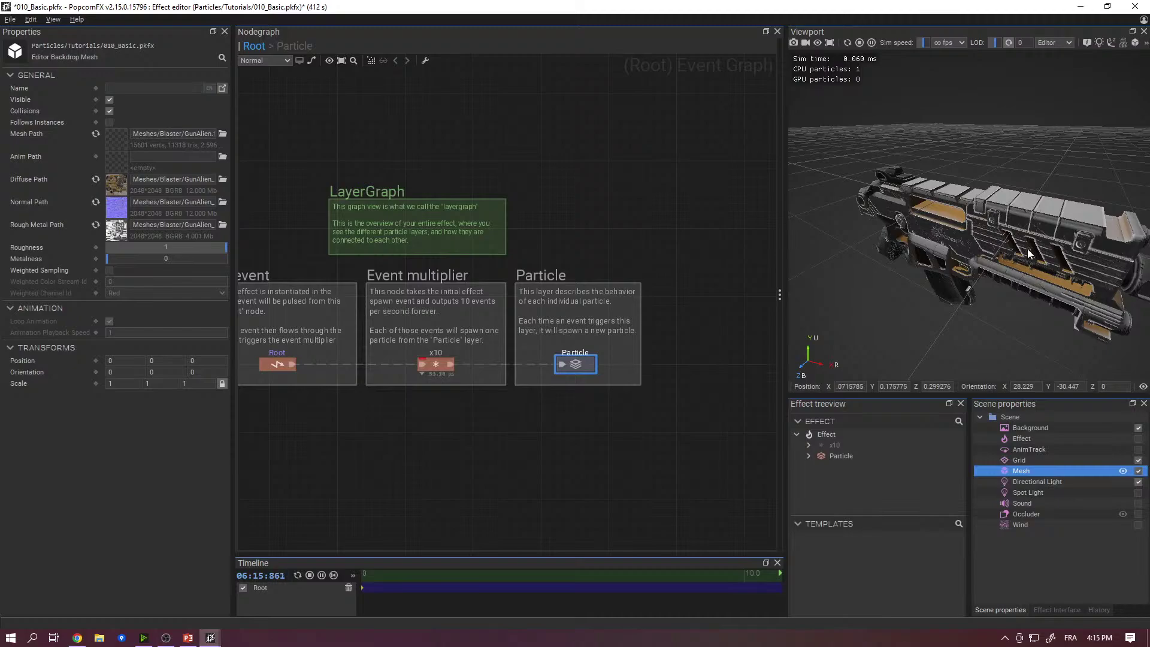
scroll(1021, 247, "down", 3)
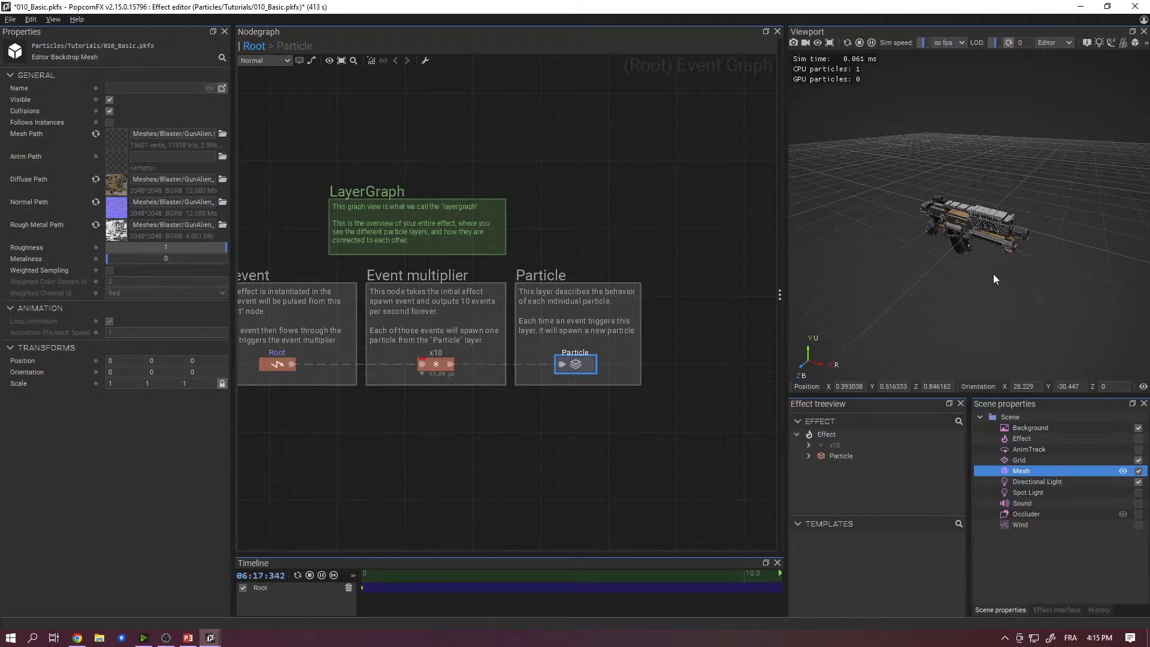
scroll(976, 269, "down", 2)
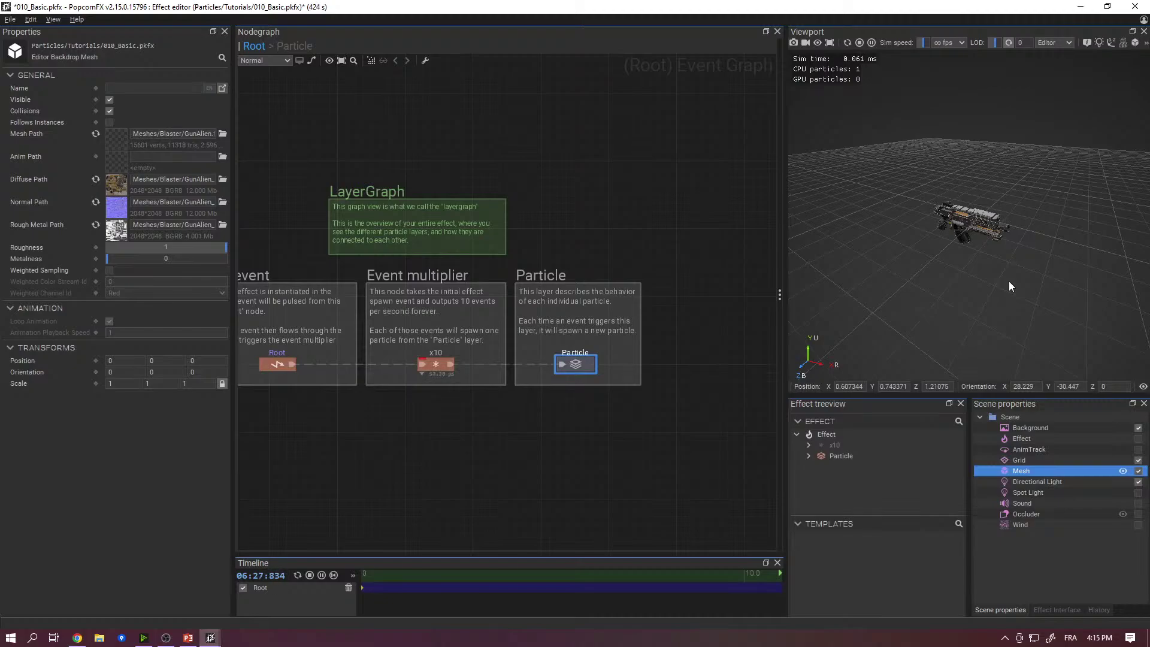
- Close the 010_Basic effect without saving its changes
left_click(1134, 6)
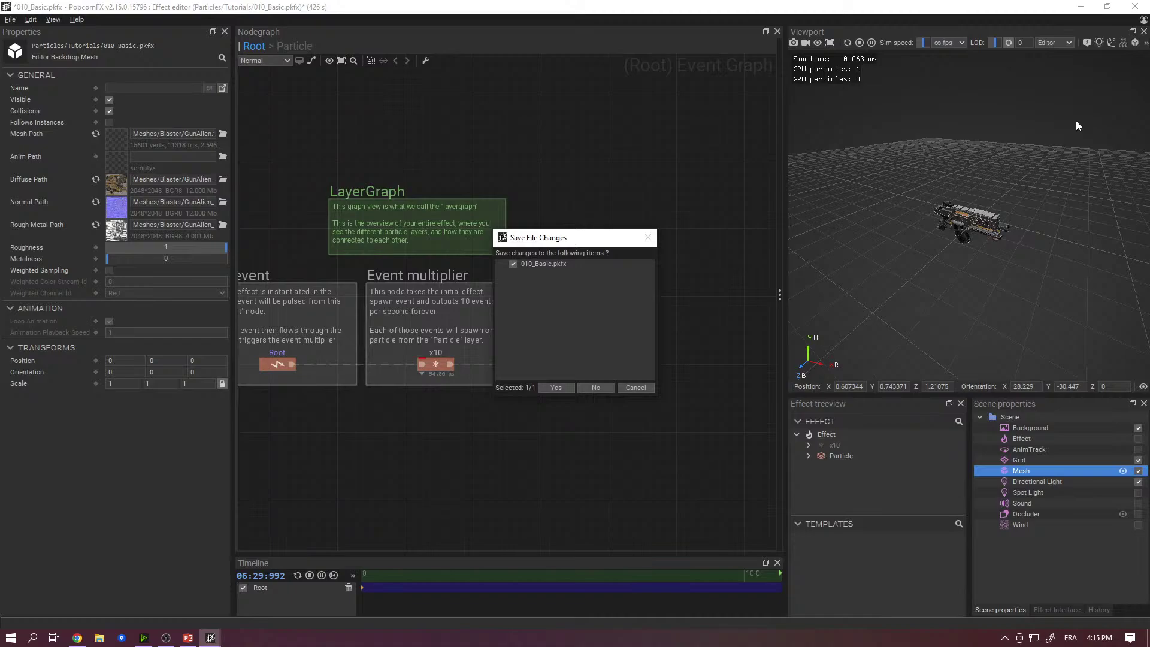
left_click(584, 388)
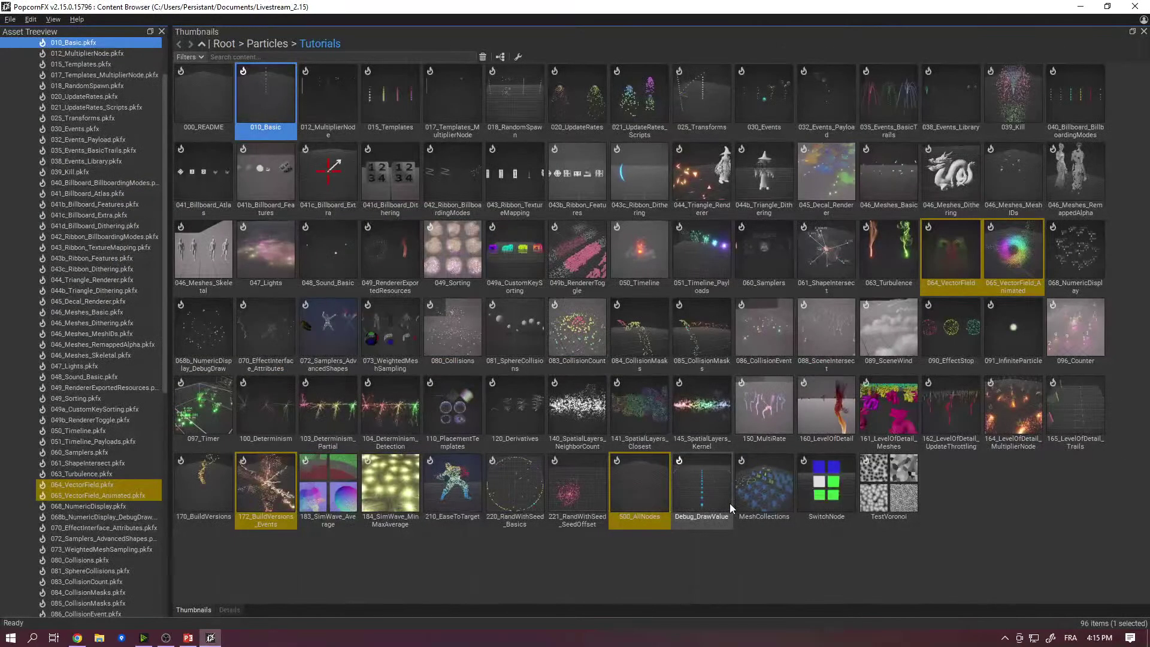
- Open the 141_SpatialLayers_Closest effect from the Tutorials folder and enter its Insert layer's graph
mouse_move(648, 504)
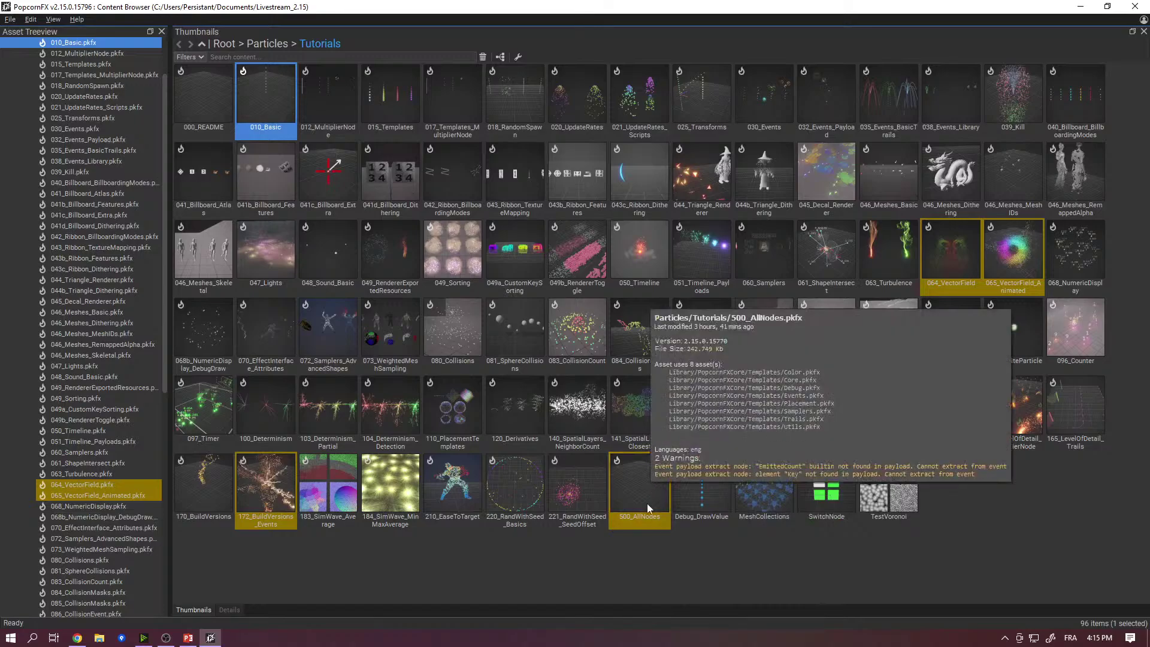
left_click(632, 403)
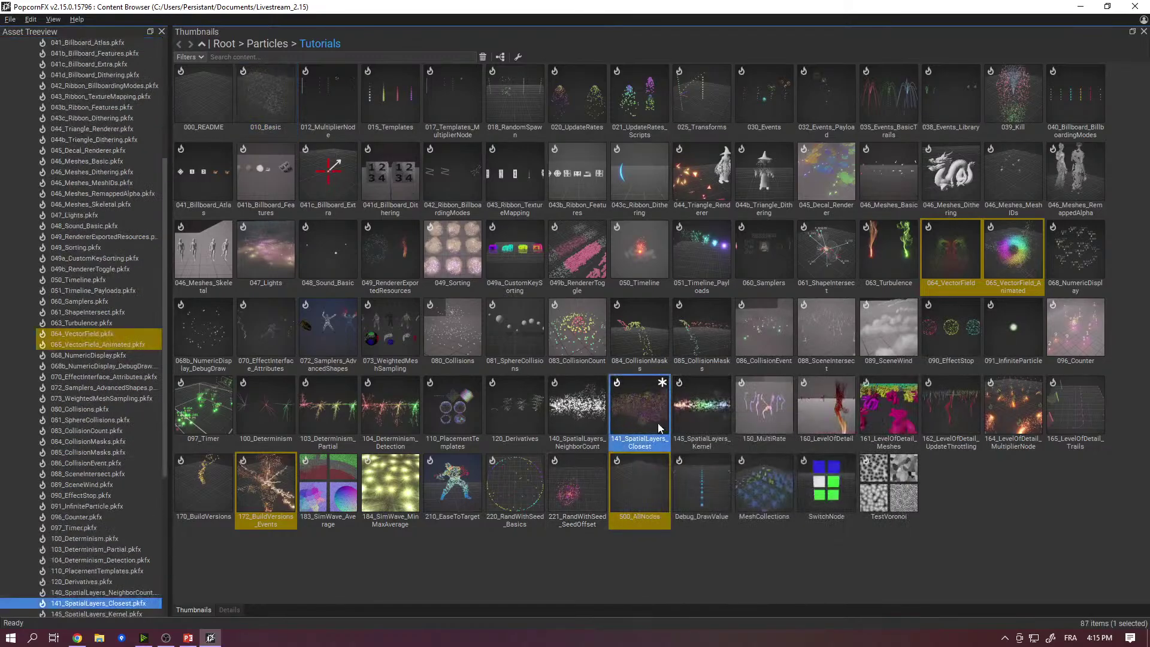
double_click(641, 399)
left_click(580, 357)
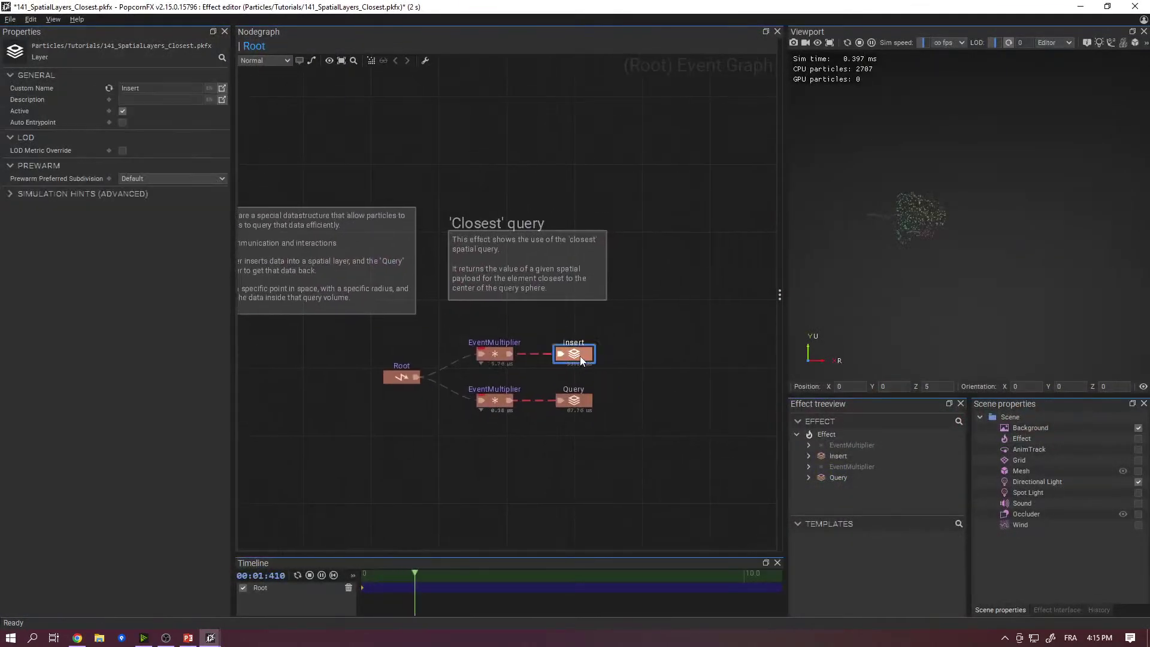
double_click(580, 358)
- Add a round template node in the empty area below the Color node of the Insert graph
right_click(543, 379)
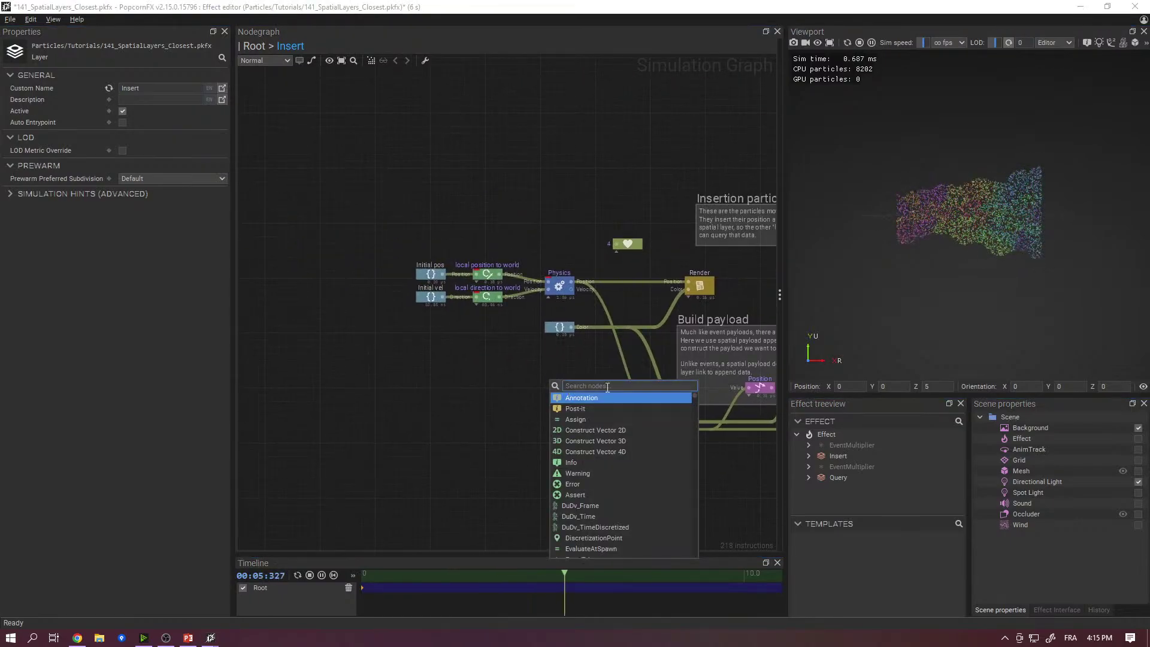
type("rou")
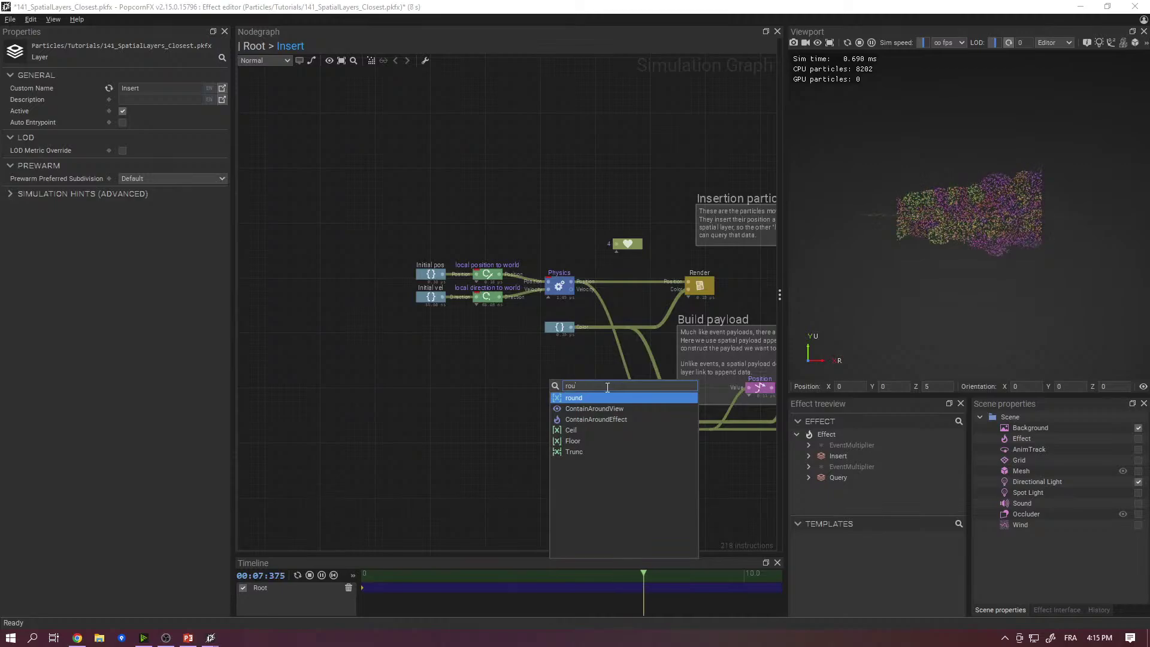
key("Return")
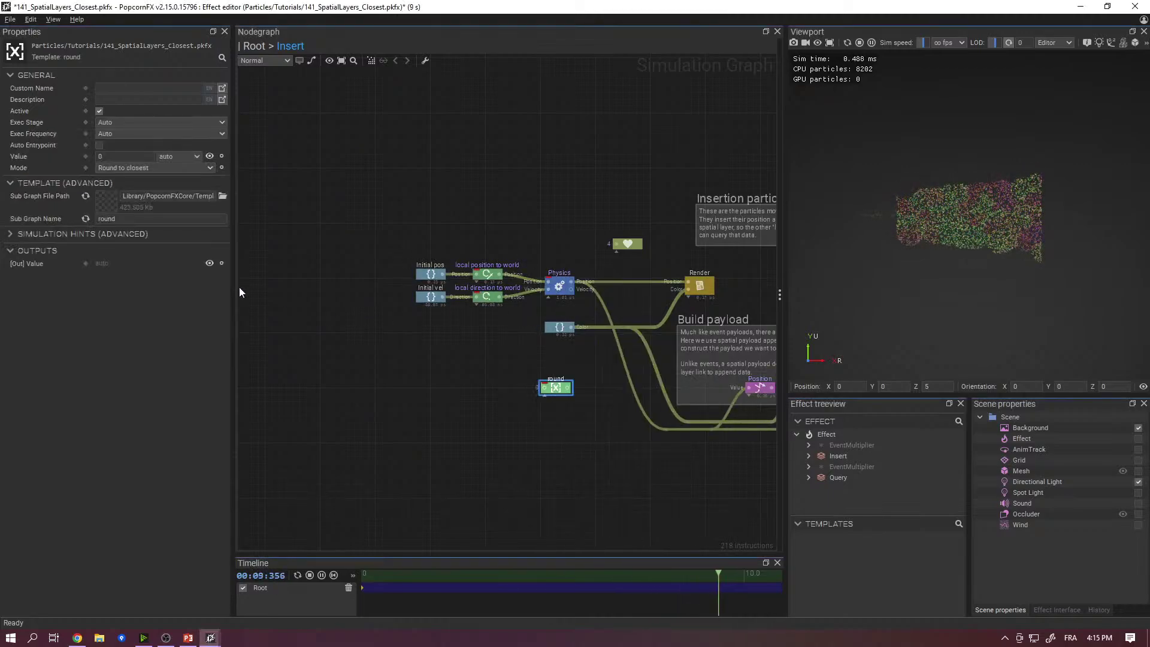
scroll(548, 389, "up", 1)
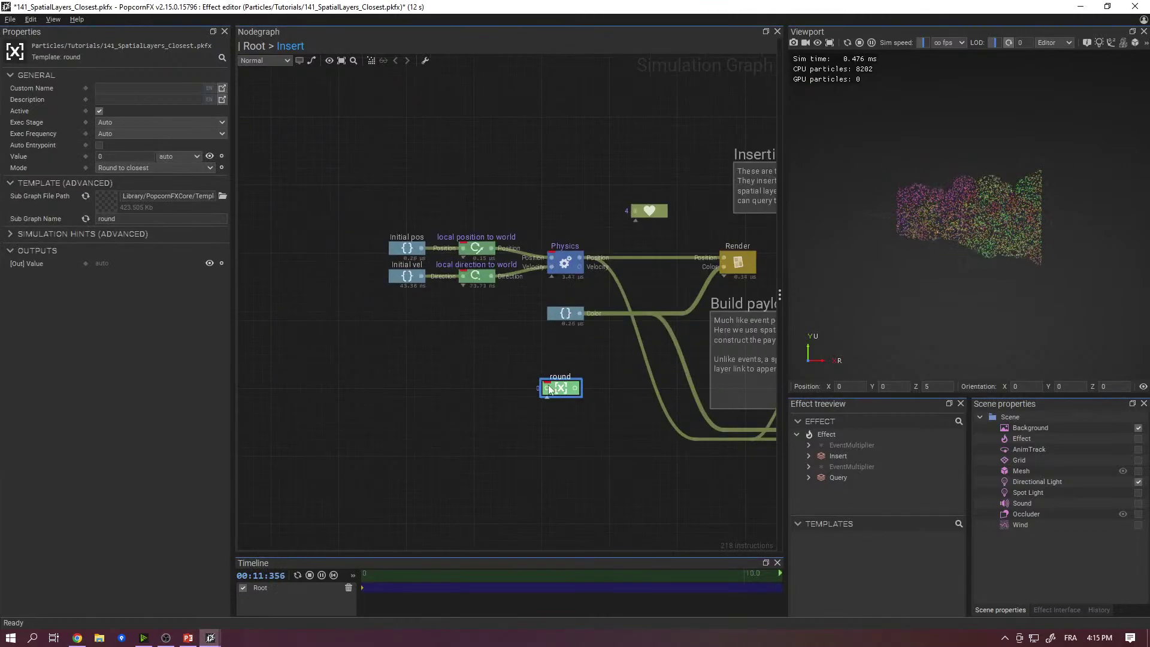
scroll(550, 389, "up", 2)
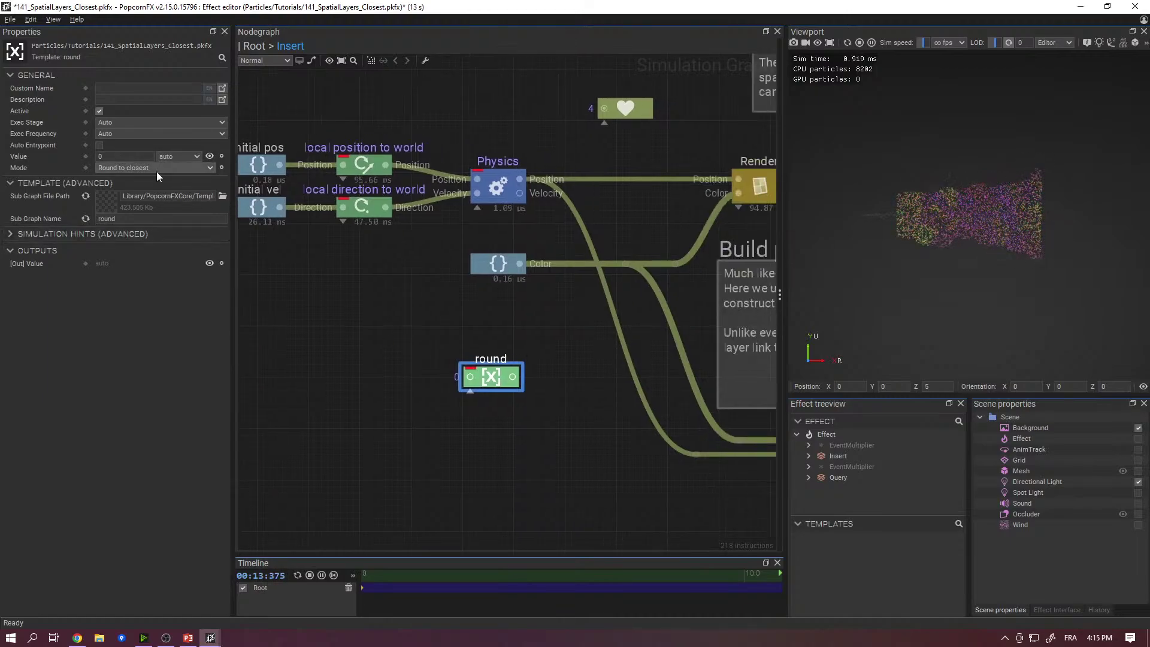
- Examine the round node's Mode options and delete the node from the Insert graph
left_click(127, 167)
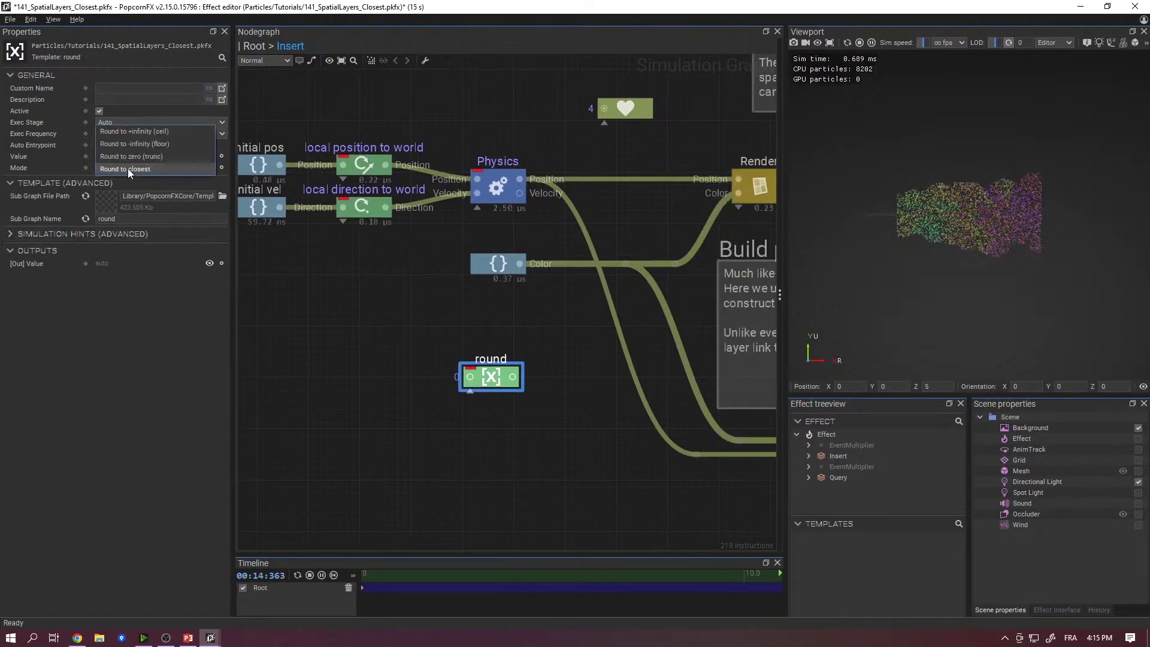
left_click(233, 261)
left_click(501, 367)
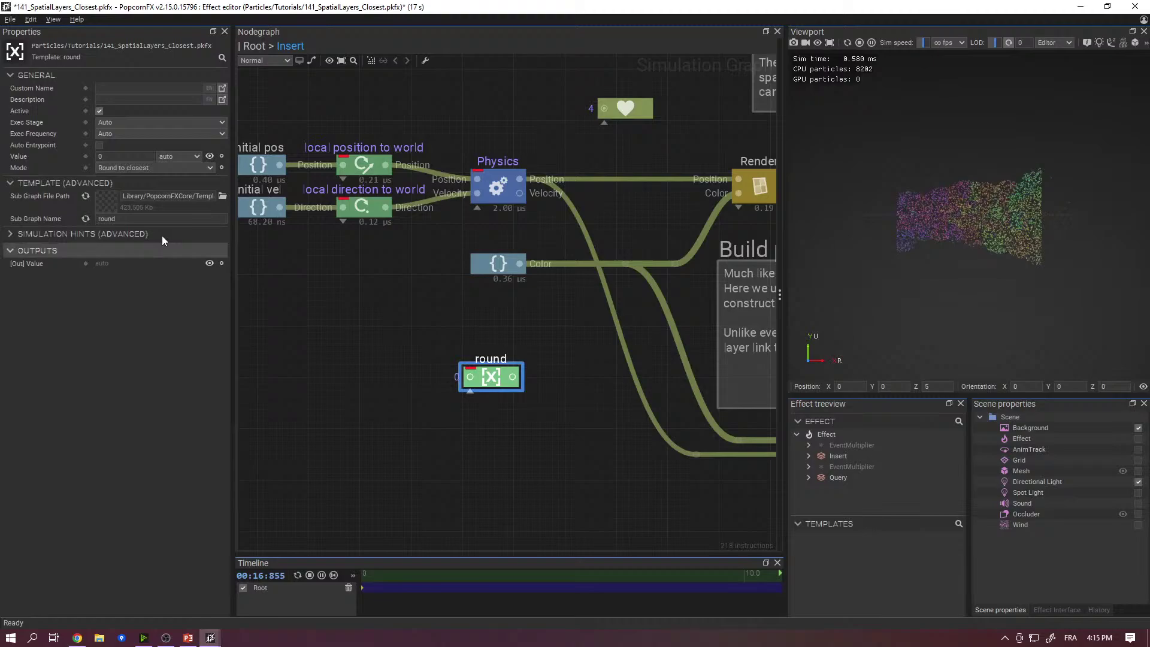
left_click(178, 168)
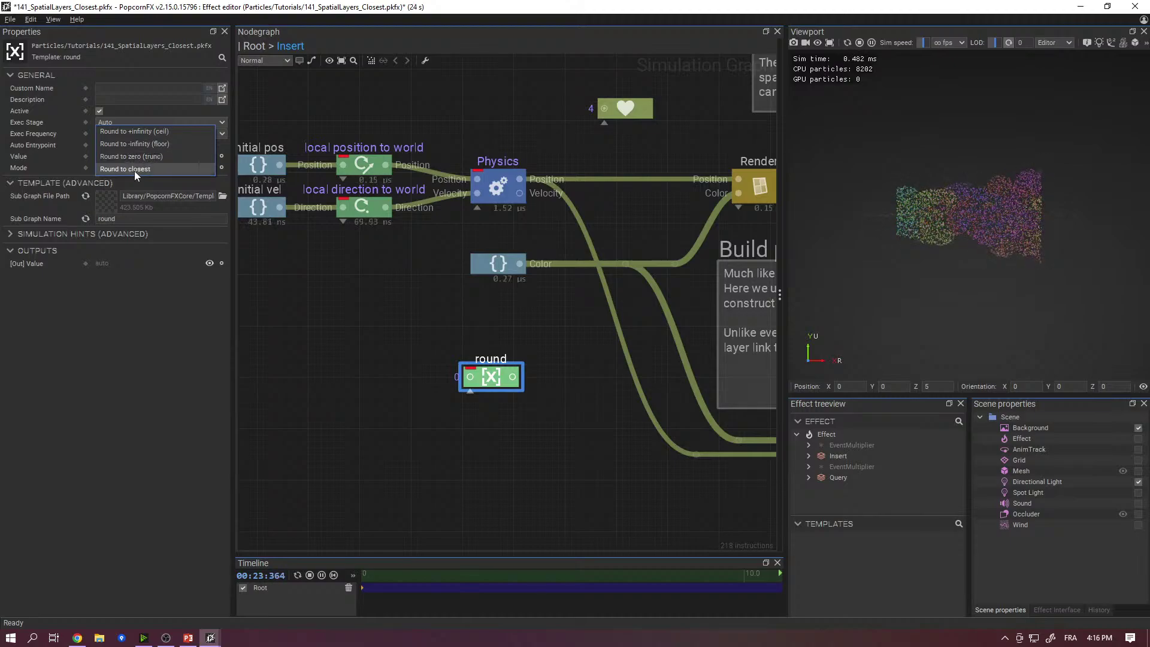
left_click(415, 318)
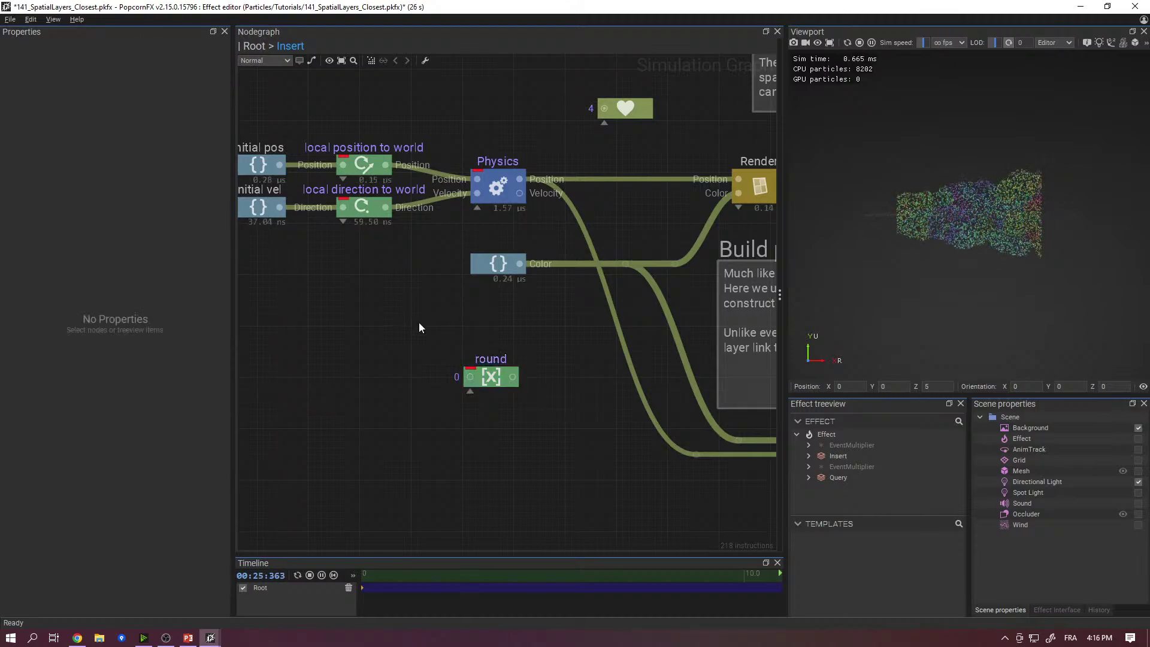
left_click_drag(418, 327, 523, 407)
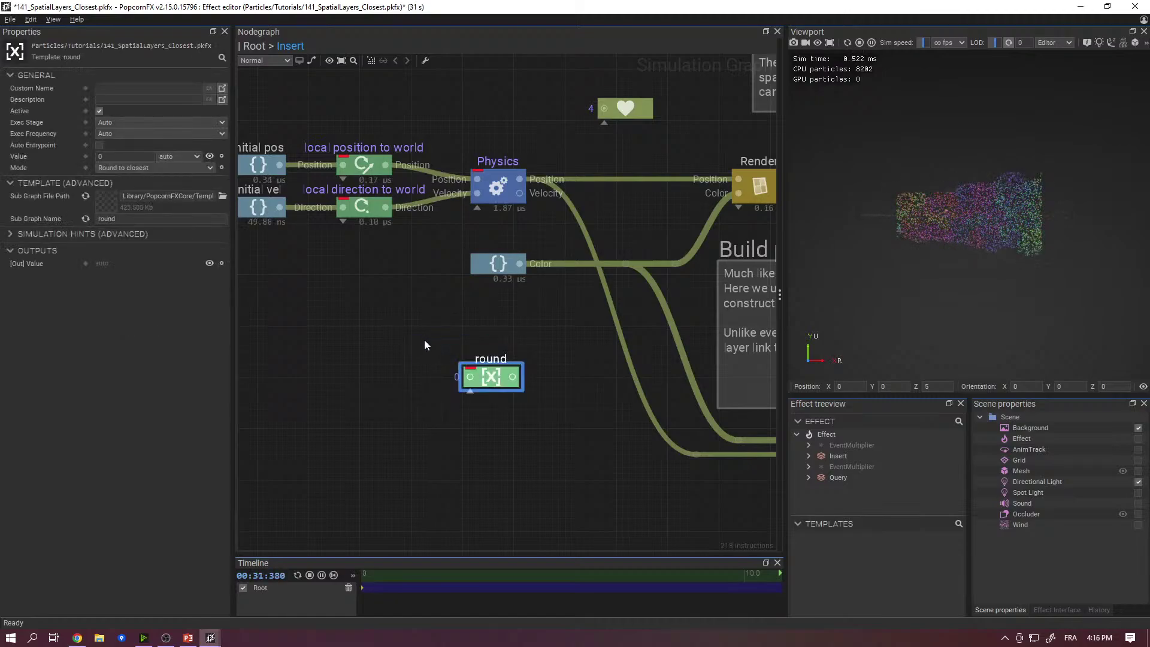
key("Delete")
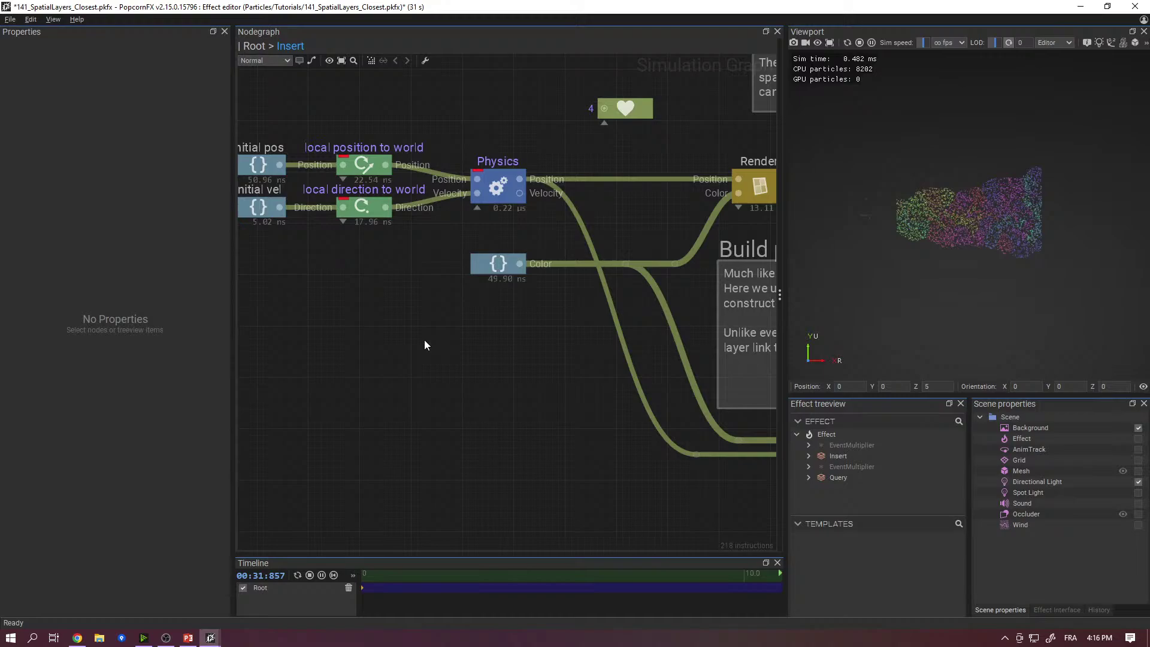
- Add a remap template node in the empty area below the Color node of the Insert graph
right_click(441, 375)
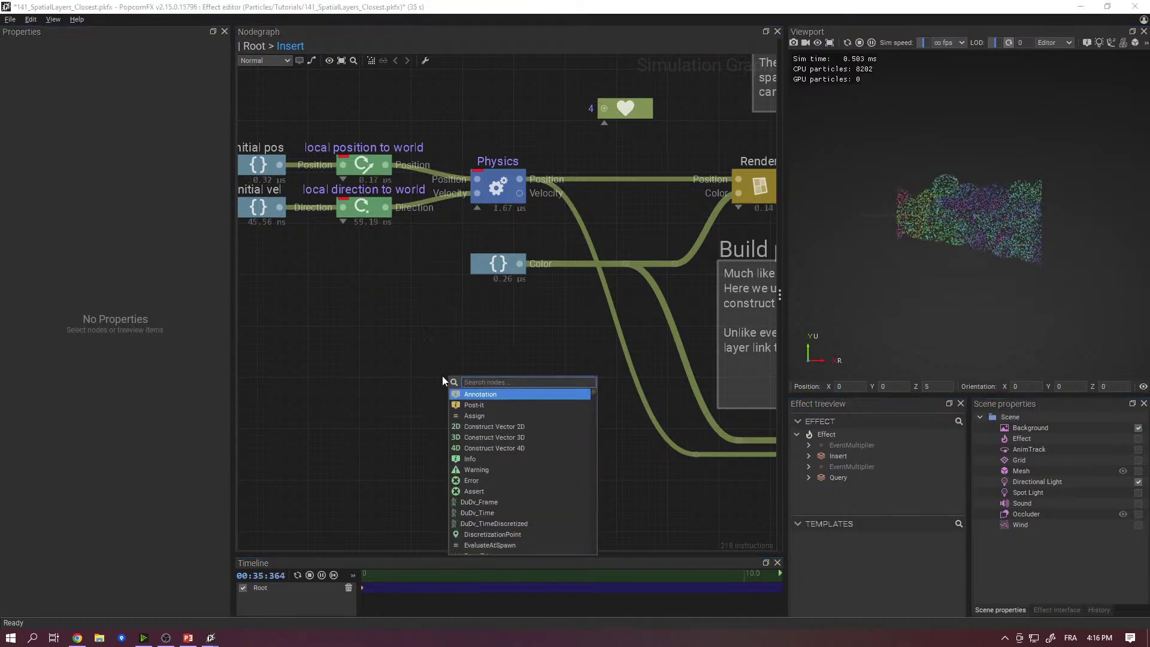
type("re")
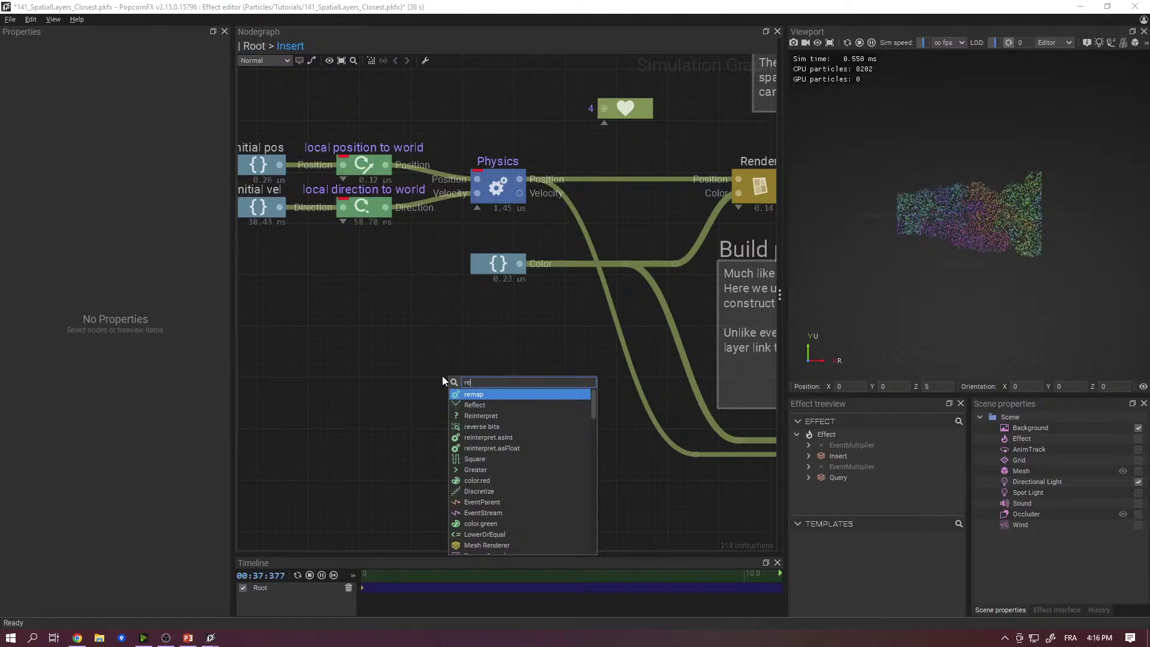
type("m")
key("Return")
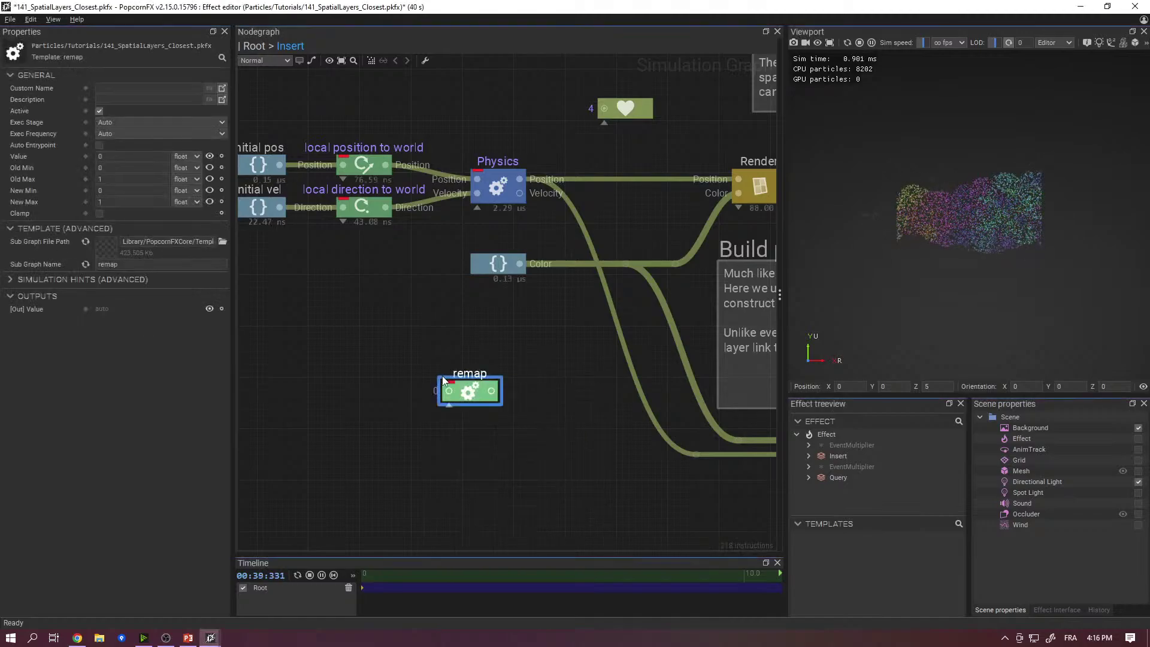
- Examine the remap node's Old Min, Old Max, New Min and New Max properties, and toggle Clamp on and off
left_click(132, 168)
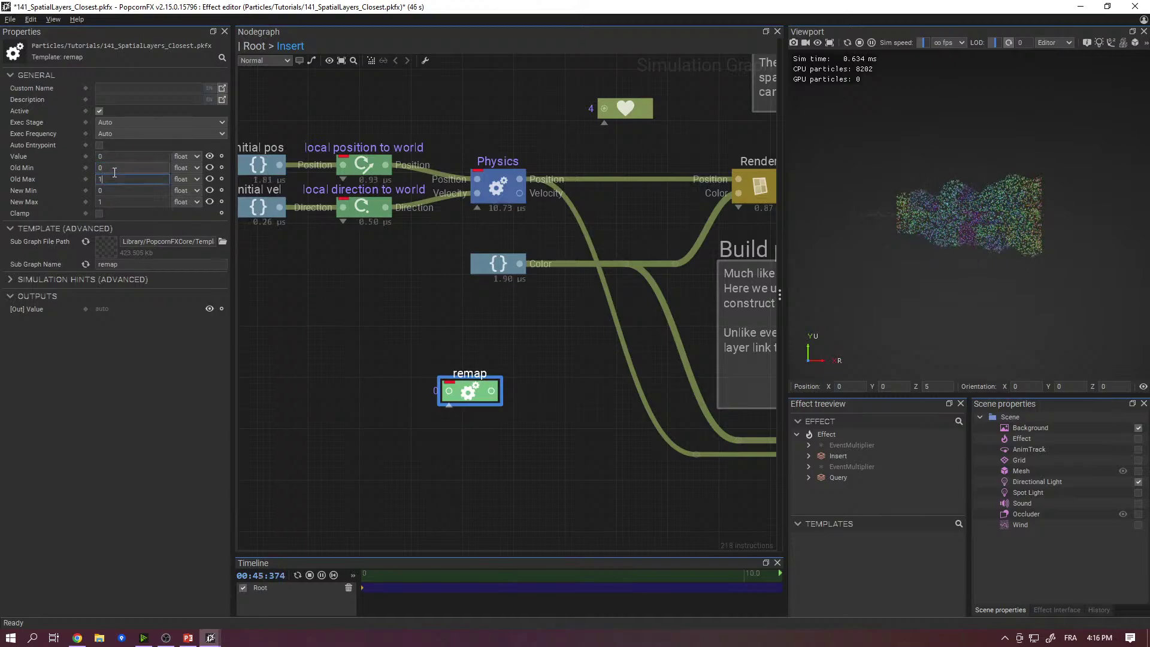
left_click(131, 184)
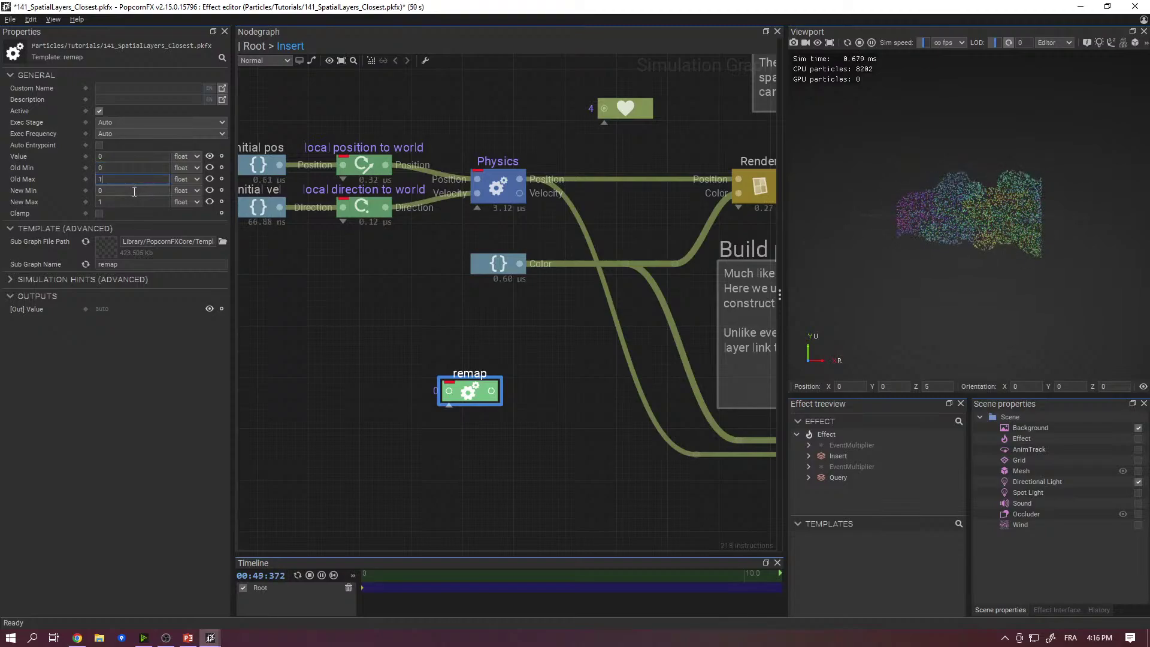
left_click(134, 191)
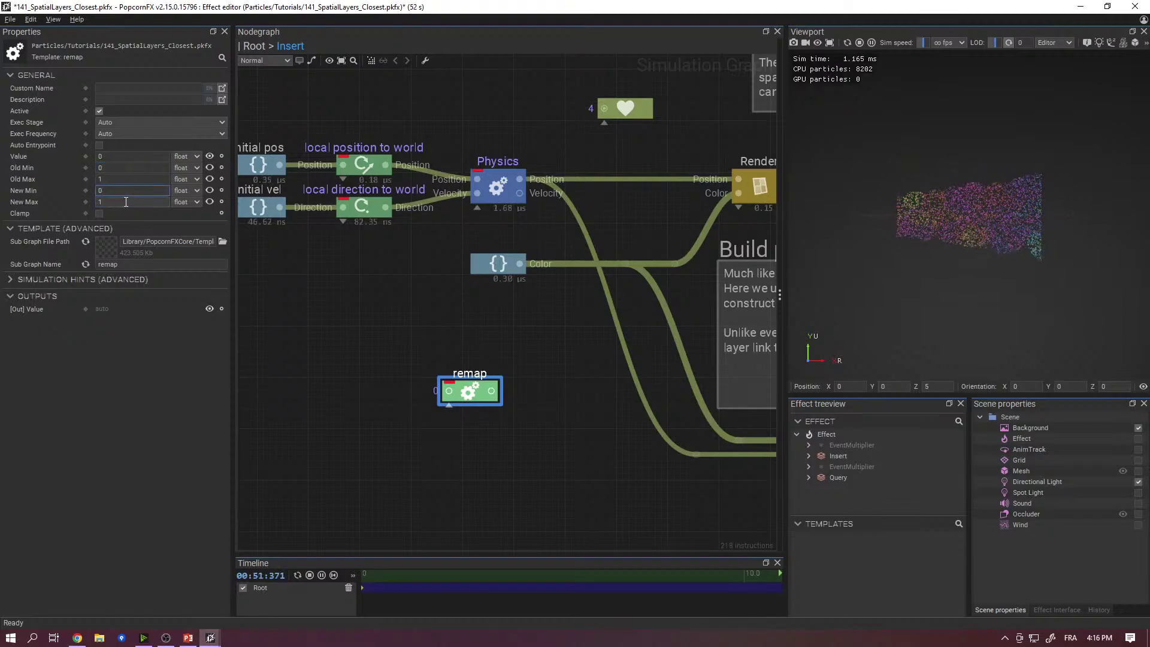
left_click(125, 202)
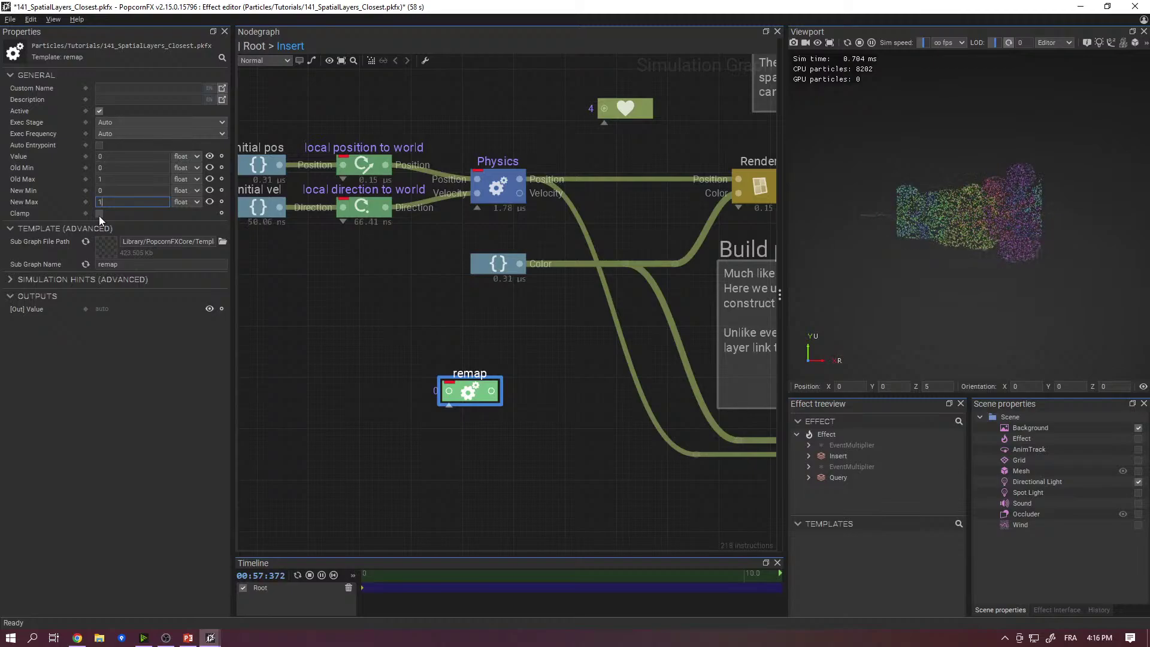
left_click(99, 213)
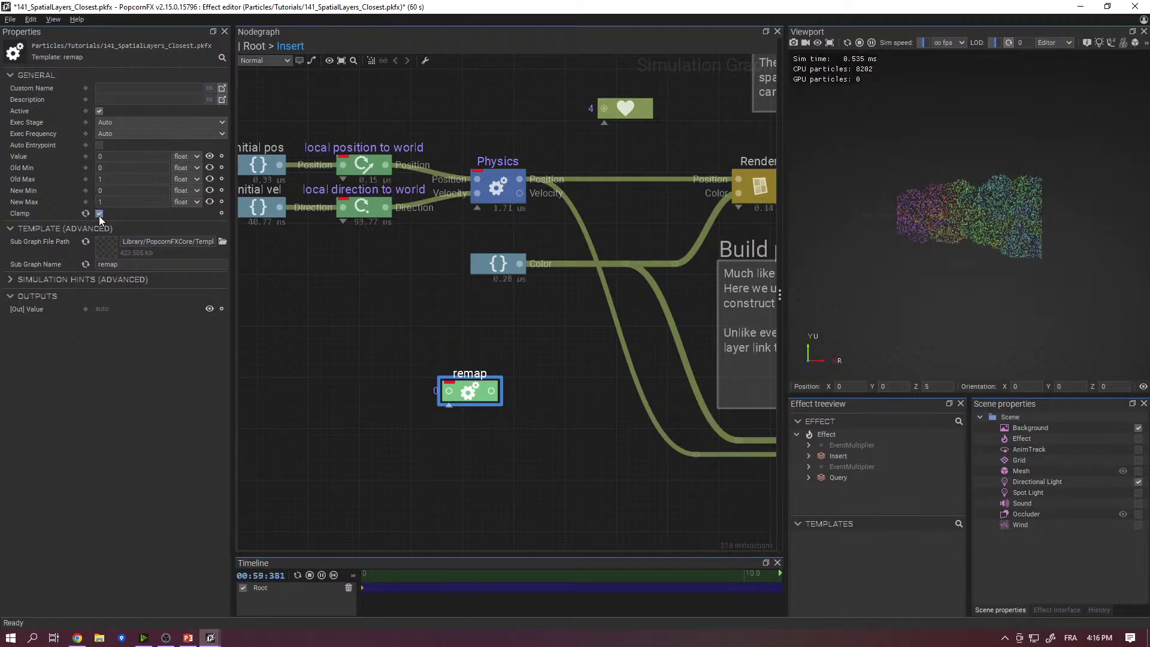
left_click(99, 214)
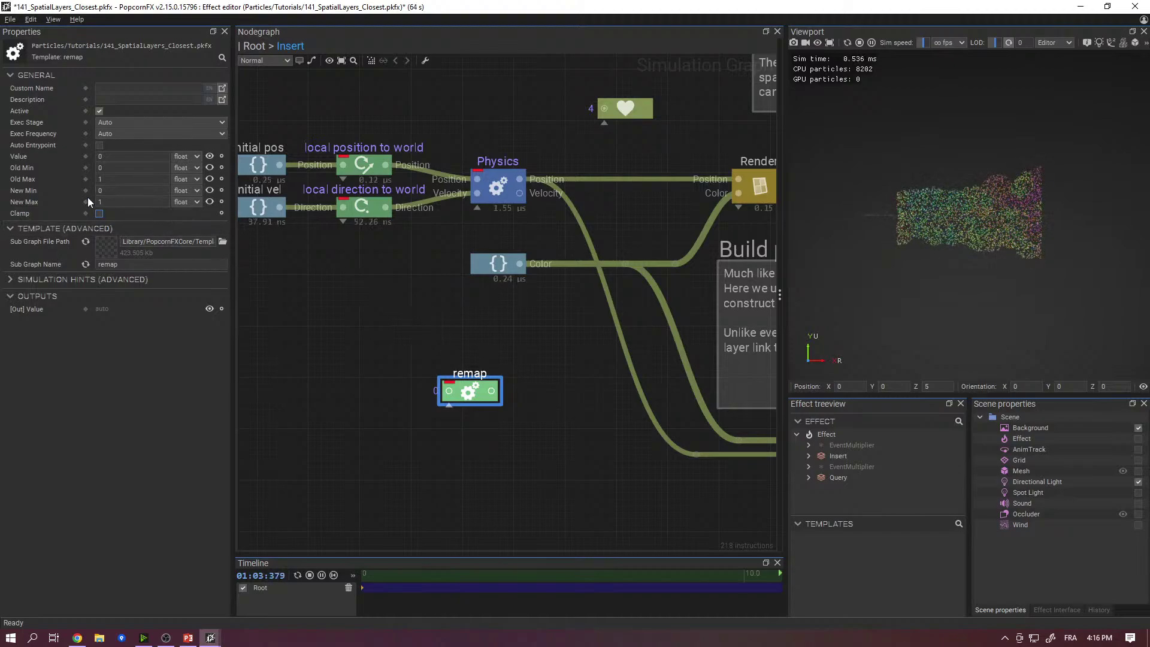
- Examine the remap node's New Min and New Max fields and delete the node from the Insert graph
left_click(111, 203)
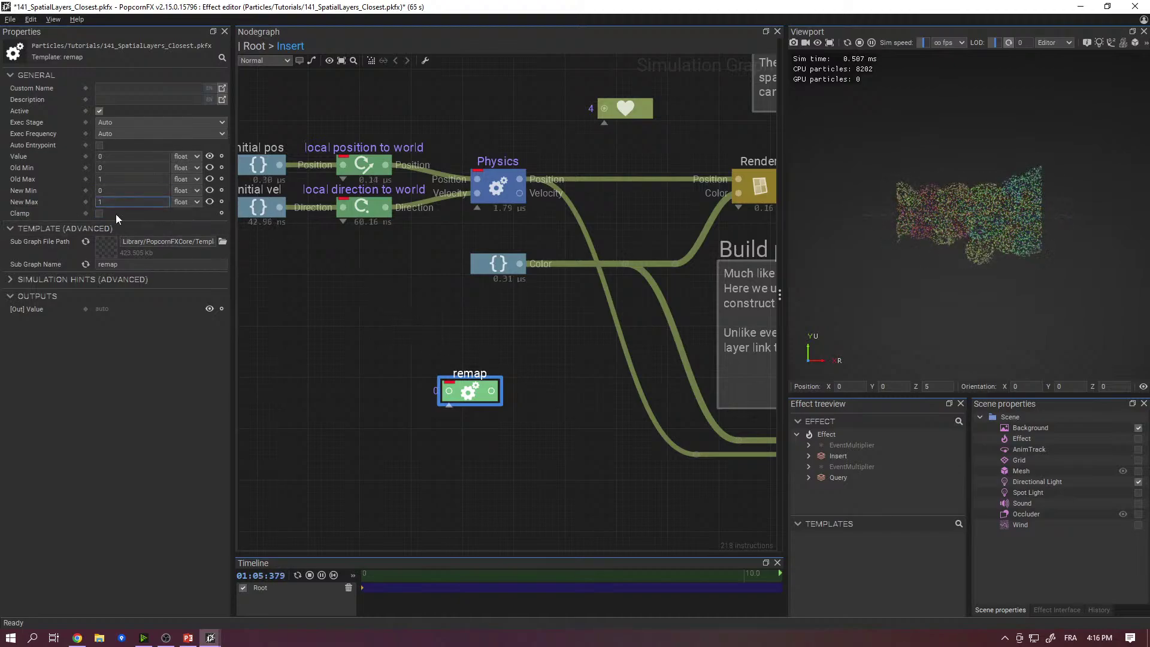
left_click(123, 191)
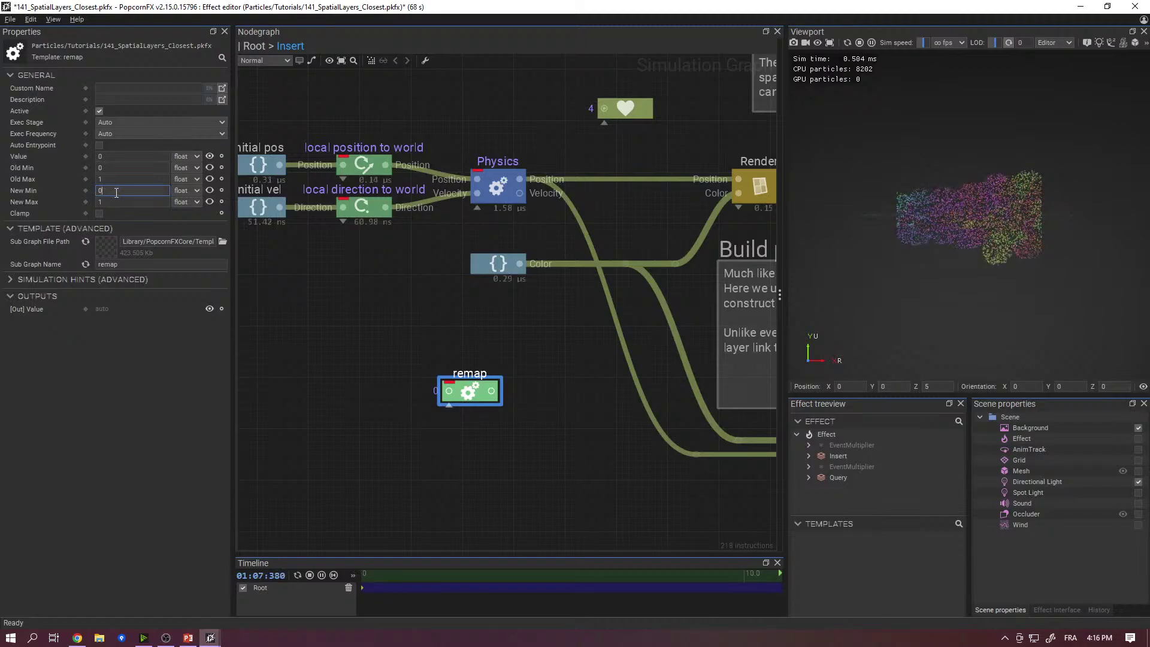
middle_click_drag(456, 305, 427, 275)
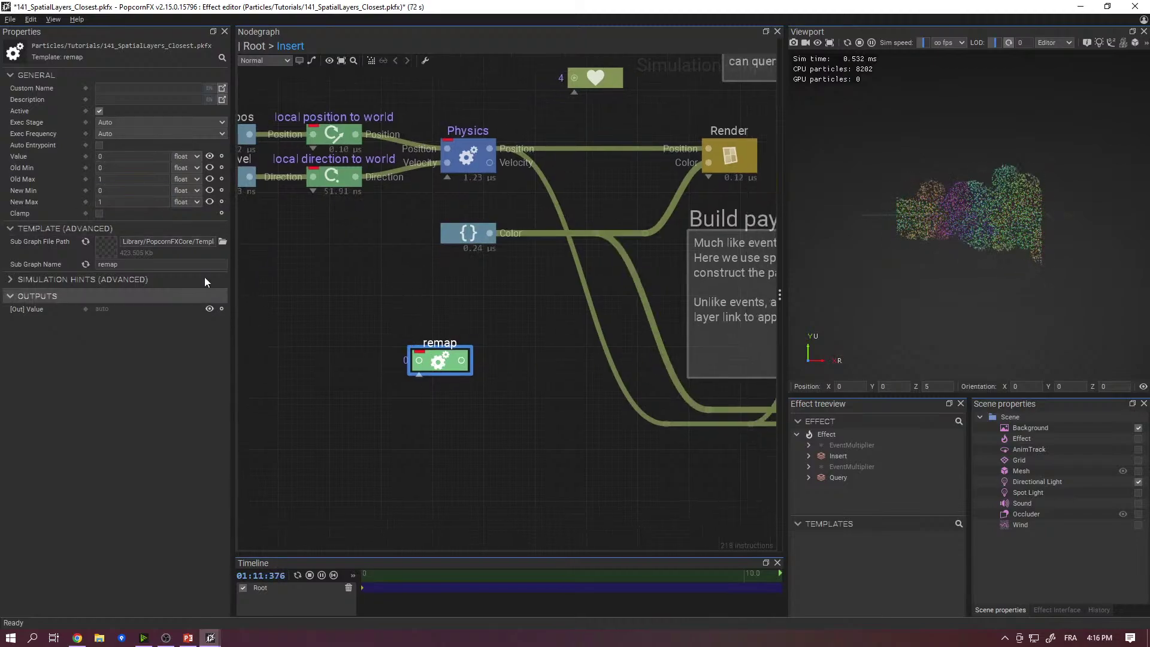
left_click(460, 300)
left_click_drag(397, 354, 403, 381)
left_click_drag(483, 458, 405, 327)
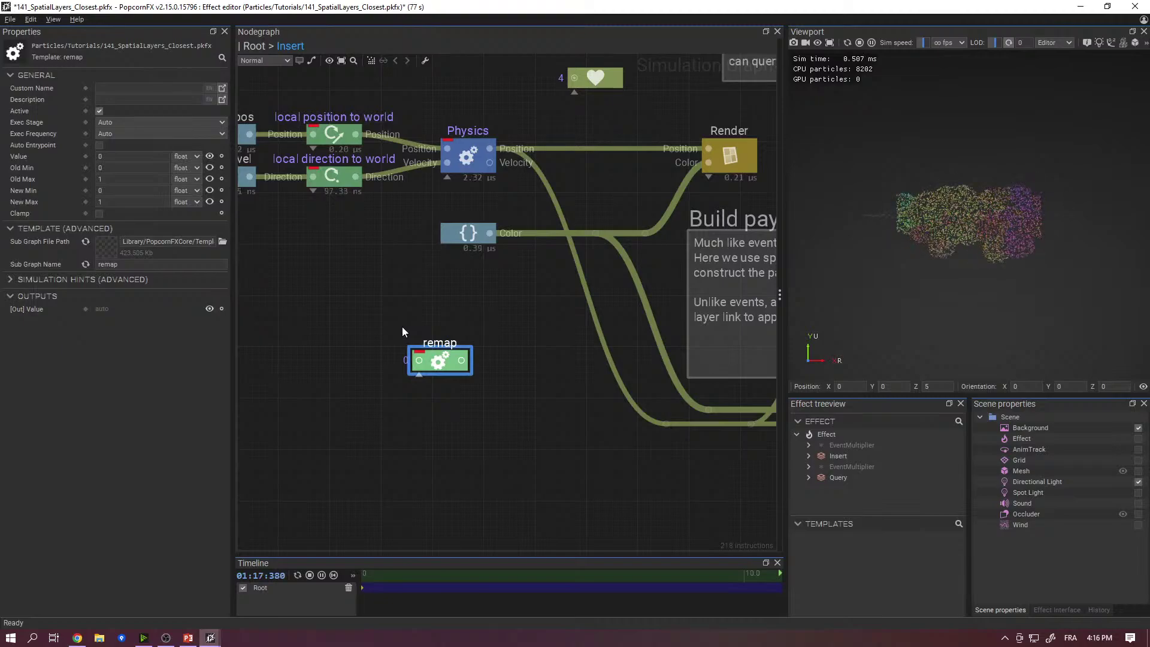
key("Delete")
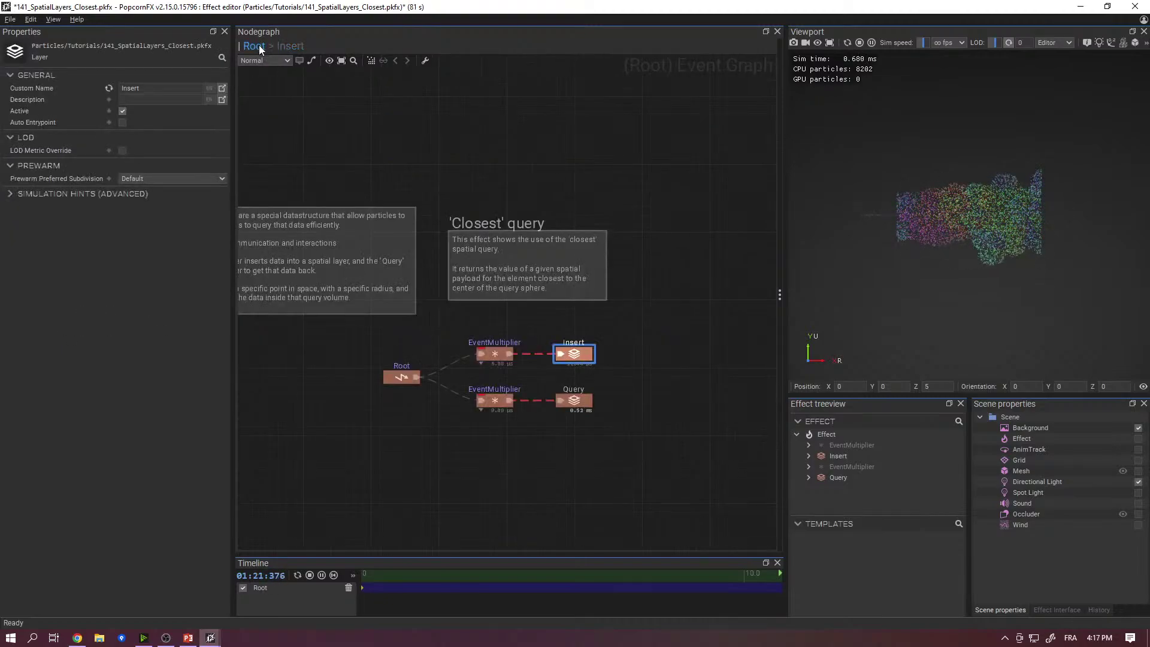
- Return to the Root event graph and move the Query layer and its EventMultiplier farther below the Insert branch
left_click(256, 46)
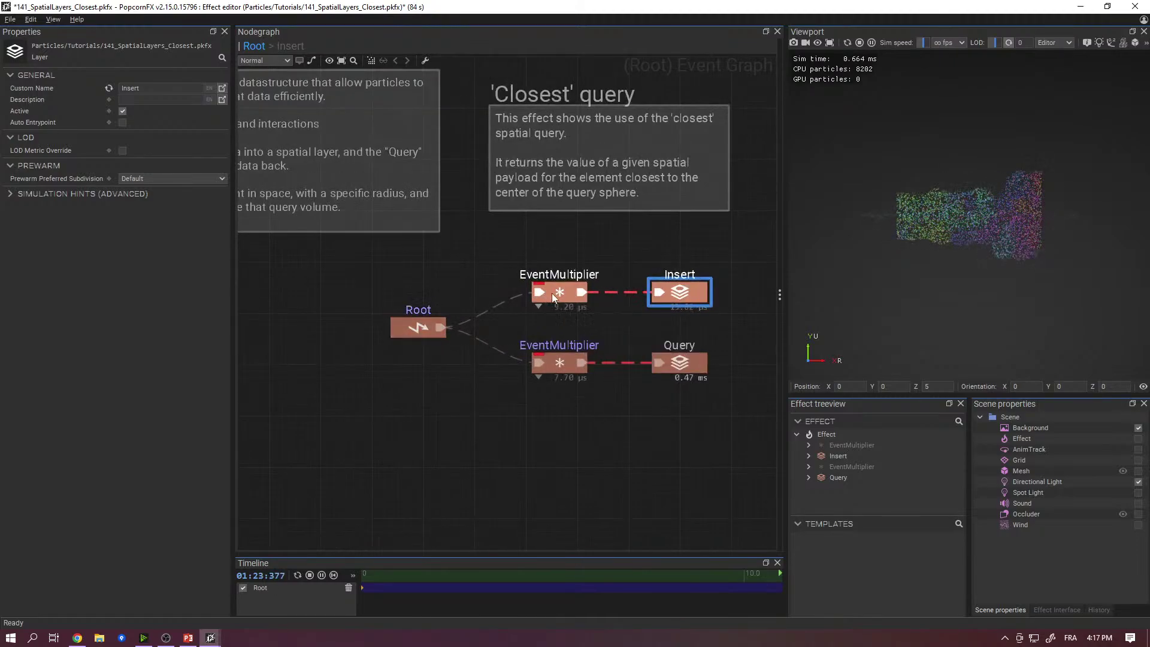
left_click(553, 292)
scroll(563, 317, "up", 2)
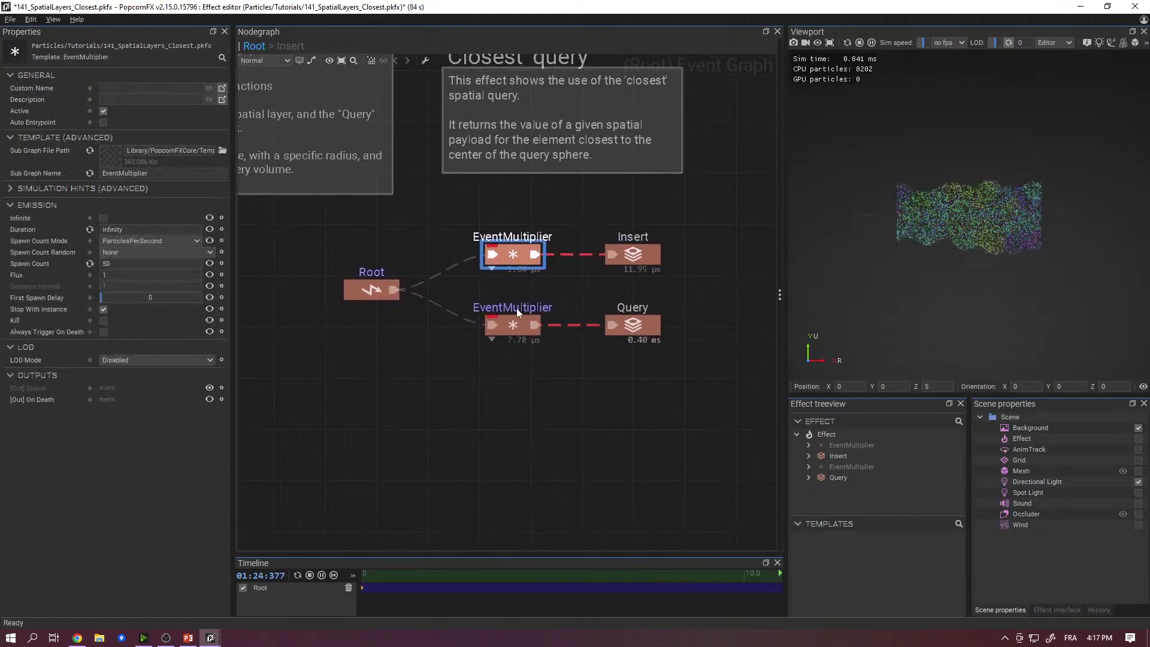
left_click_drag(663, 399, 517, 449)
- Expose the Kill input pin on the Insert layer's EventMultiplier and move both nodes farther from Root
left_click(506, 256)
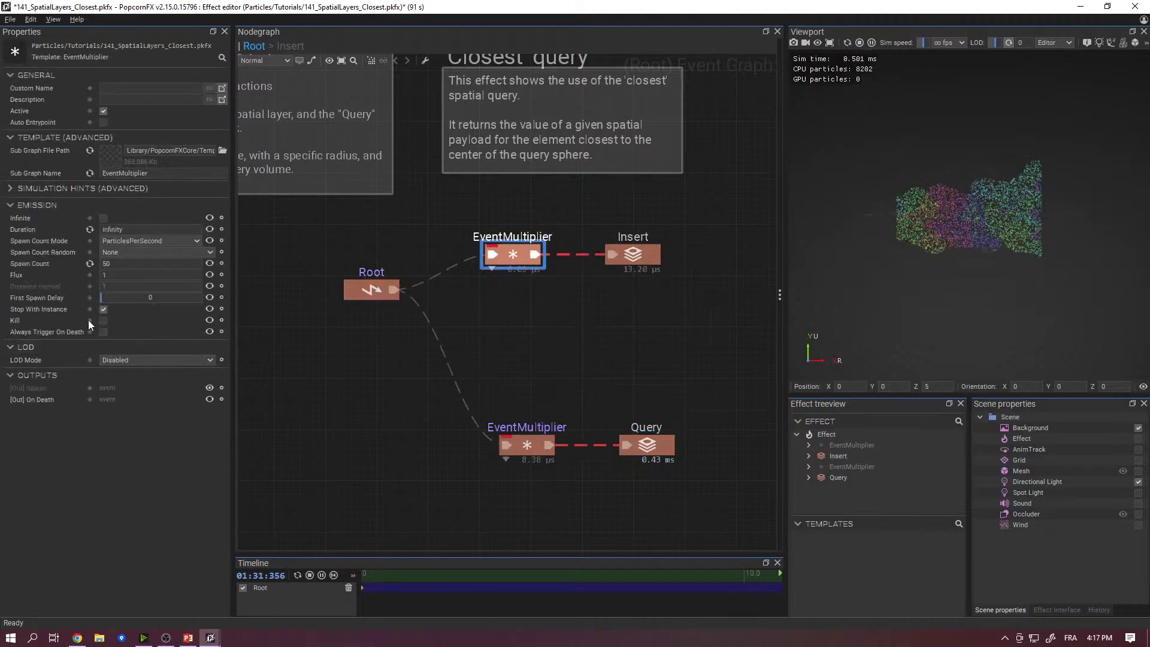
left_click(209, 320)
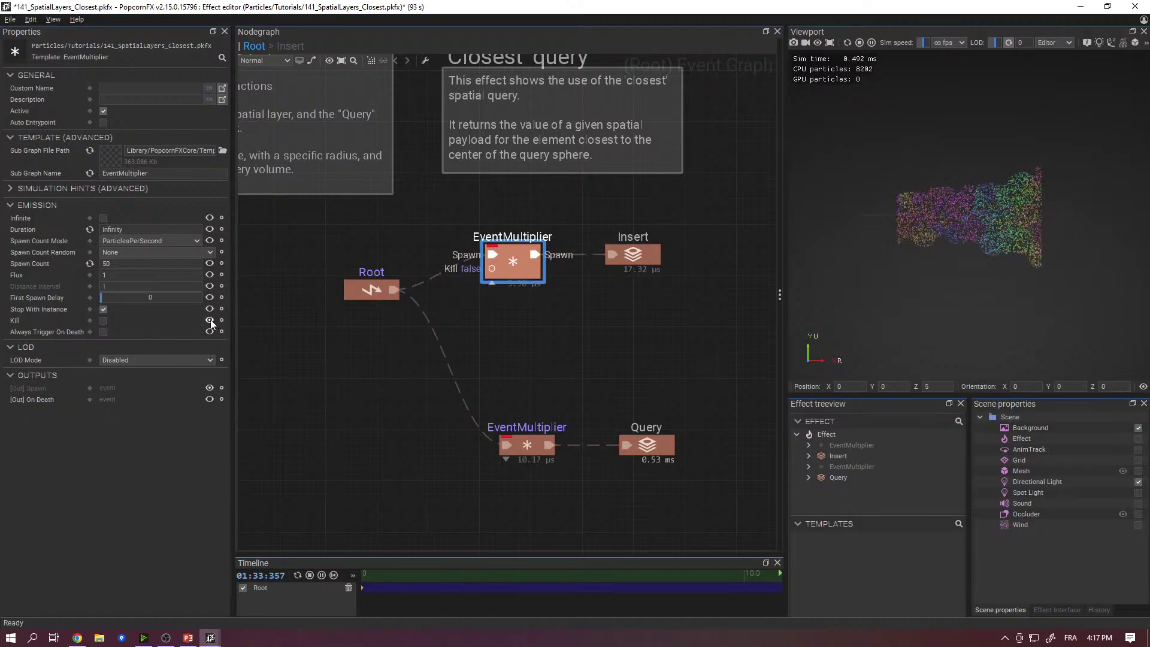
left_click(636, 262, "ctrl")
left_click_drag(509, 277, 566, 276)
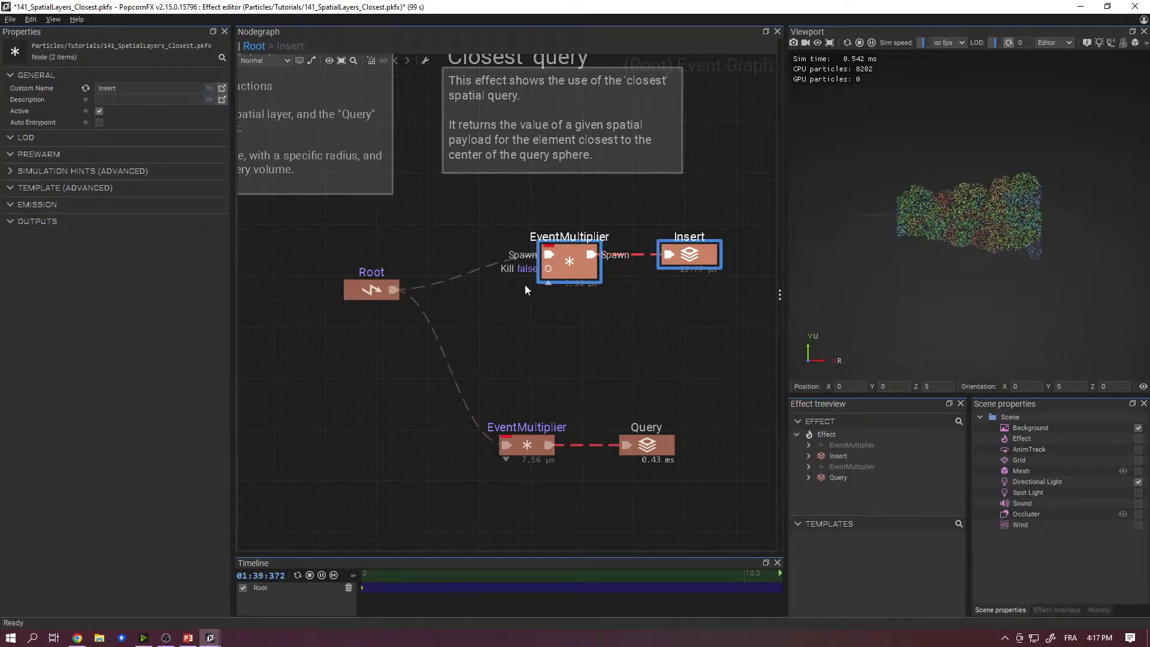
left_click(576, 288)
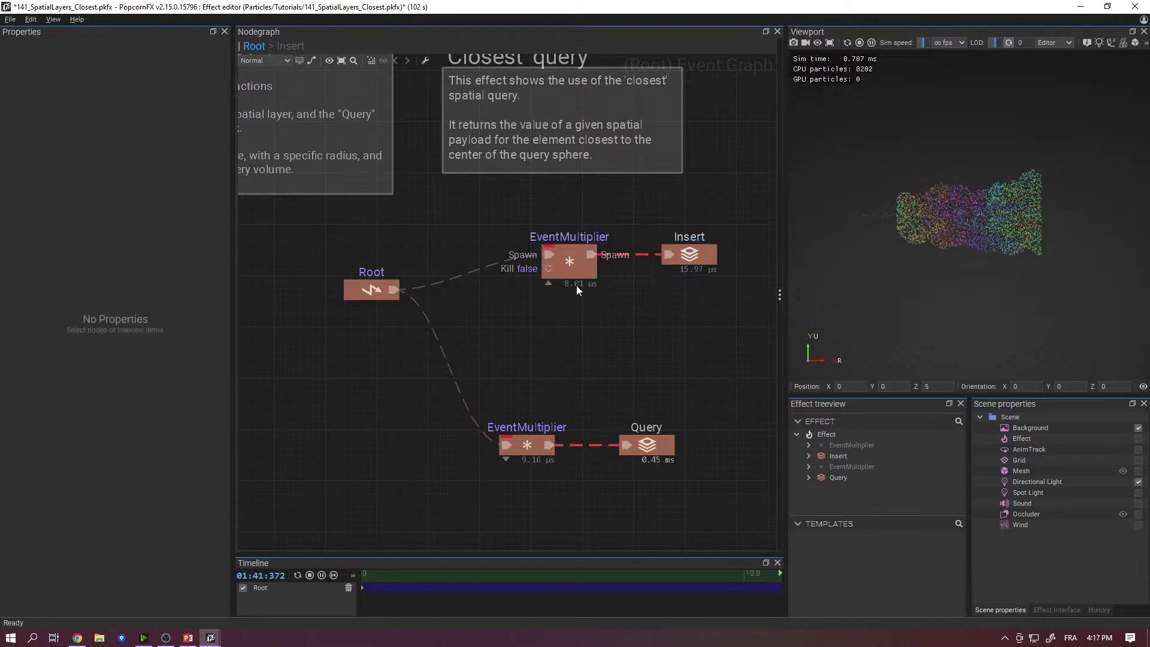
- Examine the Emission properties of the Insert layer's EventMultiplier, including Kill
left_click(569, 264)
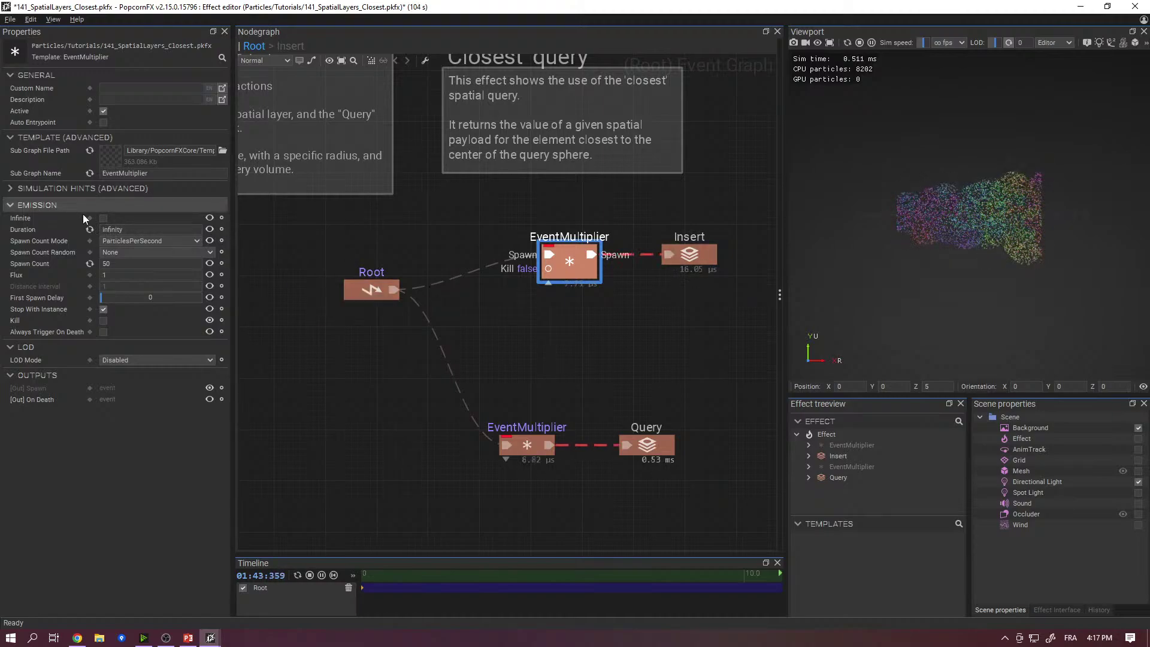
left_click(552, 304)
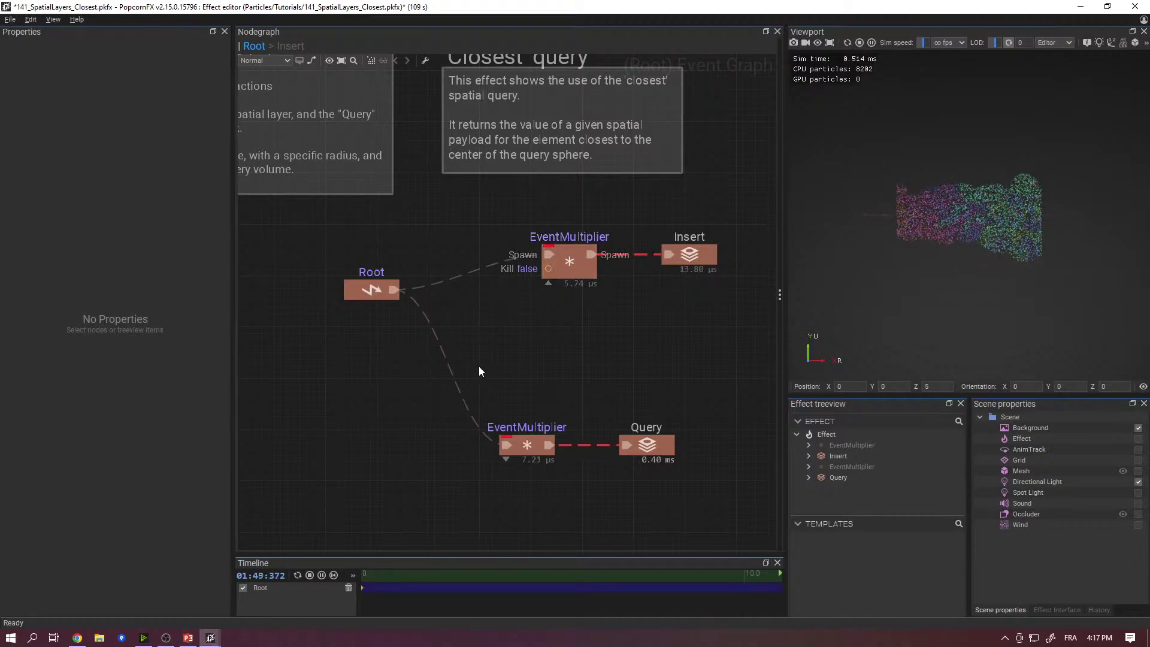
middle_click_drag(615, 342, 568, 343)
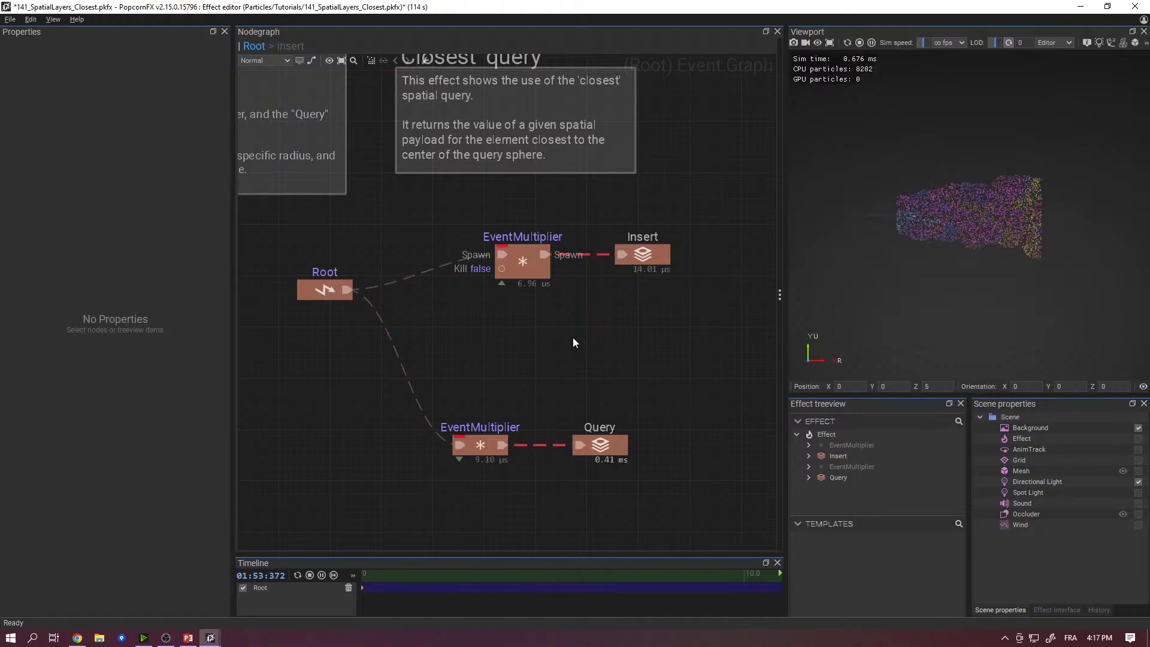
middle_click_drag(572, 337, 586, 341)
- Move the Insert layer and its EventMultiplier slightly up and away from Root
left_click(548, 279)
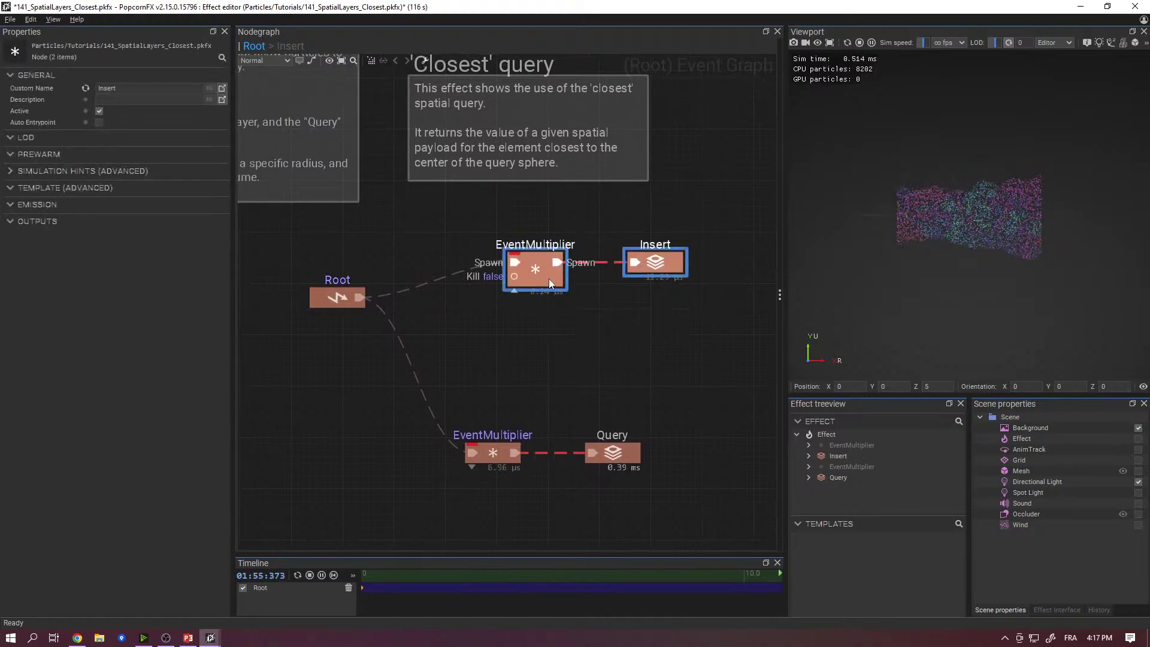
left_click(656, 262, "ctrl")
left_click_drag(549, 273, 584, 245)
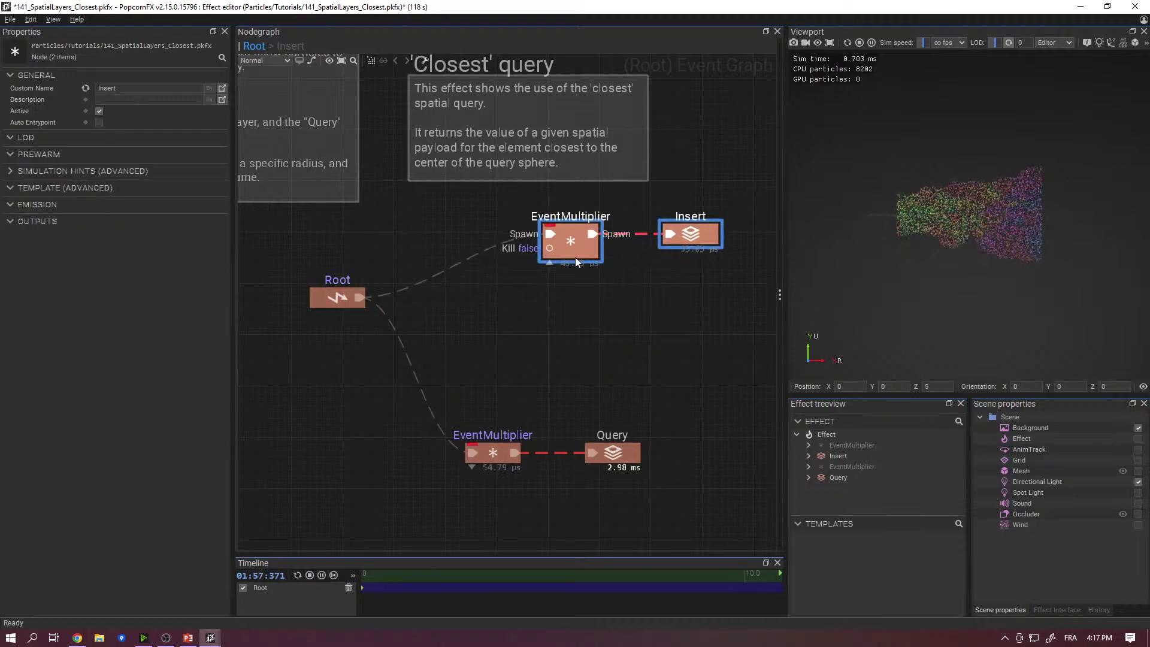
left_click(572, 309)
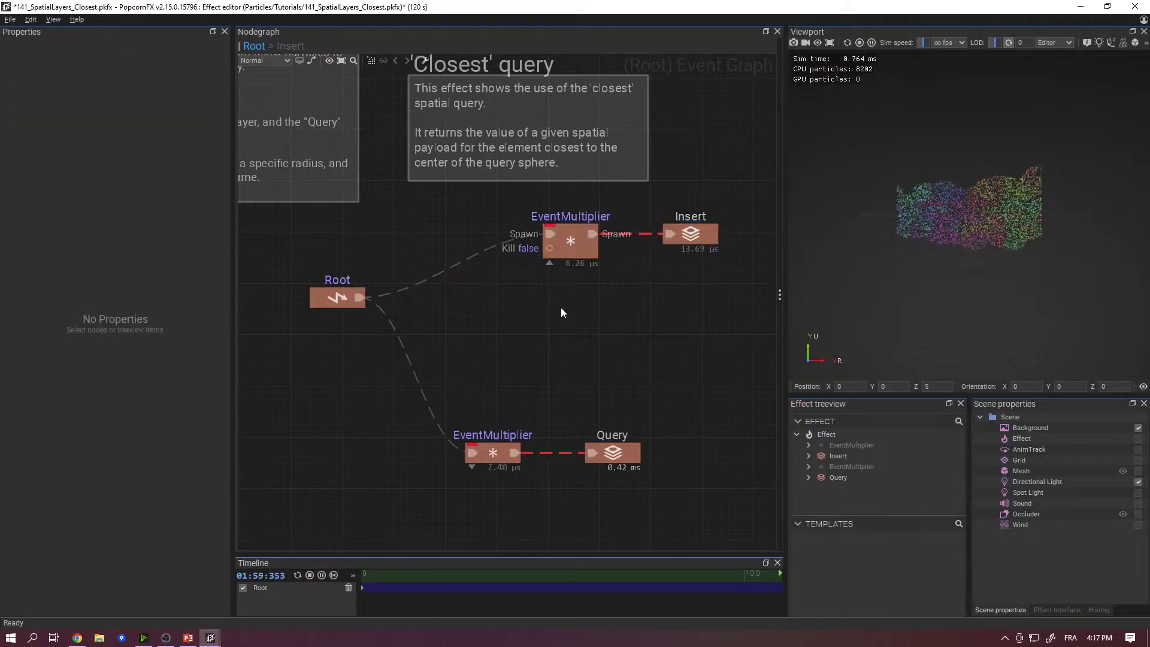
- Review the Kill property of the Insert layer's EventMultiplier and hide its input pin on the node
mouse_move(555, 252)
middle_click_drag(554, 310, 528, 330)
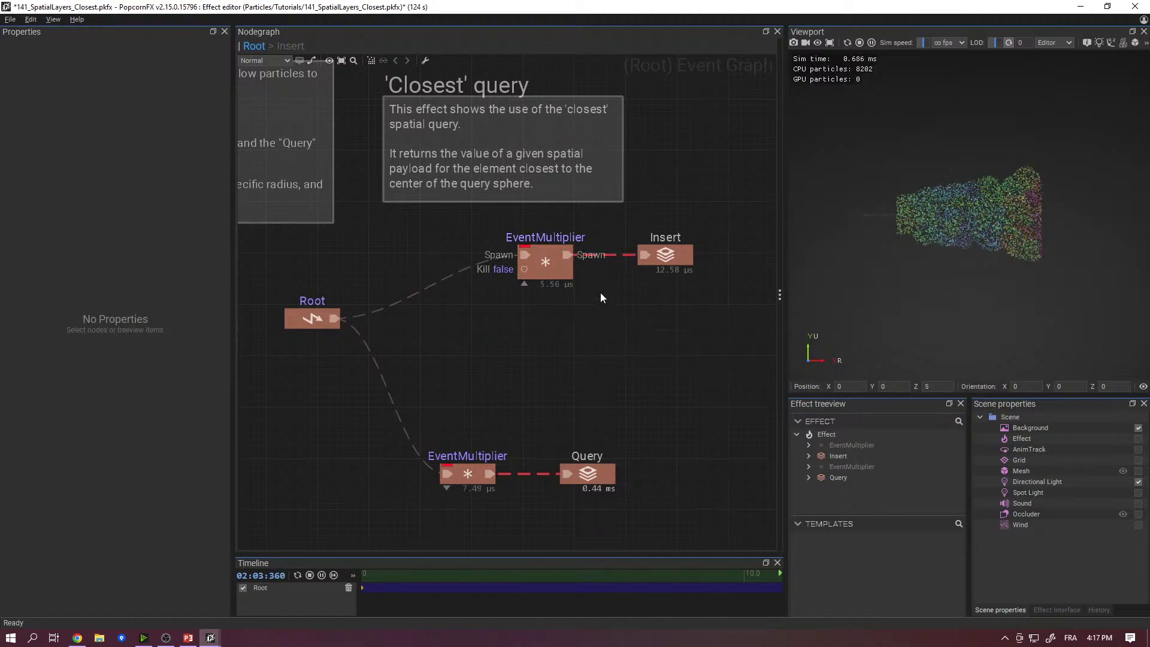
left_click(545, 272)
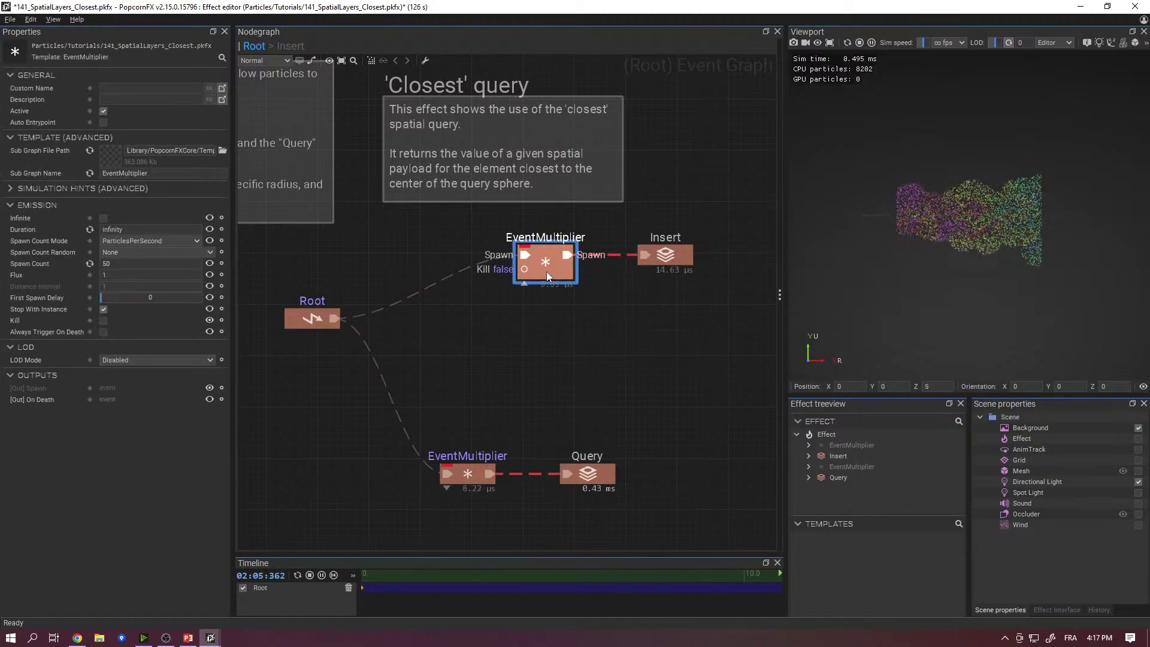
left_click(527, 326)
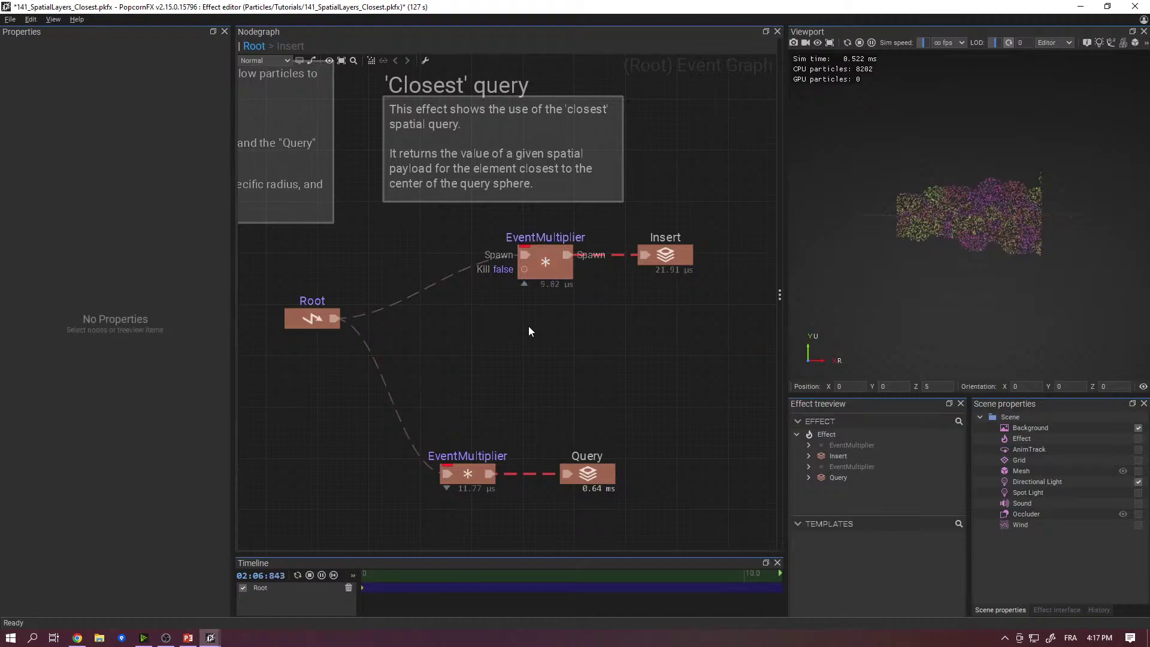
left_click(543, 267)
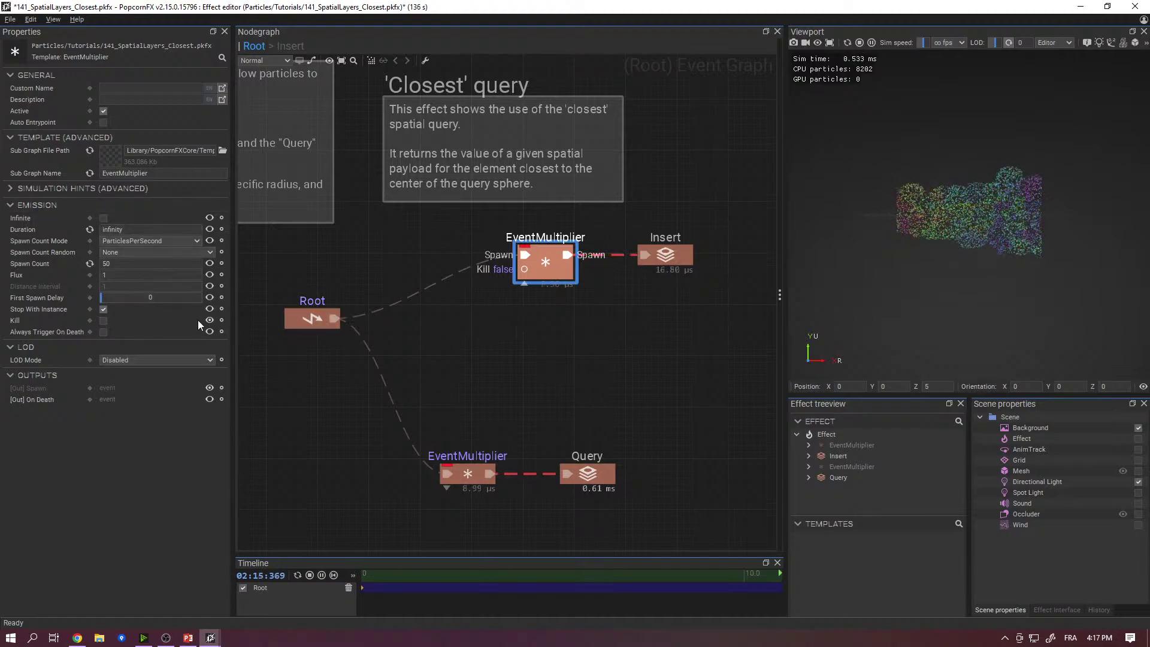
left_click(511, 322)
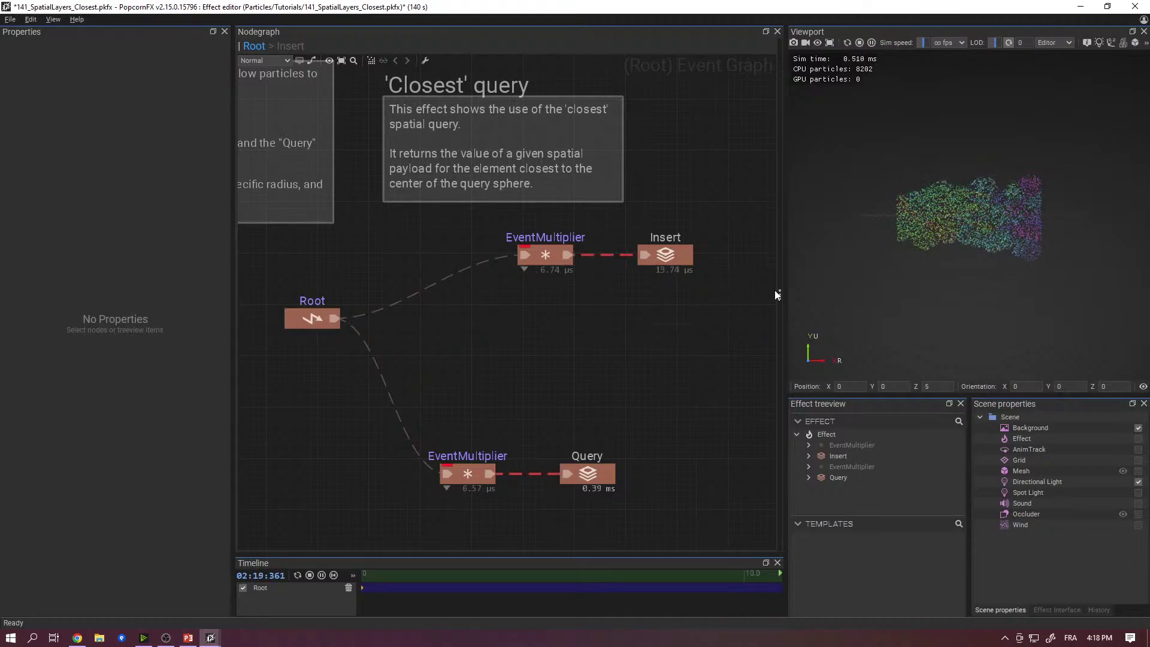
- Examine the effect's statistics summary, including memory, profiling, particle memory and spatial-layer data, and collapse it
left_click_drag(778, 295, 488, 296)
scroll(611, 282, "down", 7)
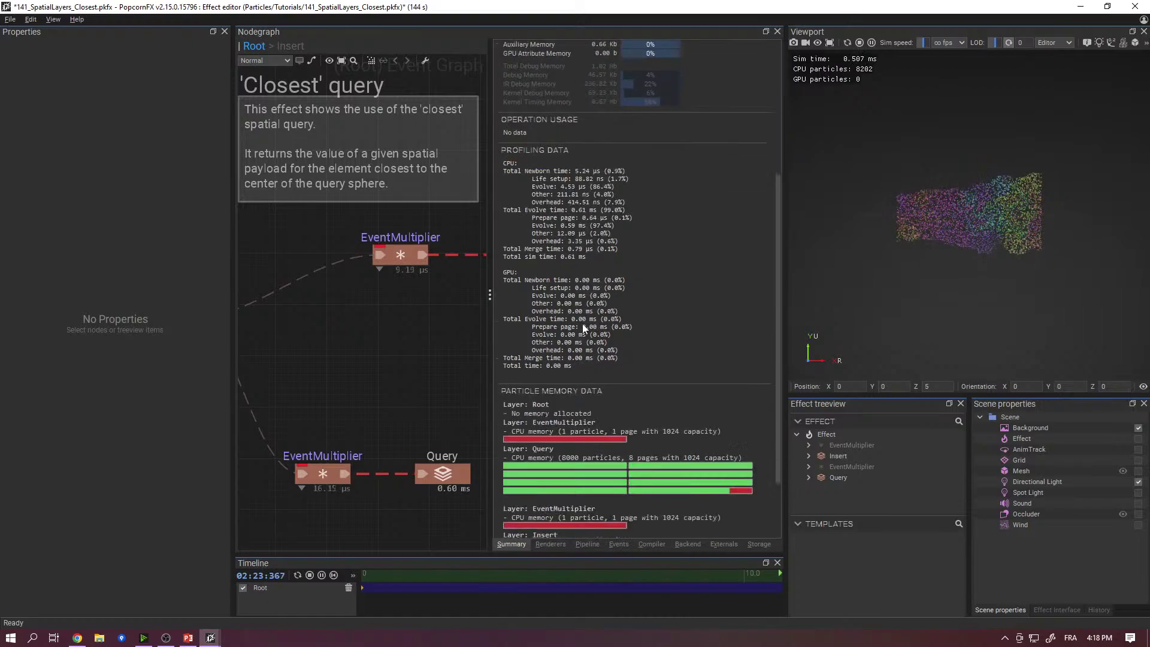
scroll(623, 317, "up", 7)
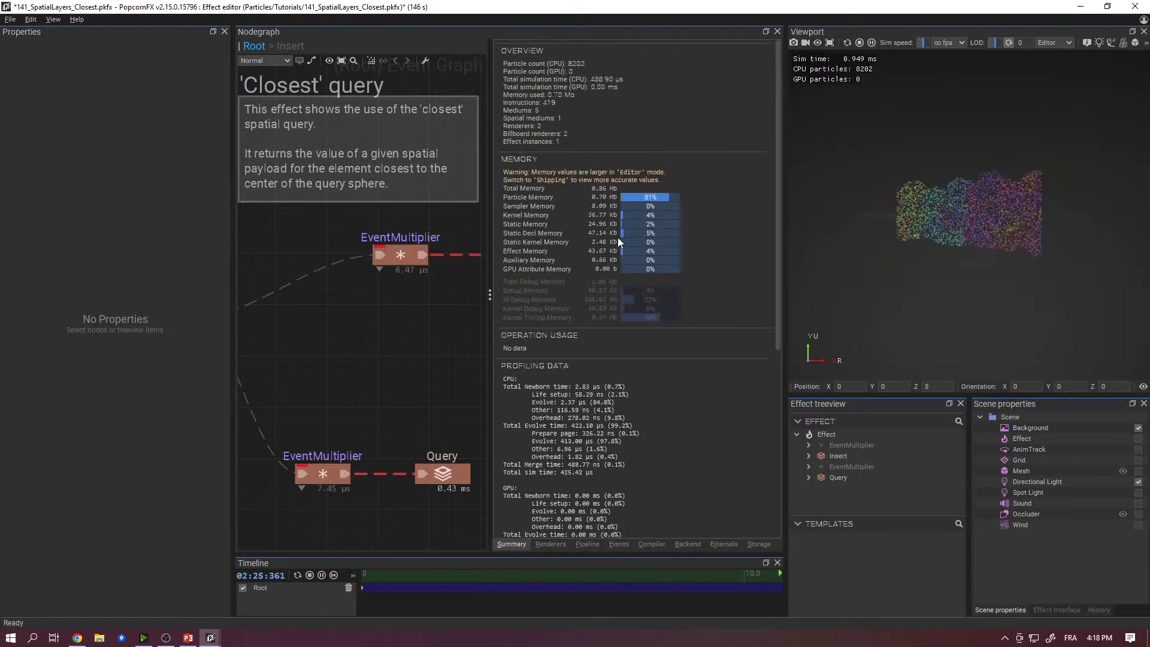
scroll(620, 192, "down", 7)
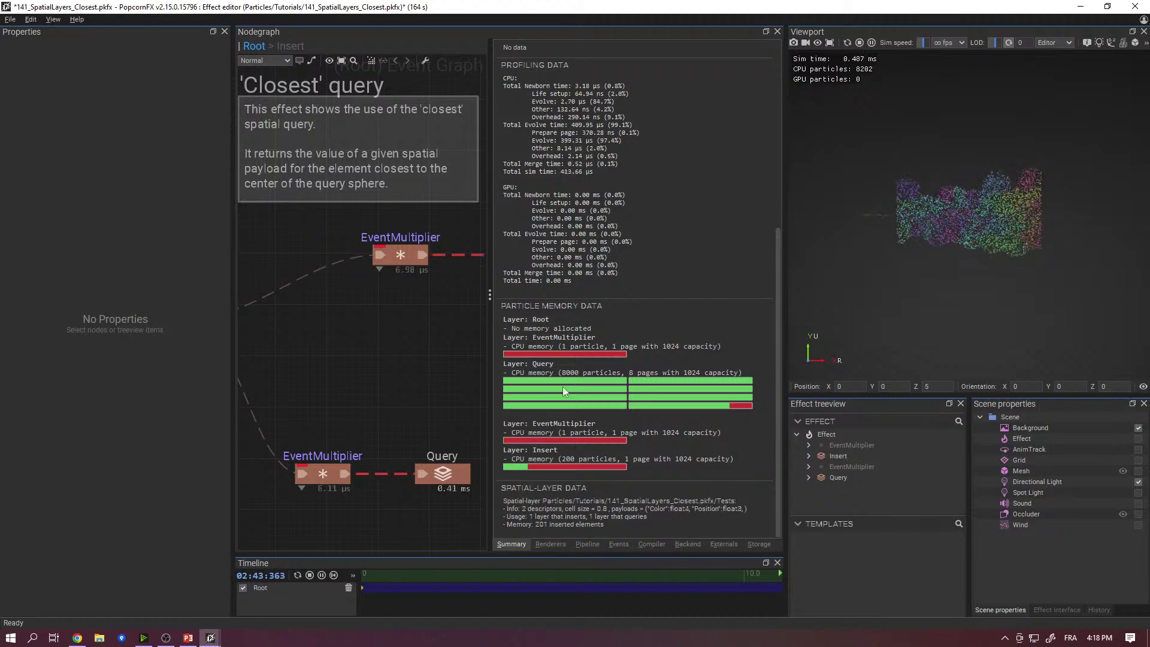
scroll(623, 368, "up", 3)
scroll(684, 296, "down", 1)
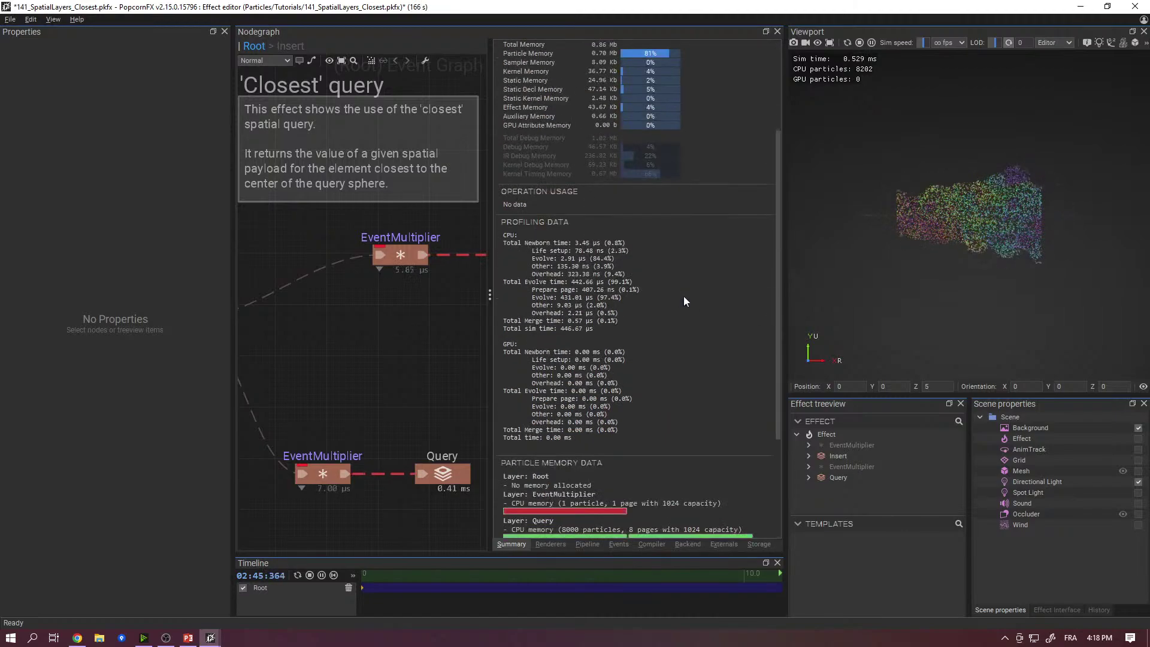
scroll(684, 296, "down", 3)
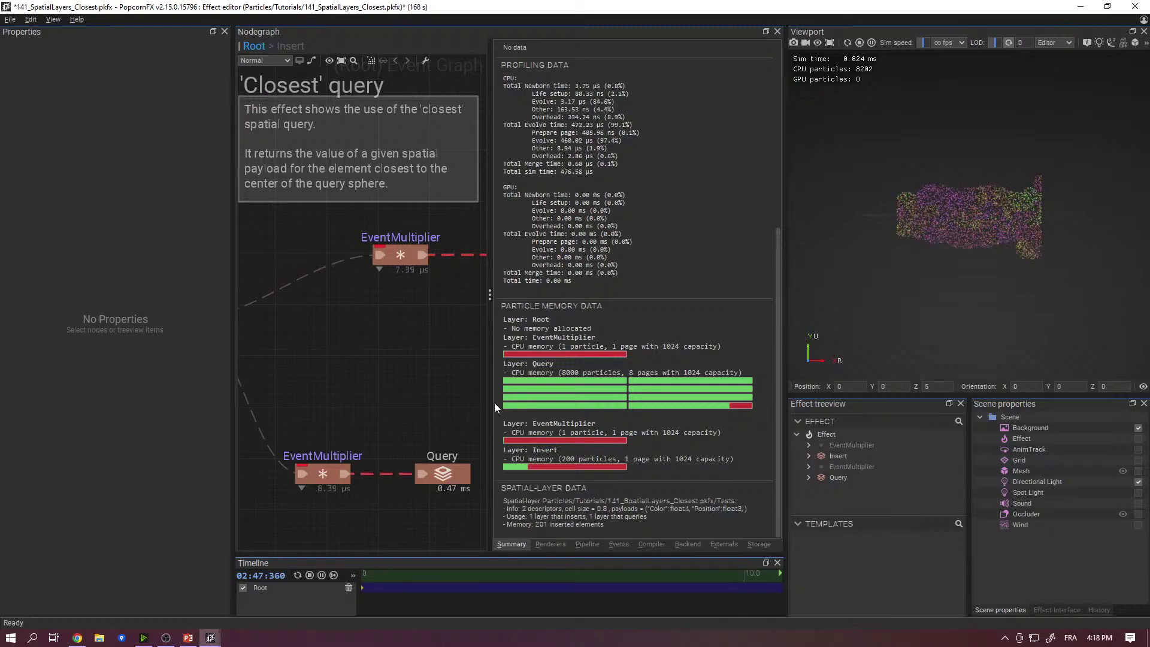
left_click_drag(493, 403, 782, 383)
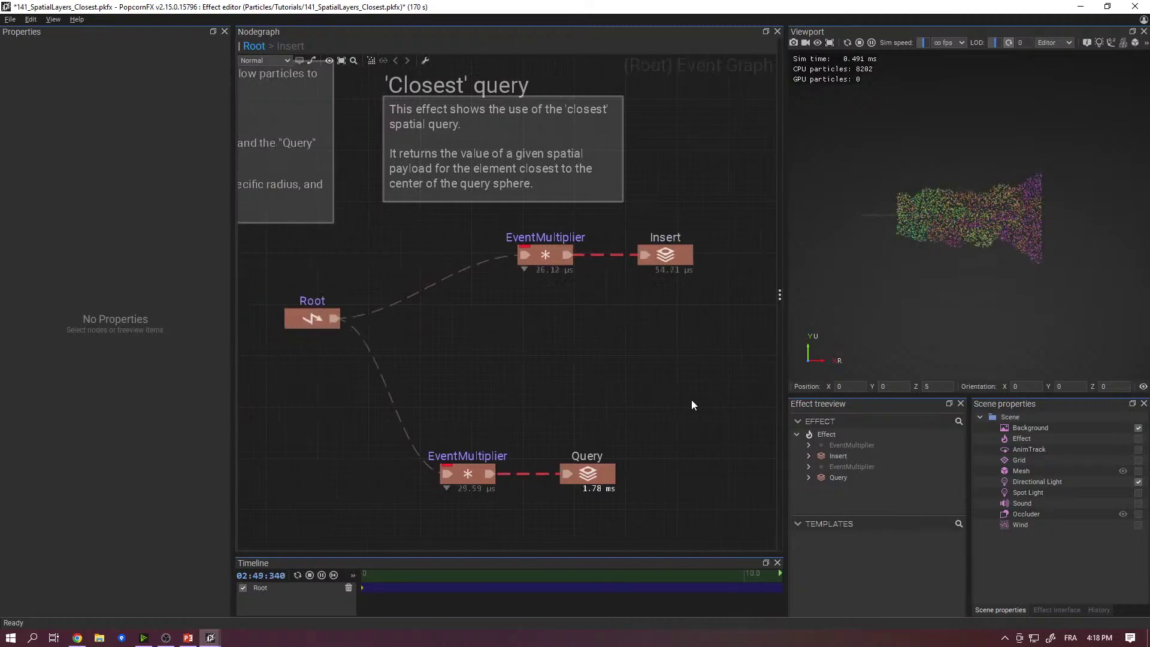
- Move the Insert branch closer to Root and place the Query branch directly beneath it
left_click_drag(638, 289, 392, 260)
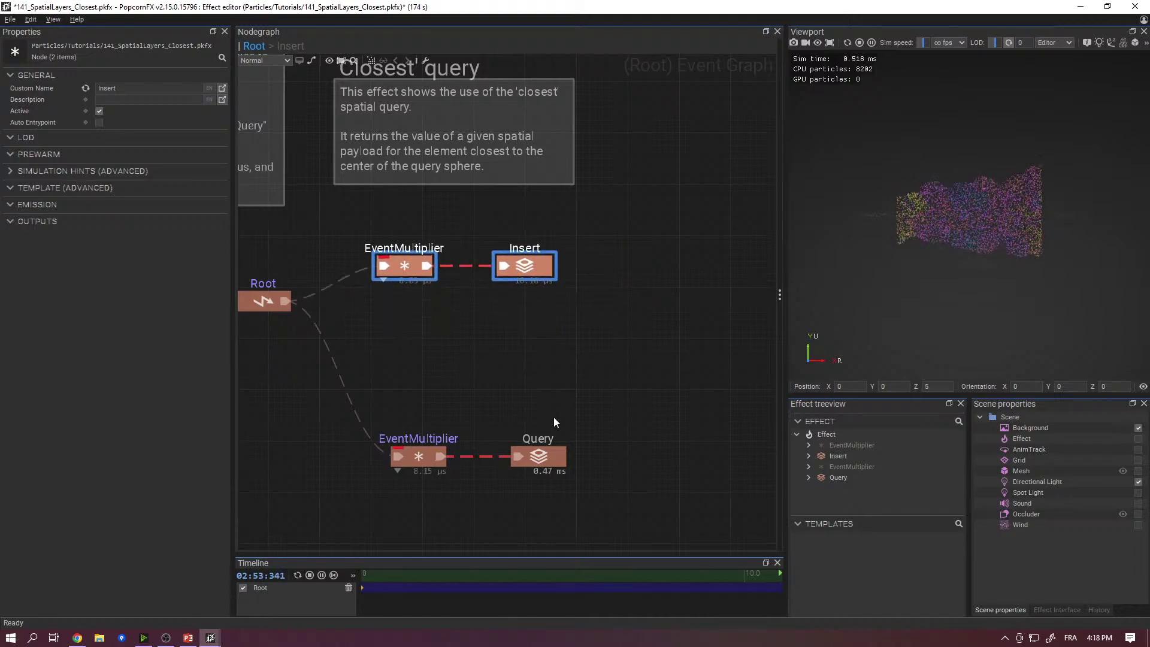
left_click_drag(650, 523, 401, 330)
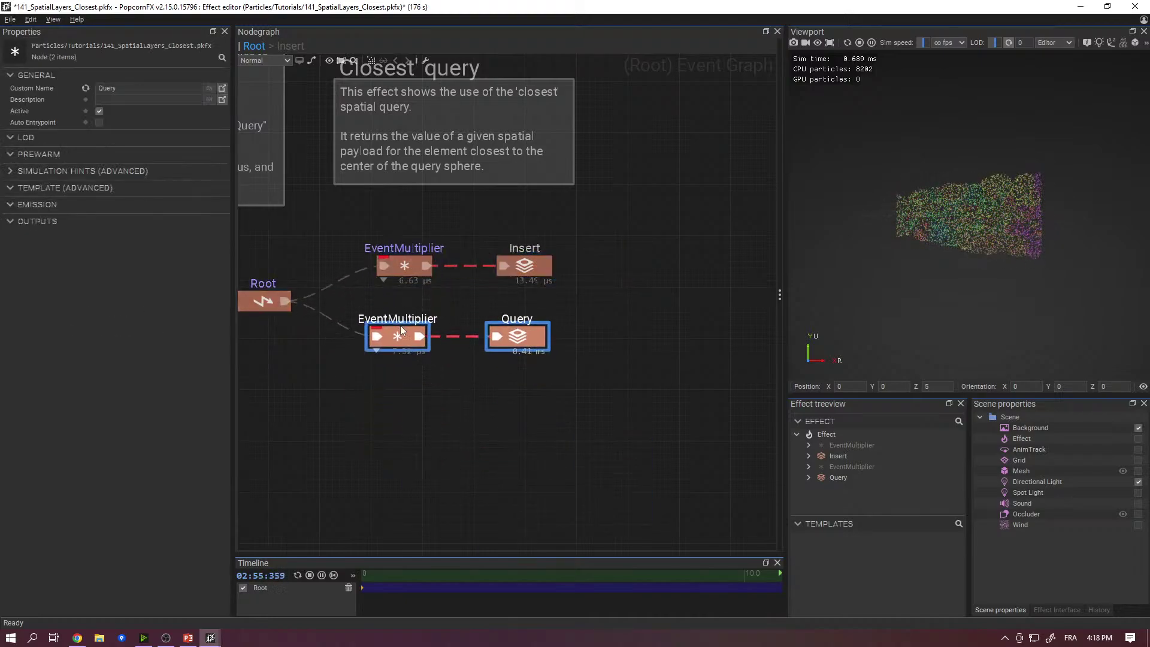
left_click(541, 395)
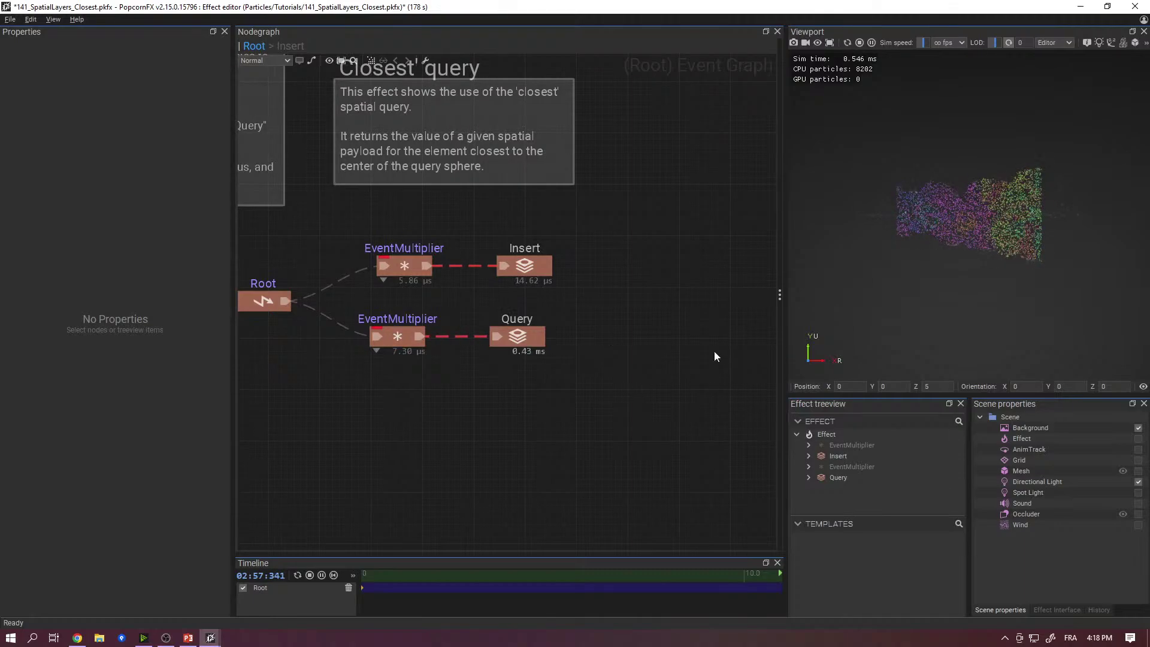
- Open the Physics template inside the Insert layer and open its source file, Dynamics.pkfx, for editing
middle_click_drag(568, 298, 528, 250)
double_click(503, 221)
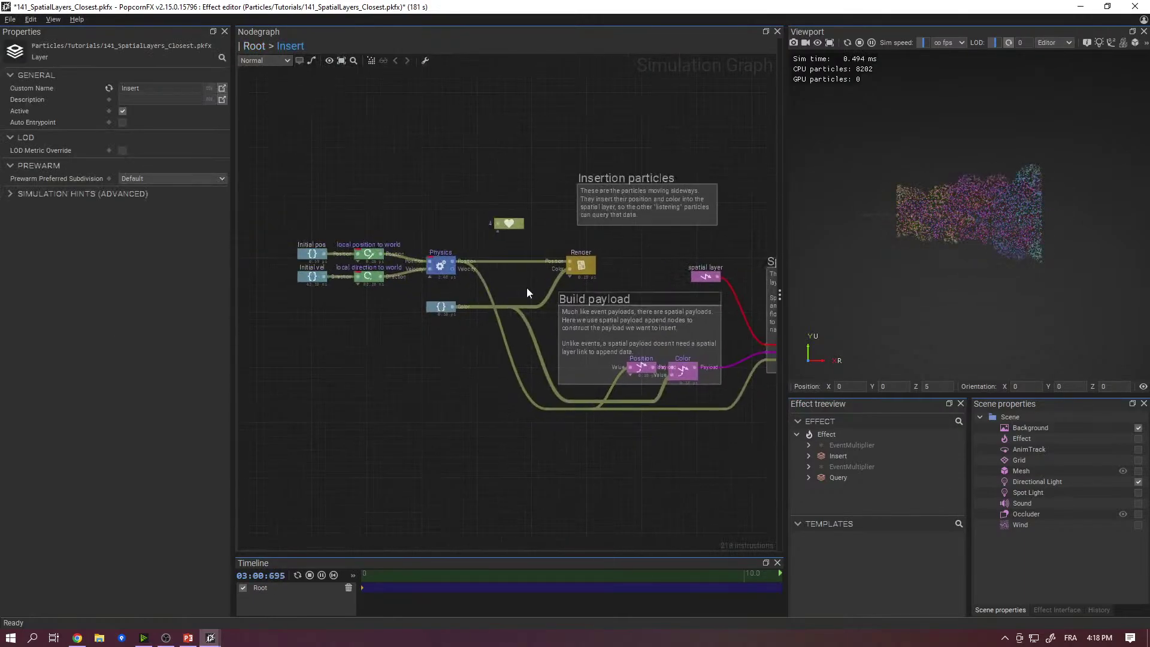
left_click(441, 270)
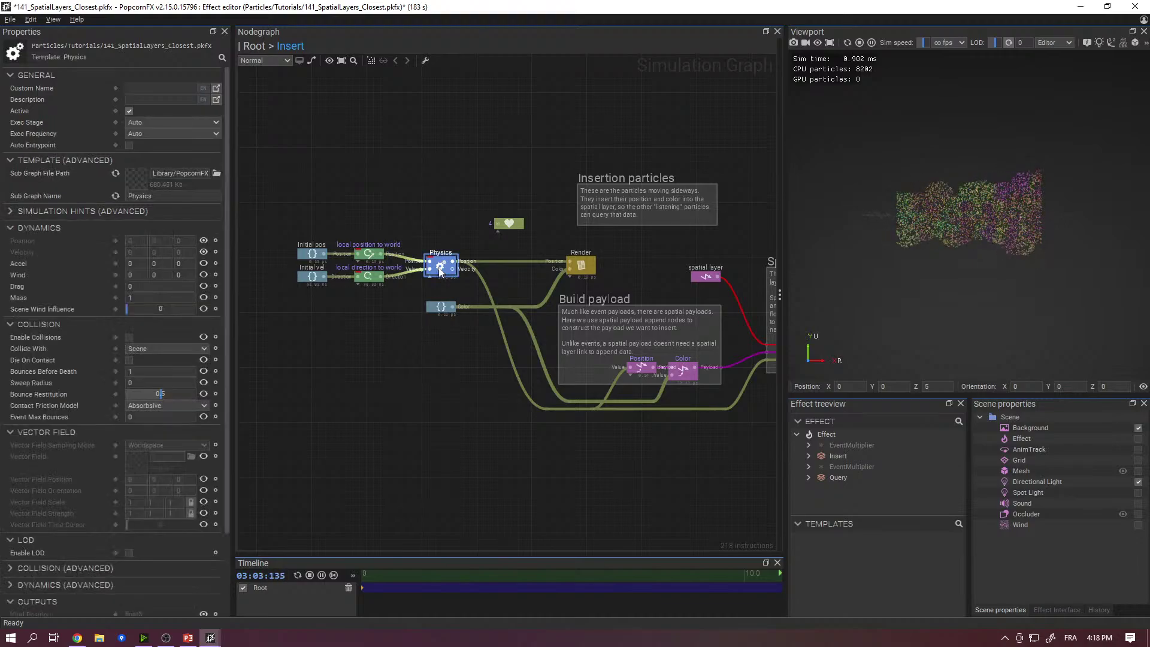
double_click(440, 271)
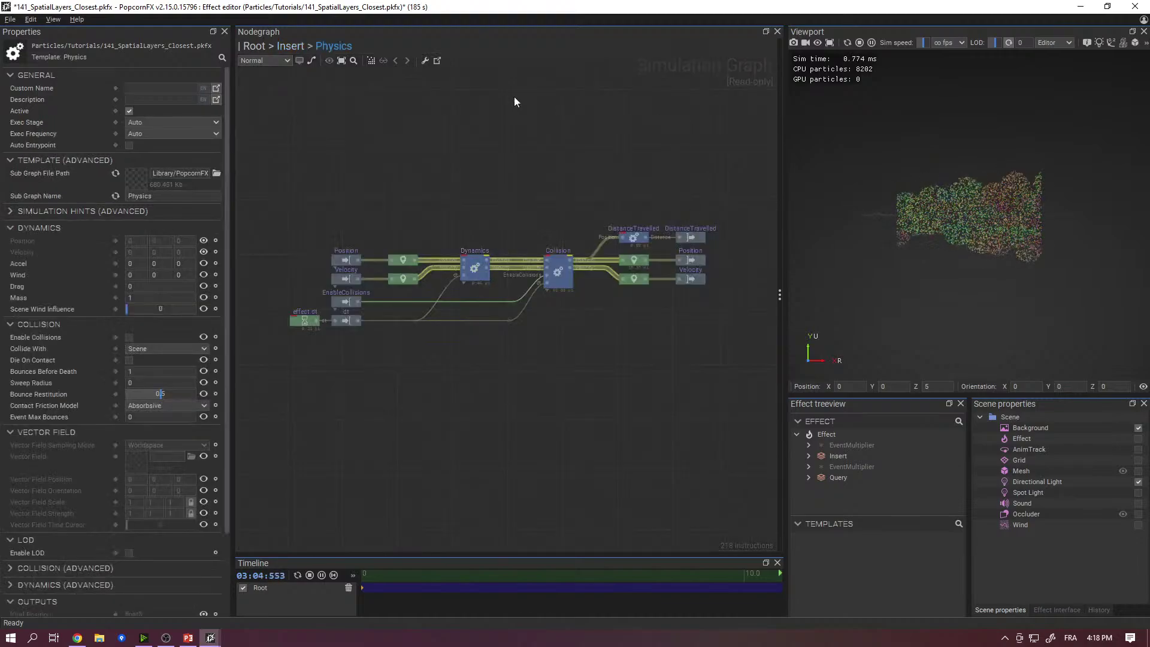
left_click(436, 62)
left_click(633, 342)
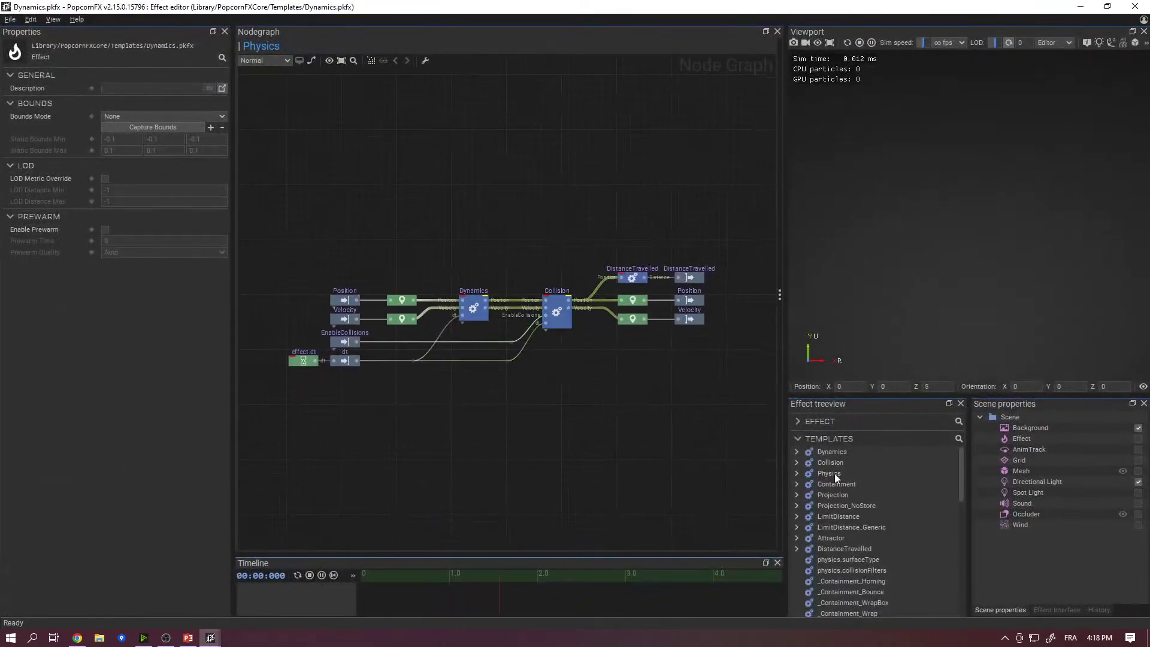
- Mark the Physics template in Dynamics.pkfx as deprecated and save the core file
left_click(890, 502)
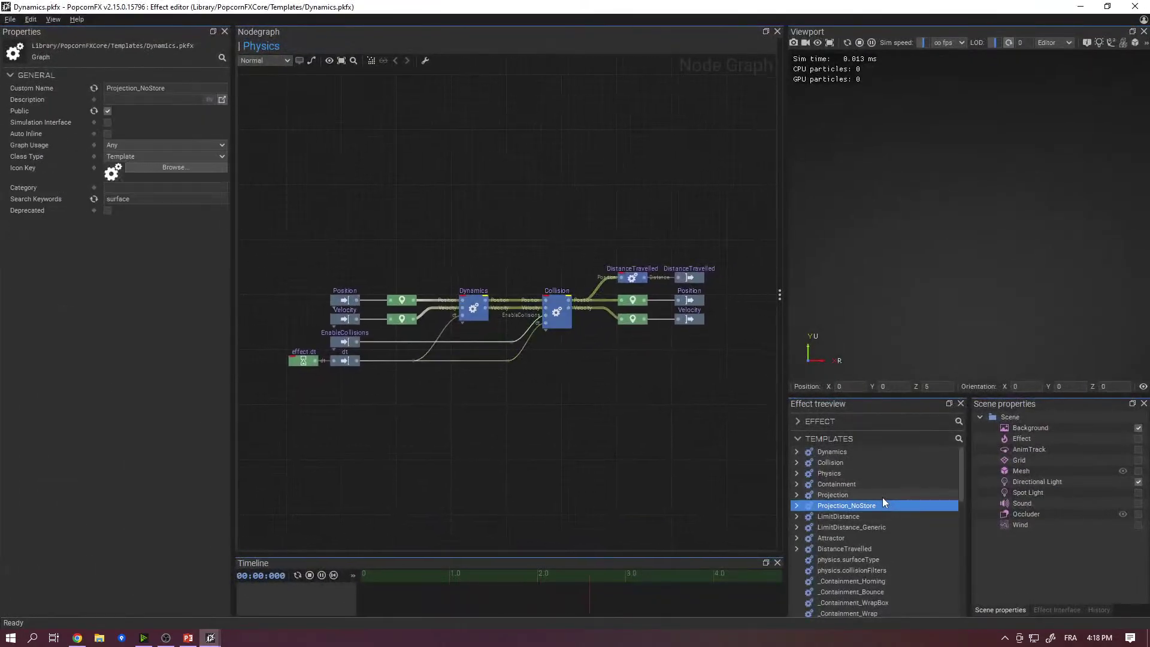
left_click(842, 473)
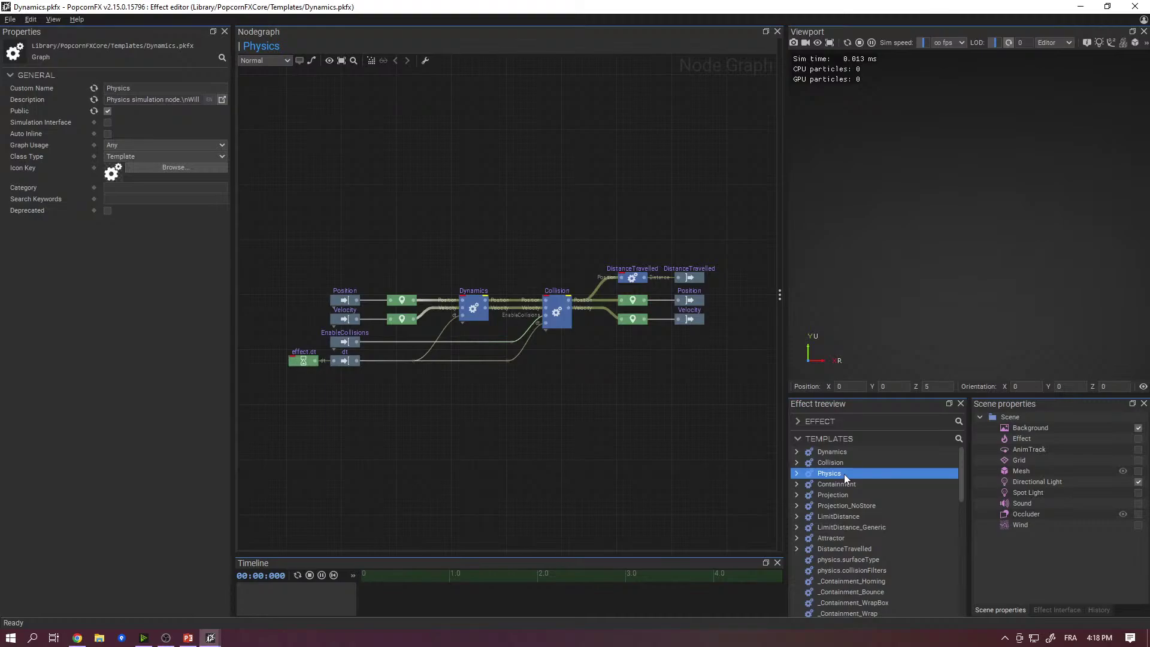
left_click(107, 211)
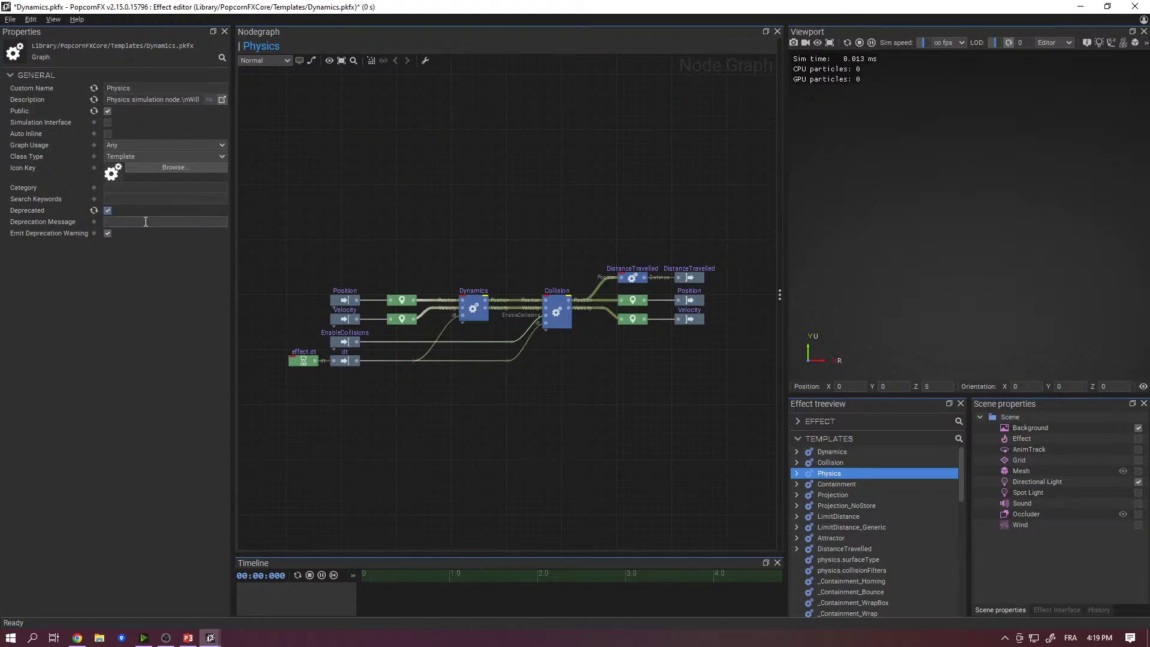
left_click(464, 196)
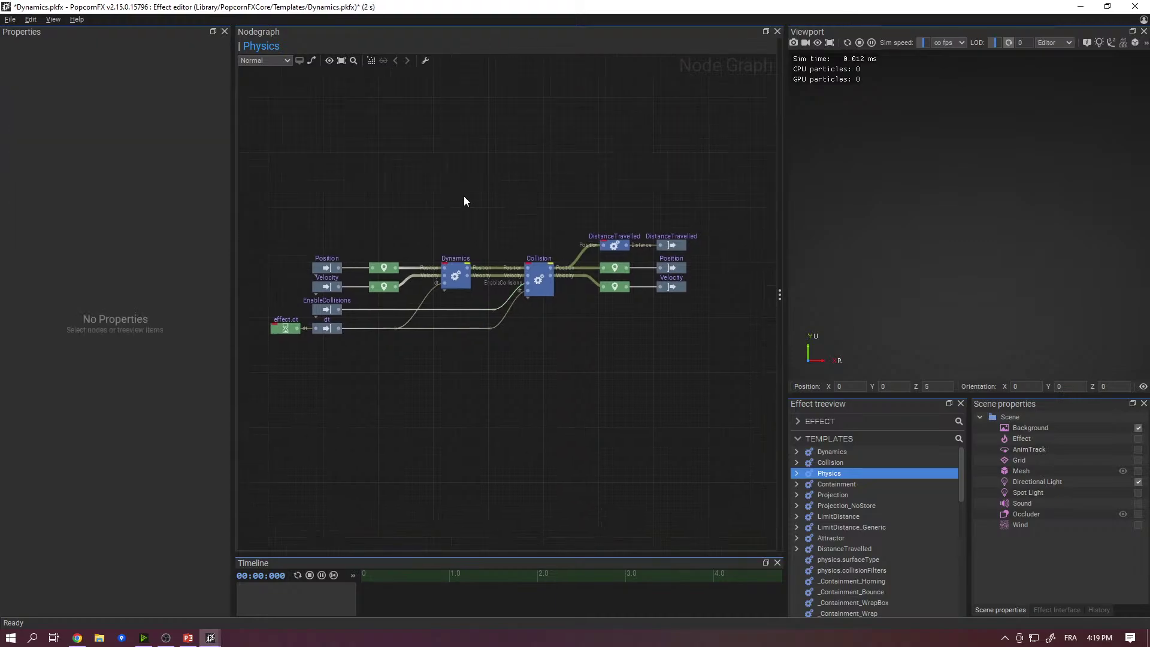
left_click(847, 473)
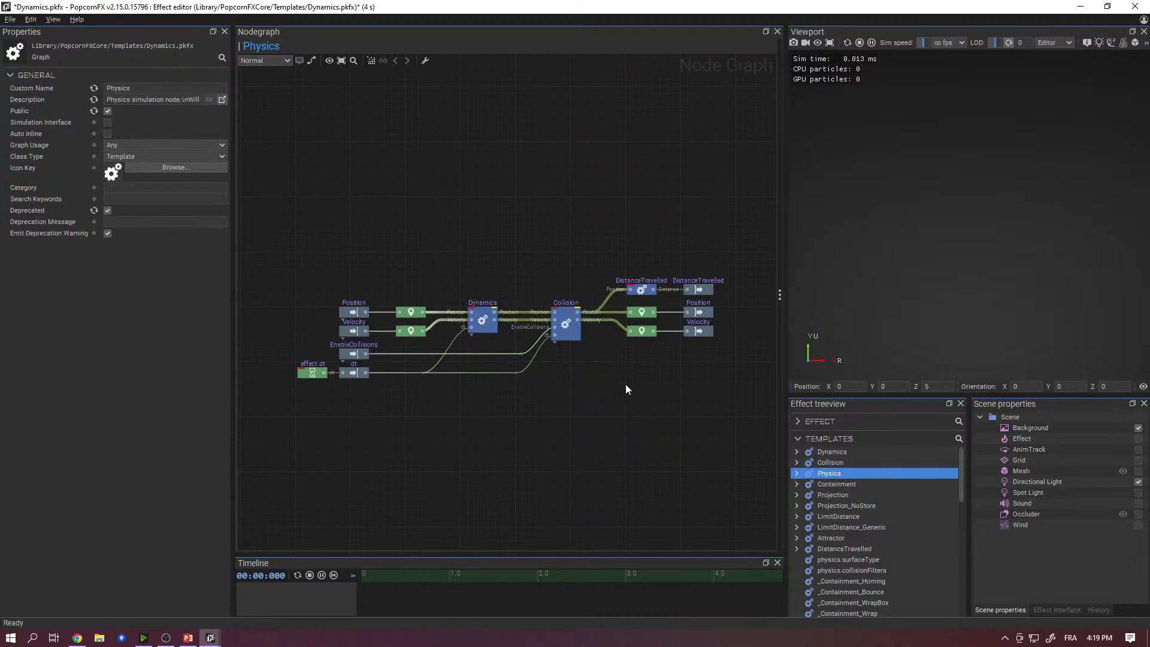
left_click(544, 201)
key("ctrl+s")
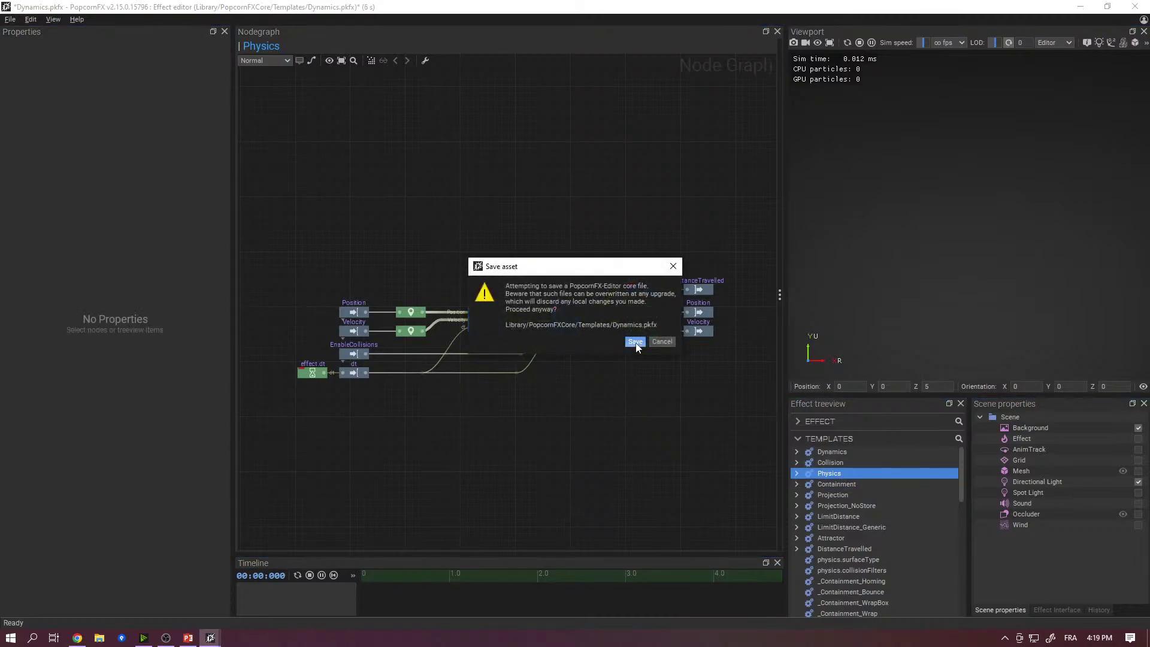
left_click(634, 342)
- Return to the 141_SpatialLayers_Closest effect and inspect the warning on the Physics node in the Insert layer
mouse_move(210, 637)
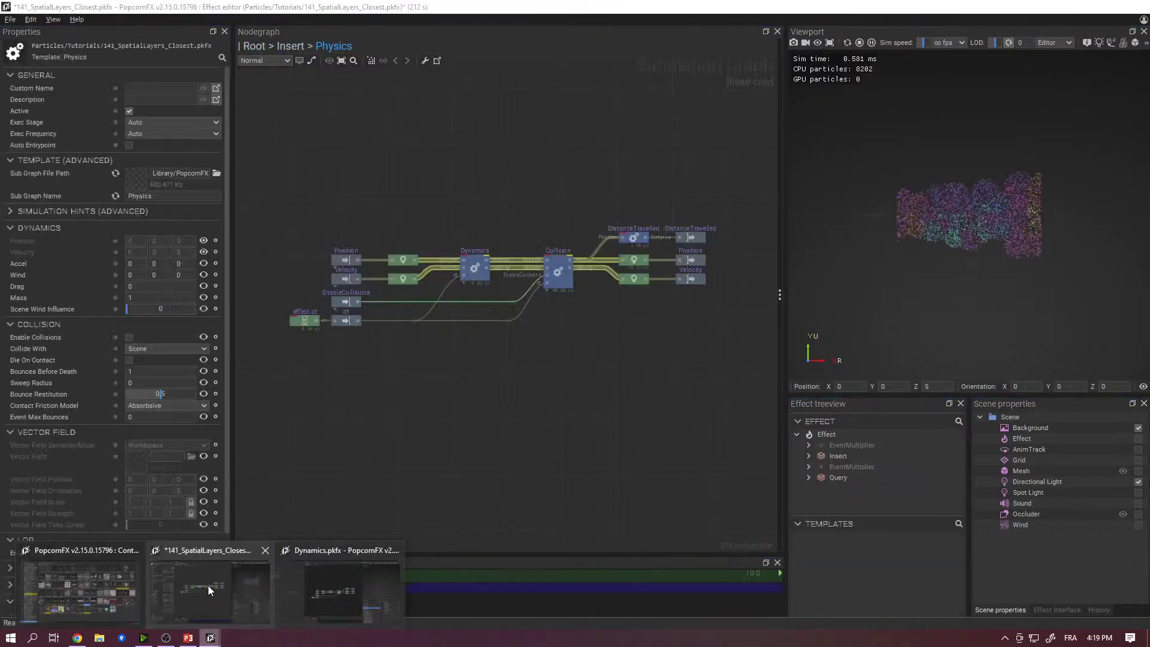
left_click(207, 584)
left_click(298, 45)
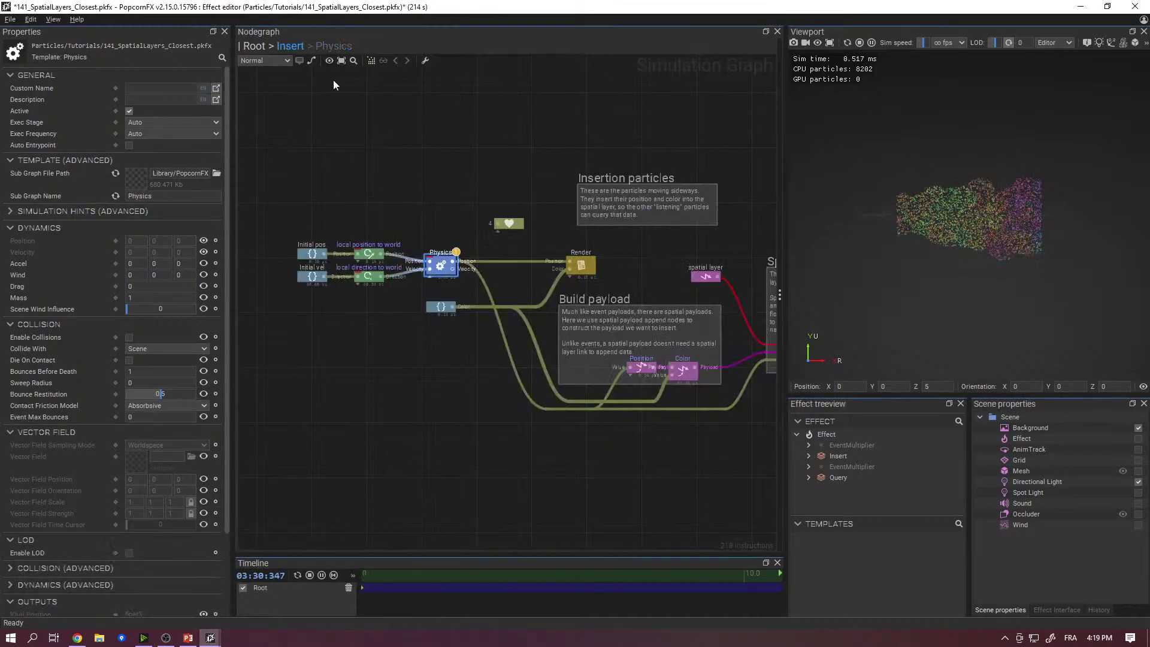
scroll(451, 179, "up", 4)
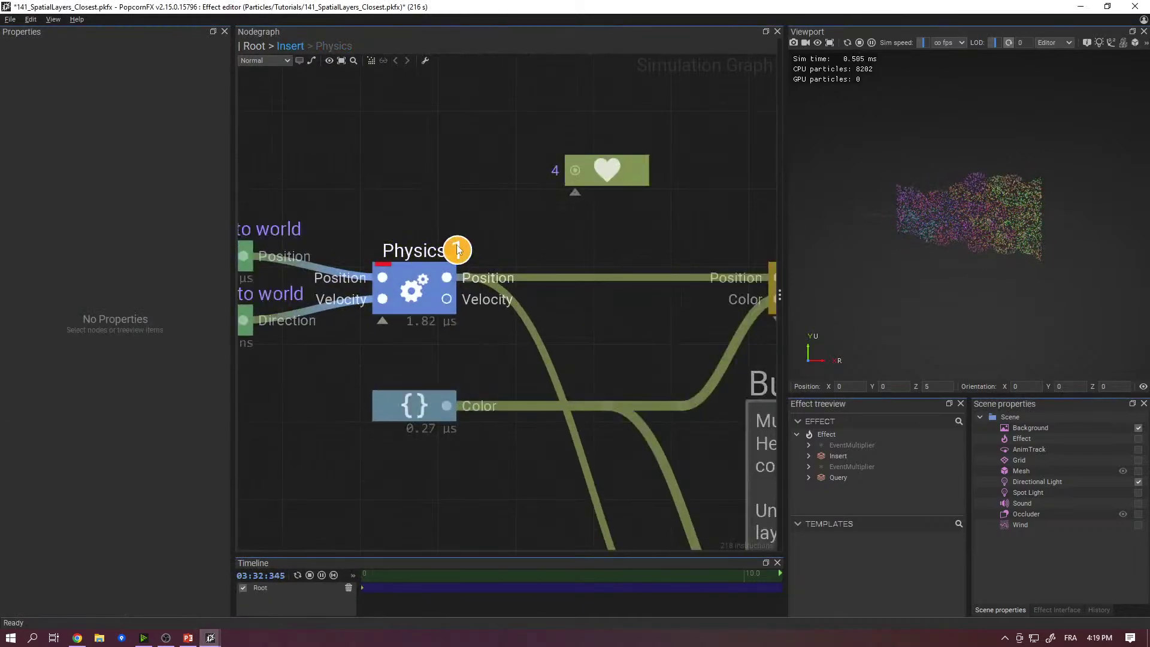
mouse_move(457, 250)
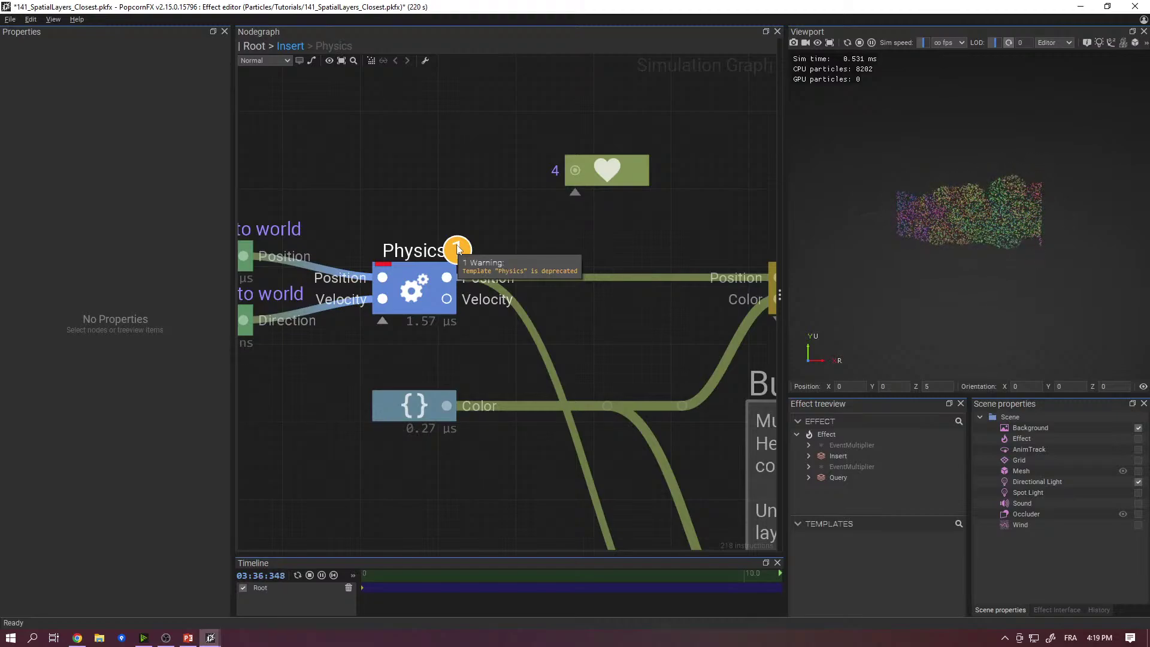
middle_click_drag(422, 206, 516, 210)
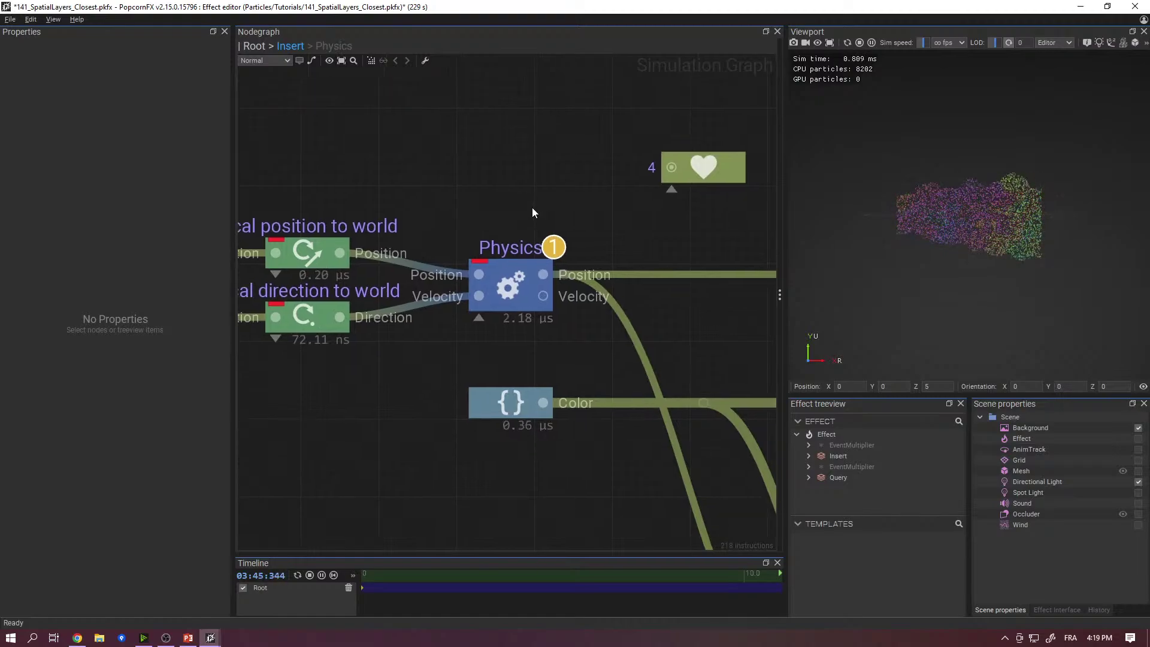
- Search the node list for "phys", go through the matching entries and close the search
left_click(526, 286)
key("space")
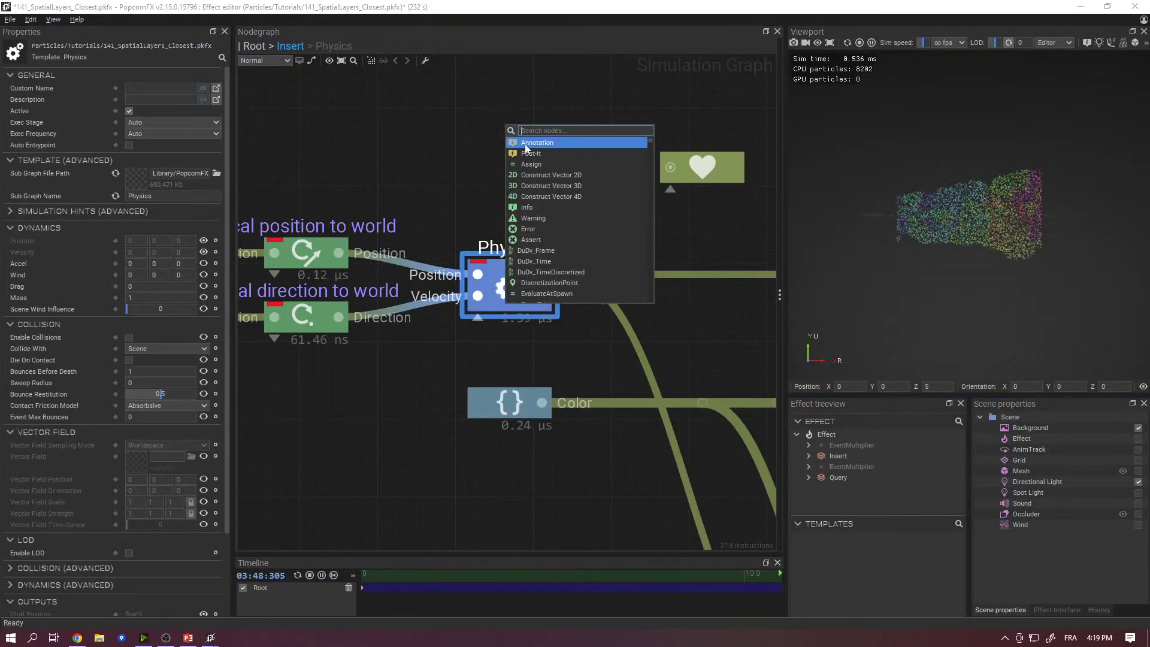
type("phys")
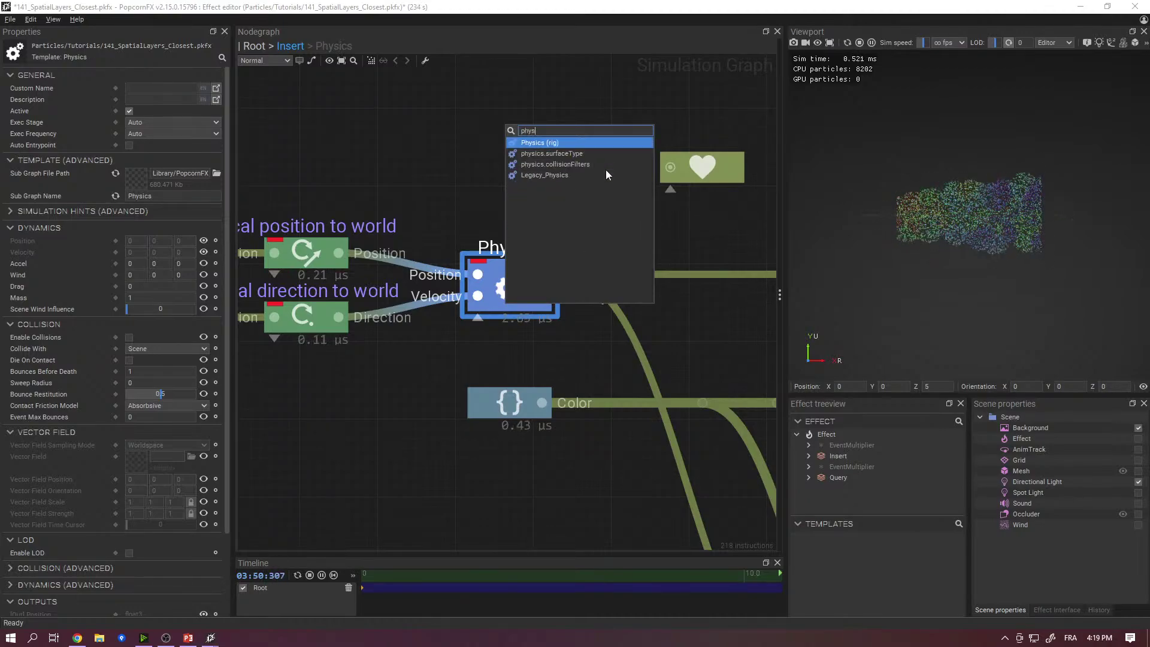
key("Up")
key("Up")
key("Up")
key("Up")
key("Down")
key("Down")
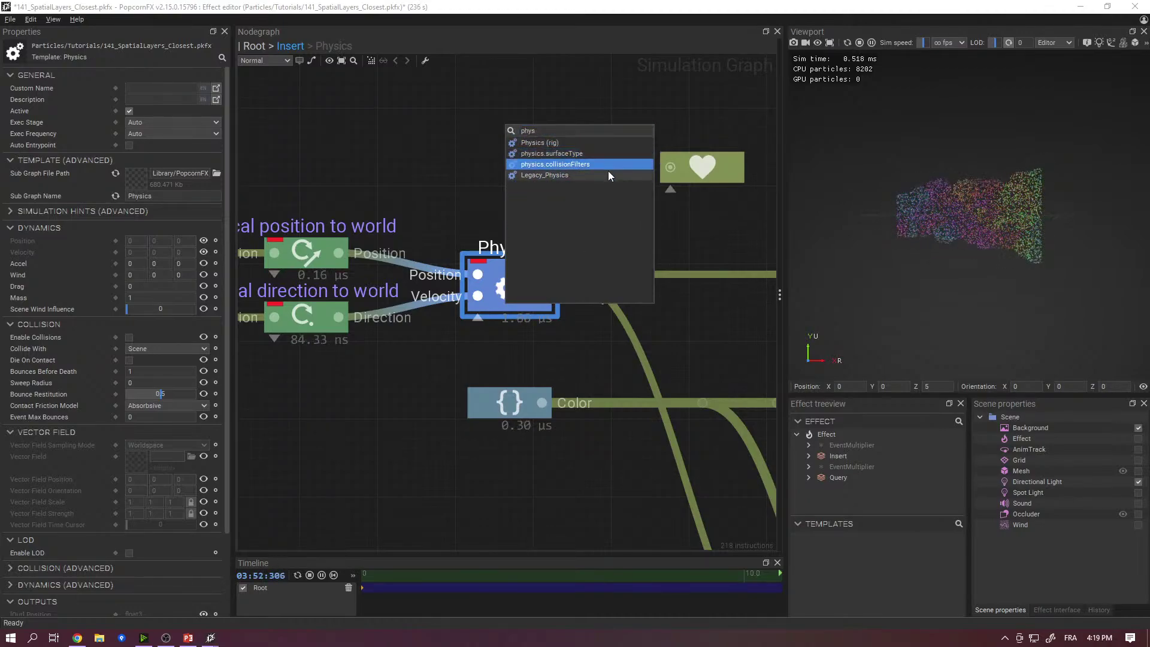
key("Down")
key("Up")
key("Up")
key("Up")
key("Down")
key("Down")
key("Down")
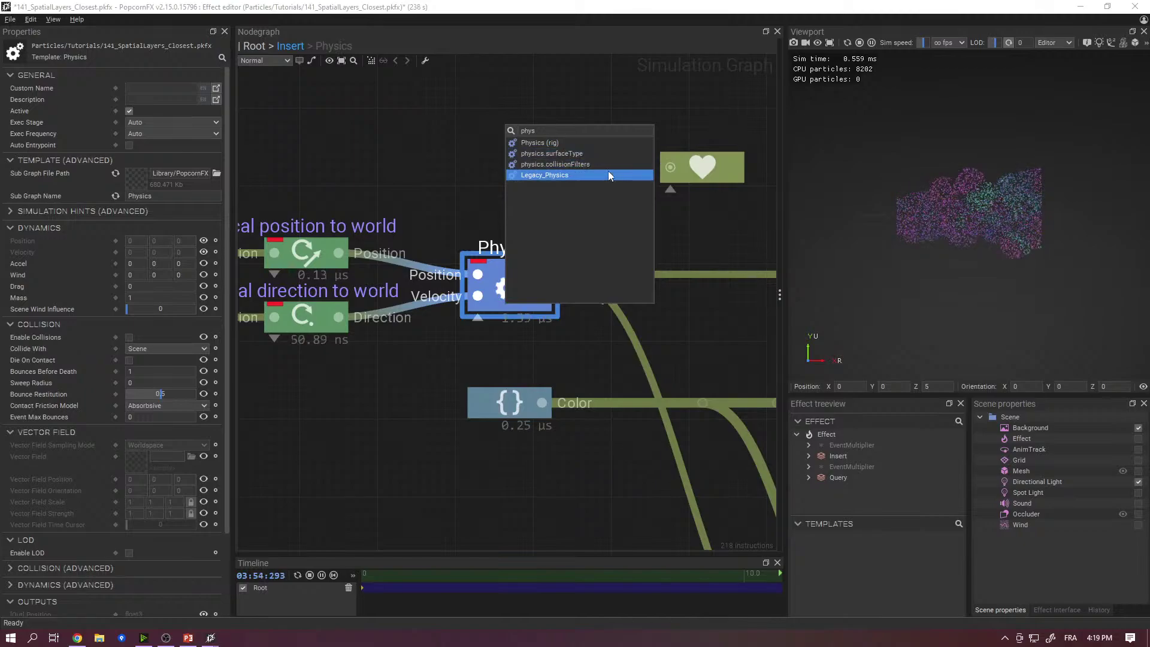
key("Up")
key("Up")
key("Up")
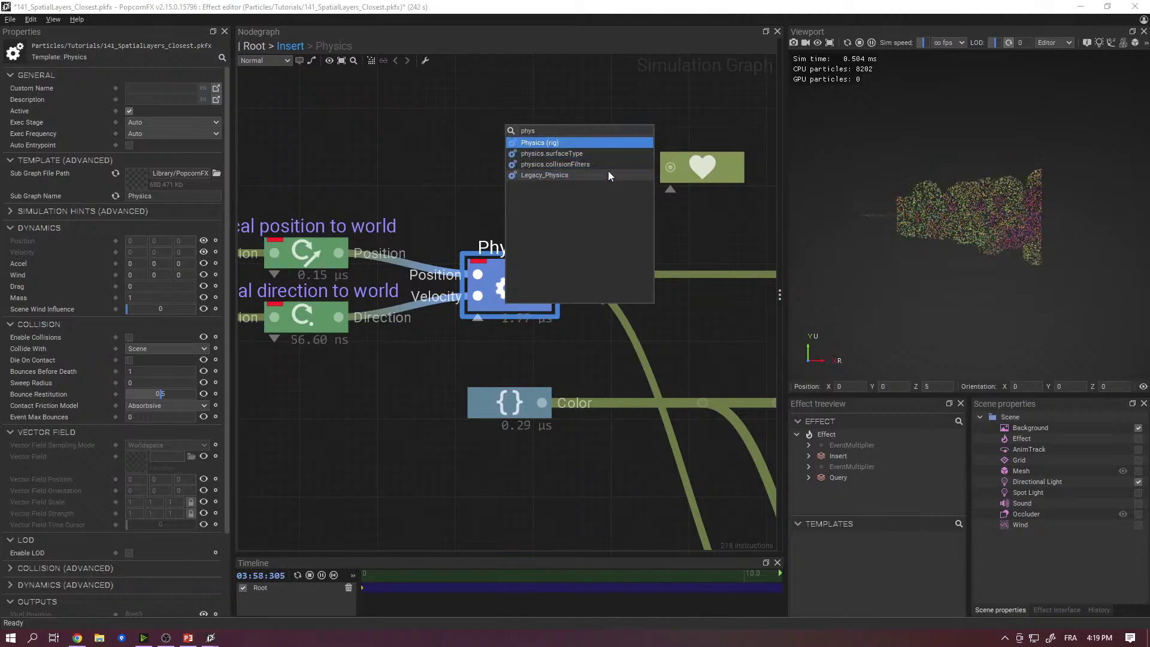
key("Return")
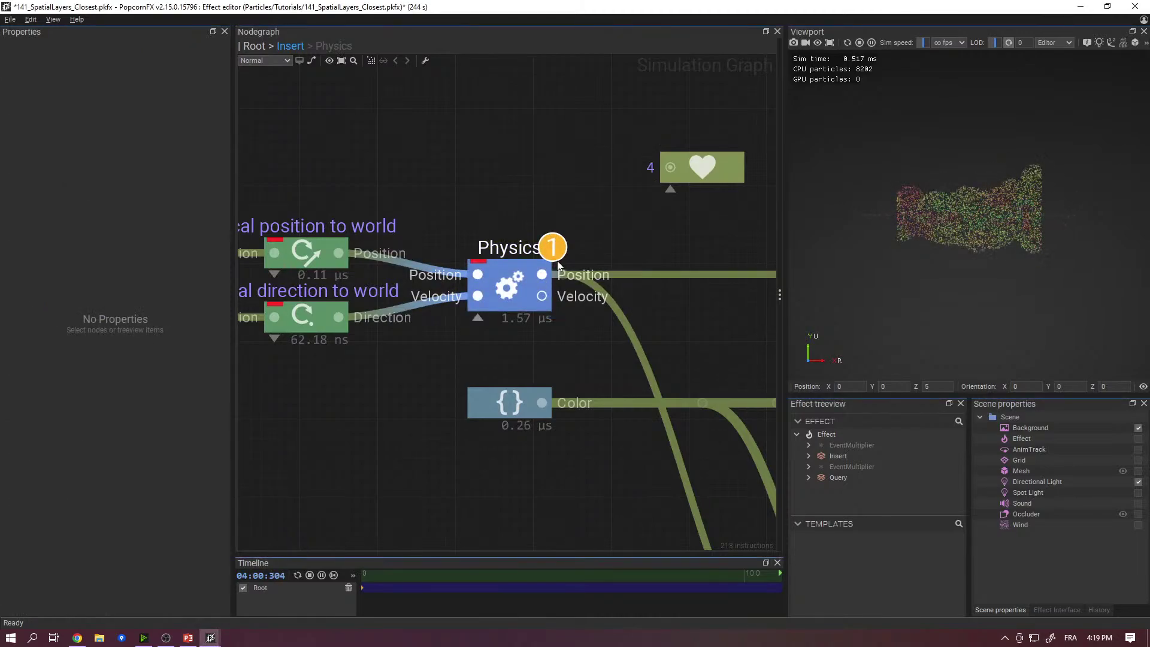
- Revert the deprecation of the Physics template in Dynamics.pkfx, save the core file and close its editor
left_click(205, 643)
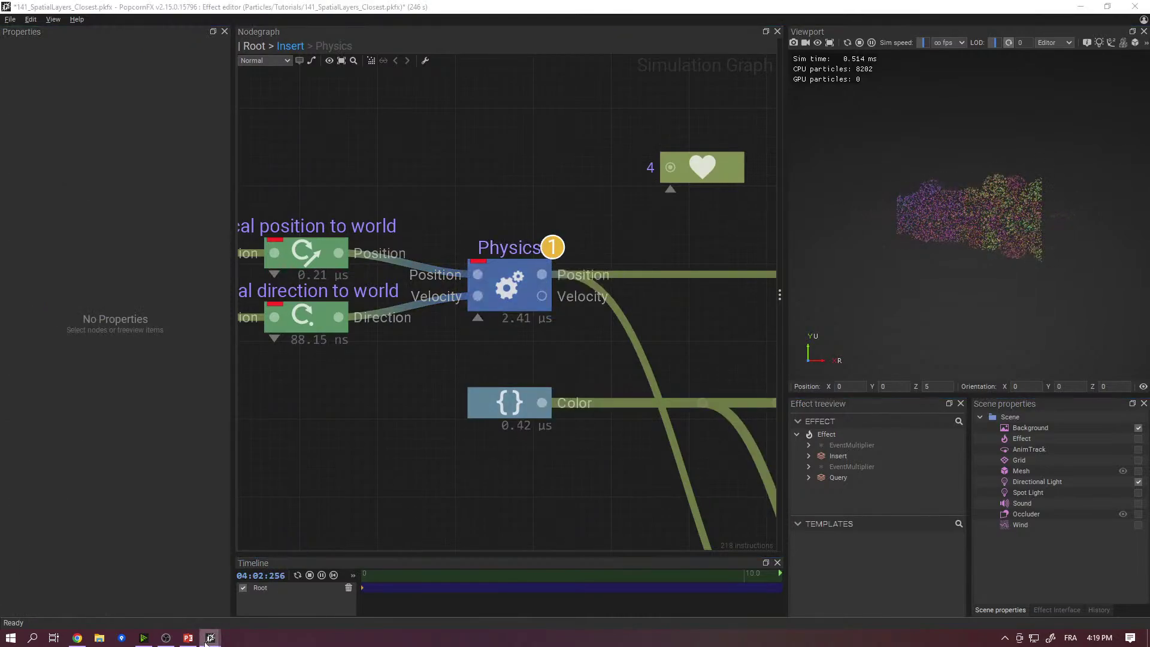
left_click(368, 587)
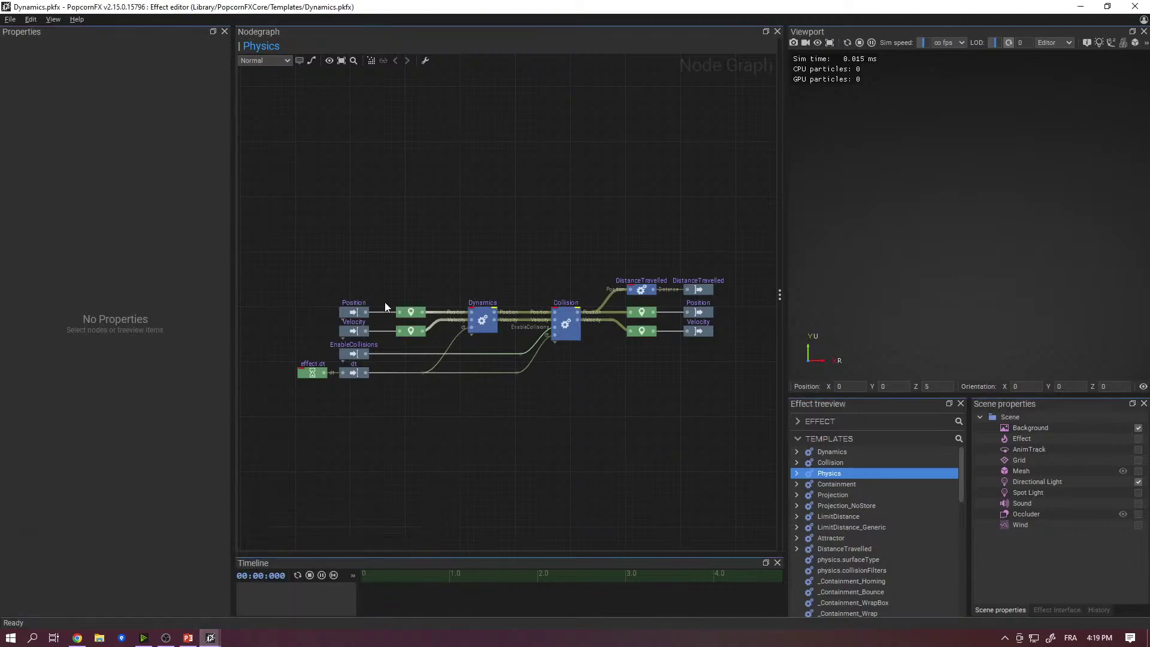
left_click(830, 474)
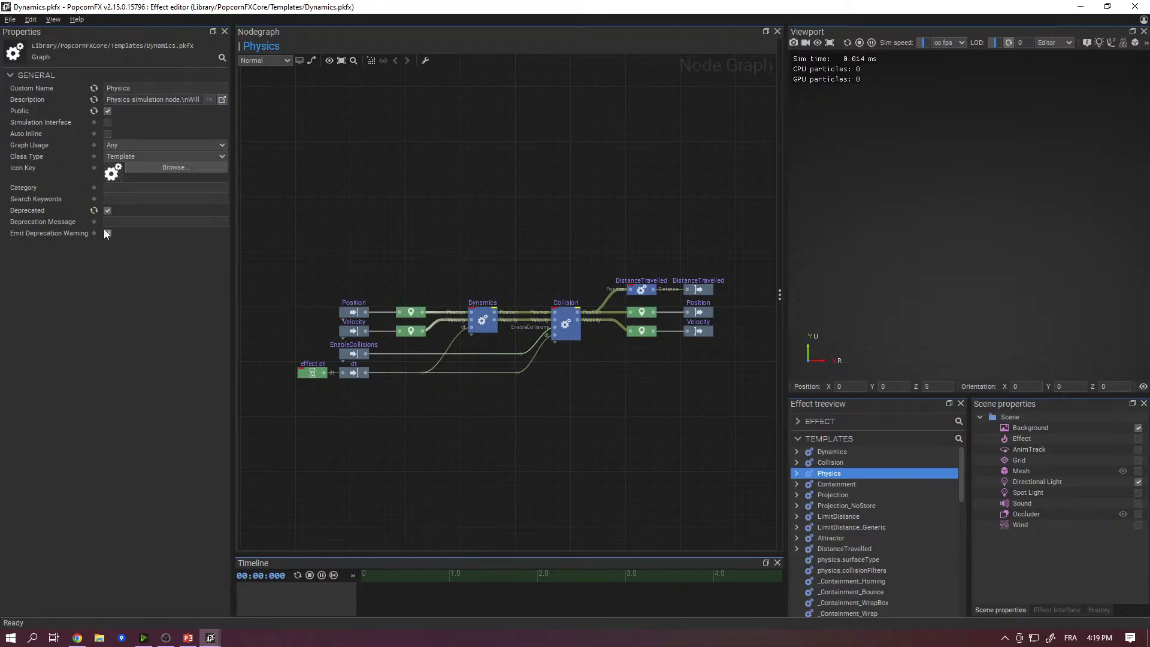
left_click(304, 265)
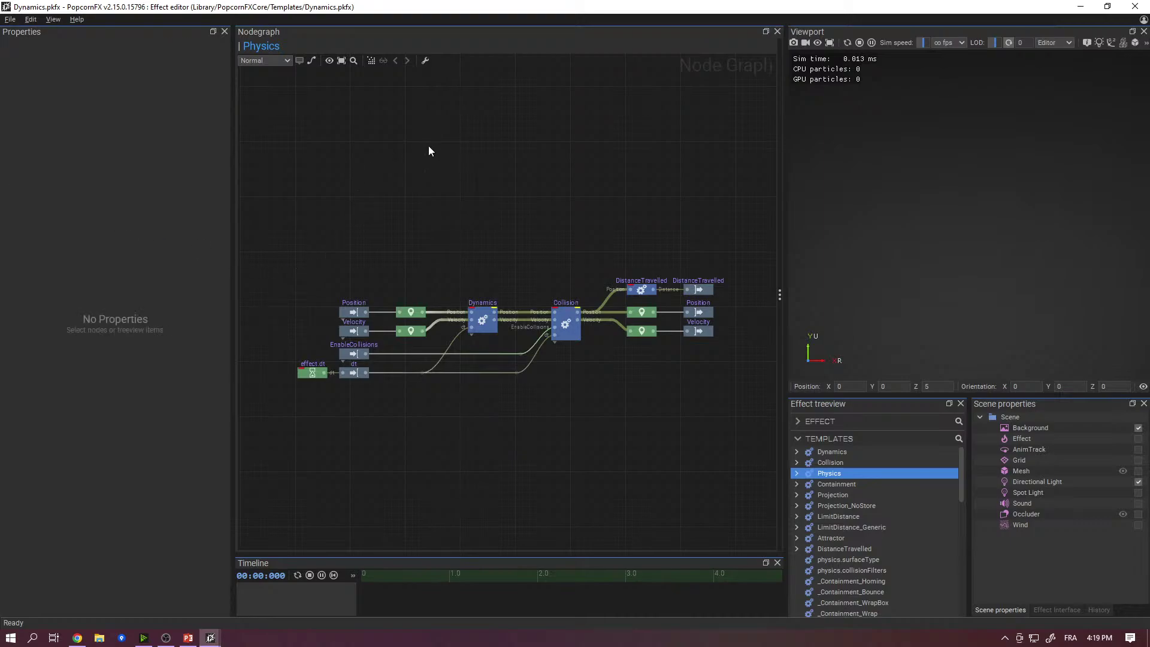
key("ctrl+s")
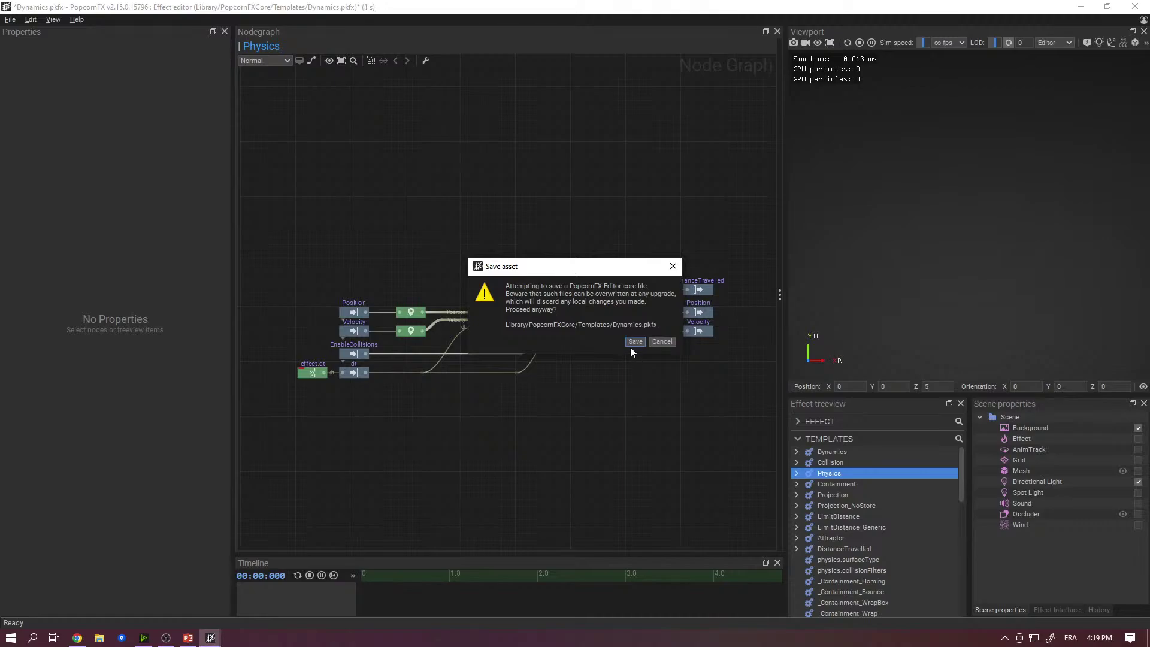
left_click(632, 343)
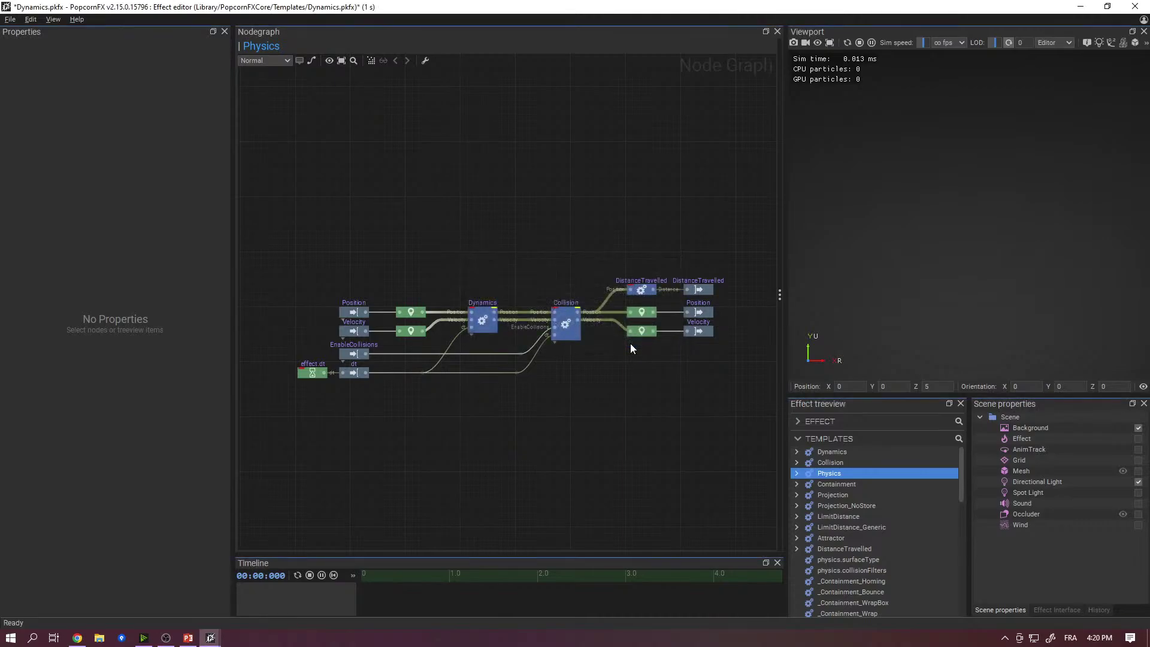
left_click(1127, 10)
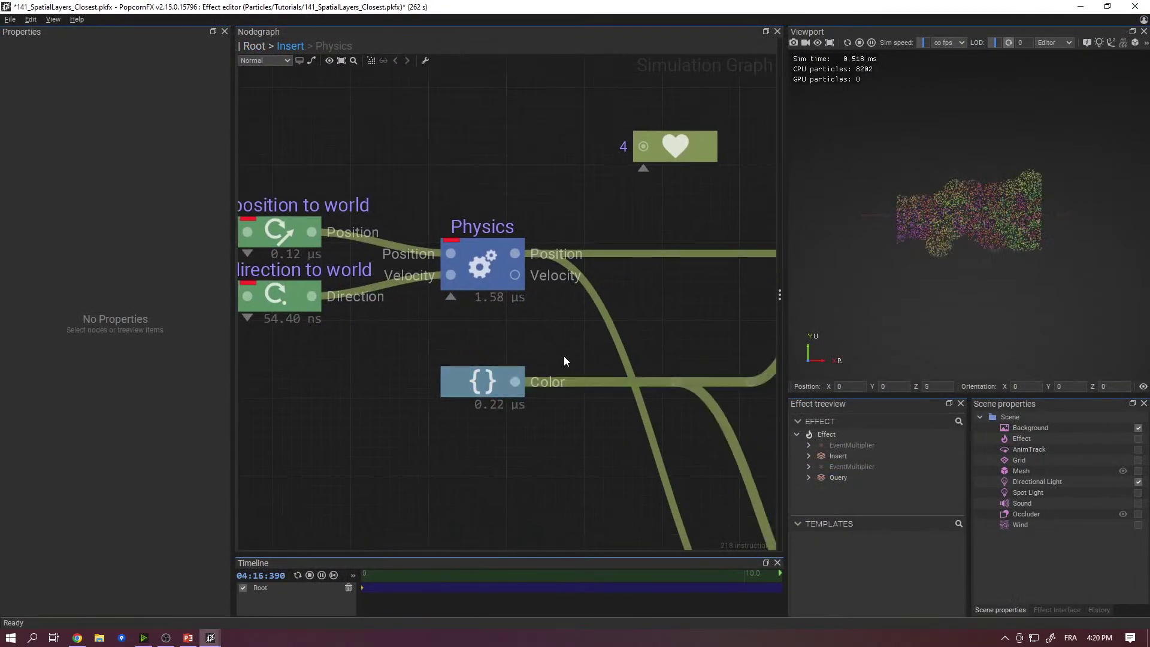
- Close the 141_SpatialLayers_Closest effect without saving its changes
scroll(545, 348, "down", 2)
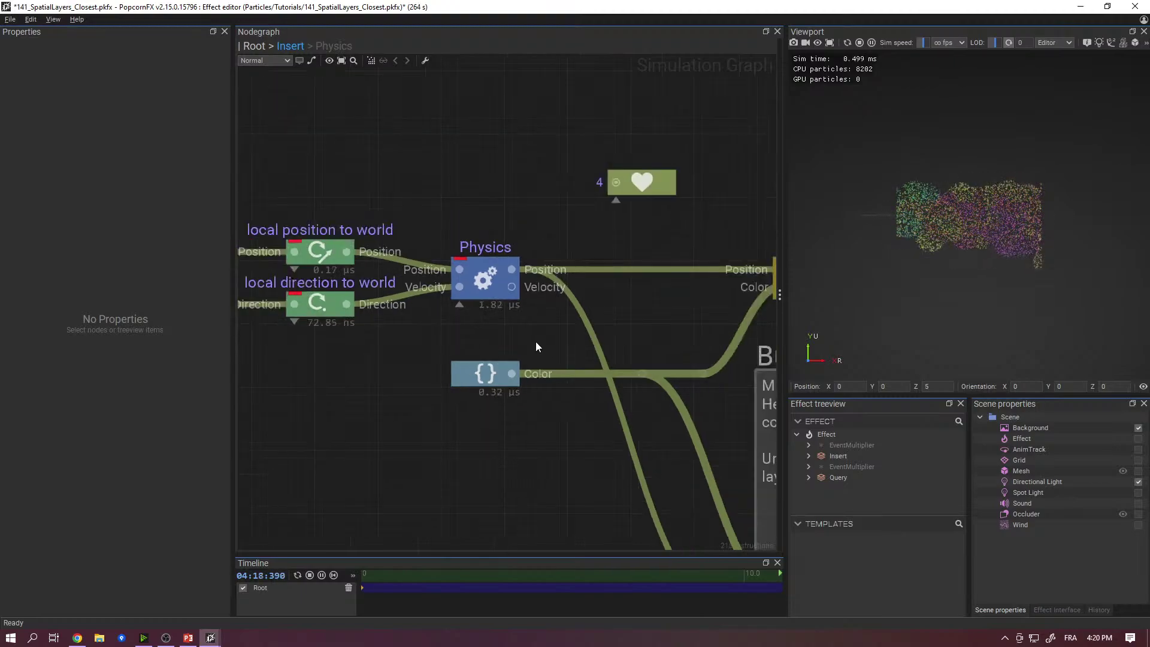
middle_click_drag(536, 346, 518, 348)
left_click(1135, 6)
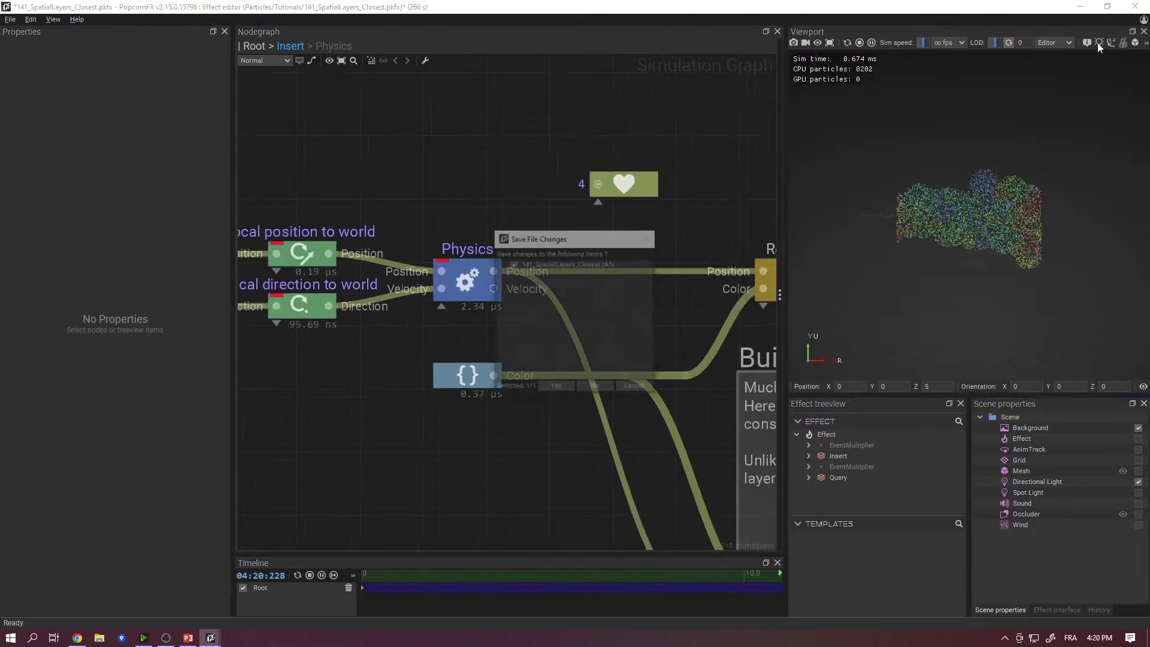
left_click(587, 389)
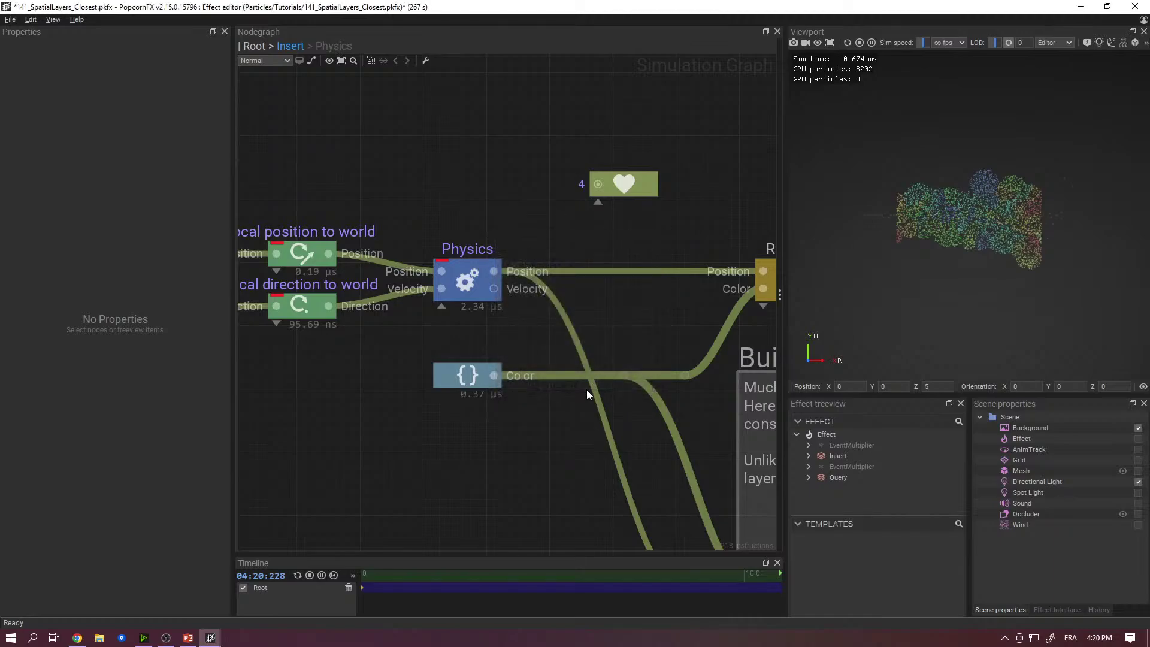
- Open the 220_RandWithSeed_Basics tutorial effect from the content browser and view its particles up close
left_click(723, 514)
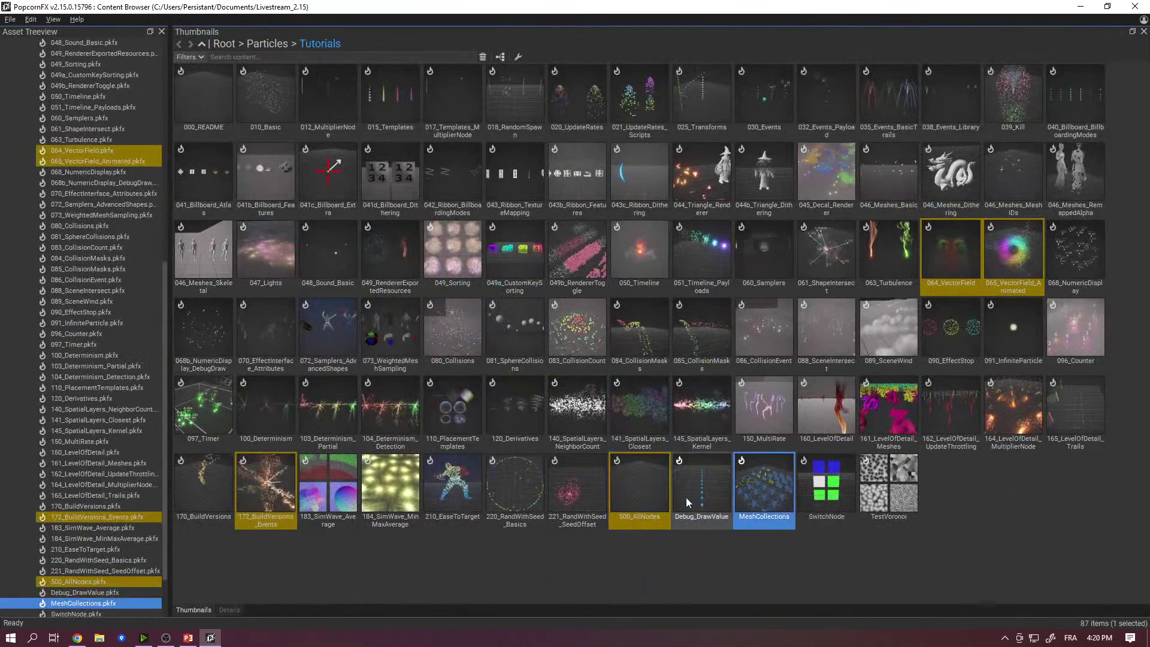
left_click(528, 491)
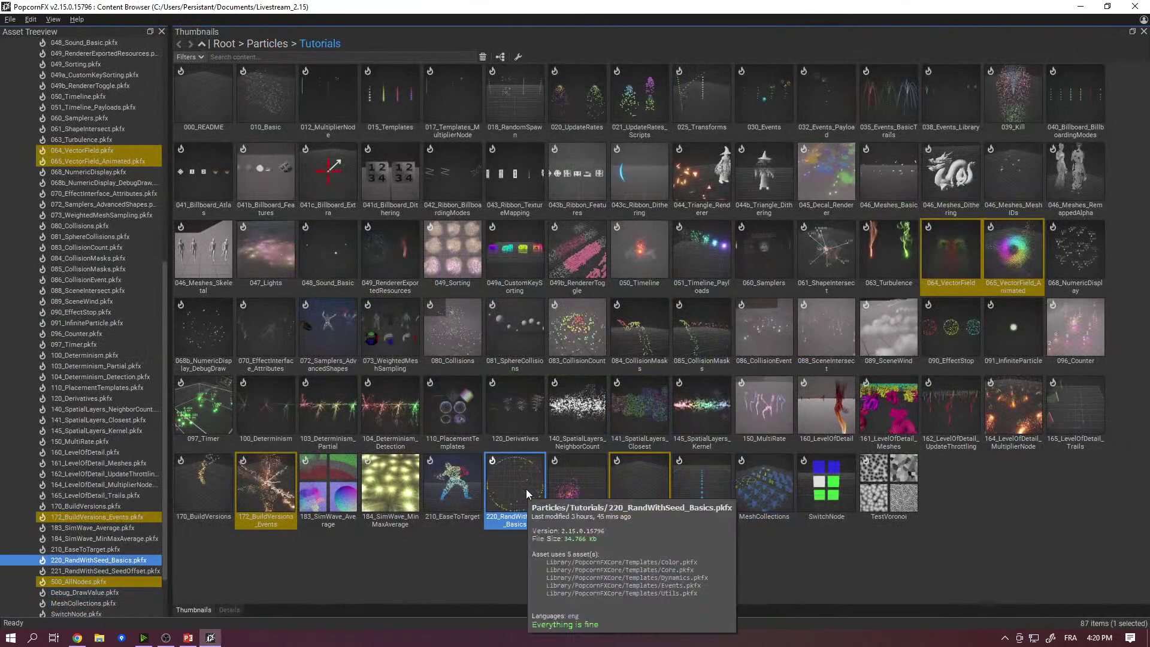
double_click(526, 489)
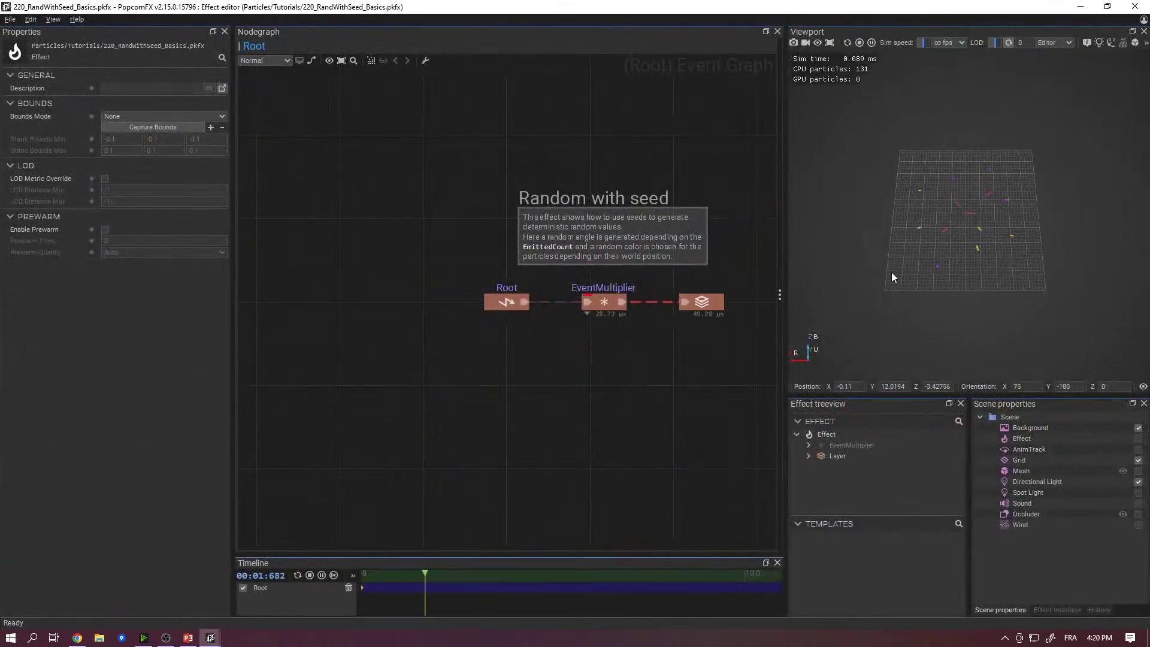
scroll(955, 260, "up", 5)
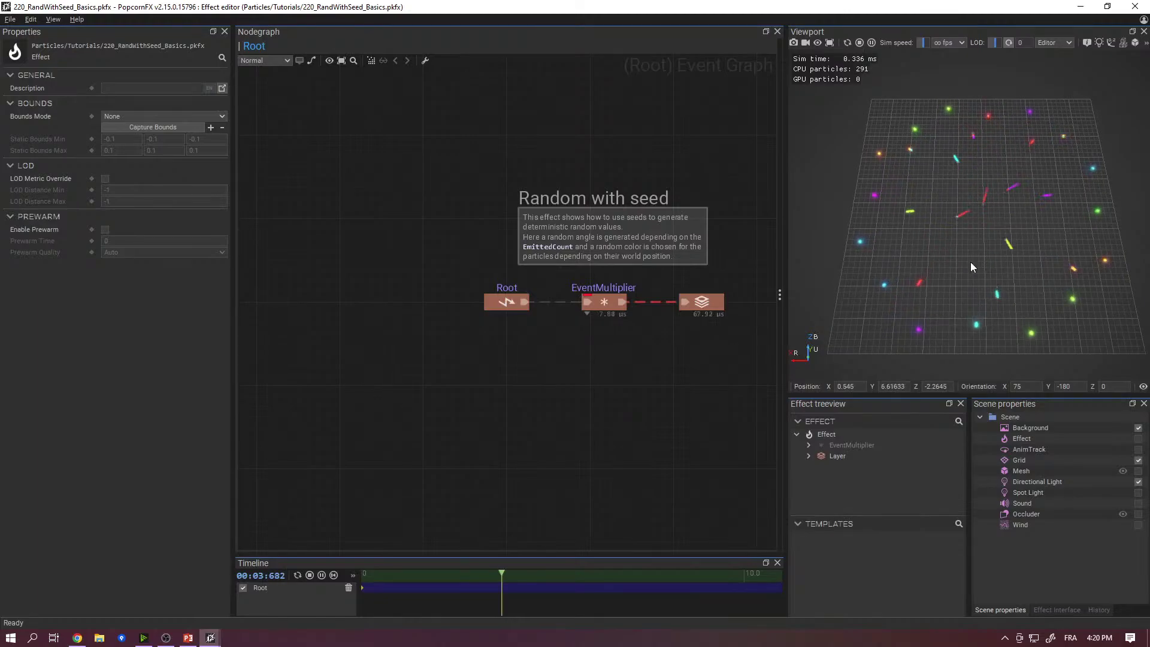
- Open the layer's simulation graph and examine the RandomFromSeed node's random seed properties
middle_click_drag(555, 381, 473, 409)
scroll(536, 375, "up", 3)
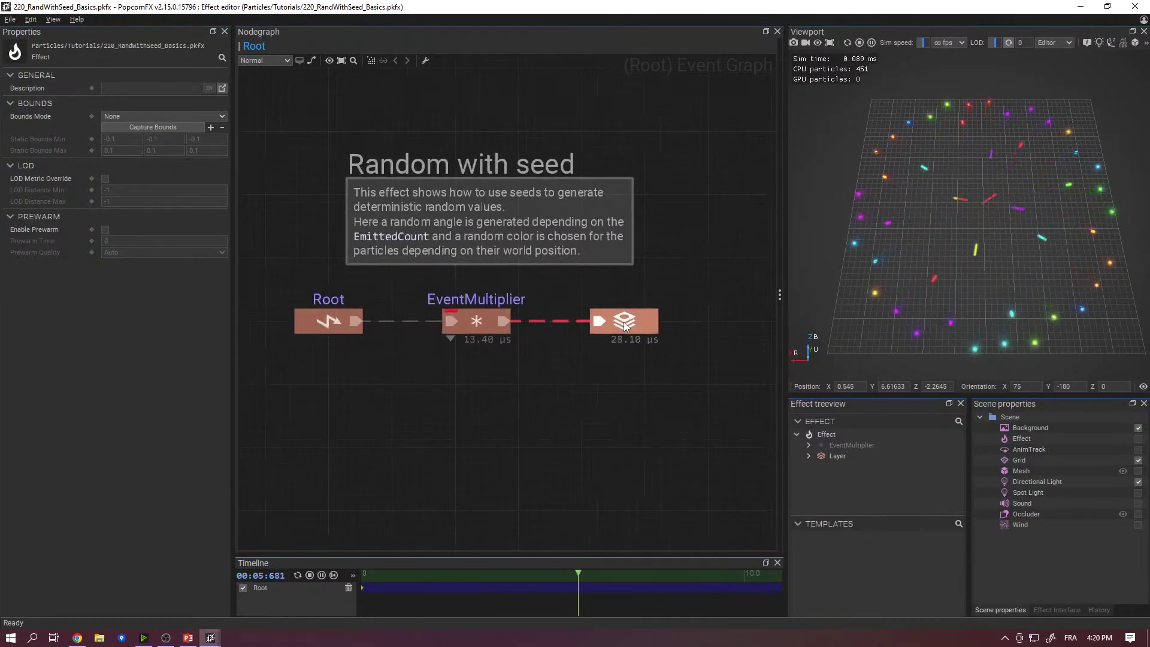
double_click(623, 327)
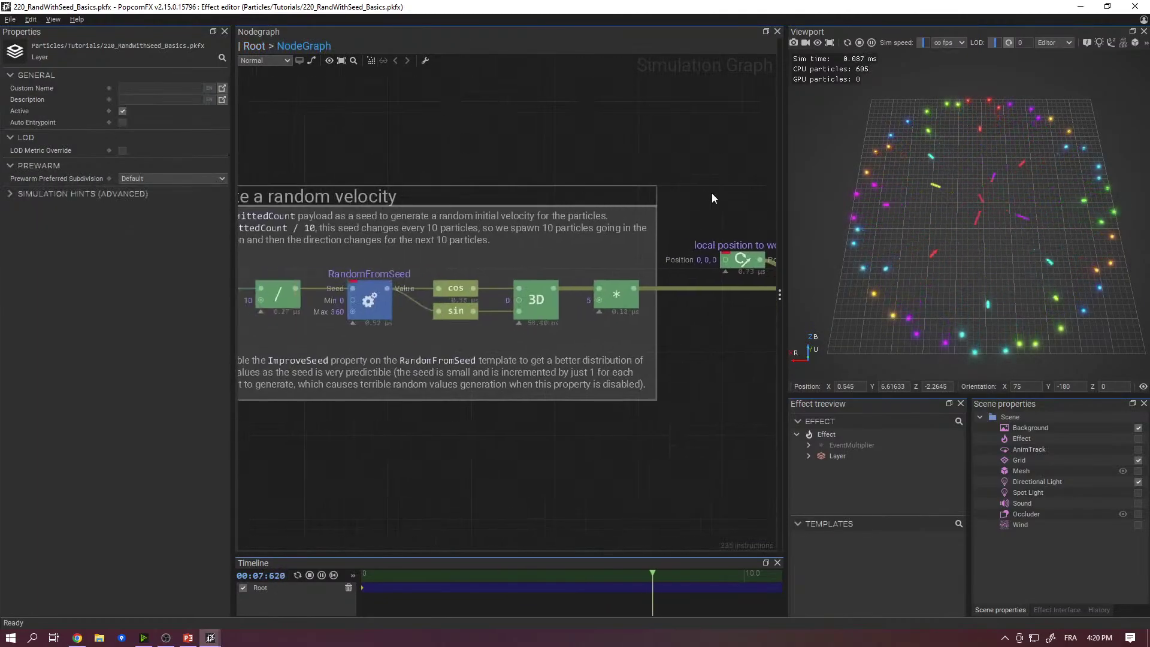
left_click(477, 313)
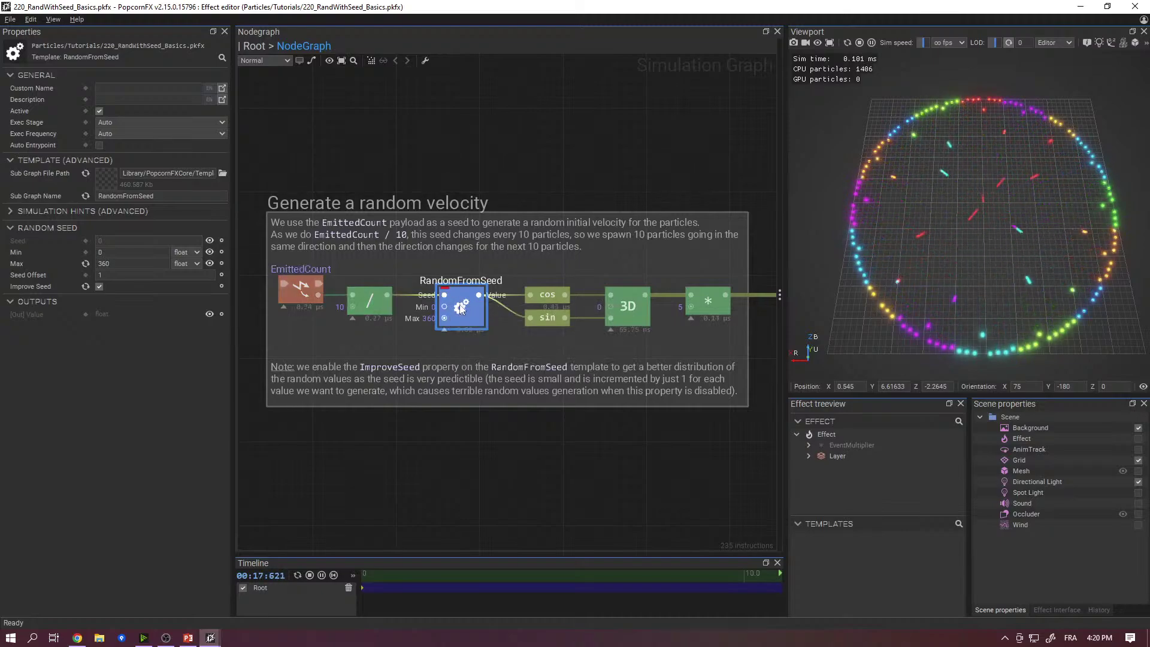
mouse_move(449, 312)
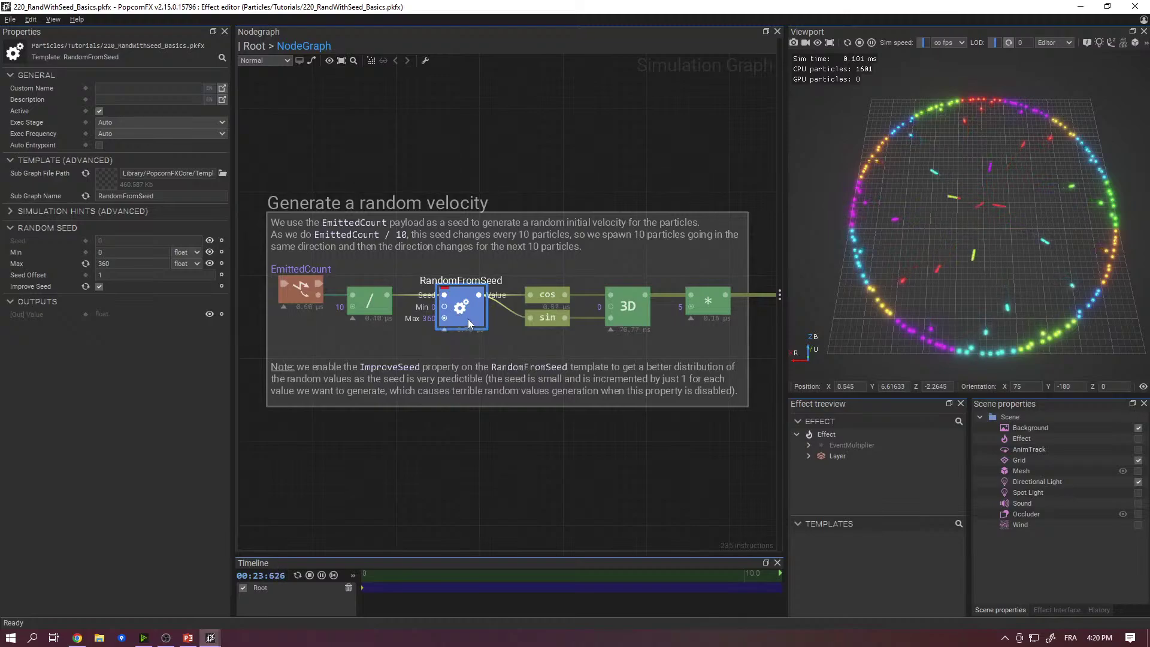
- Examine the node chain that generates the random velocity, from EmittedCount through RandomFromSeed to the final multiplication
left_click(384, 348)
middle_click_drag(313, 303, 354, 316)
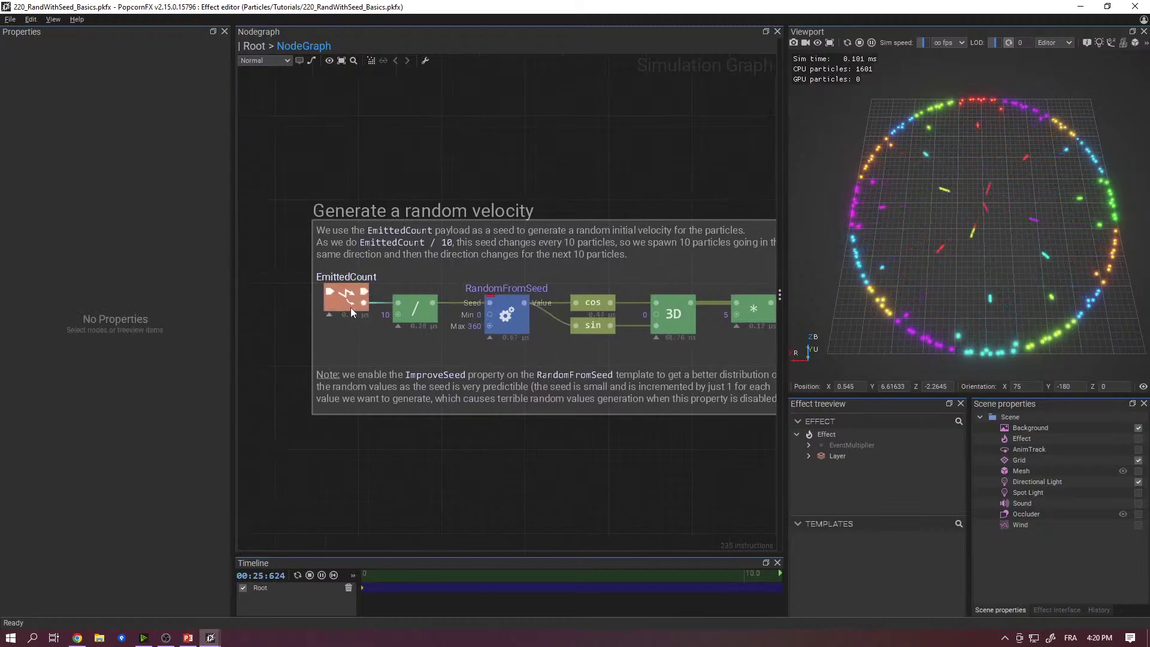
middle_click_drag(421, 328, 383, 327)
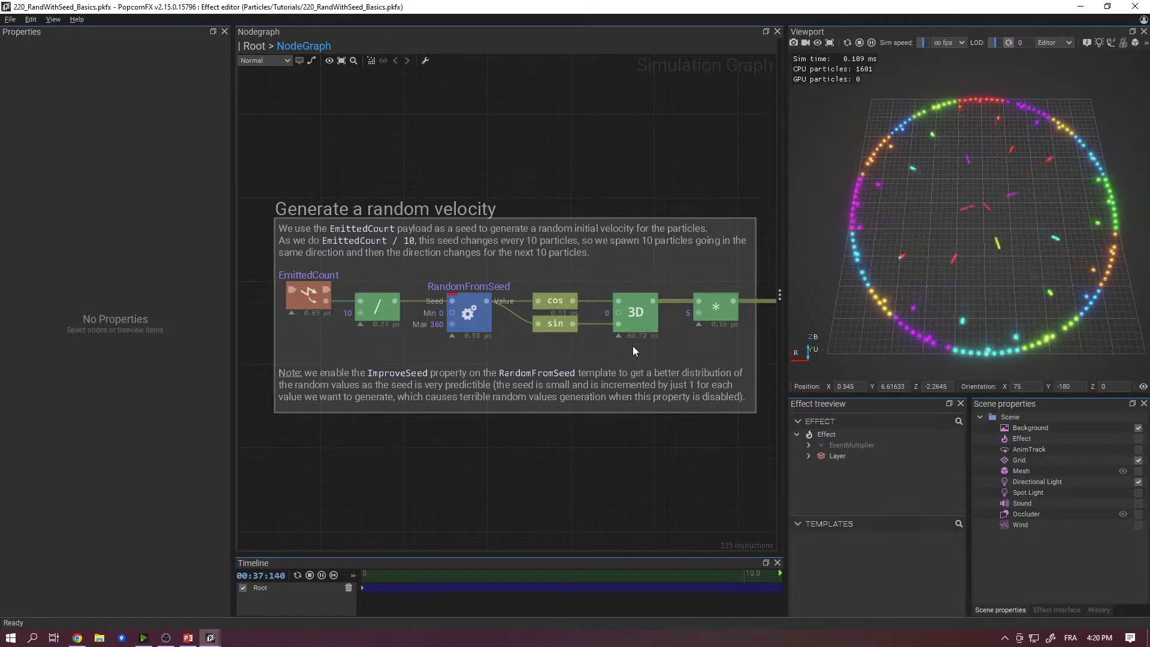
- Pause the simulation and select the horizontal red group of particles near the grid's centre for debugging
scroll(1008, 224, "up", 5)
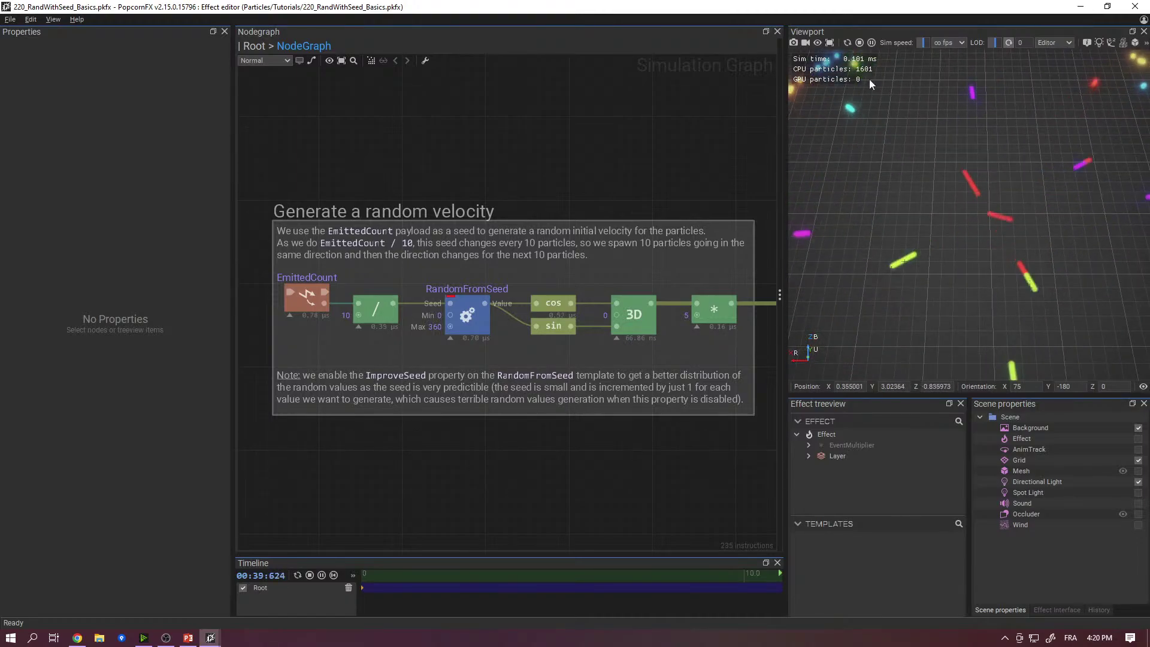
left_click(874, 45)
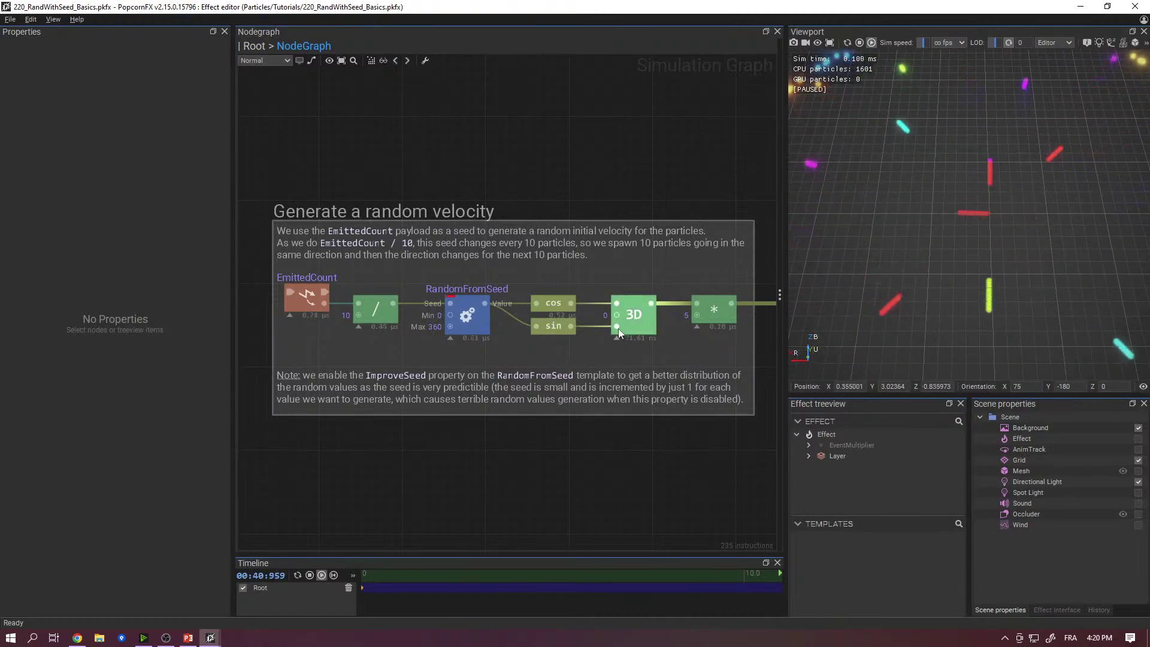
middle_click_drag(618, 328, 353, 358)
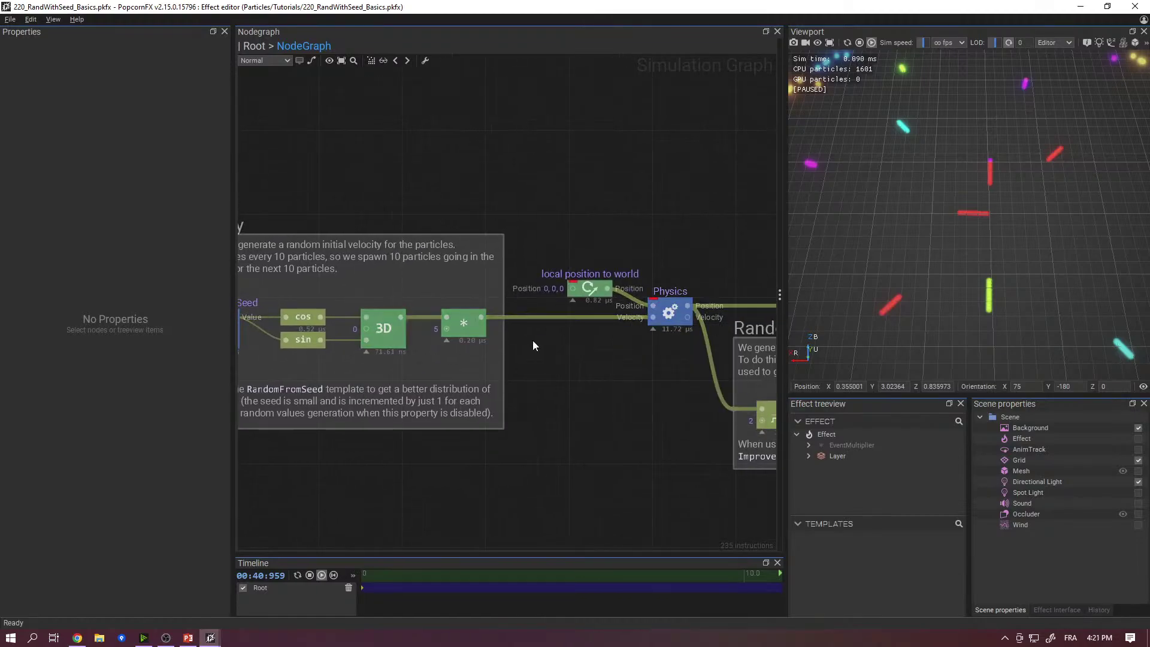
middle_click_drag(533, 345, 779, 321)
scroll(994, 179, "up", 1)
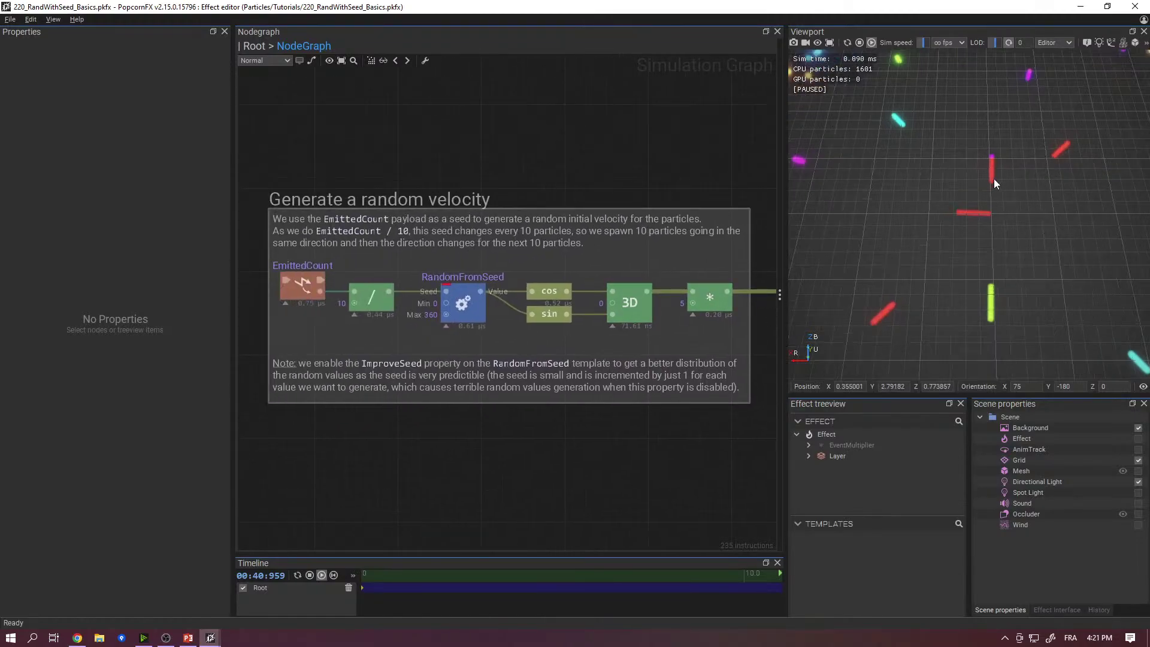
scroll(929, 178, "up", 3)
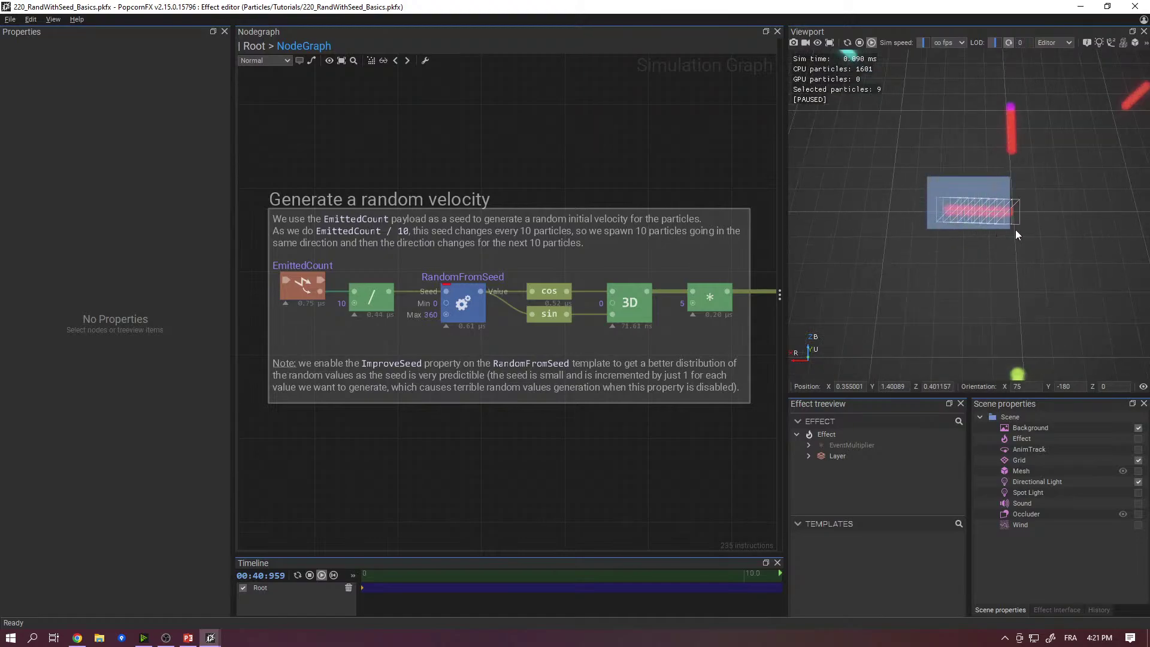
left_click_drag(1016, 229, 1021, 232)
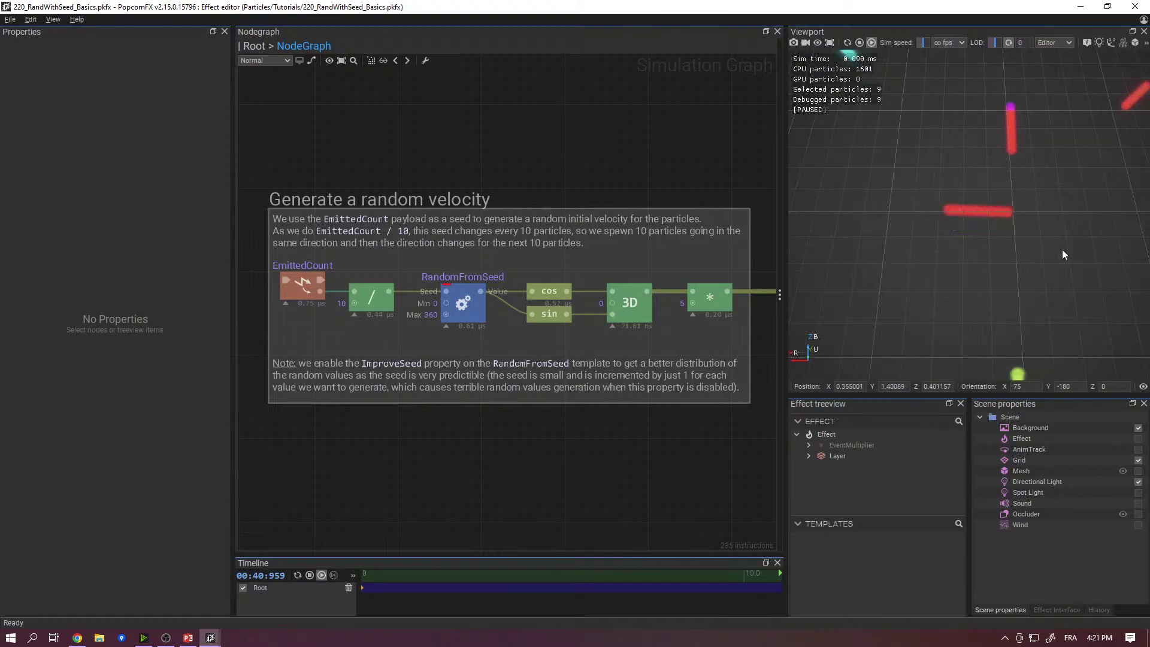
left_click(895, 183)
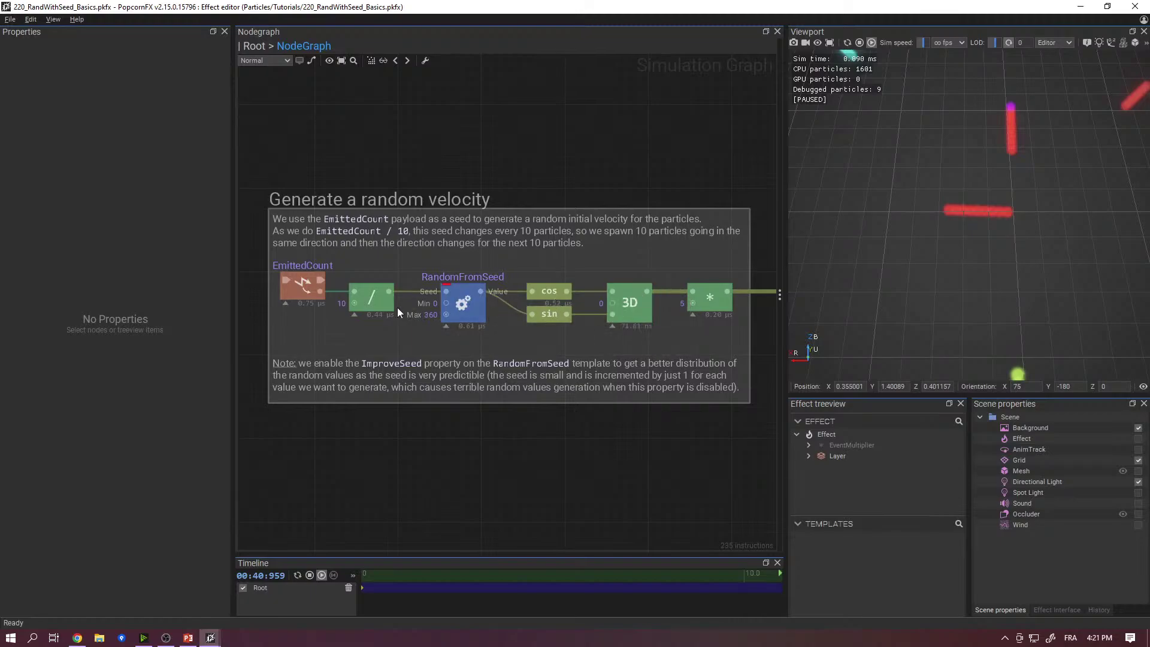
- Inspect the properties of the division node and the RandomFromSeed node in the velocity section, comparing them with the particle directions
left_click(365, 306)
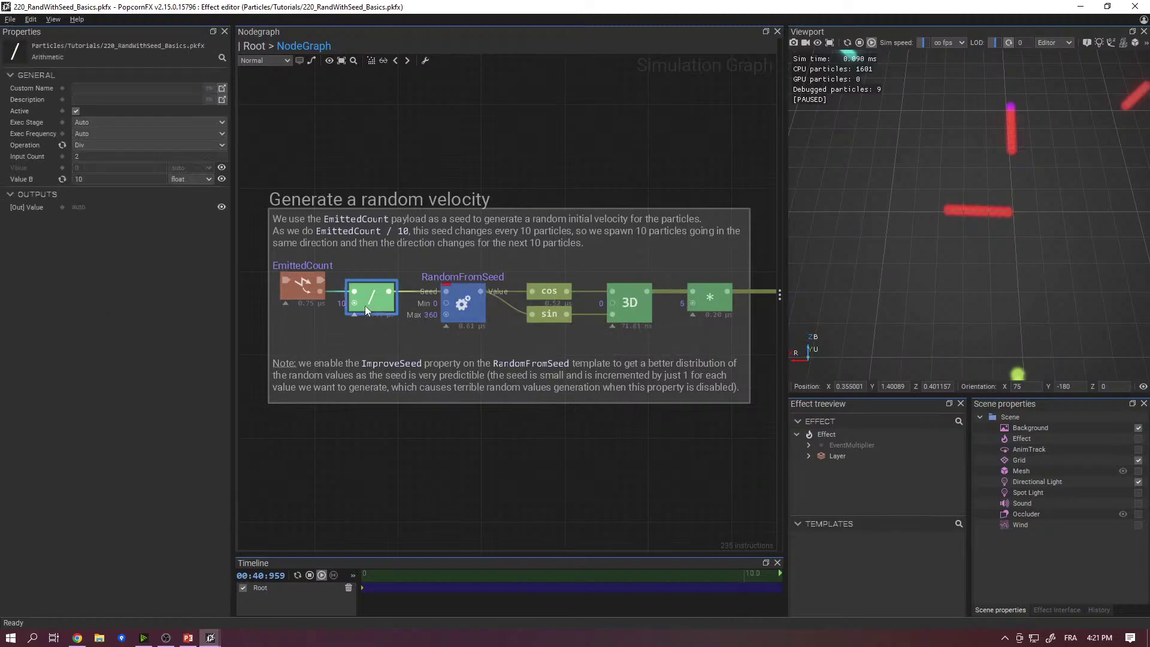
left_click(467, 308)
scroll(951, 222, "down", 5)
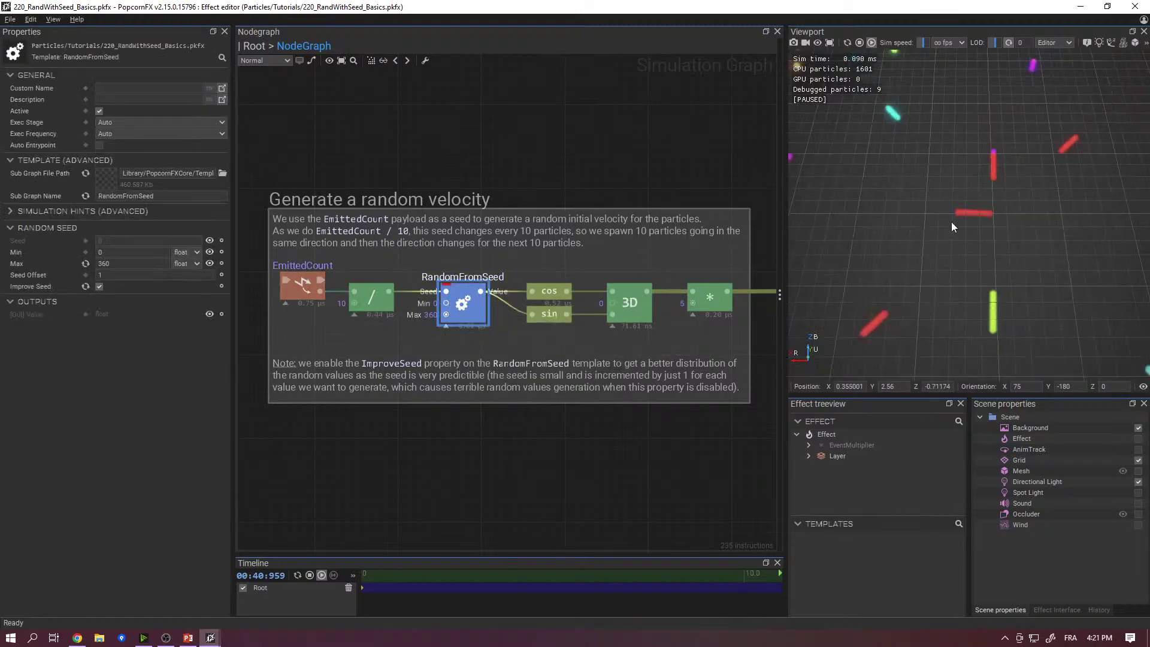
scroll(1006, 228, "down", 2)
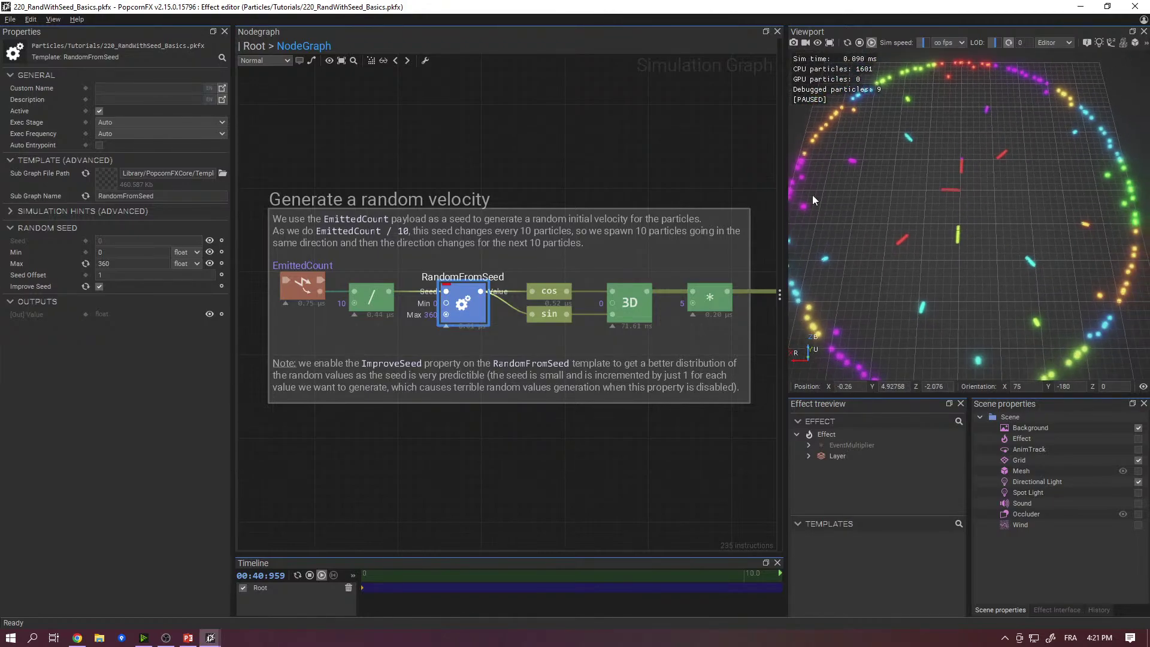
scroll(674, 278, "down", 5)
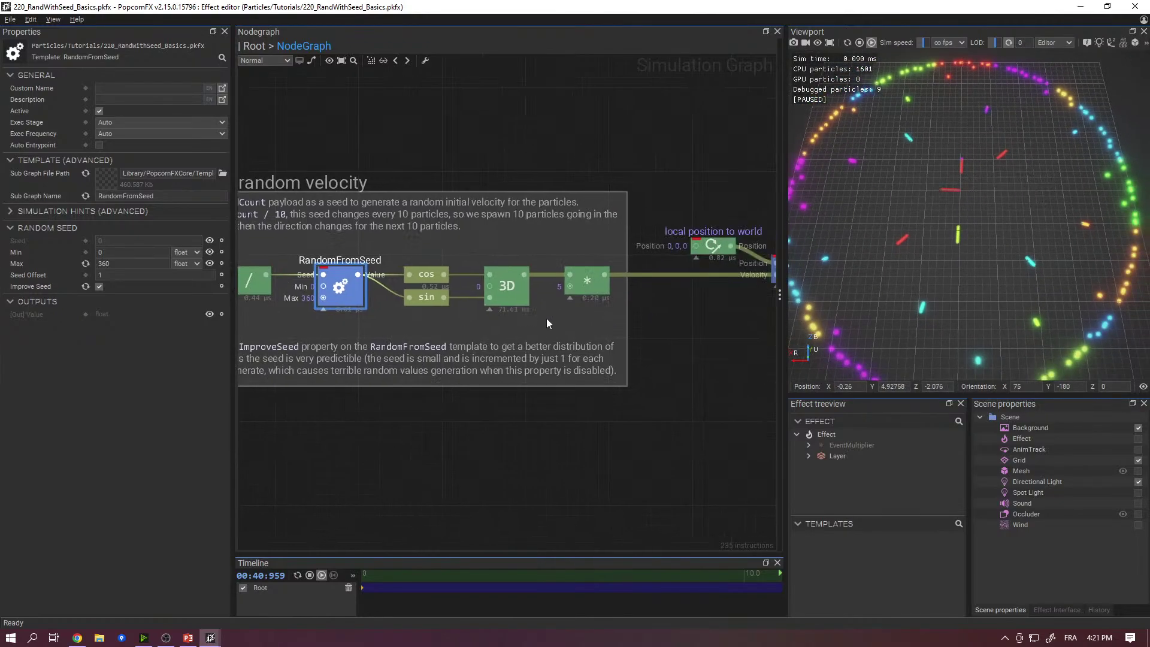
- Examine the Random color from position section and the debug values along its seed and color nodes
scroll(558, 336, "up", 4)
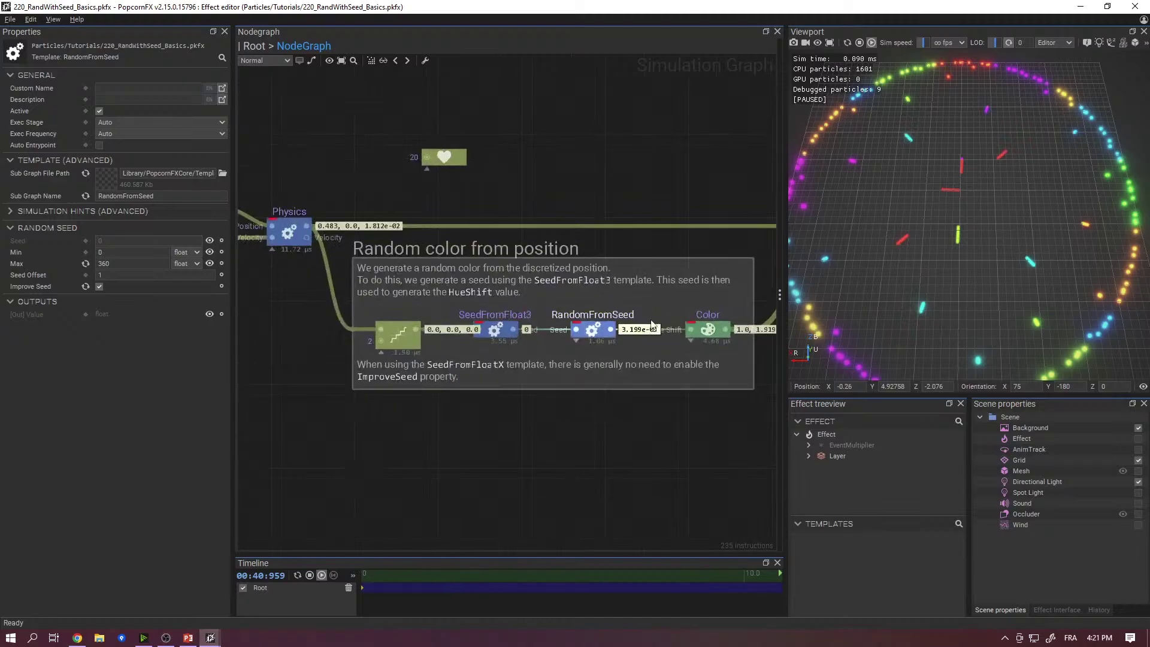
left_click(558, 354)
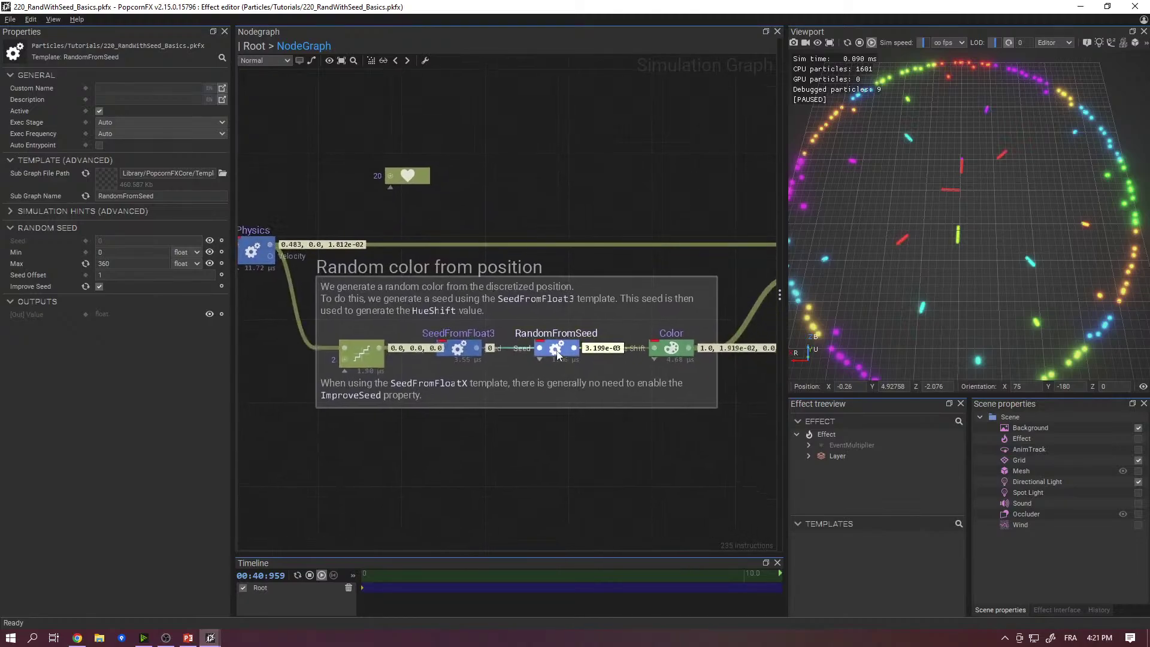
left_click(610, 442)
scroll(893, 325, "down", 3)
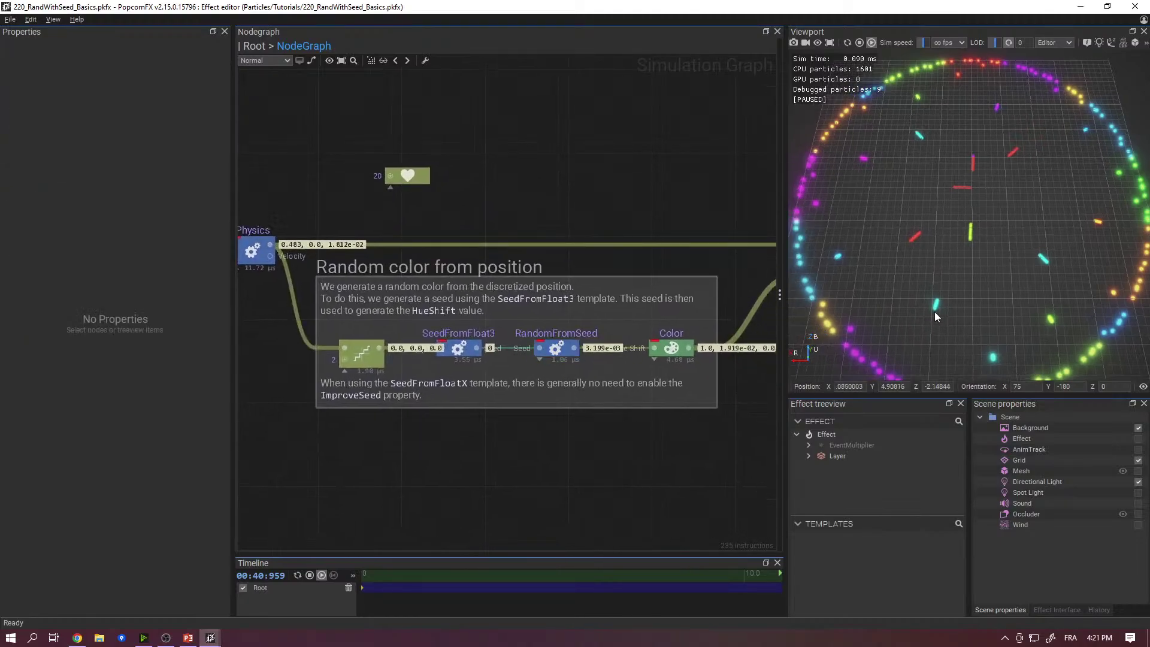
middle_click_drag(310, 349, 502, 352)
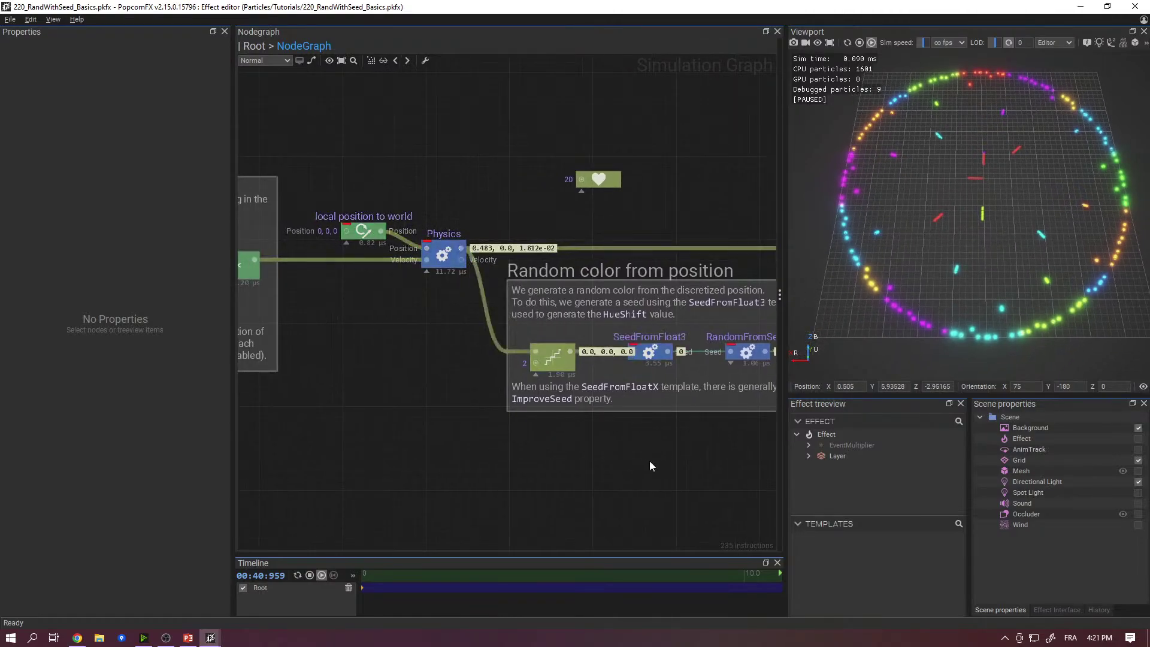
middle_click_drag(649, 460, 505, 449)
- Inspect the SeedFromFloat3 node's properties and search the available nodes for "seed"
scroll(513, 380, "up", 3)
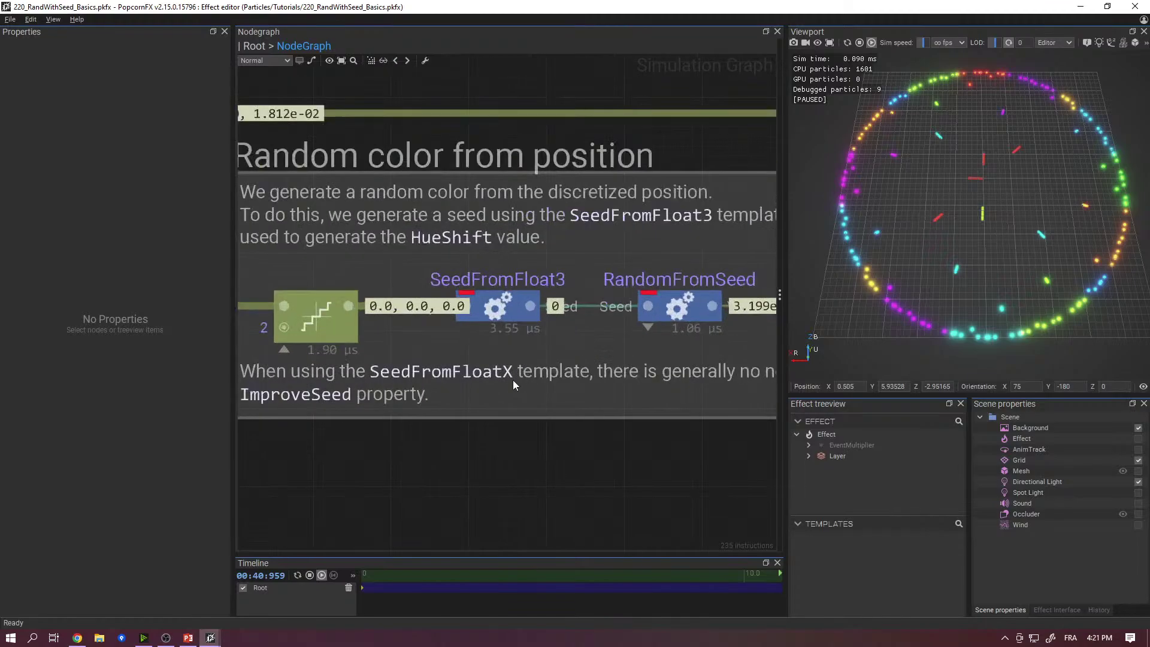
middle_click_drag(504, 315, 532, 276)
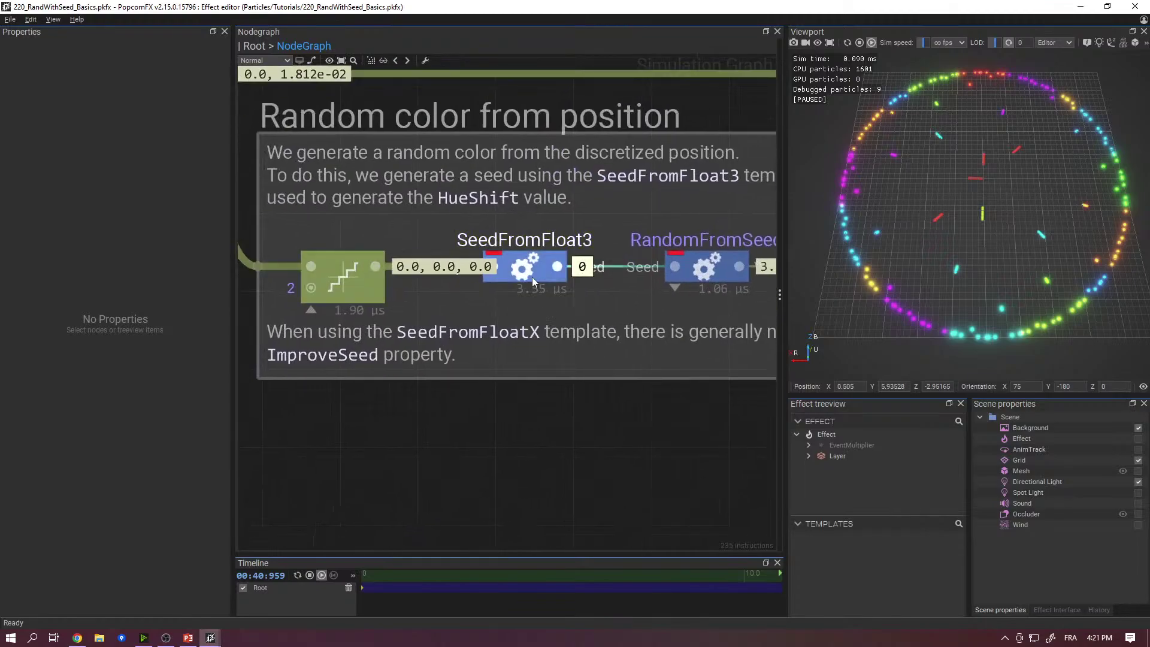
left_click(531, 277)
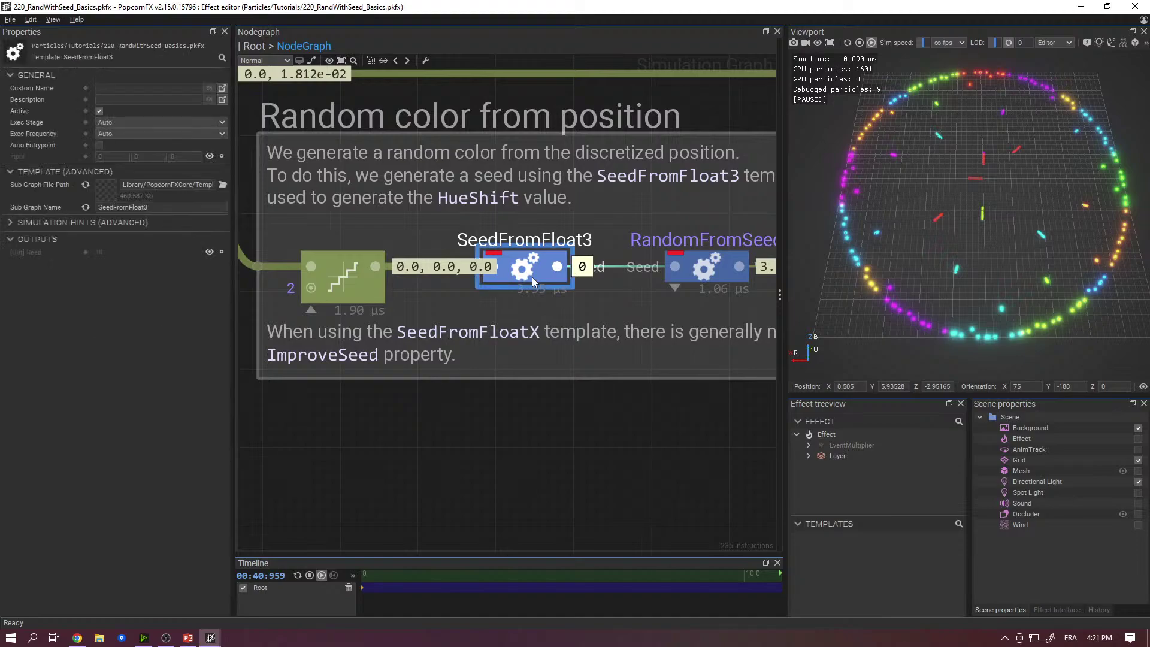
right_click(567, 410)
type("seed")
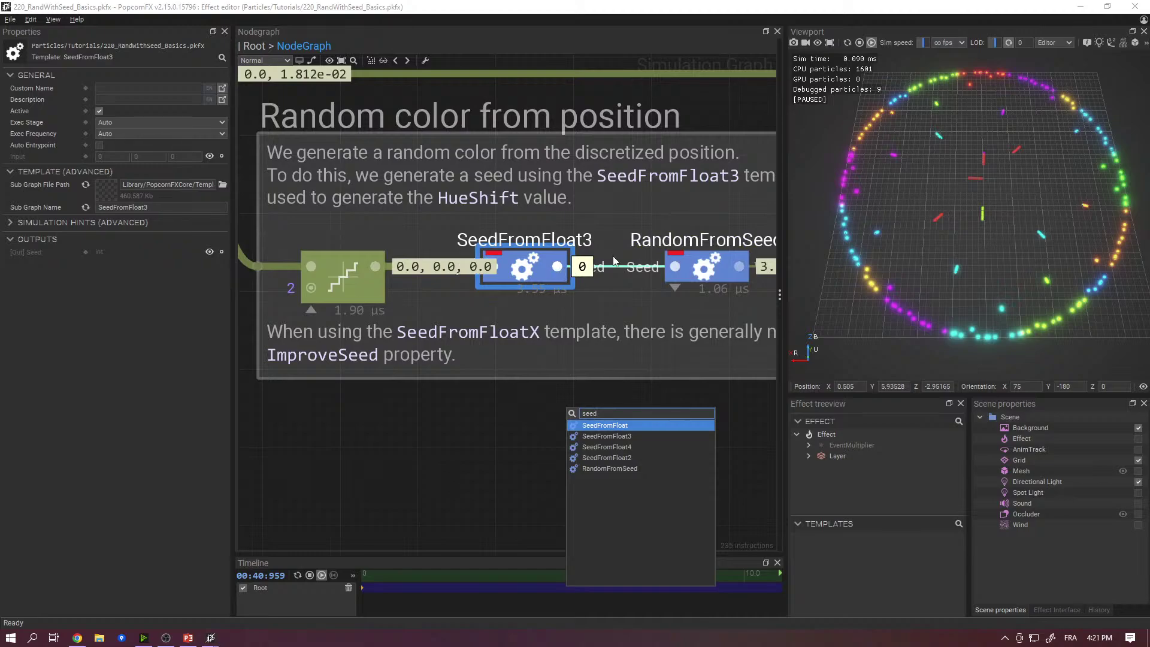
- Dismiss the node search and inspect the RandomFromSeed, SeedFromFloat3 and Discretize nodes in the color section
middle_click_drag(655, 393, 565, 387)
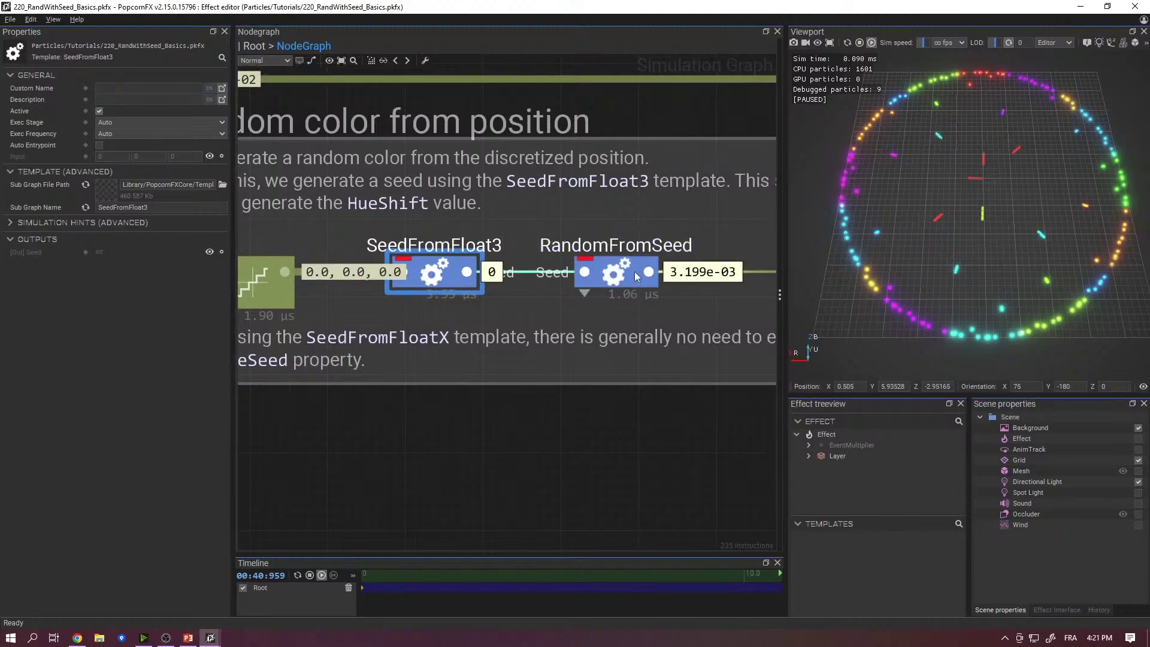
left_click(614, 273)
left_click(433, 279)
scroll(434, 279, "down", 3)
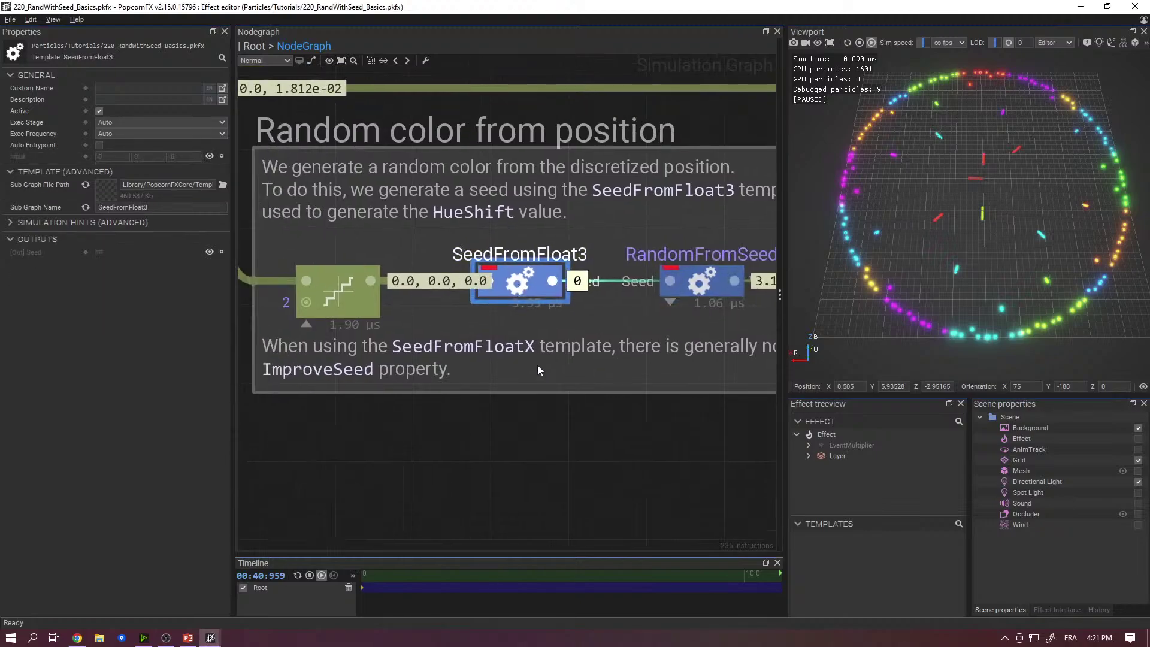
left_click(438, 320)
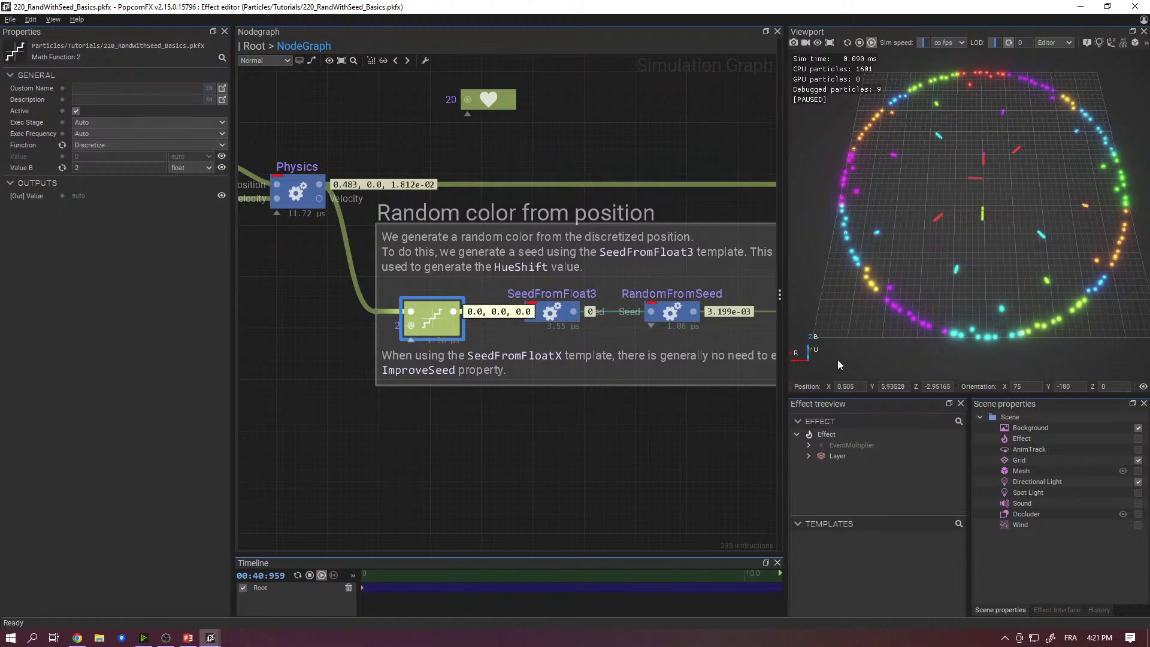
middle_click_drag(921, 127, 918, 128)
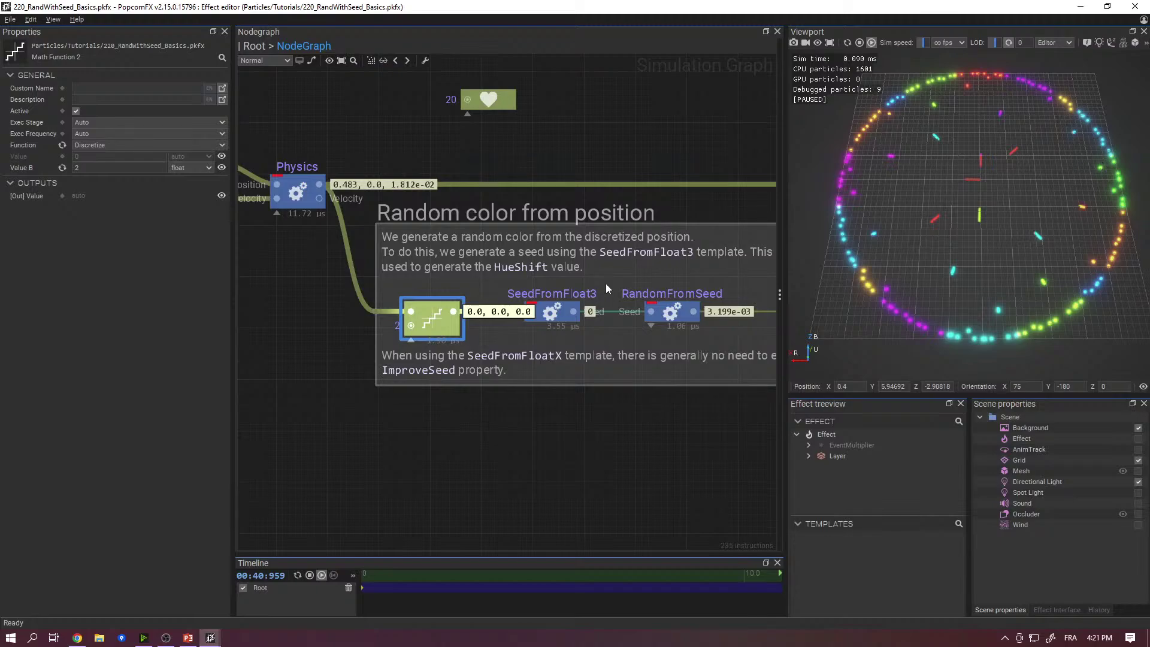
- Inspect the color section's RandomFromSeed properties and follow its output to the Color node and the billboard renderer
left_click(591, 347)
left_click(671, 311)
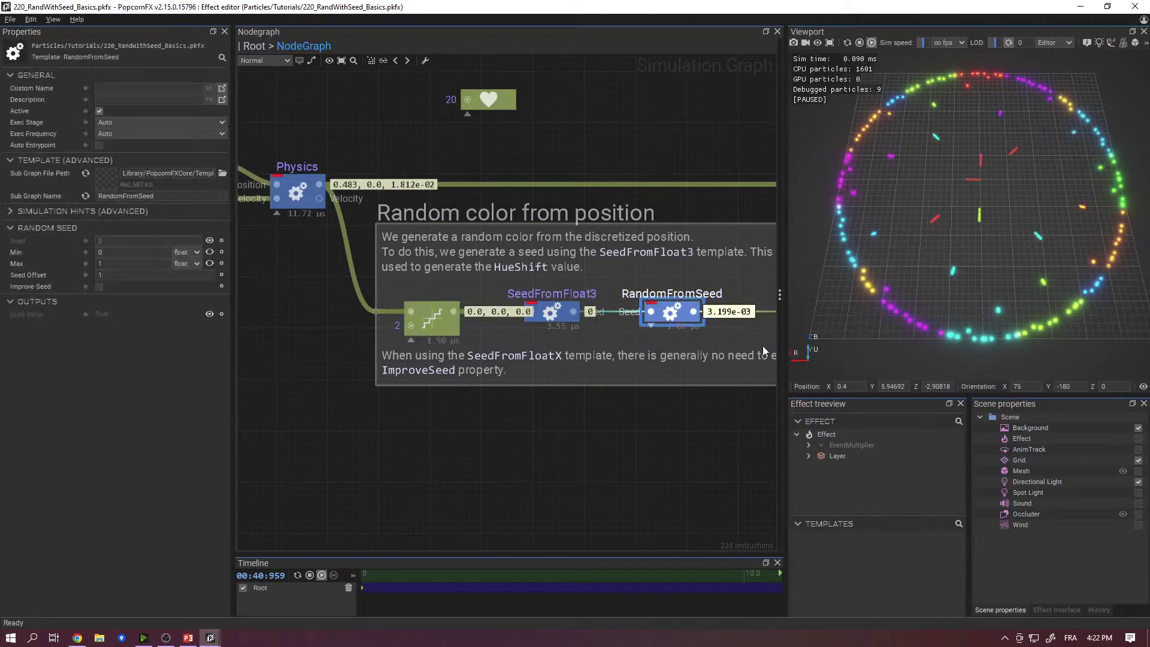
middle_click_drag(773, 331, 549, 322)
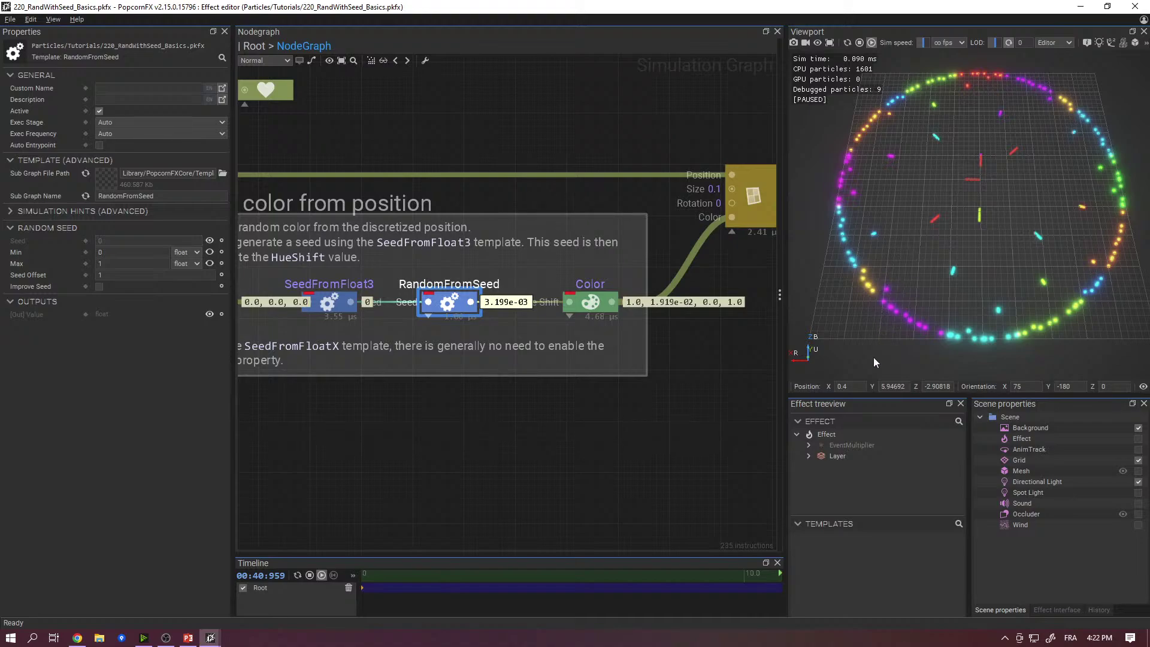
middle_click_drag(407, 331, 626, 313)
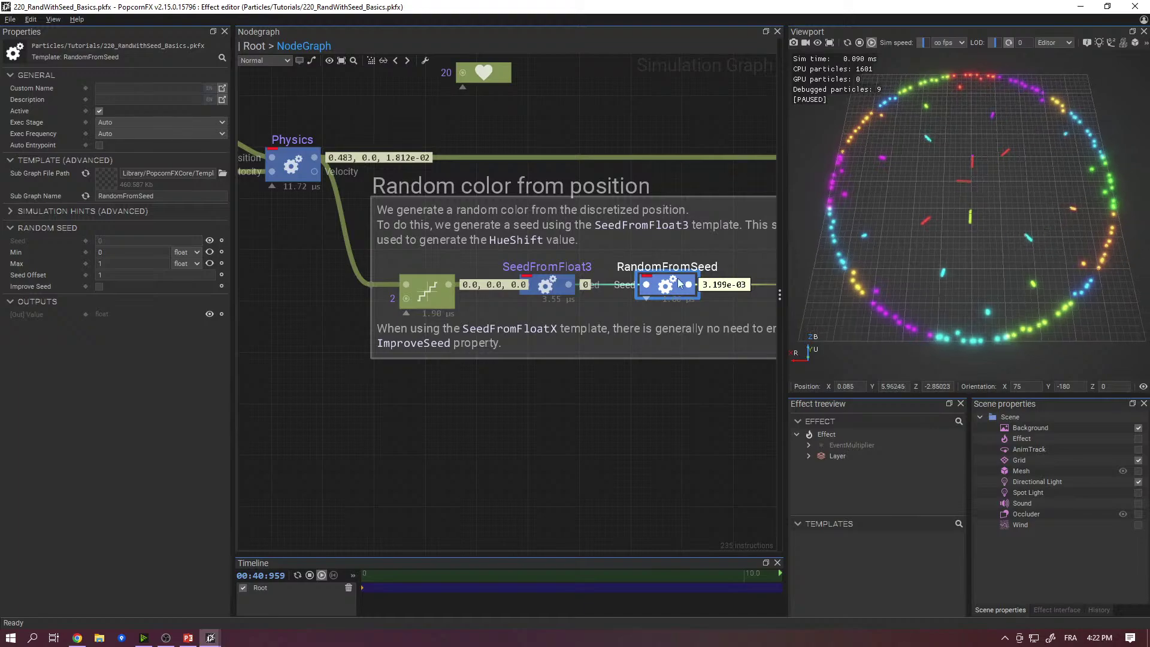
scroll(599, 366, "down", 3)
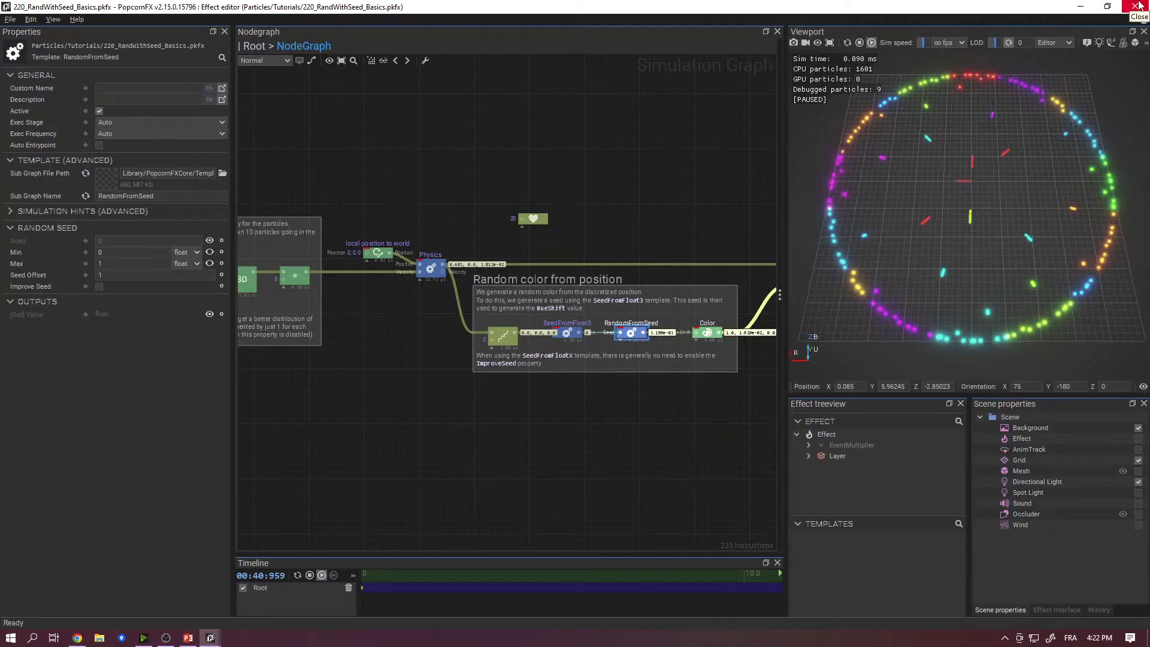
- Return to the content browser, open the 221_RandWithSeed_SeedOffset tutorial effect and view its particles up close
key("alt+Tab")
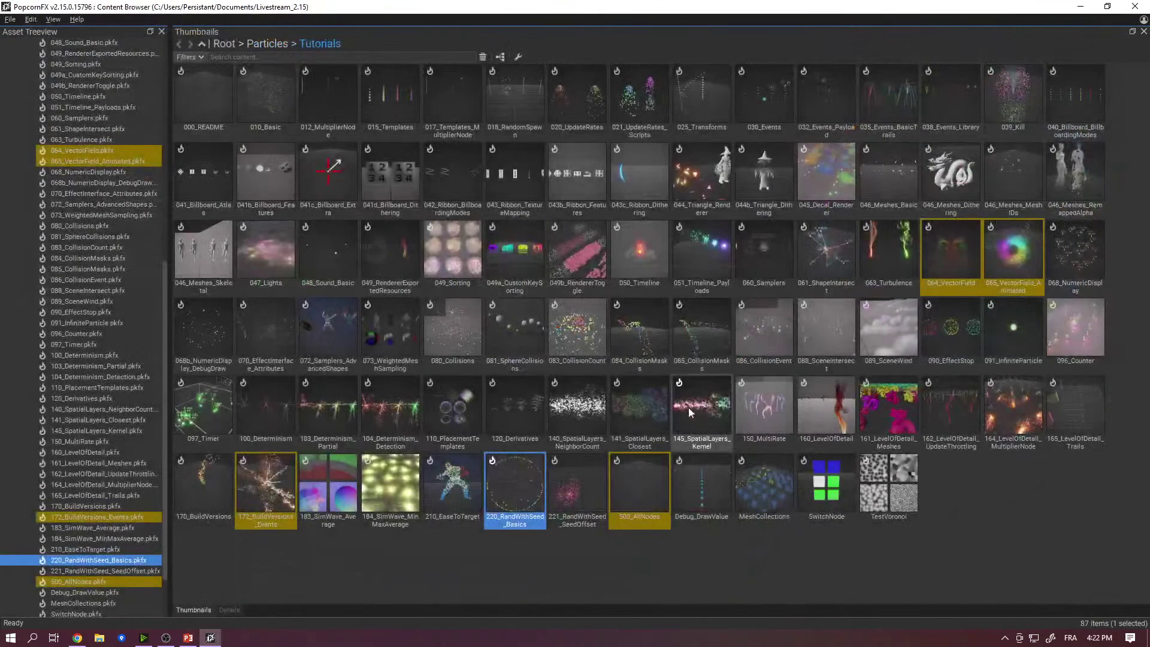
left_click(560, 498)
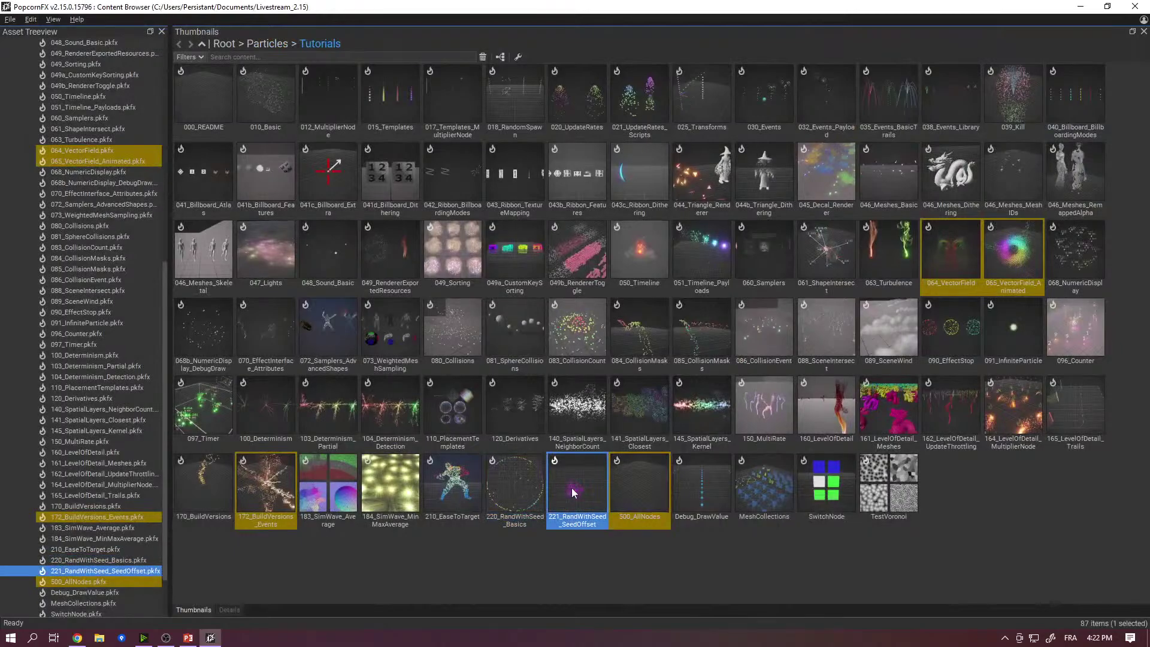
double_click(572, 487)
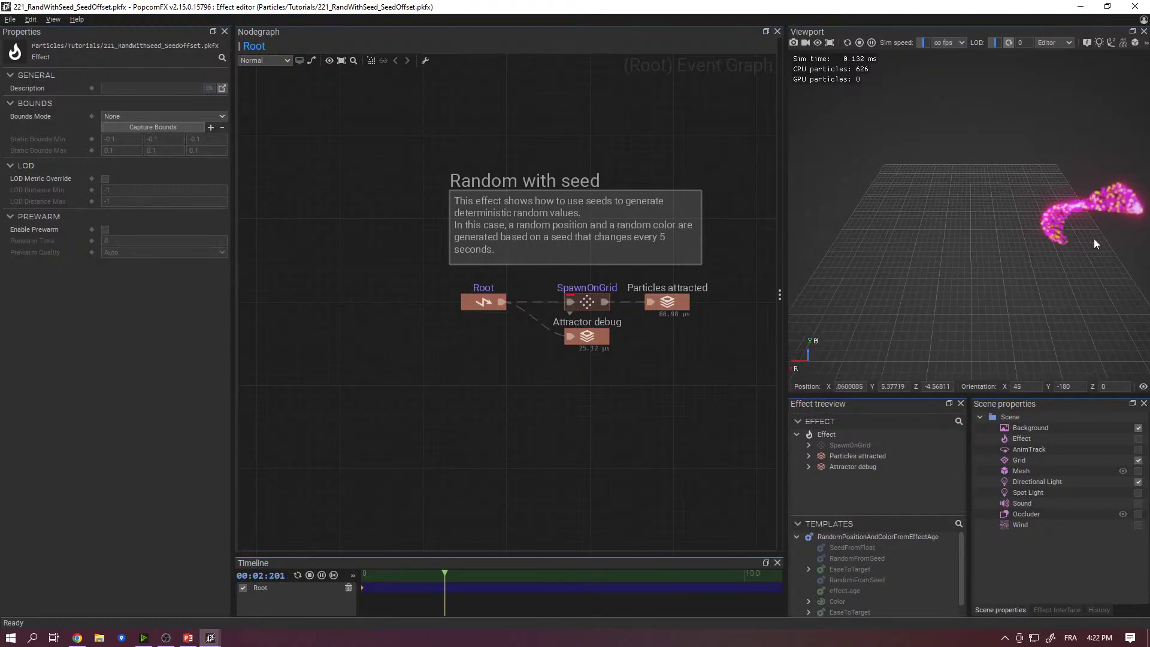
scroll(1101, 268, "up", 3)
scroll(921, 240, "up", 3)
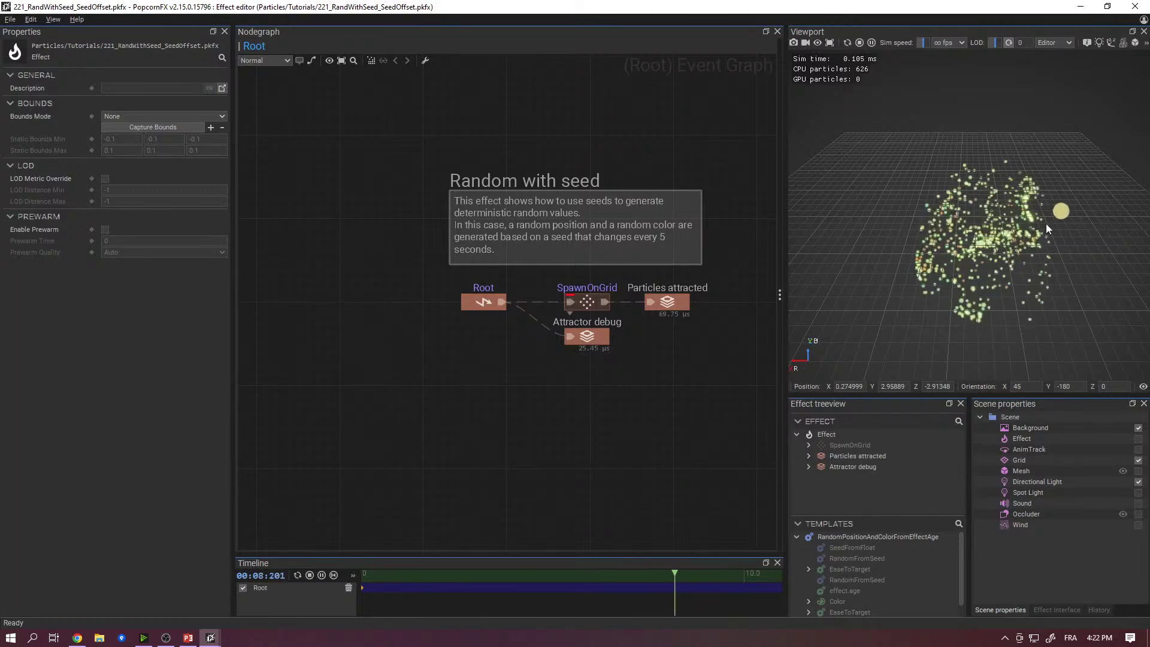
middle_click_drag(1008, 231, 1087, 207)
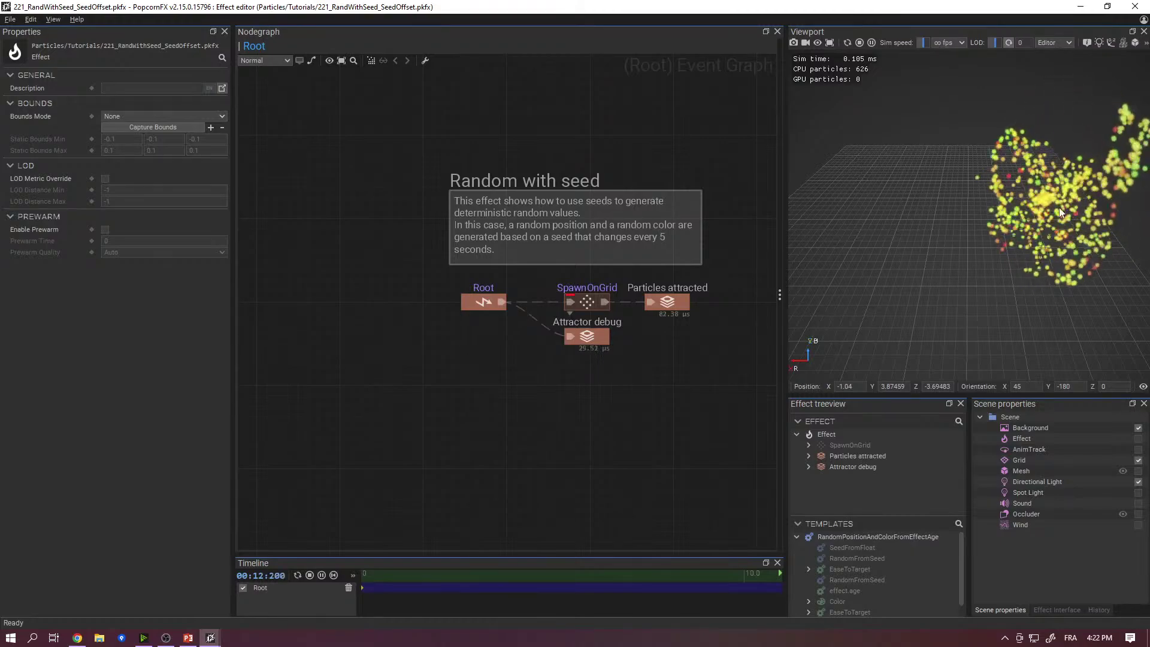
mouse_move(1027, 215)
middle_mouse_down()
mouse_move(1044, 234)
mouse_move(1034, 267)
mouse_move(1012, 248)
mouse_move(1005, 285)
mouse_move(1025, 232)
mouse_move(999, 295)
mouse_move(949, 219)
mouse_move(940, 248)
mouse_move(928, 245)
mouse_move(960, 257)
mouse_move(949, 214)
mouse_move(1010, 200)
middle_mouse_up()
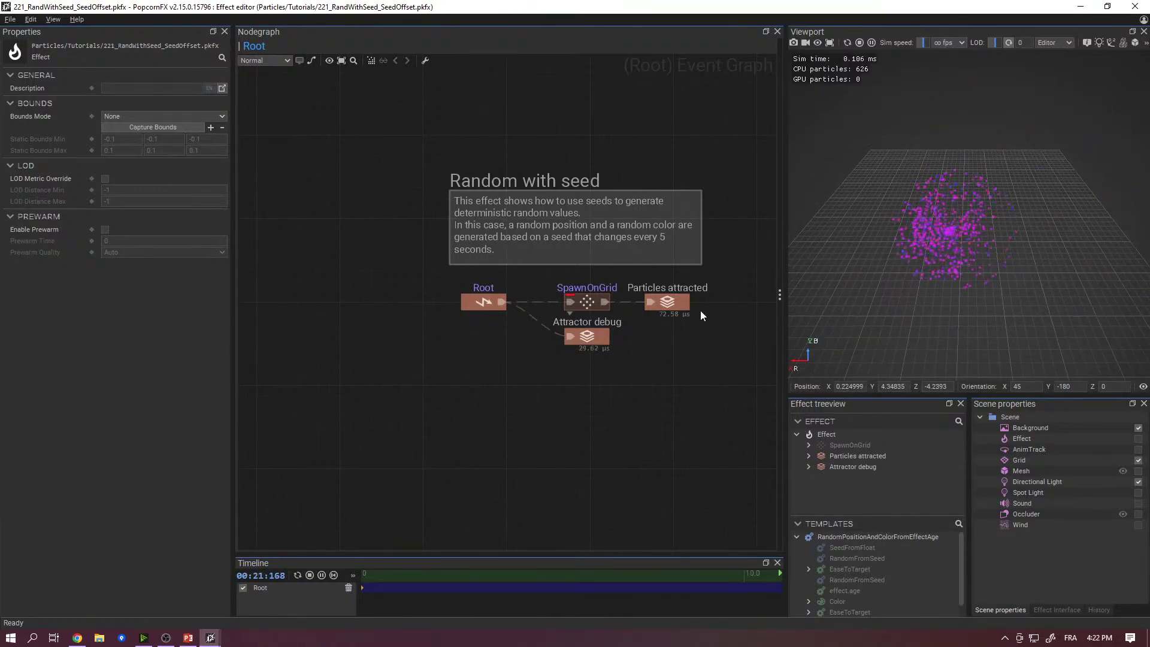
- Enter the Particles attracted layer and open its RandomPositionAndColorFromEffectAge template to view the whole graph
left_click(666, 307)
double_click(666, 308)
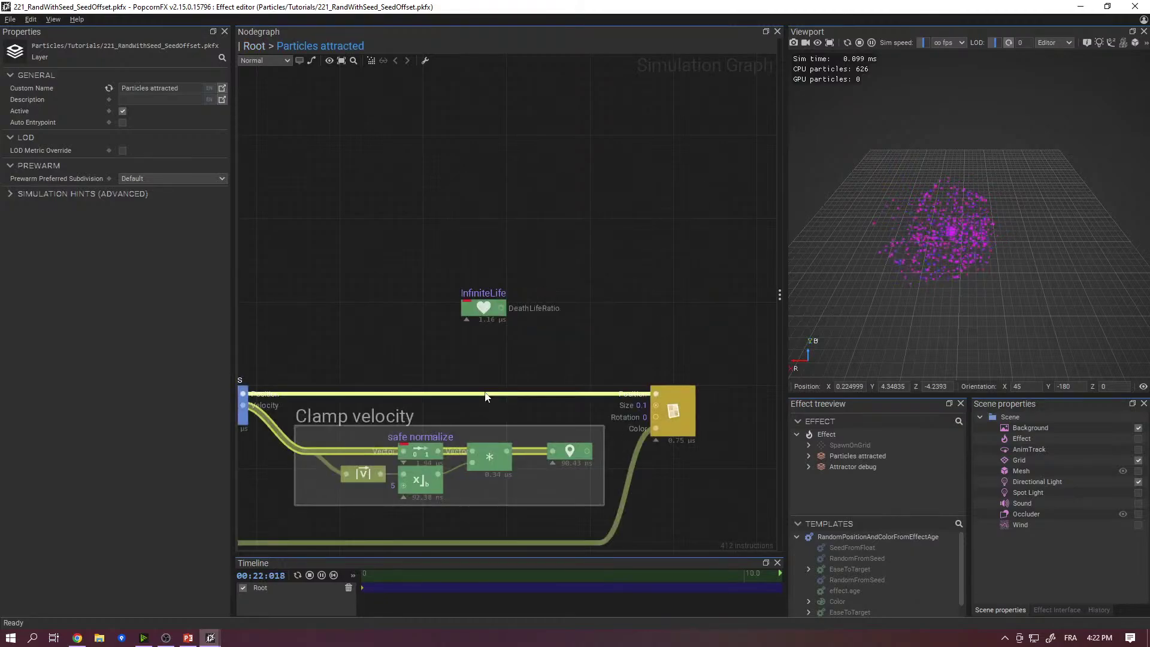
scroll(487, 278, "up", 3)
scroll(487, 278, "down", 2)
middle_click_drag(488, 278, 652, 256)
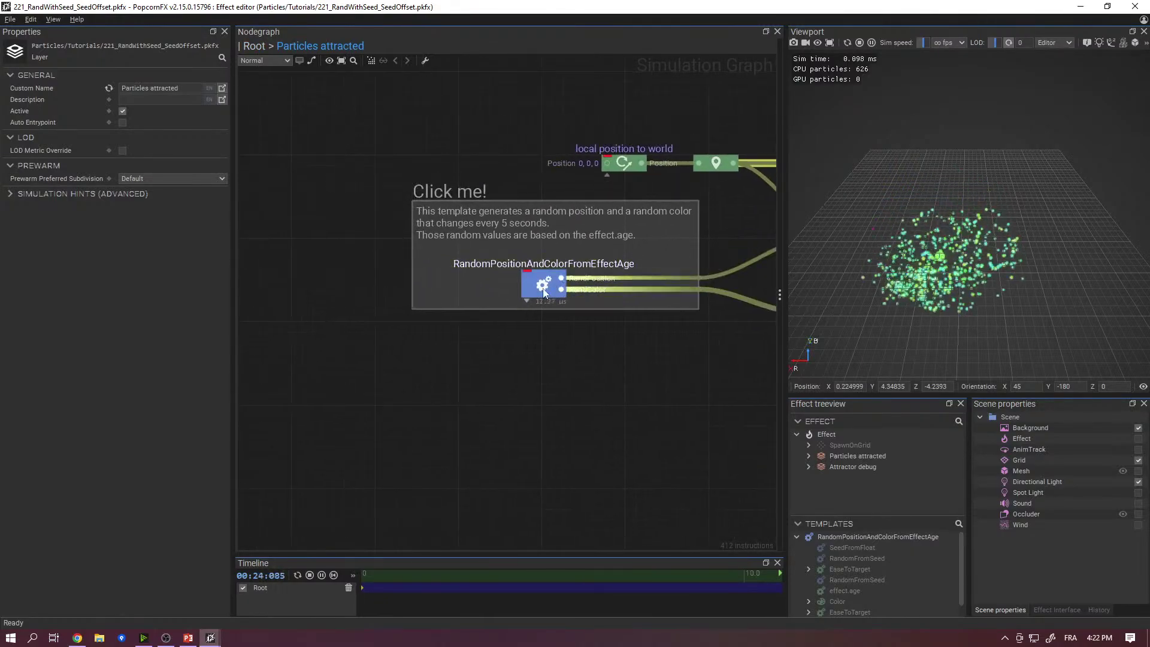
left_click(545, 351)
double_click(545, 352)
scroll(543, 289, "down", 4)
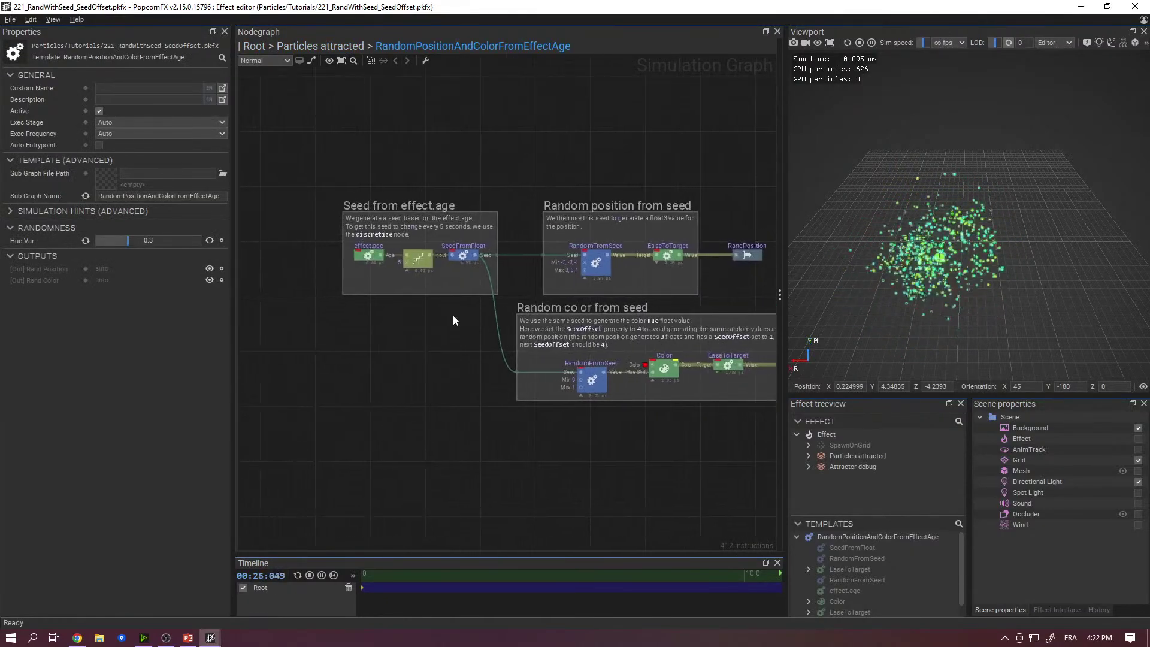
- Inspect the Discretize and SeedFromFloat nodes, then follow the seed through the position and color sections to the RandPosition and RandColor outputs
scroll(442, 317, "up", 5)
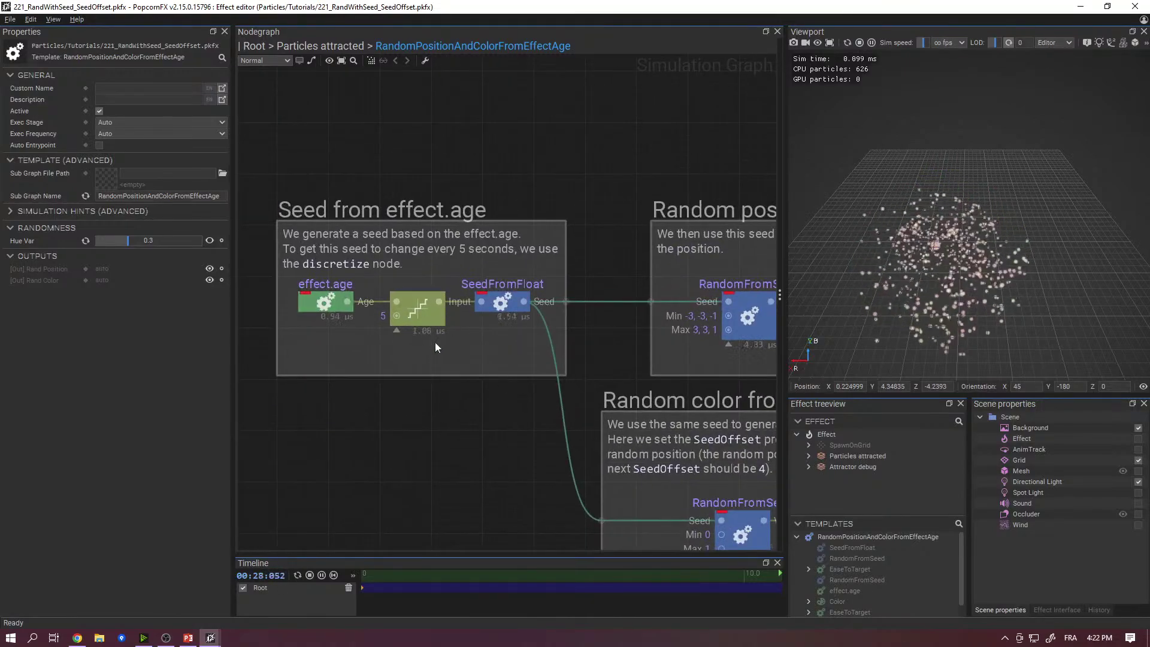
left_click(426, 309)
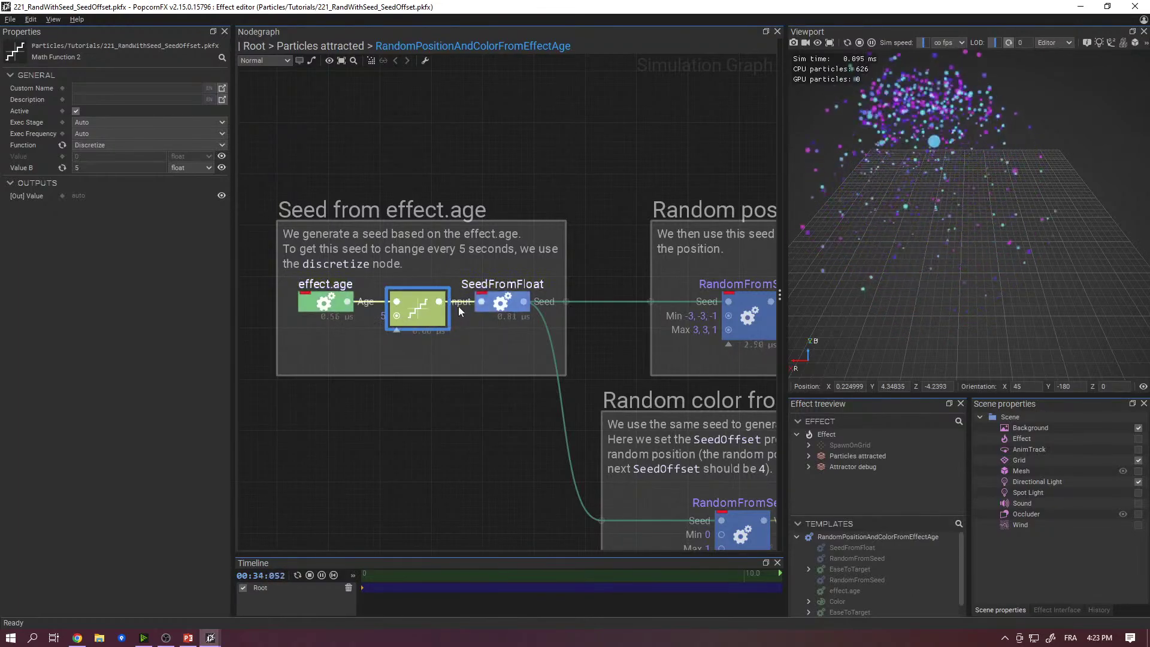
middle_click_drag(483, 323, 394, 322)
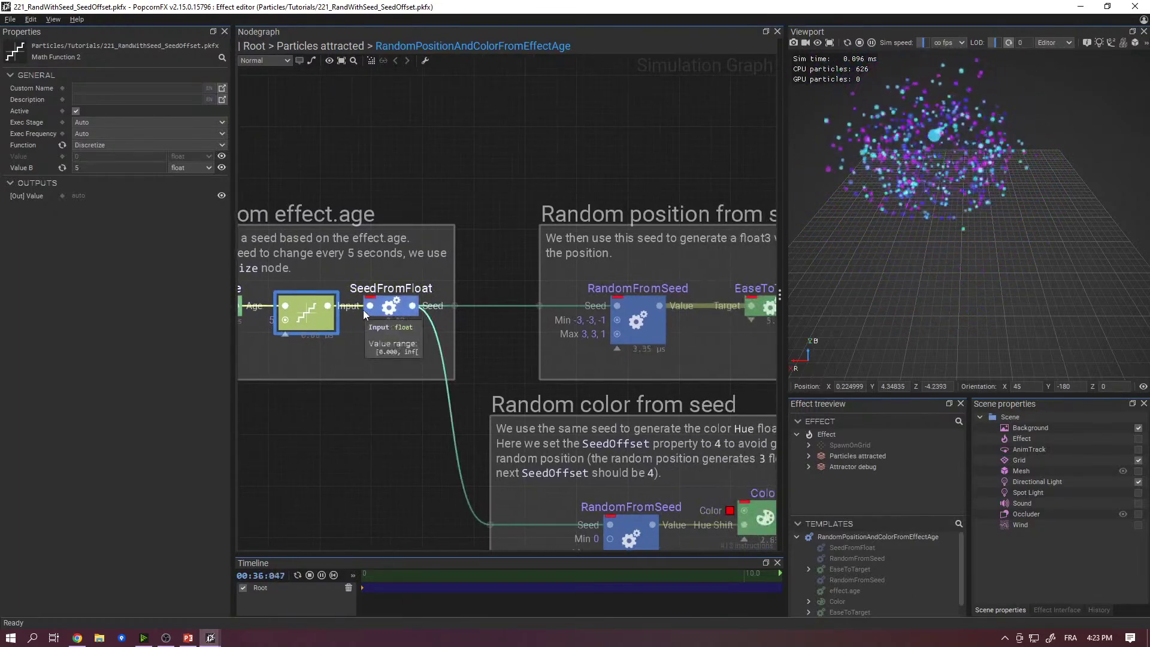
left_click(371, 307)
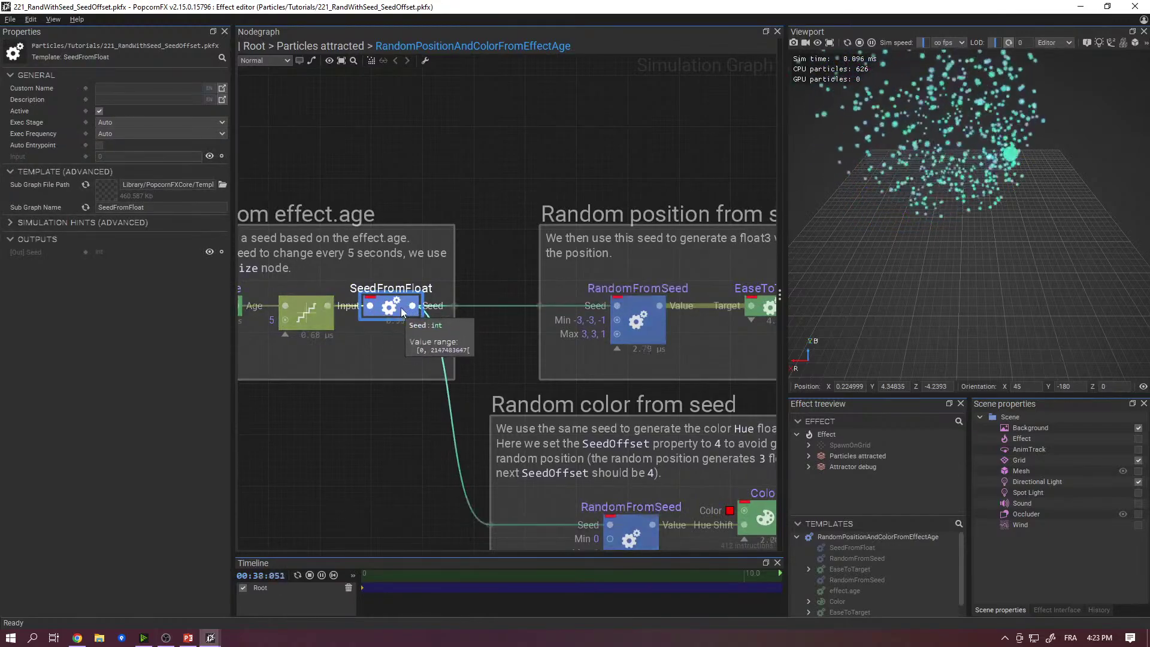
middle_click_drag(540, 329, 502, 311)
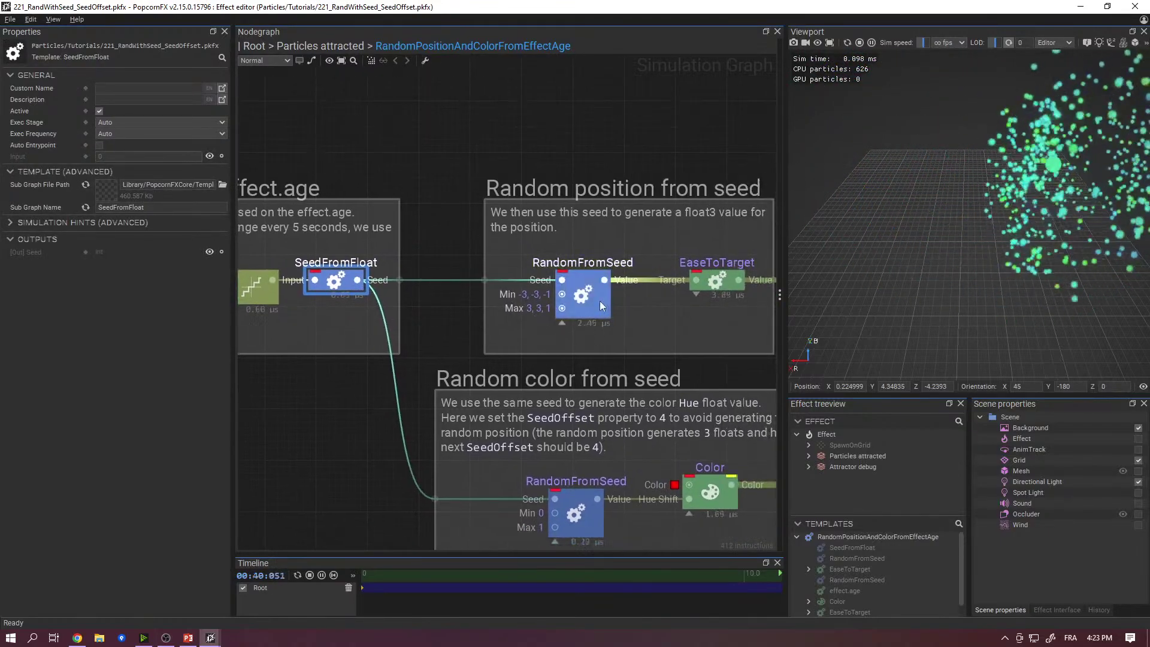
middle_click_drag(599, 301, 480, 293)
middle_click_drag(703, 301, 527, 164)
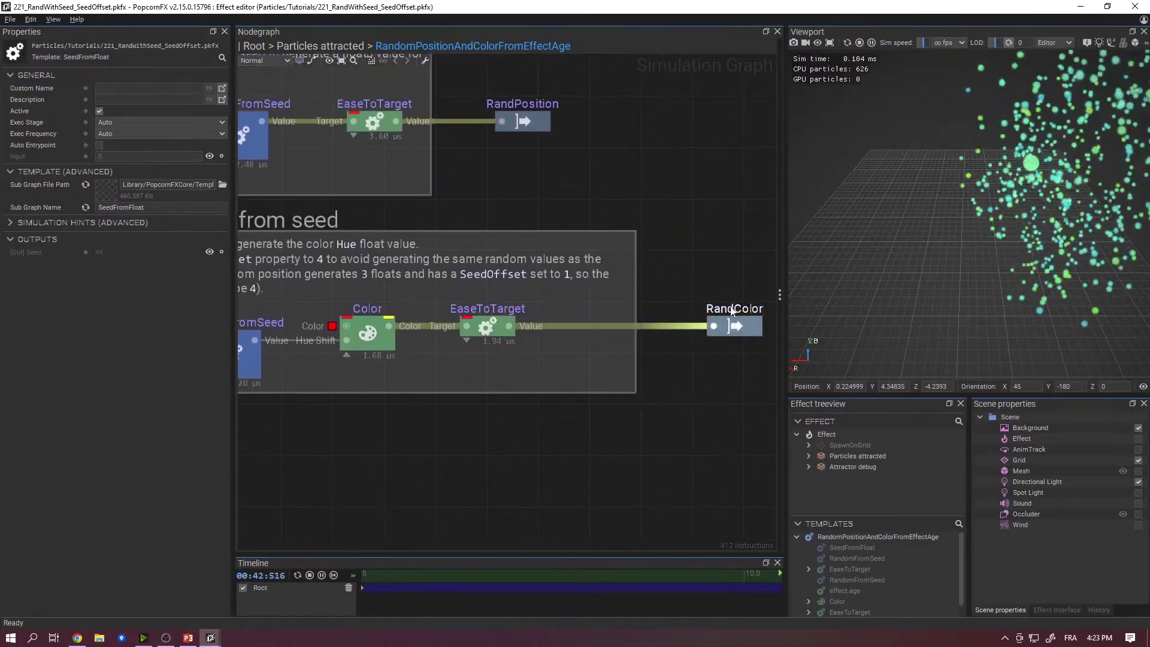
- Go back up to the Particles attracted layer and trace the template's outputs to the Attractor and the billboard renderer's color
left_click(345, 47)
middle_click_drag(368, 312, 239, 340)
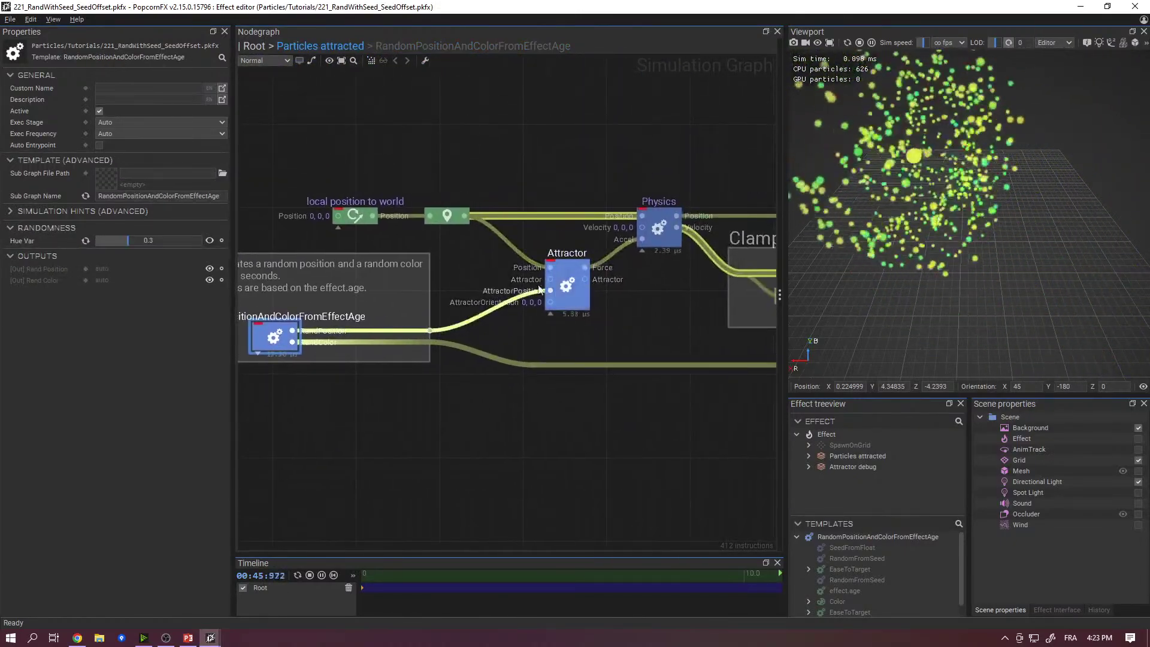
middle_click_drag(552, 290, 361, 376)
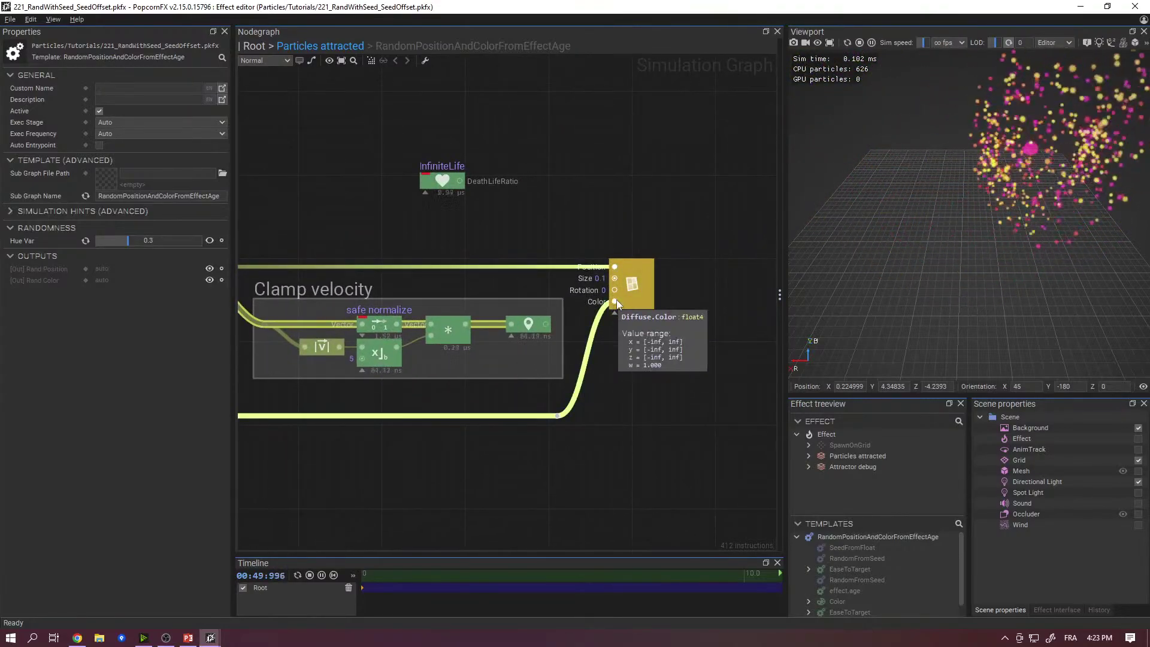
middle_click_drag(338, 352, 495, 325)
key("f")
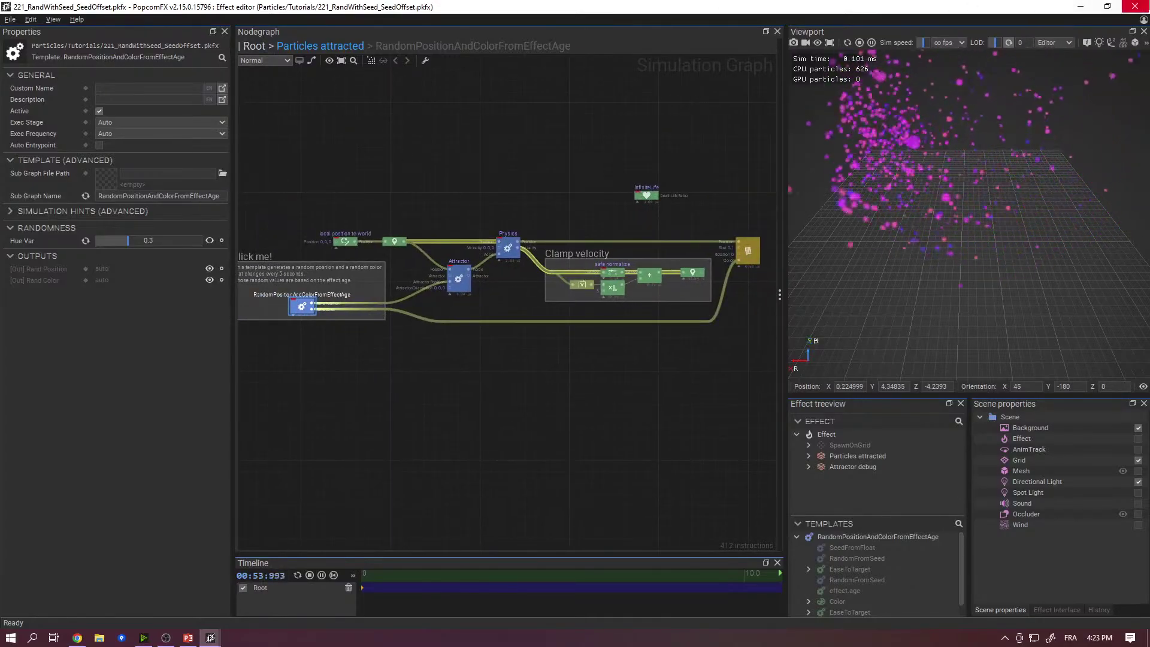
- Close the seed offset effect, open the TestVoronoi effect and frame its grayscale cell pattern in the viewport
key("ctrl+w")
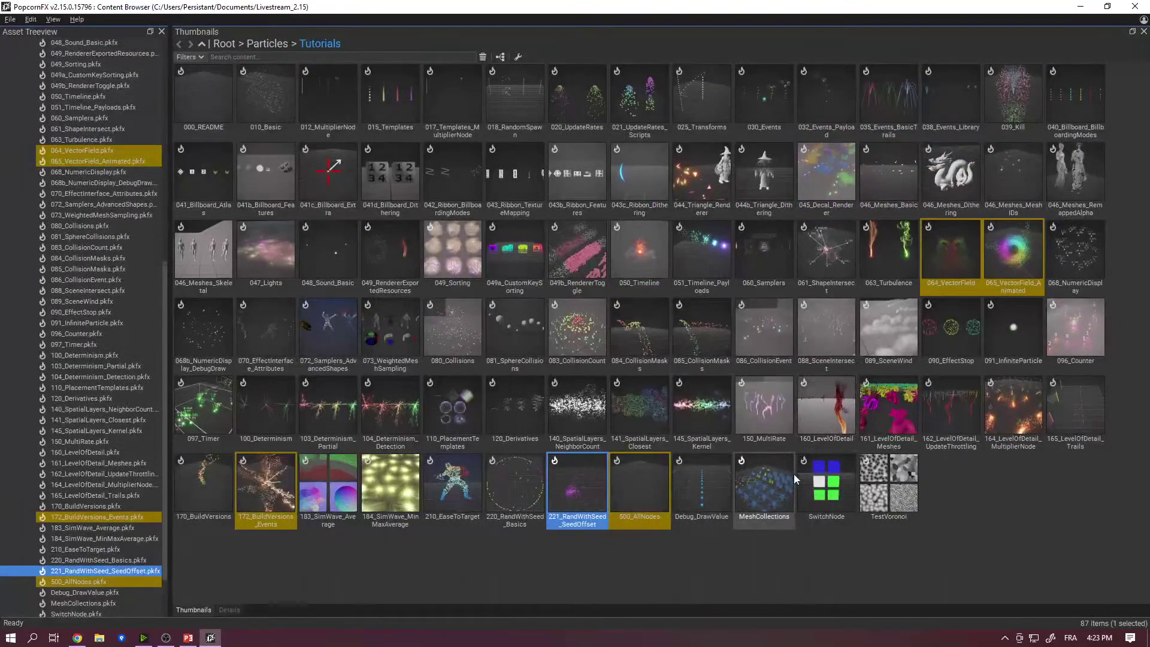
double_click(904, 492)
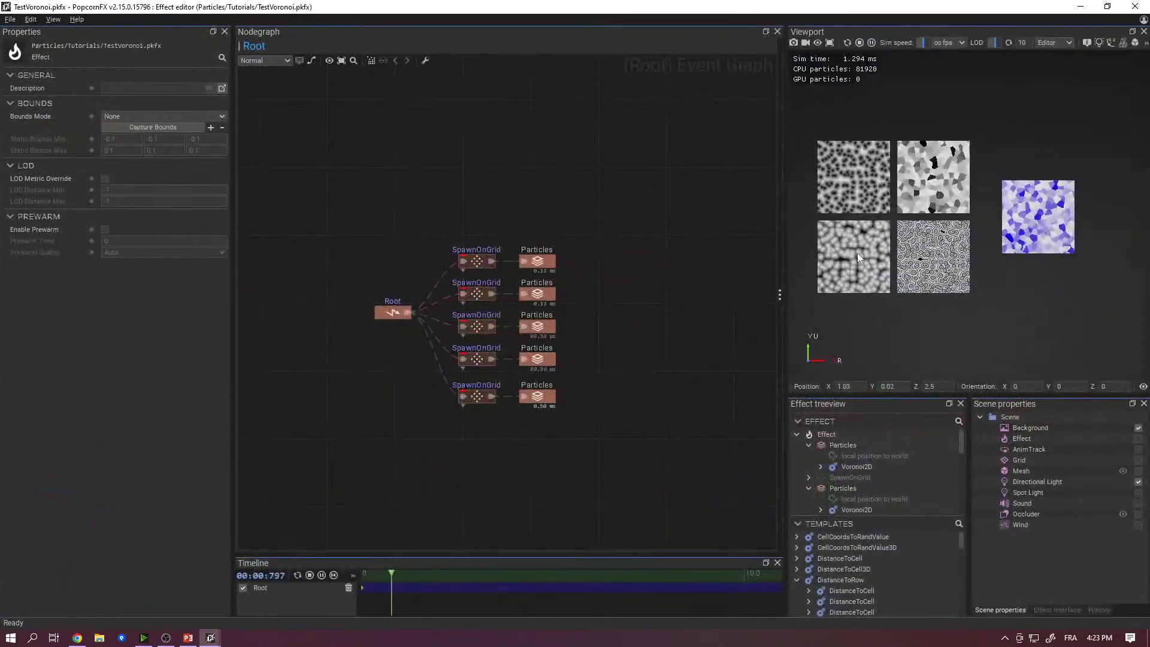
middle_click_drag(857, 253, 890, 253)
scroll(910, 260, "up", 3)
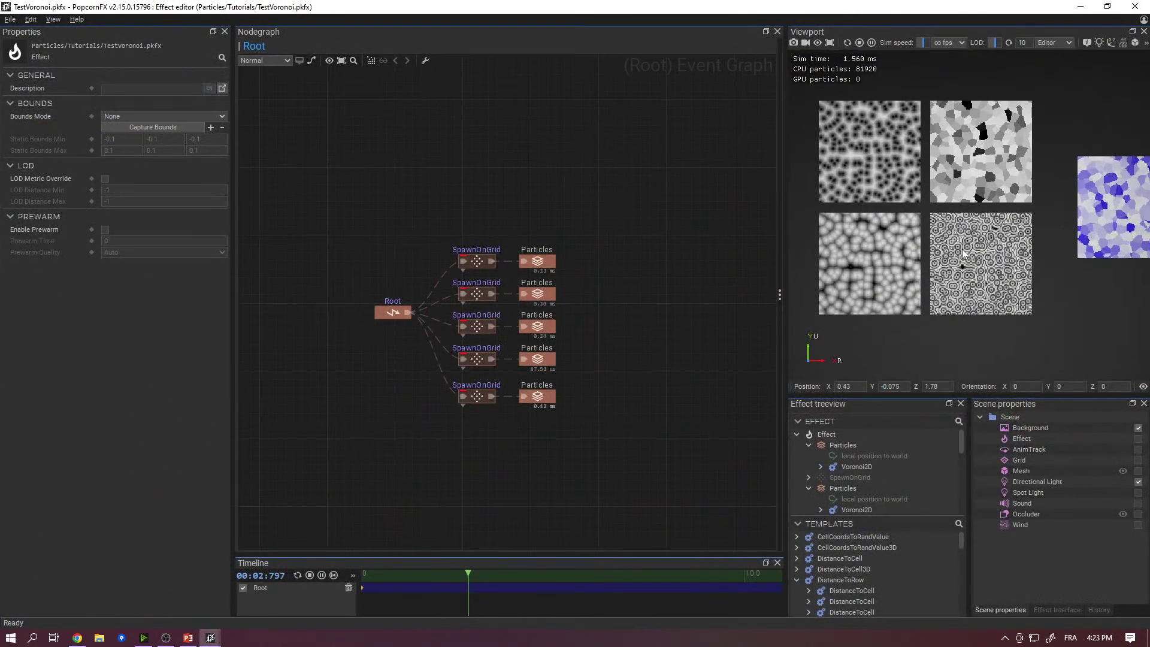
scroll(963, 254, "up", 3)
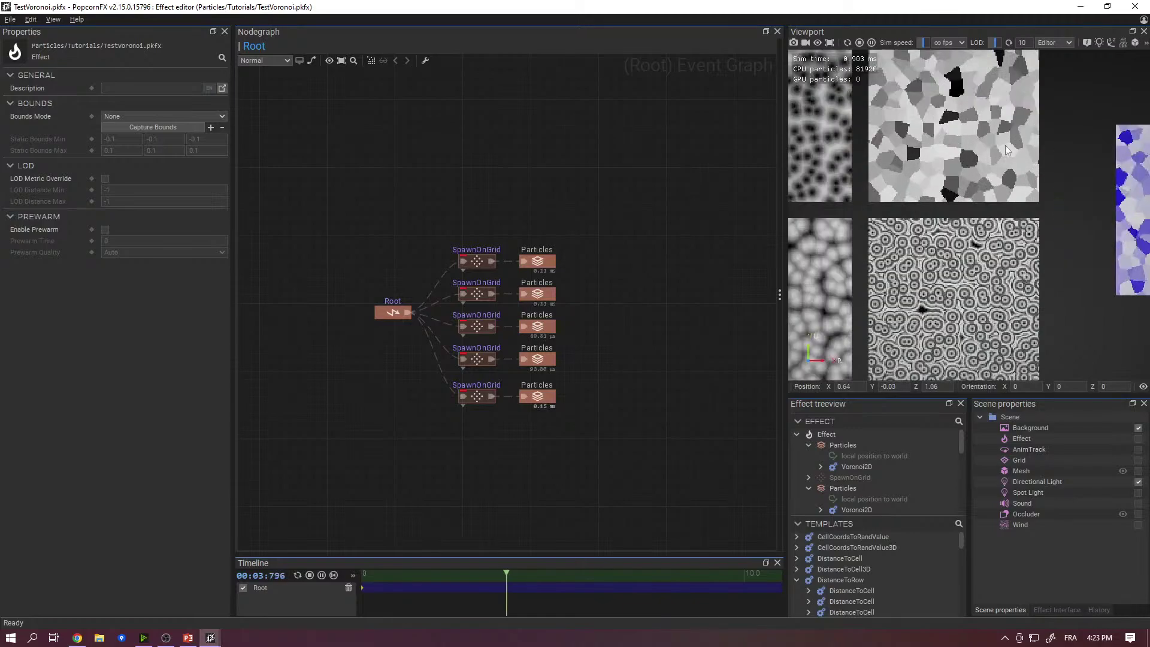
scroll(1040, 233, "up", 2)
middle_click_drag(1047, 267, 1032, 261)
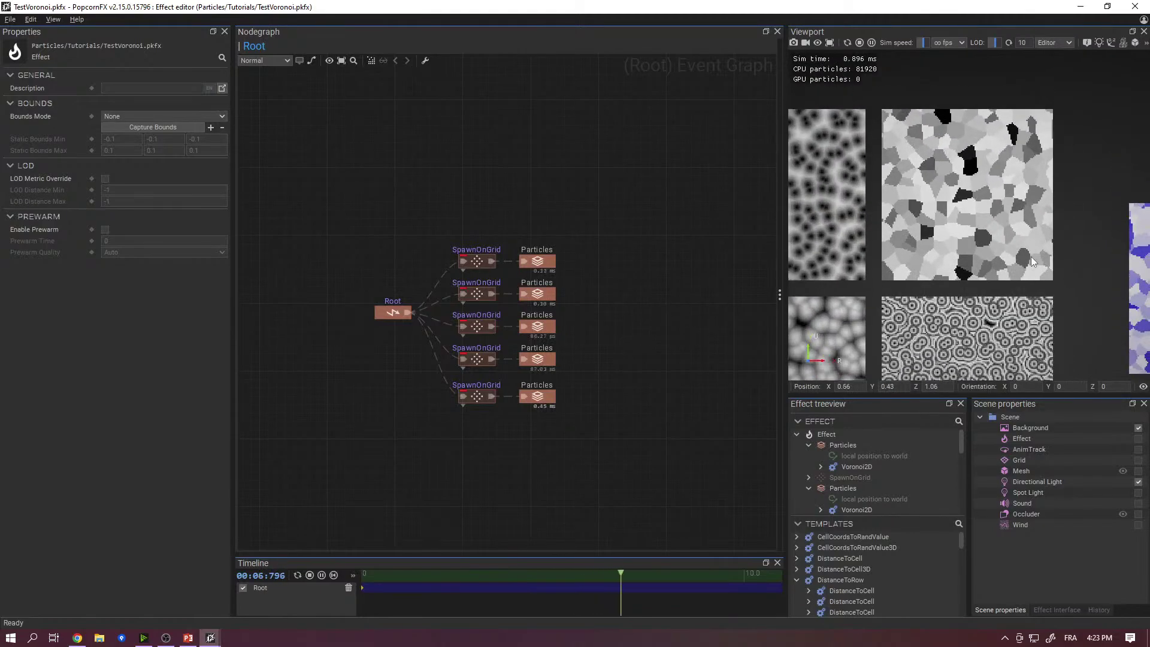
- Examine the grayscale cell pattern up close and compare it with the other Voronoi patterns, including the blue one
scroll(953, 168, "up", 2)
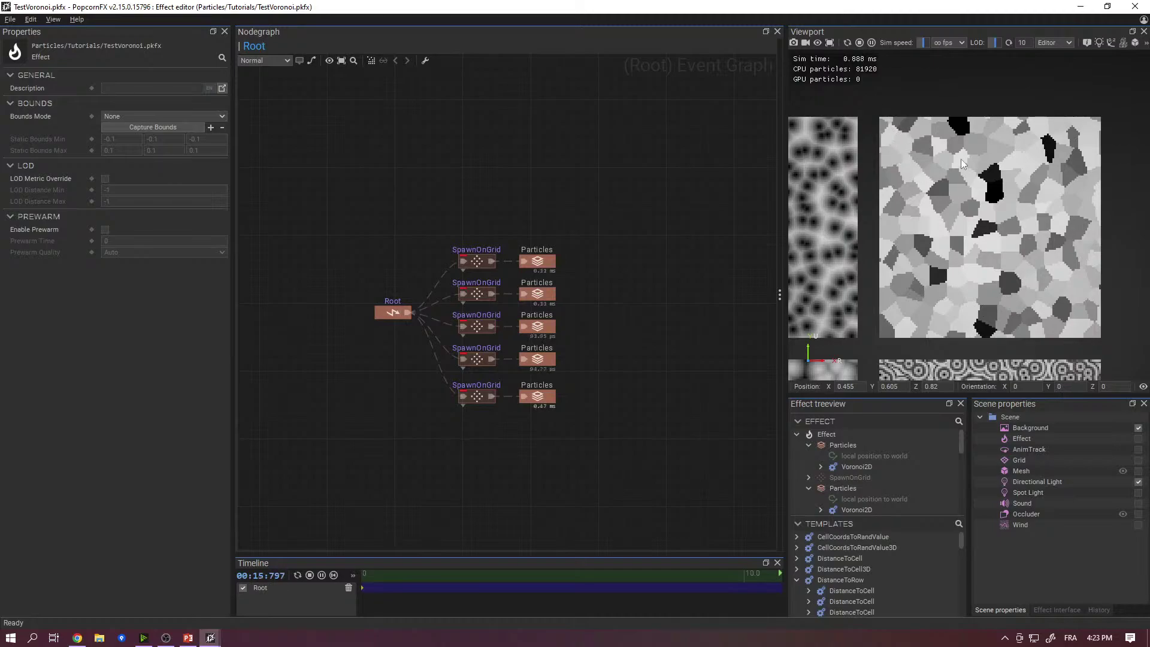
middle_click_drag(937, 169, 925, 144)
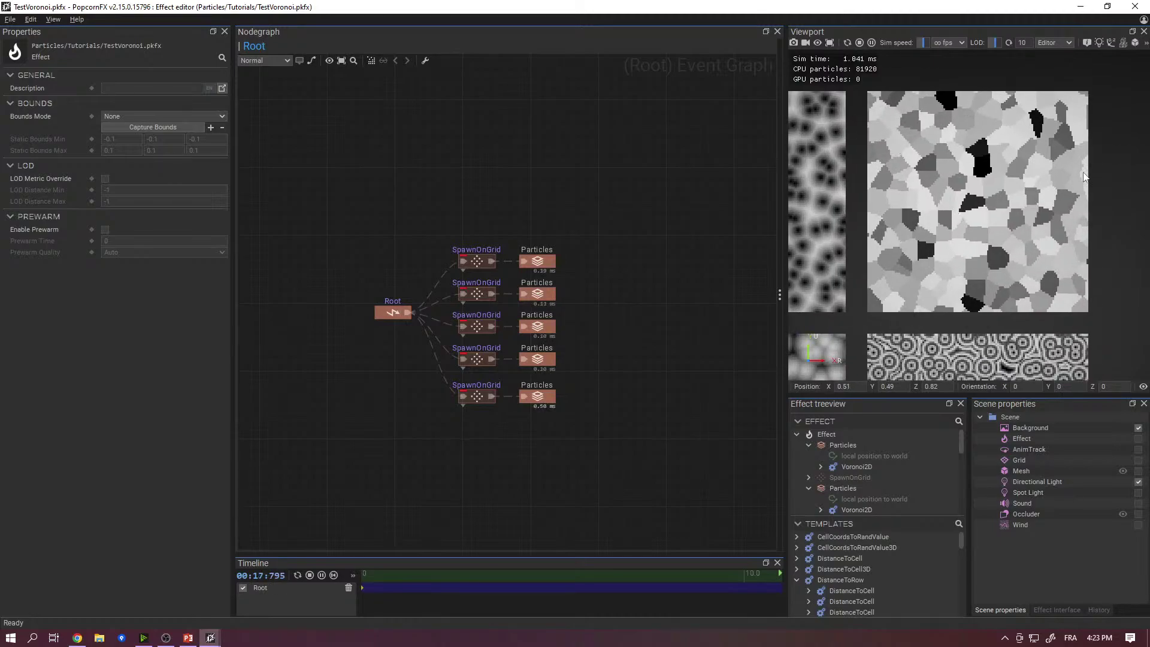
scroll(960, 279, "up", 2)
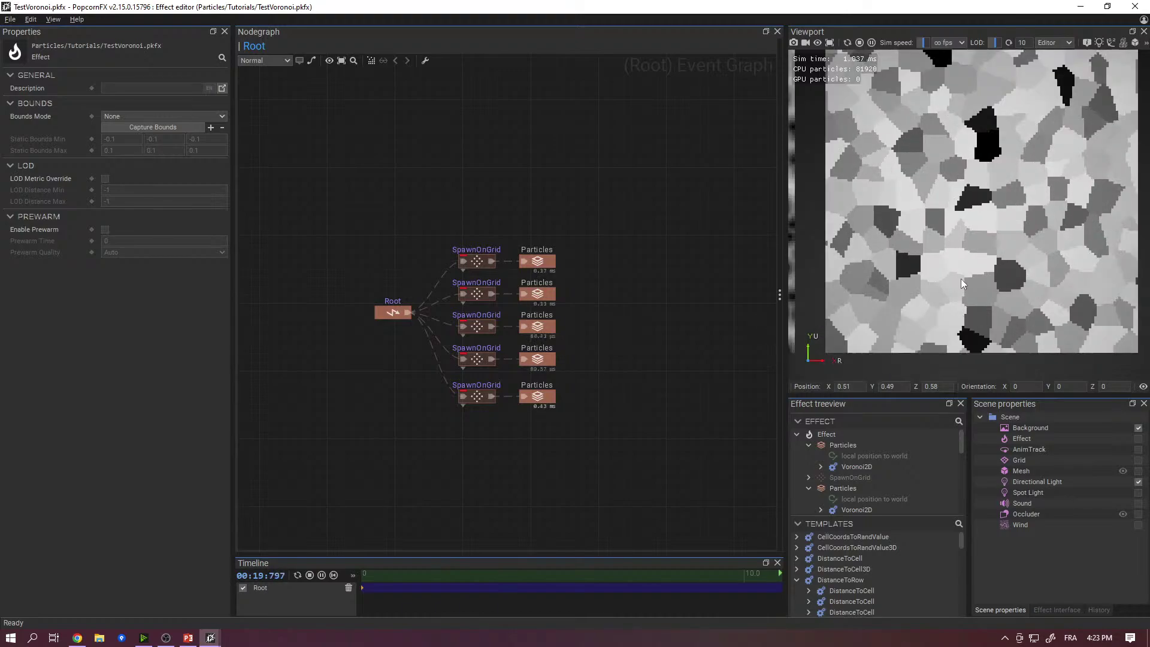
scroll(959, 277, "down", 4)
mouse_move(959, 278)
middle_mouse_down()
mouse_move(952, 303)
mouse_move(964, 267)
mouse_move(940, 282)
middle_mouse_up()
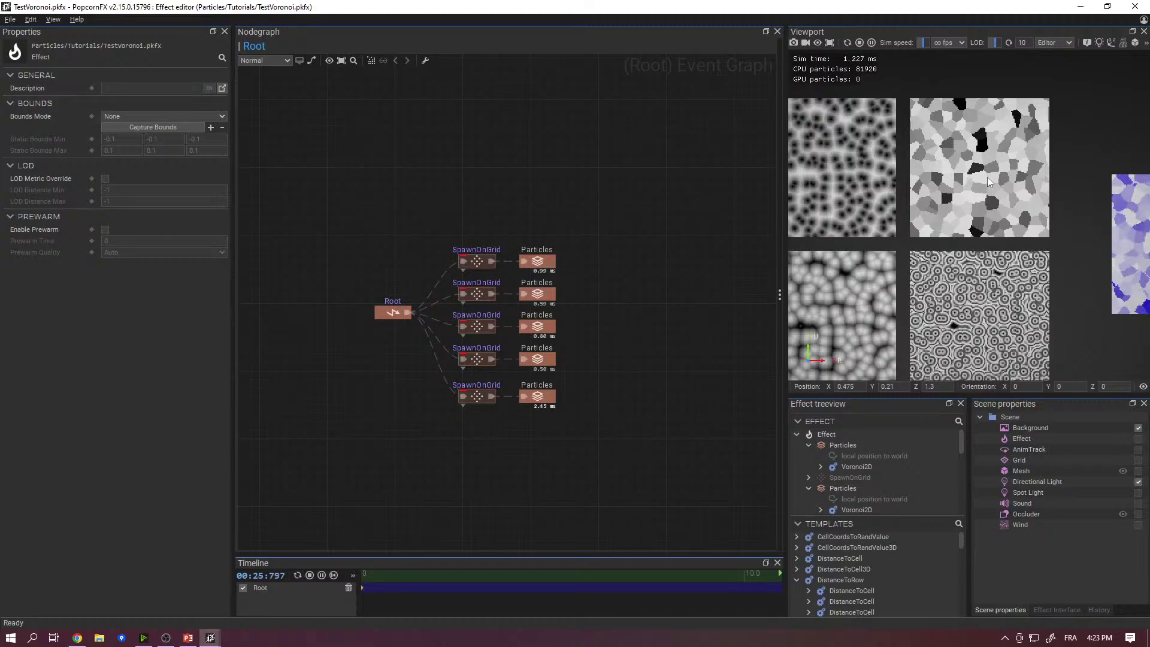
middle_click_drag(966, 241, 952, 228)
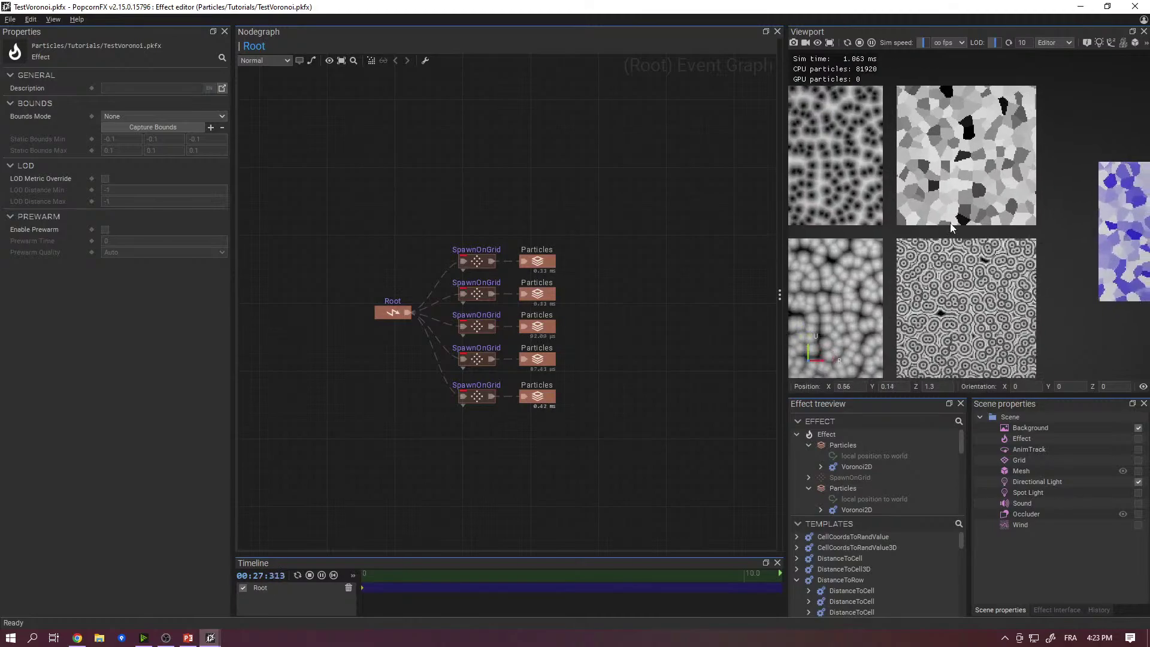
scroll(951, 227, "down", 5)
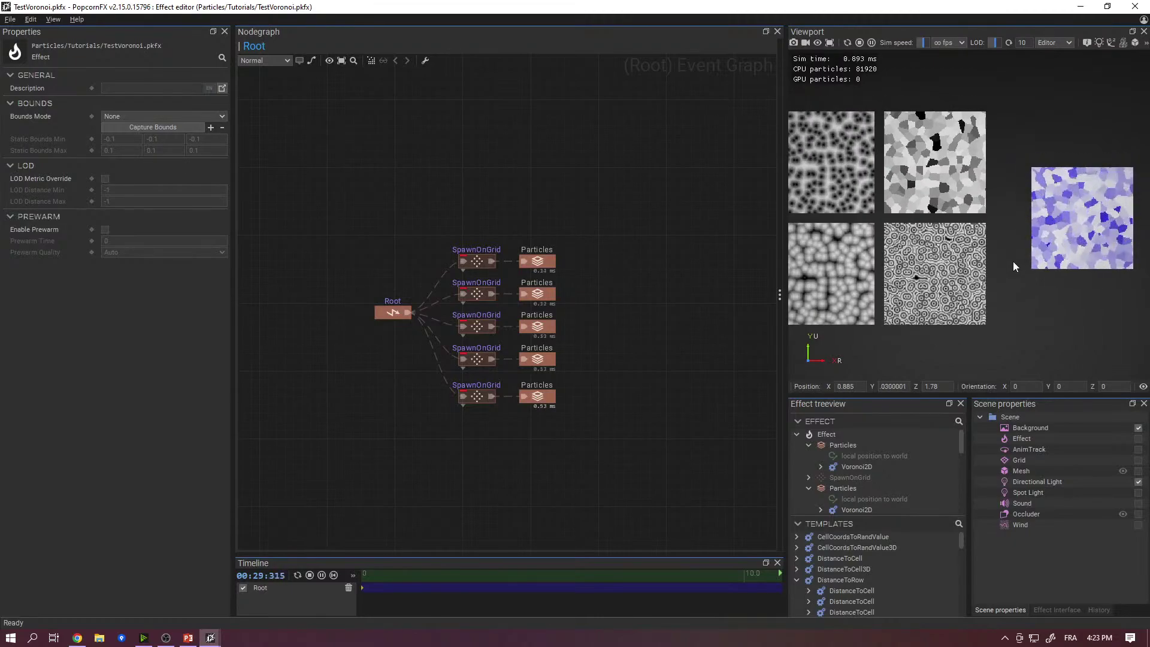
middle_click_drag(1012, 261, 955, 304)
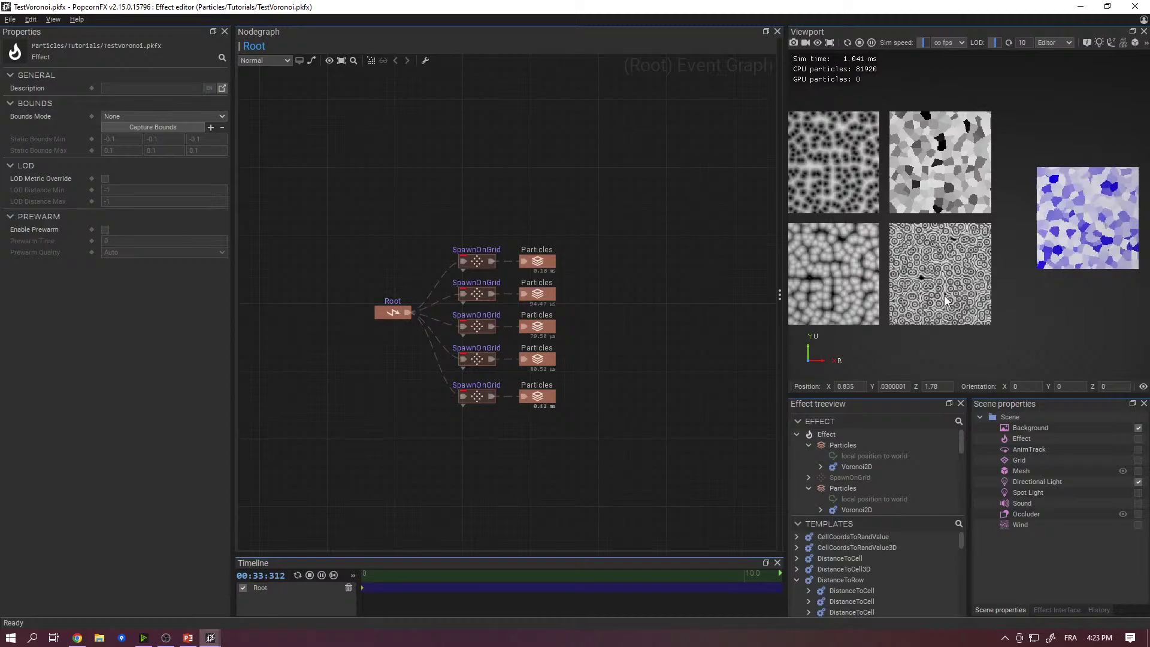
scroll(944, 296, "down", 5)
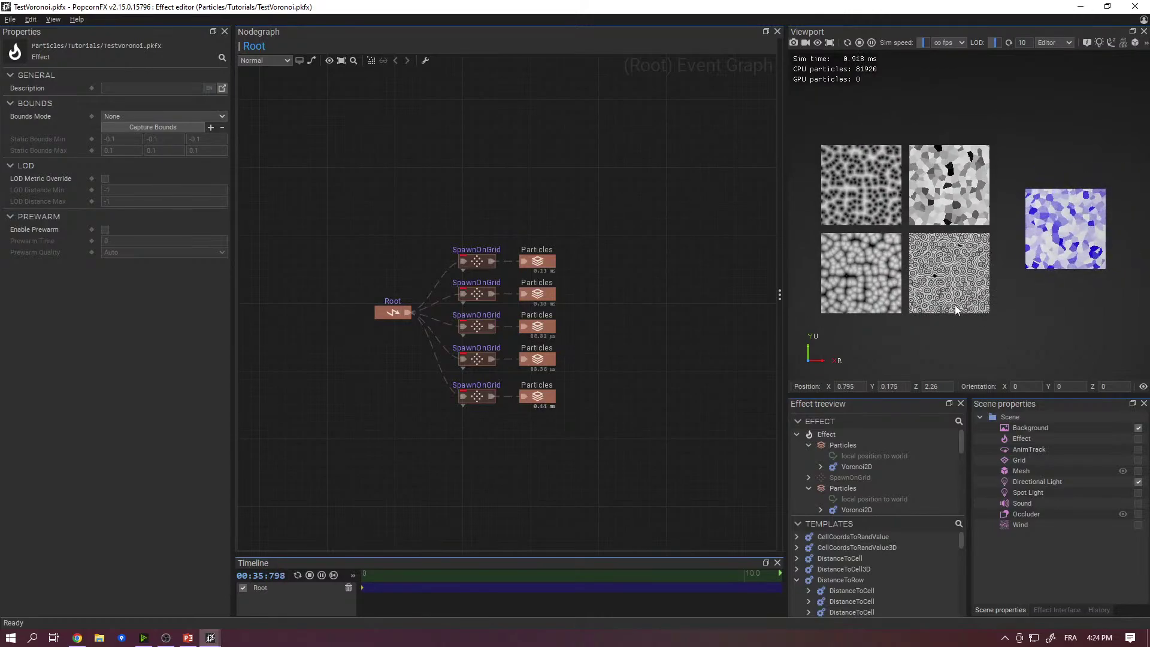
- Close the TestVoronoi effect and open the MeshCollections effect from the Tutorials folder
left_click(774, 311)
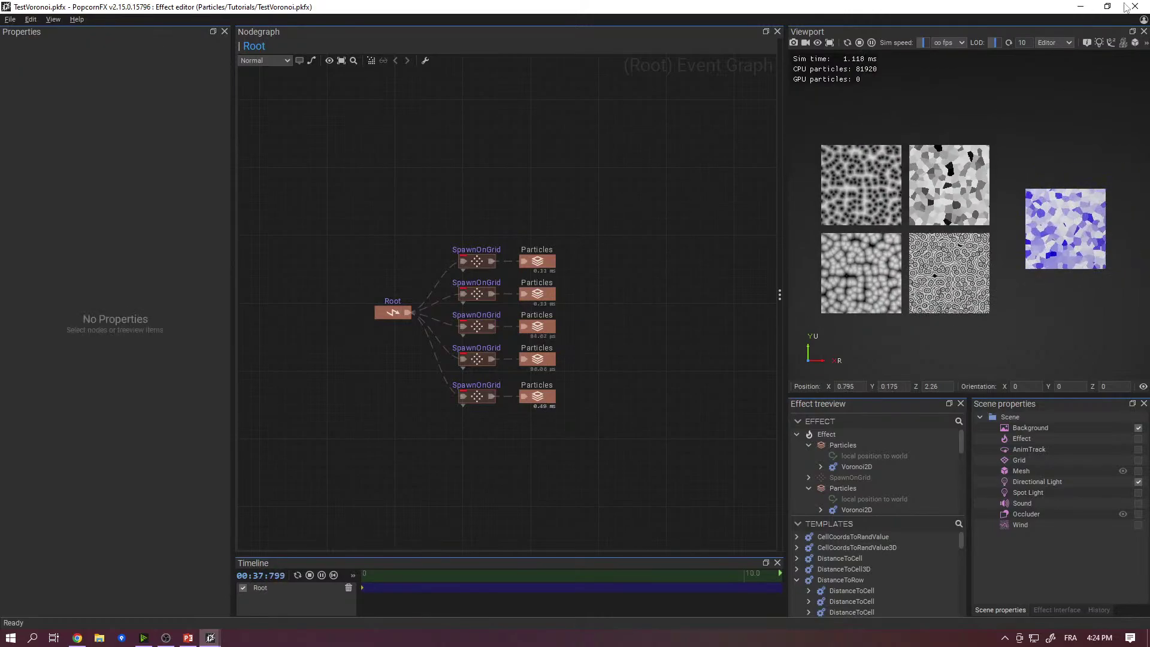
left_click(1135, 6)
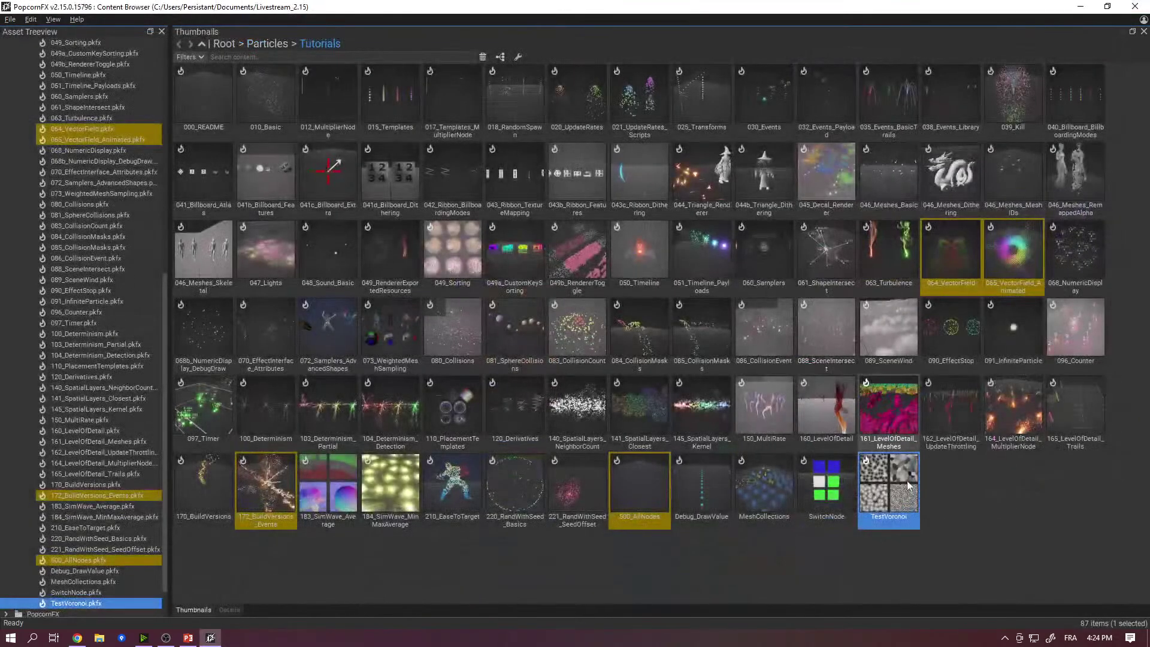
left_click(920, 561)
left_click(749, 502)
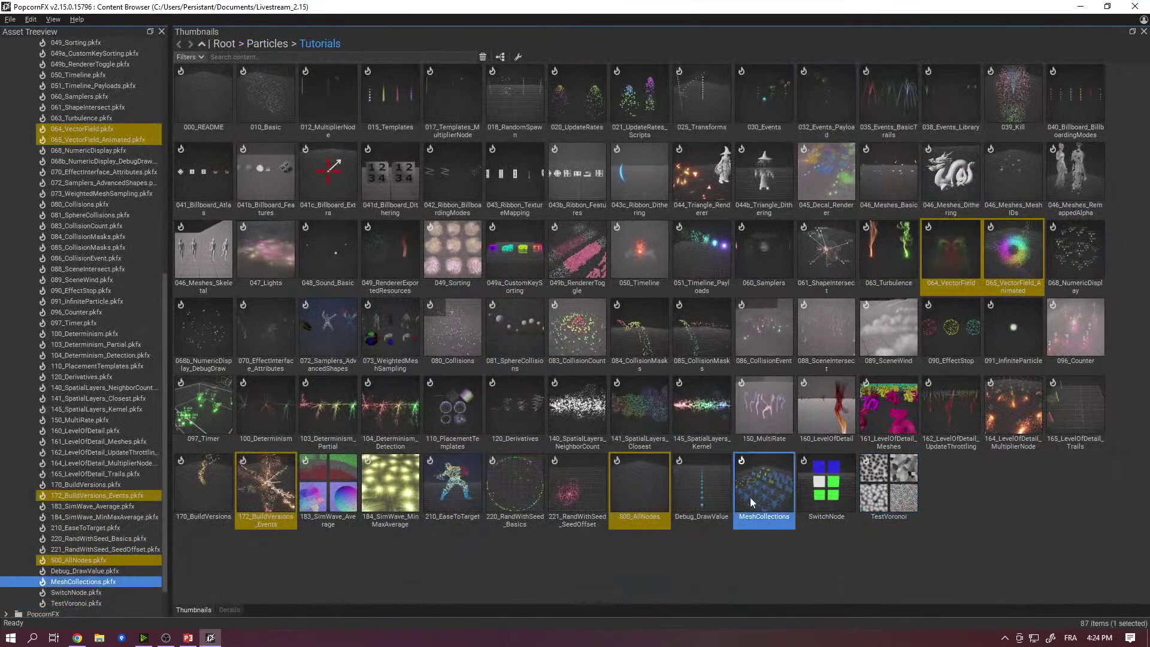
double_click(750, 497)
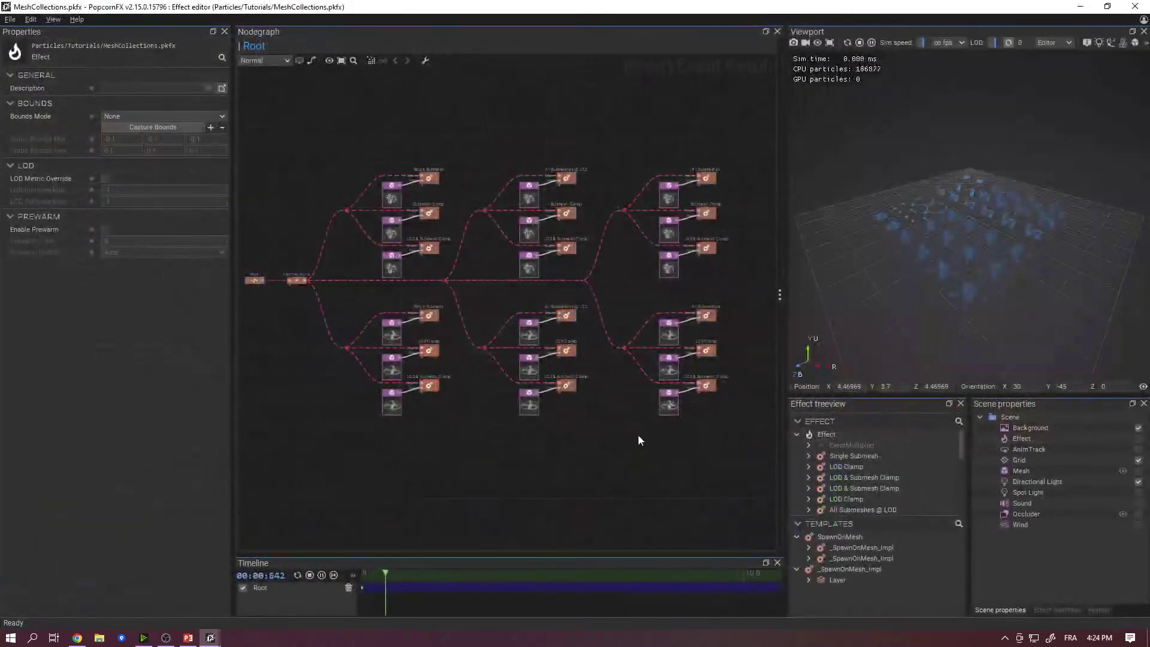
- Examine the submesh and LOD spawn branches in the root graph and inspect the Single Submesh dragon mesh sampler's properties
scroll(671, 207, "up", 3)
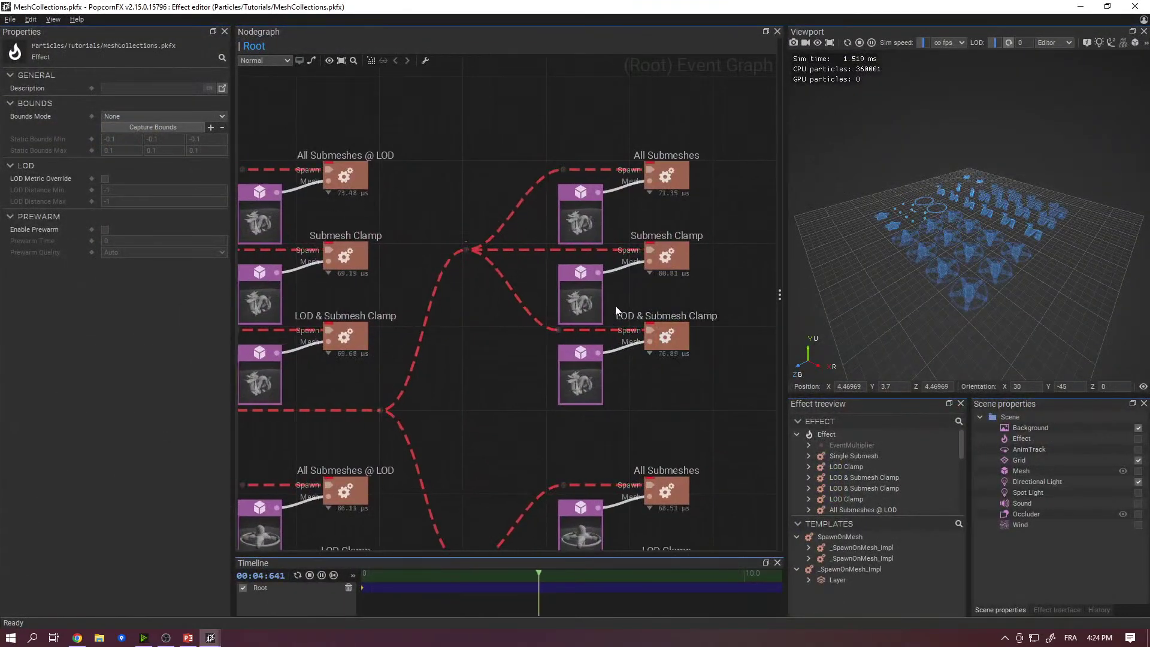
middle_click_drag(618, 324, 618, 334)
left_click(618, 318)
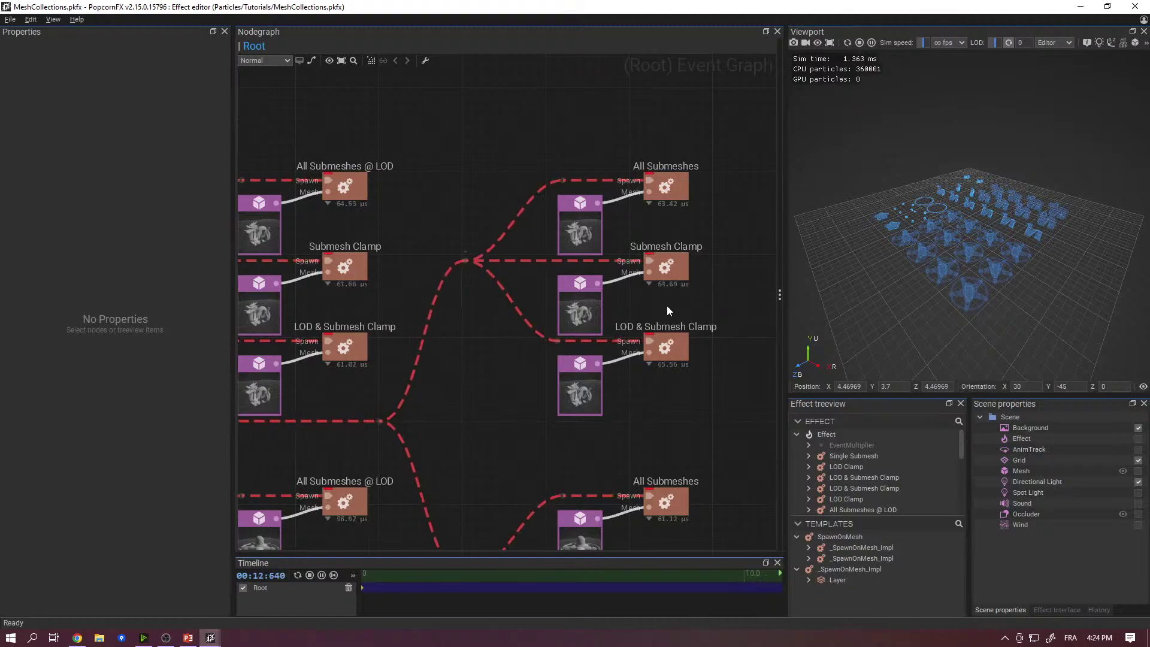
middle_click_drag(667, 306, 670, 311)
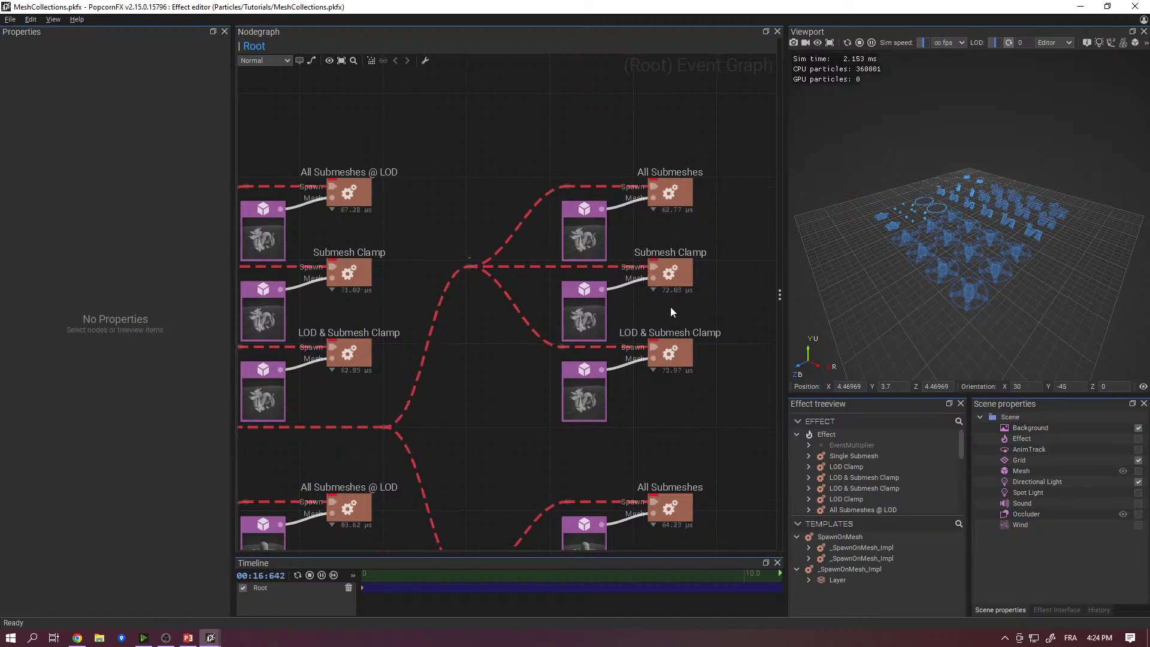
middle_click_drag(670, 307, 672, 312)
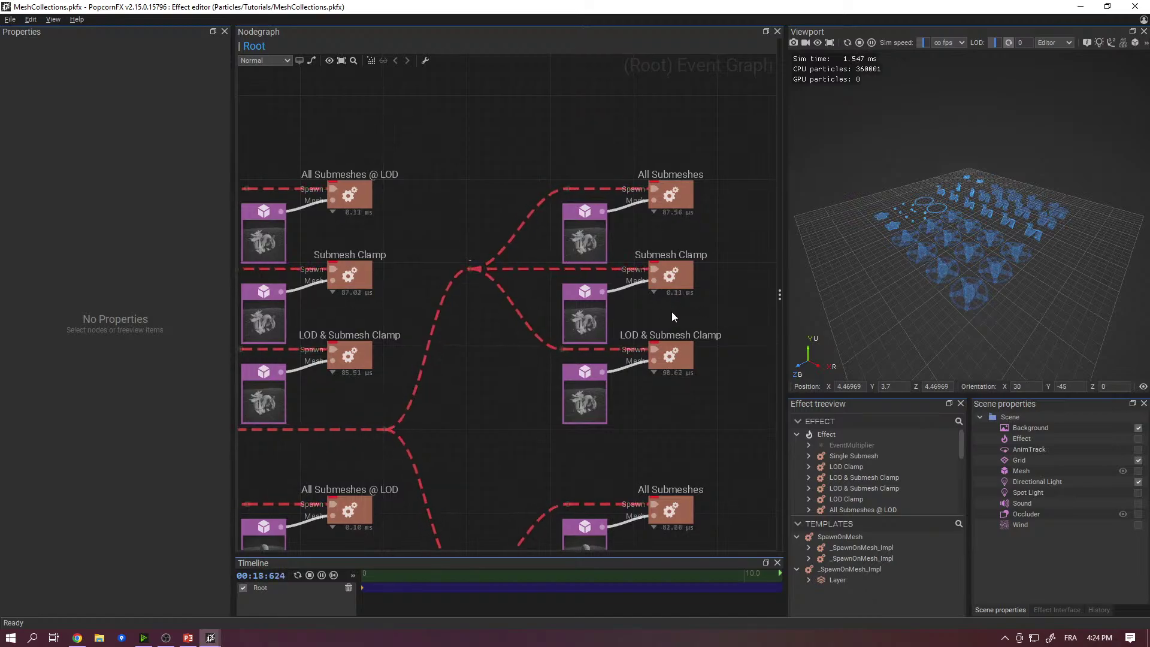
scroll(598, 238, "up", 2)
middle_click_drag(552, 257, 662, 238)
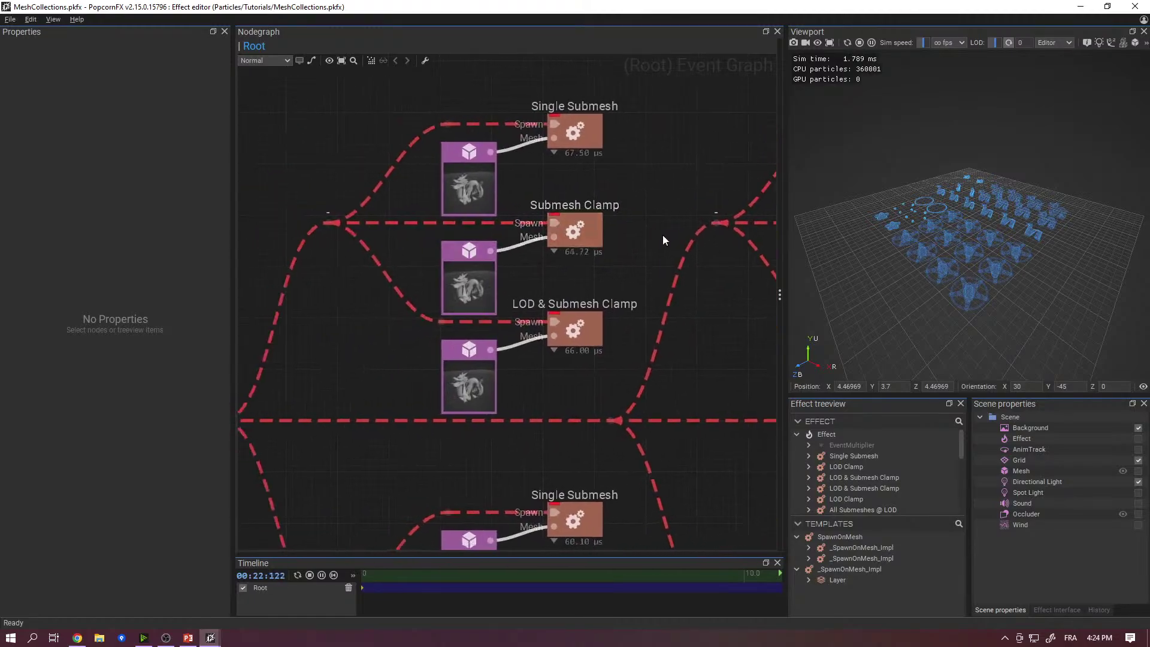
left_click(485, 184)
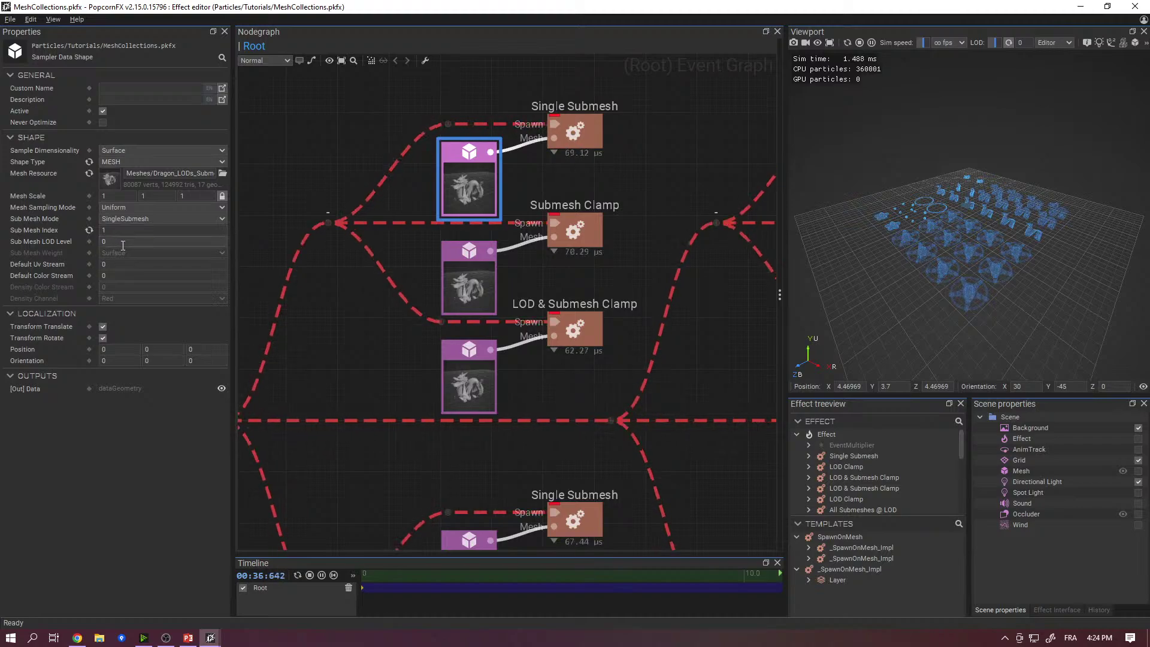
- Review the Sub Mesh Mode options for the Single Submesh branch's dragon mesh sampler without changing the mode
scroll(401, 186, "right", 3)
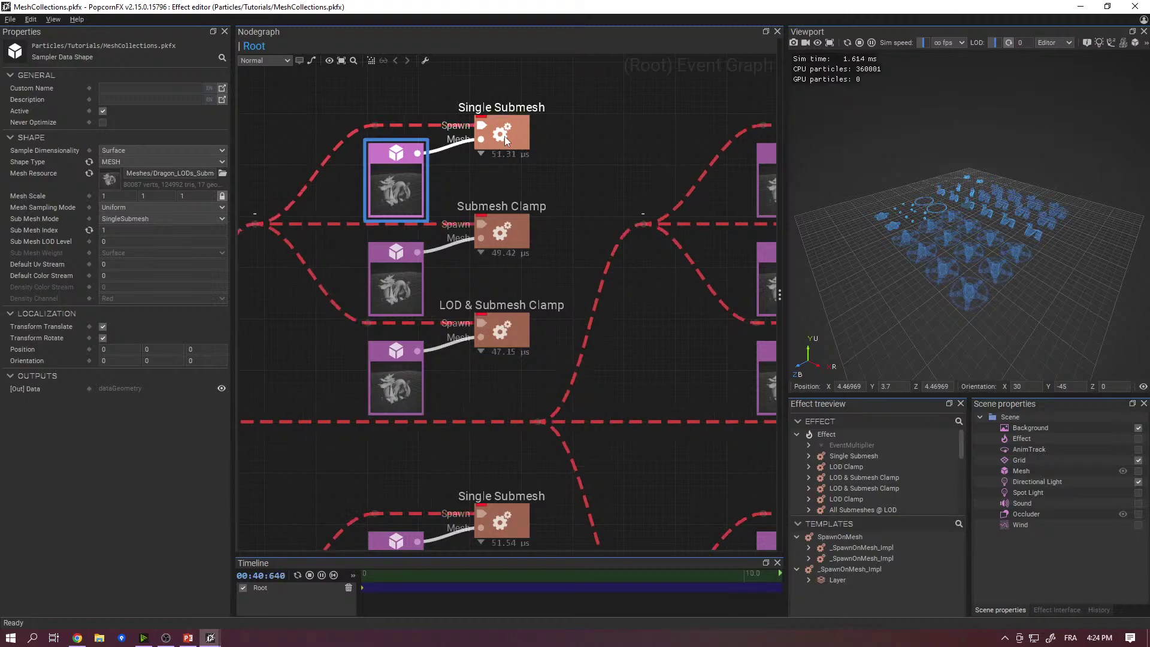
scroll(428, 187, "right", 1)
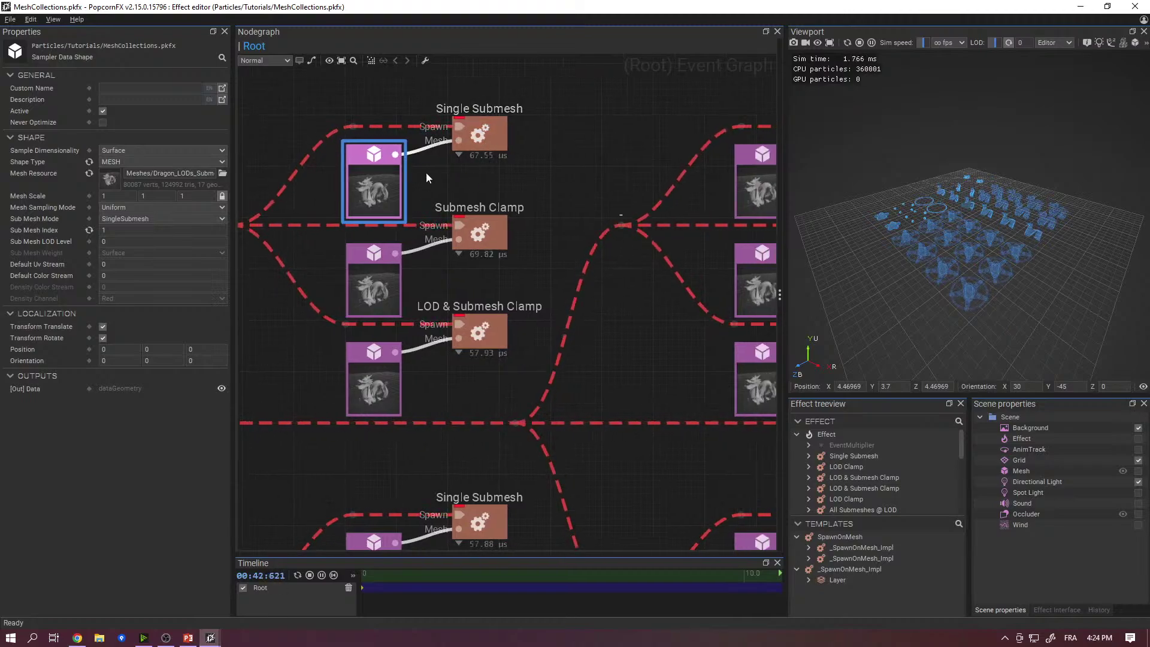
scroll(426, 173, "right", 1)
scroll(435, 182, "right", 1)
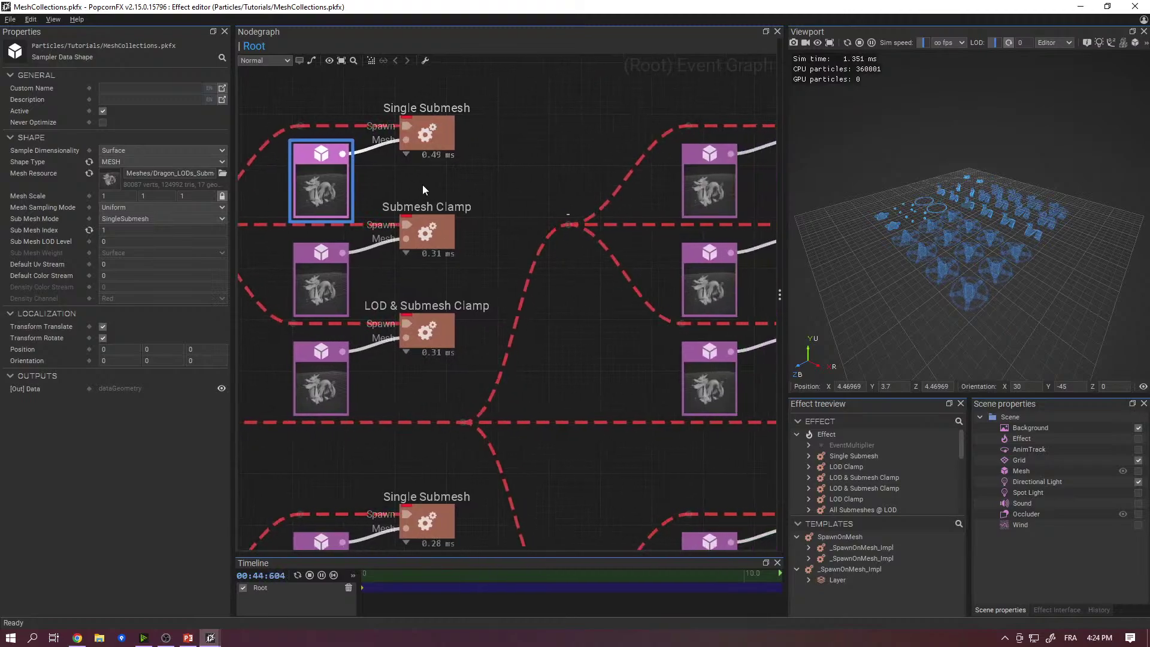
left_click(195, 219)
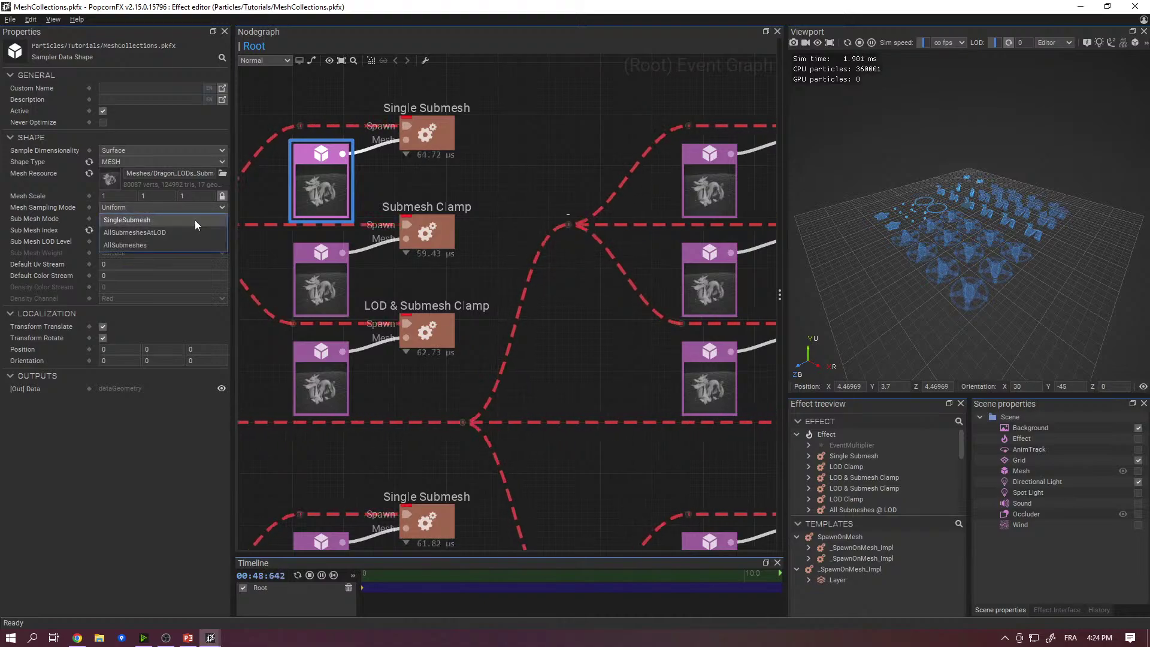
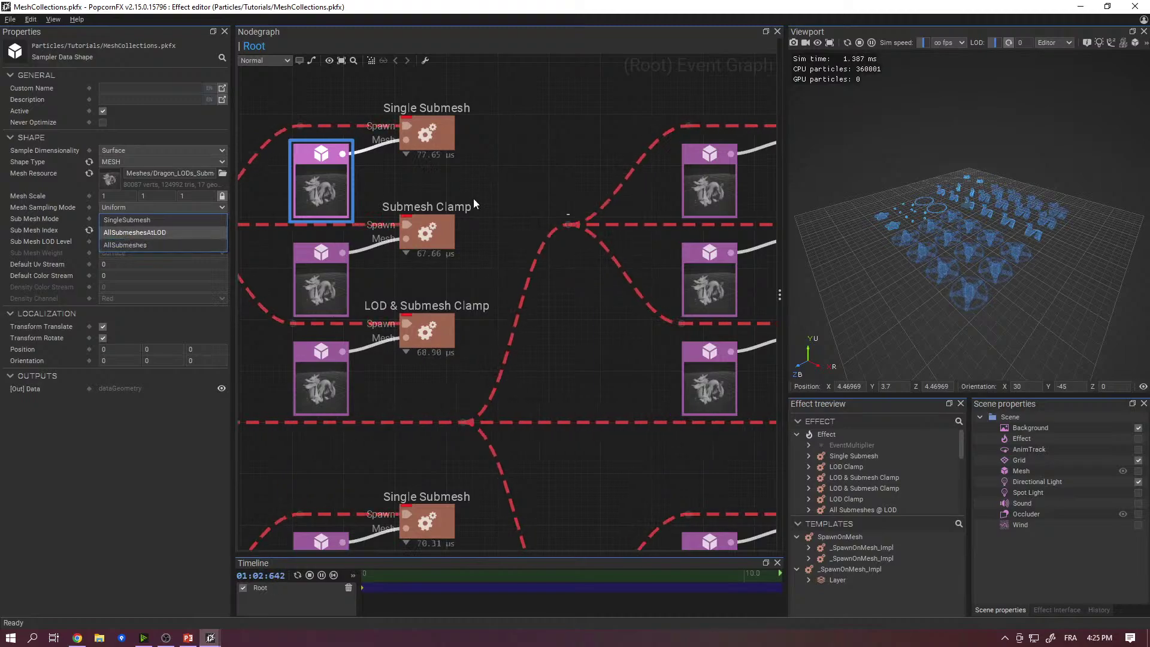
left_click(515, 190)
- Examine the All Submeshes @ LOD and All Submeshes branches, including their clamp variants, and view the whole root event graph
middle_click_drag(571, 181, 478, 176)
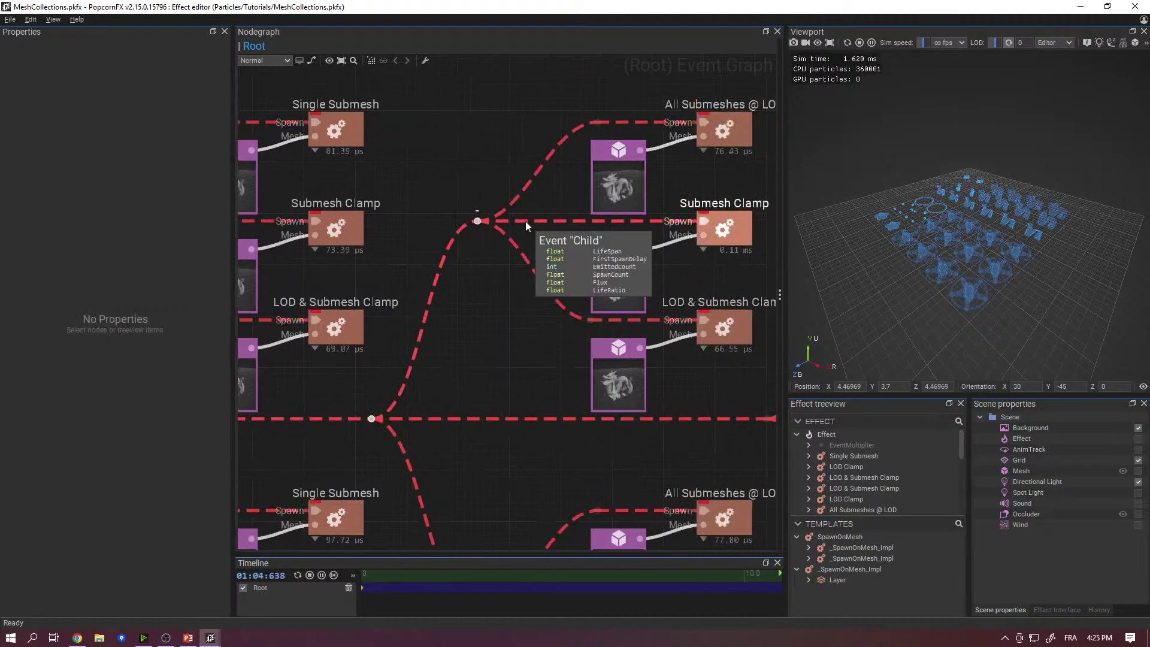
mouse_move(540, 232)
middle_mouse_down()
mouse_move(491, 222)
mouse_move(440, 269)
mouse_move(476, 271)
middle_mouse_up()
scroll(491, 223, "down", 5)
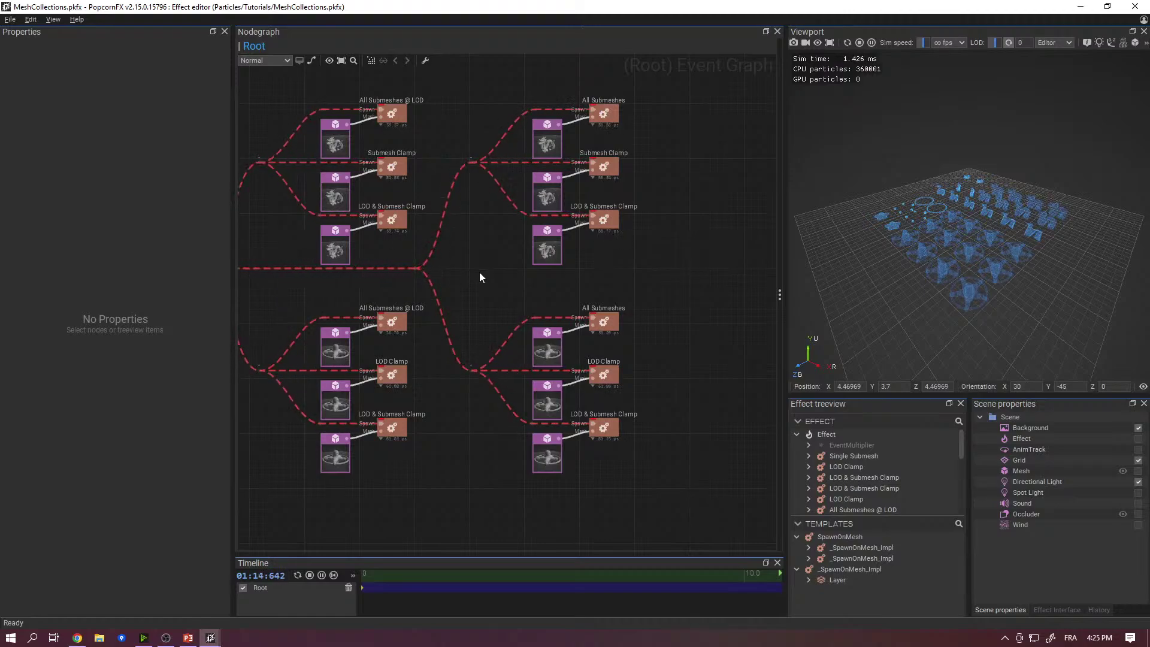
mouse_move(535, 227)
key("f")
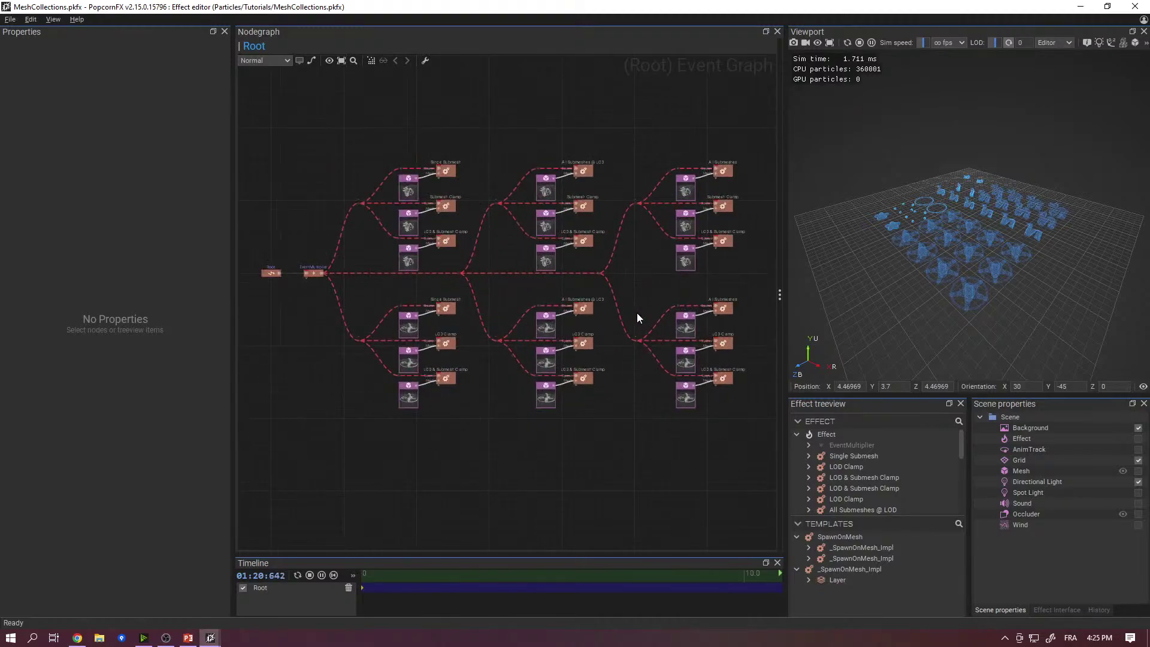
middle_click_drag(637, 312, 612, 348)
scroll(652, 132, "down", 5)
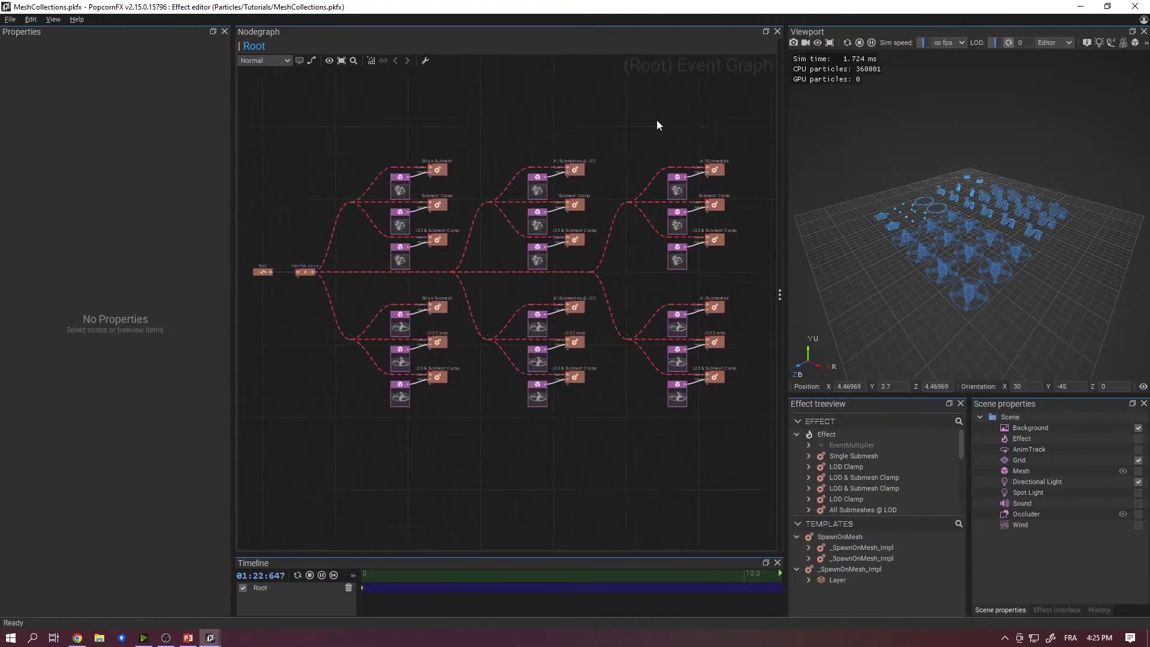
scroll(638, 235, "up", 2)
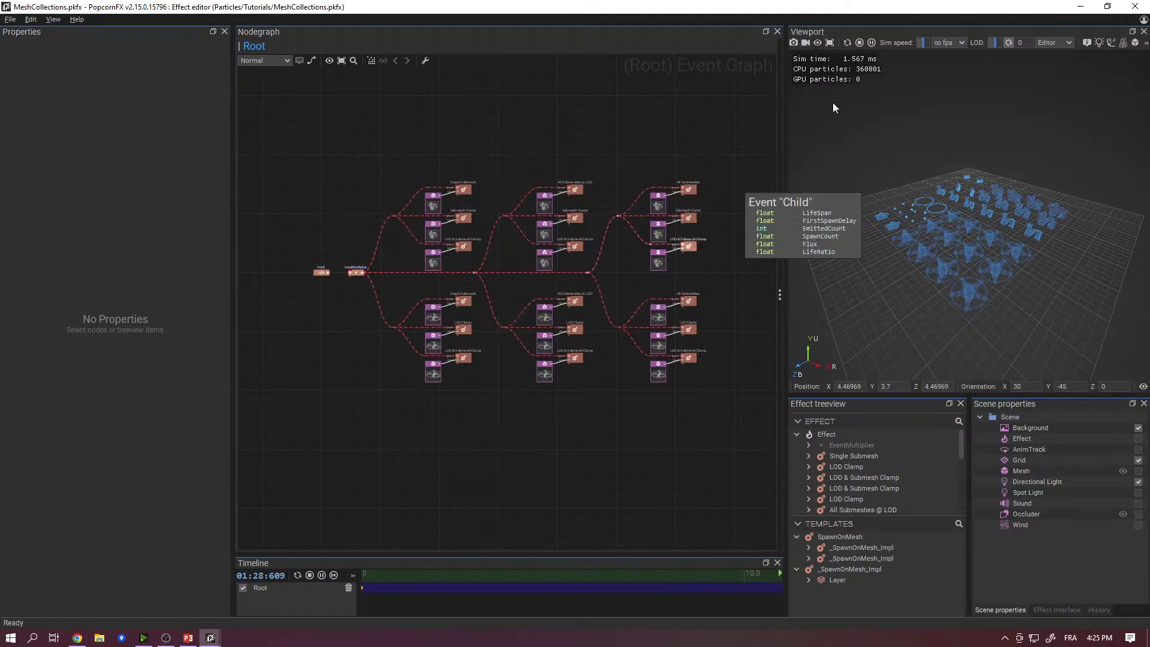
- Close the MeshCollections effect, open the SwitchNode effect from the Tutorials folder and enter its layer's simulation graph
left_click(1140, 6)
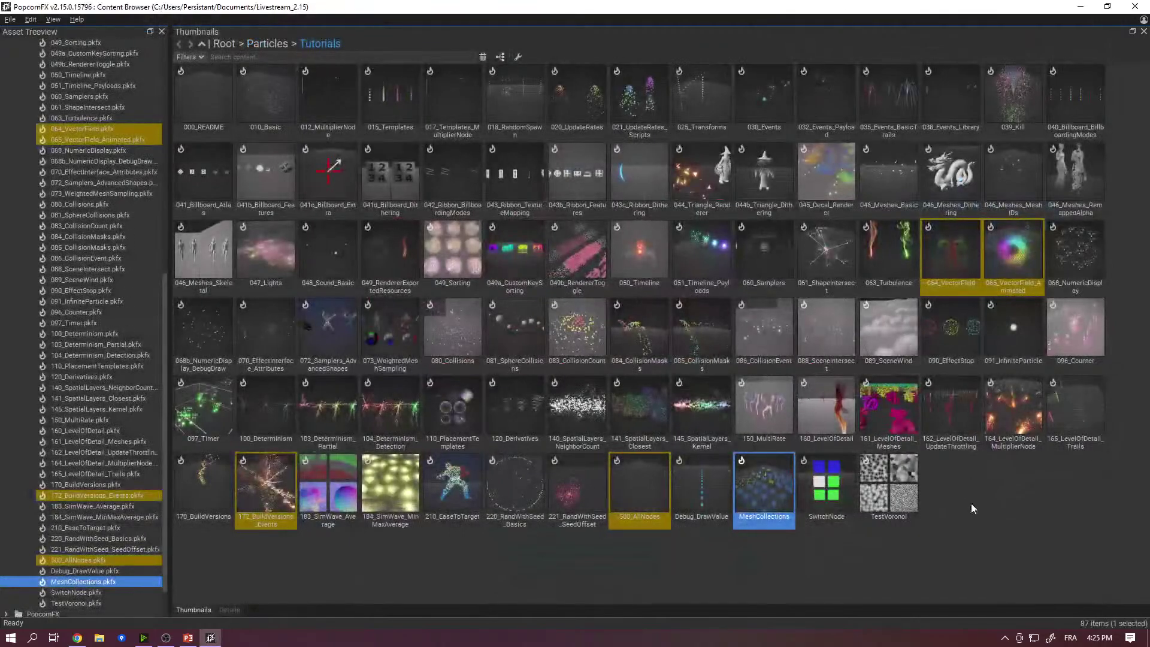
double_click(828, 479)
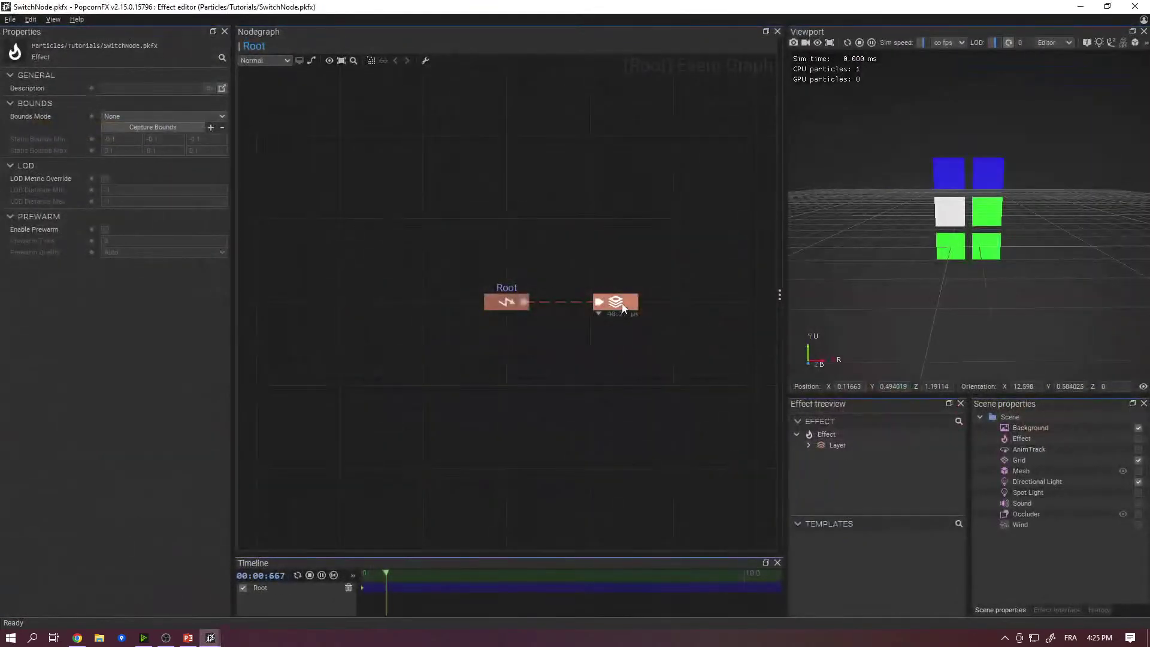
double_click(617, 303)
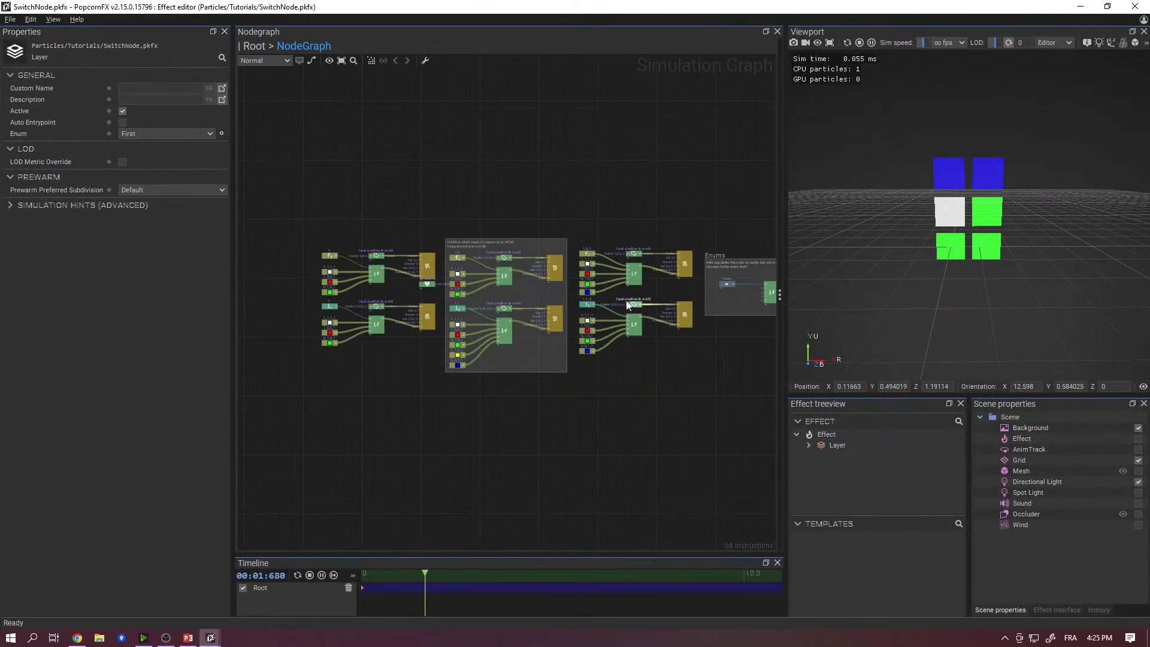
scroll(338, 262, "up", 6)
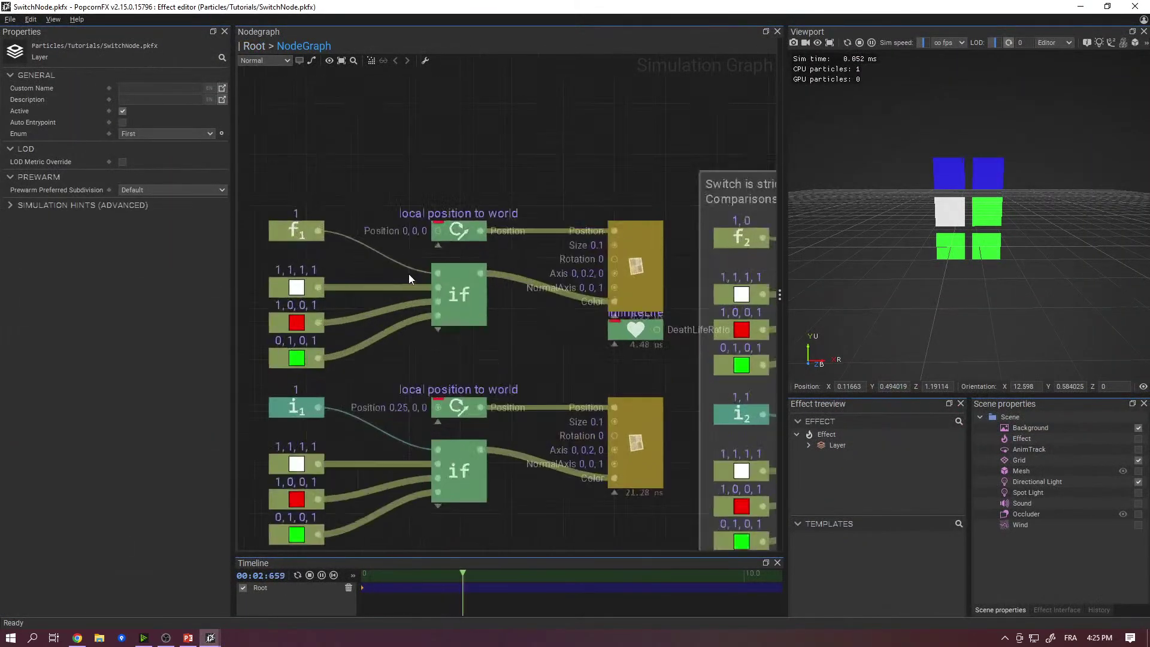
- Inspect the output and Input Count property of the Switch node fed by the single float constant
left_click(460, 281)
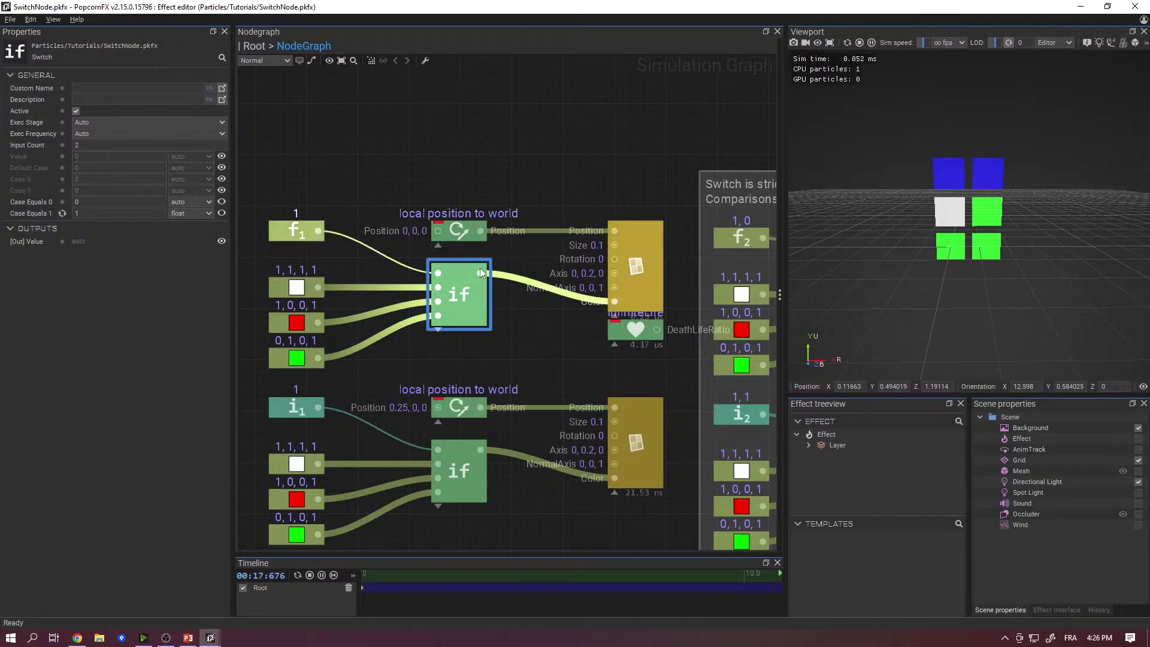
mouse_move(481, 286)
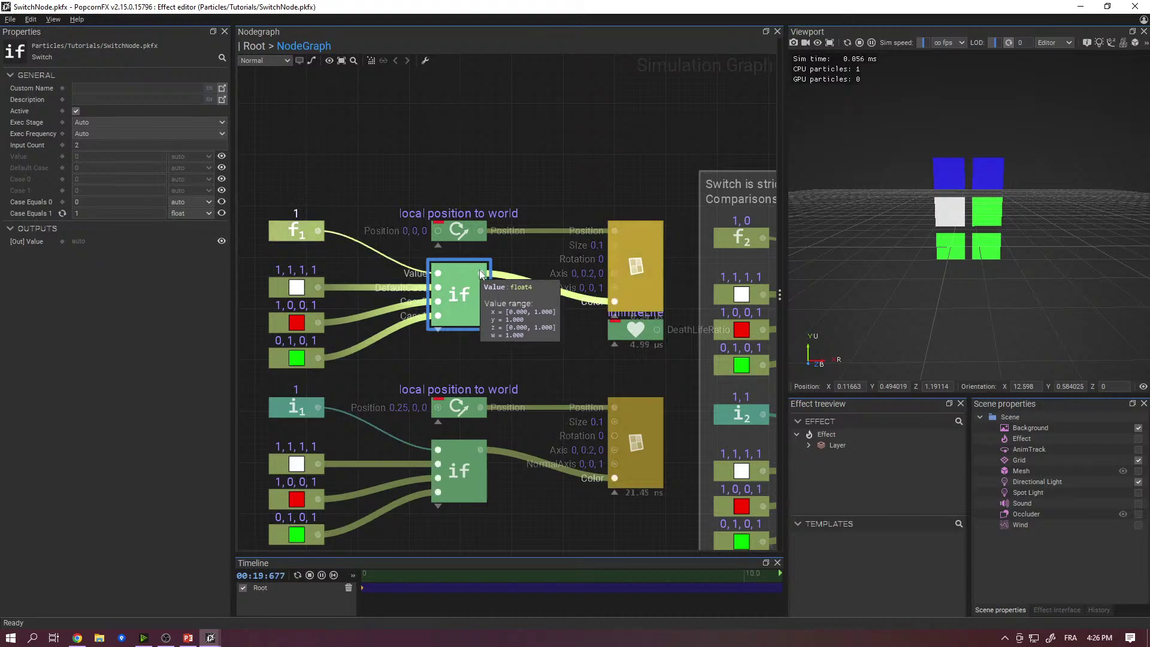
left_click_drag(481, 285, 540, 291)
left_click(504, 328)
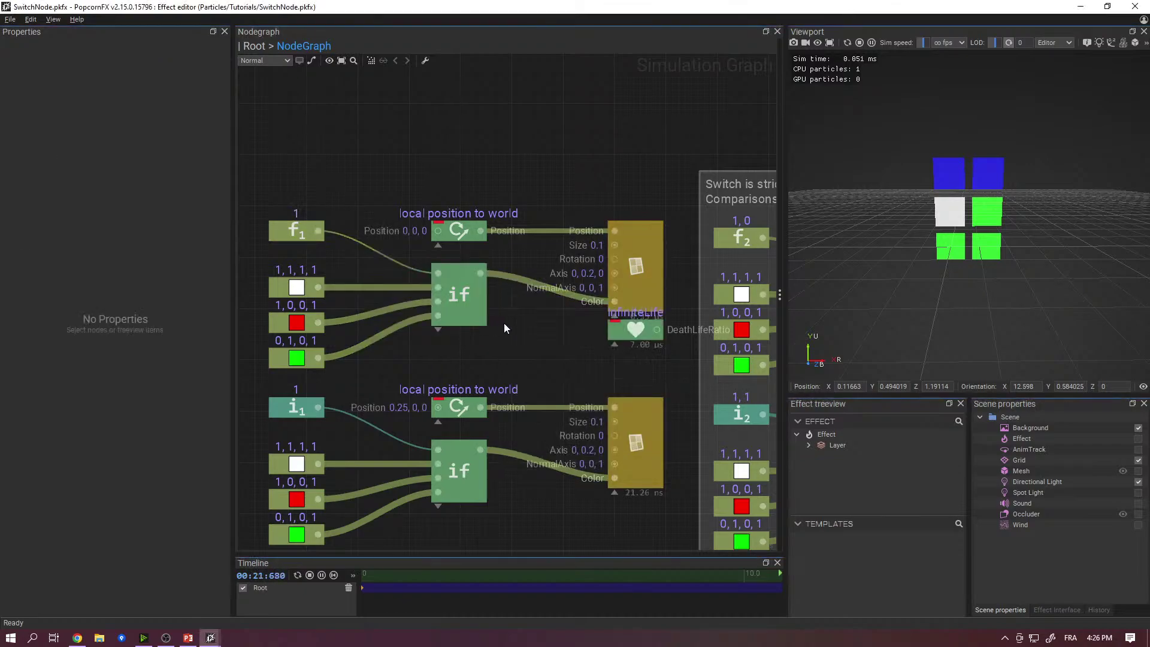
left_click(479, 308)
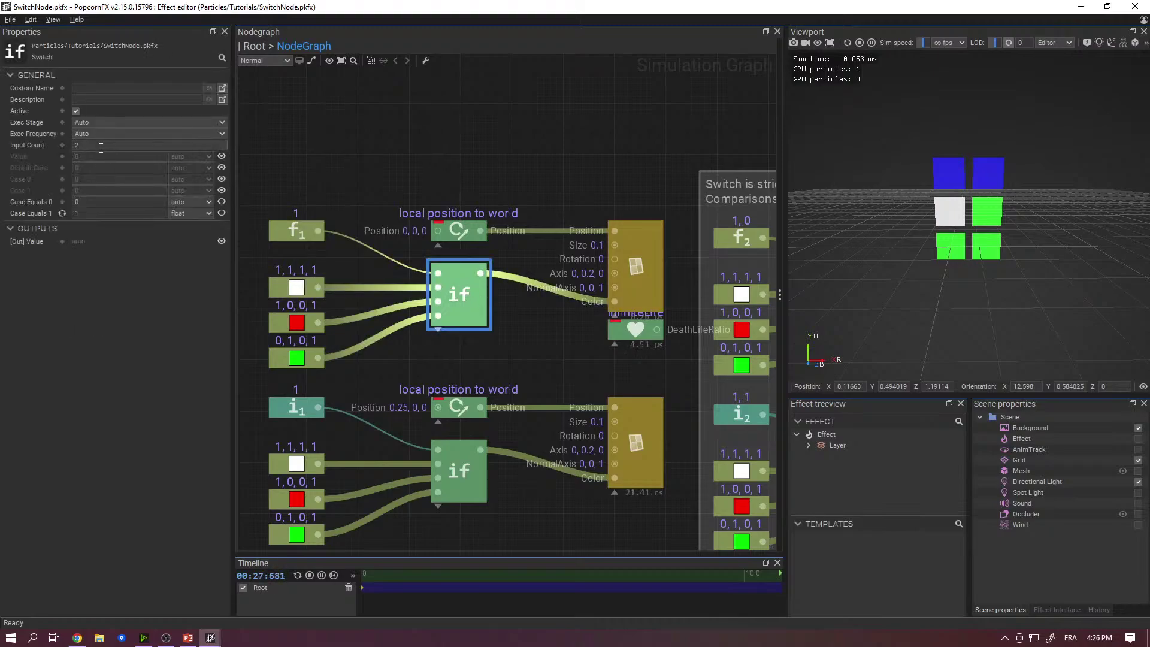
left_click(74, 145)
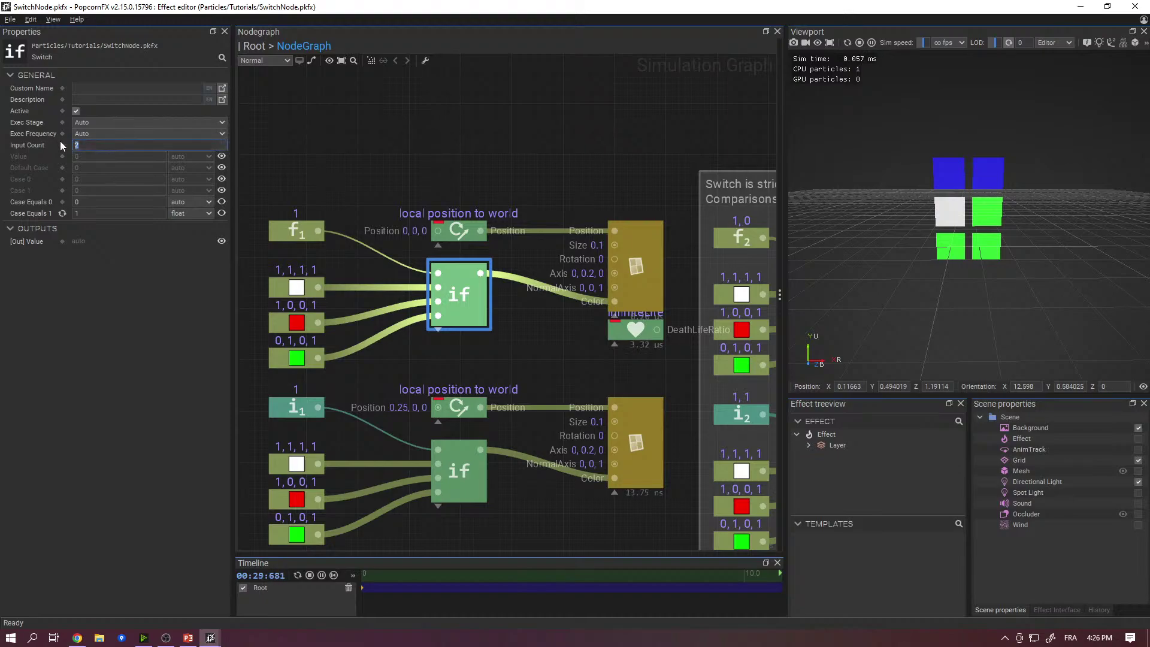
double_click(76, 145)
left_click(313, 198)
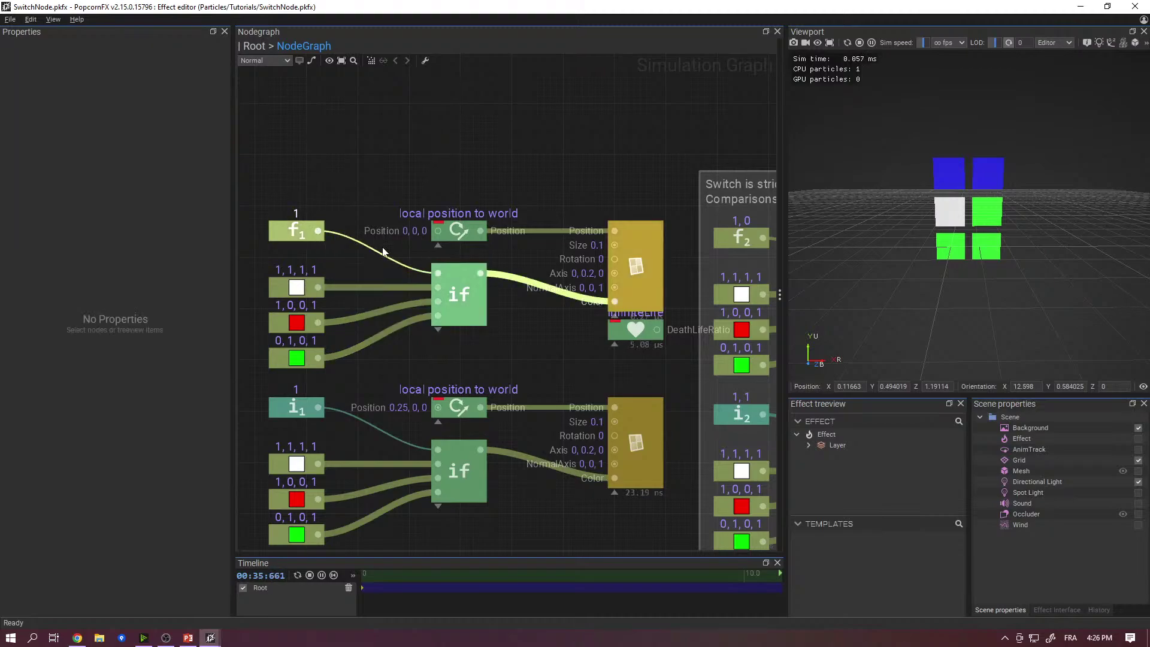
- Inspect the same Switch node's Case Equals 0 and Case Equals 1 properties against its float constant and case inputs
left_click(470, 297)
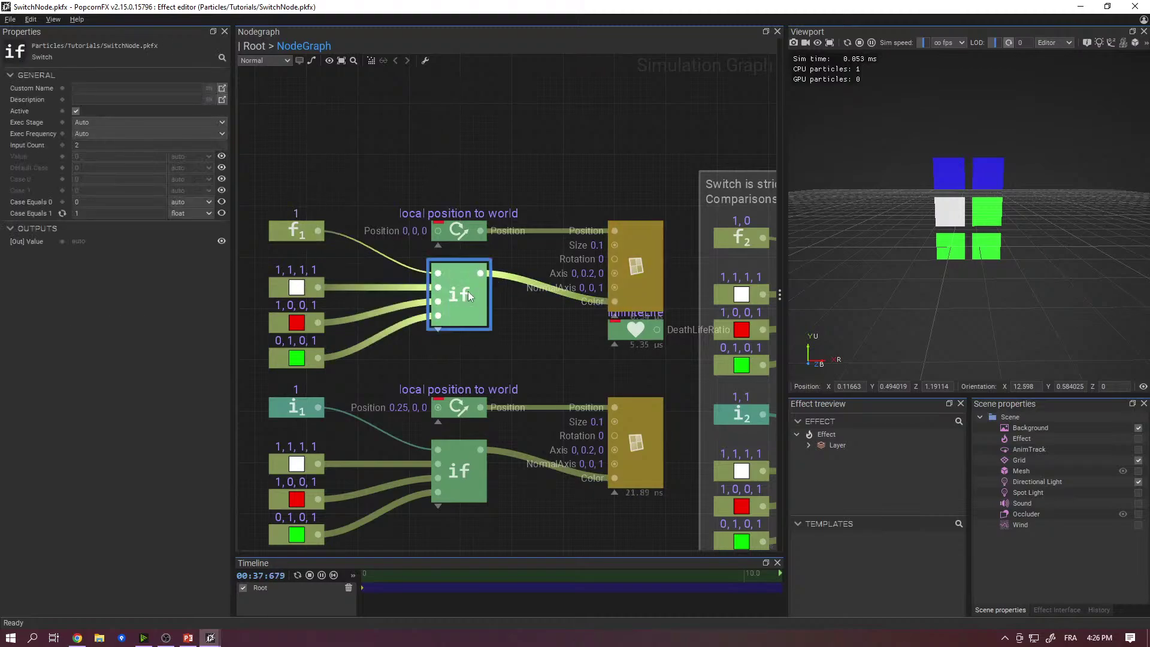
left_click(106, 201)
left_click(90, 214)
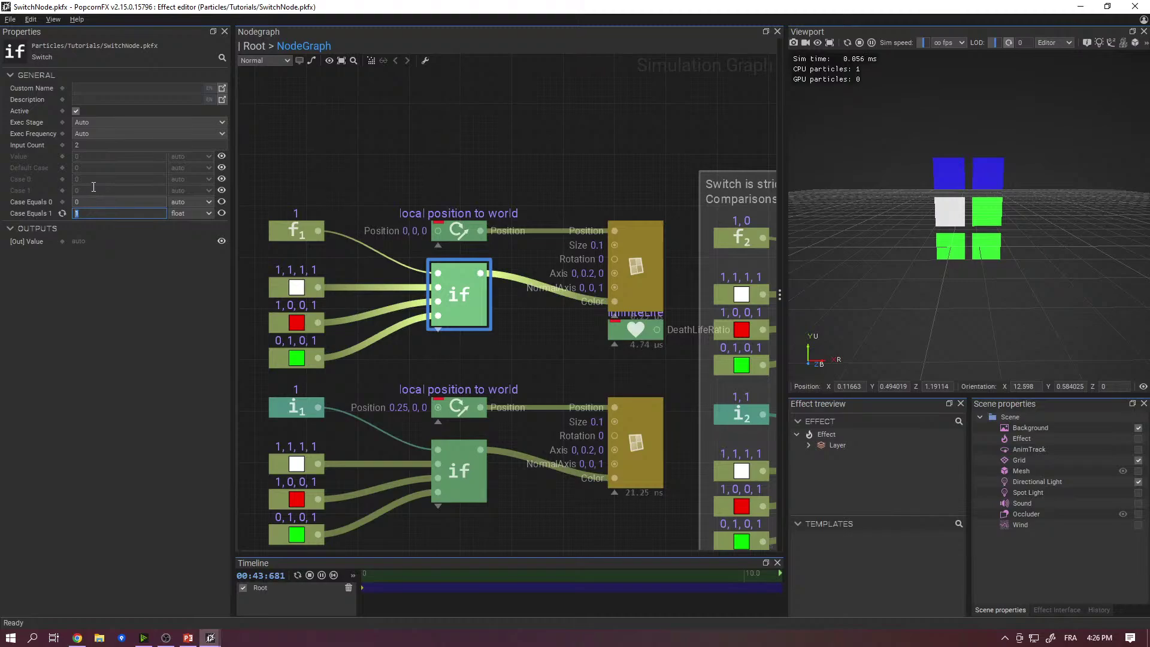
left_click(84, 145)
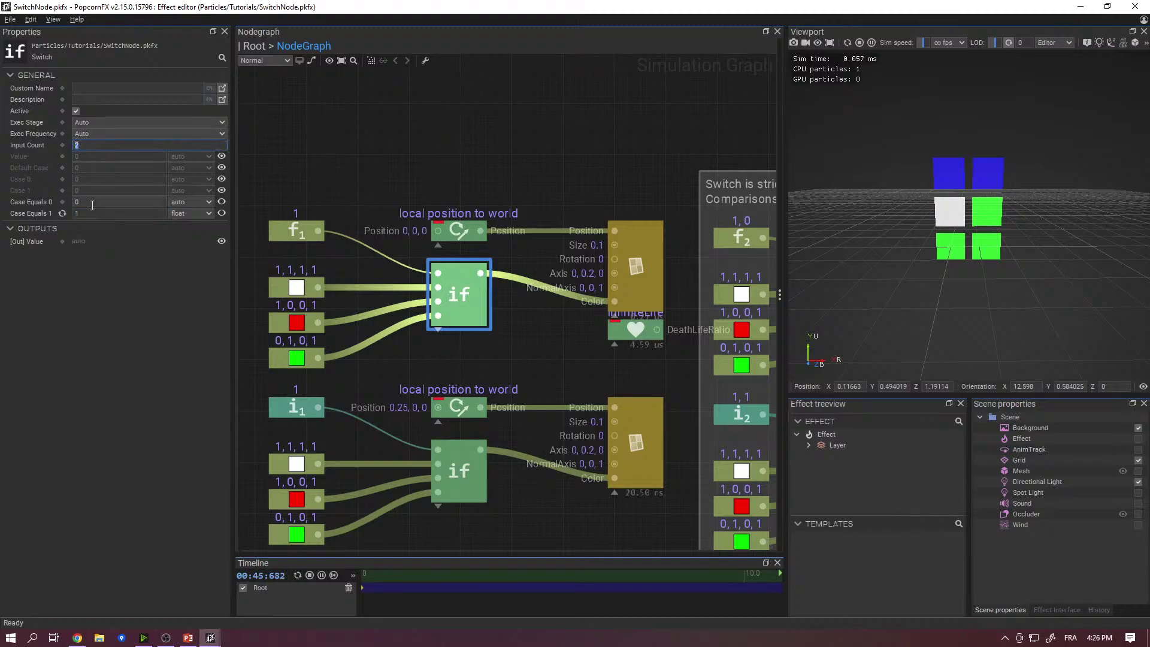
left_click(94, 204)
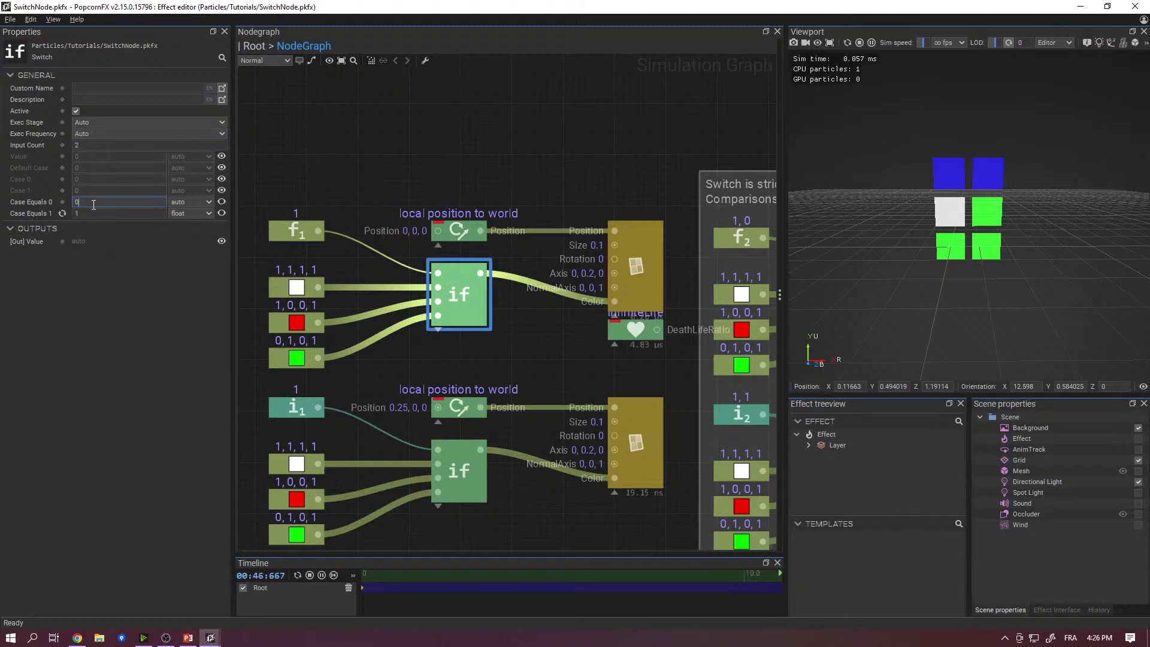
left_click(295, 228)
left_click(459, 293)
key("Tab")
left_click(92, 203)
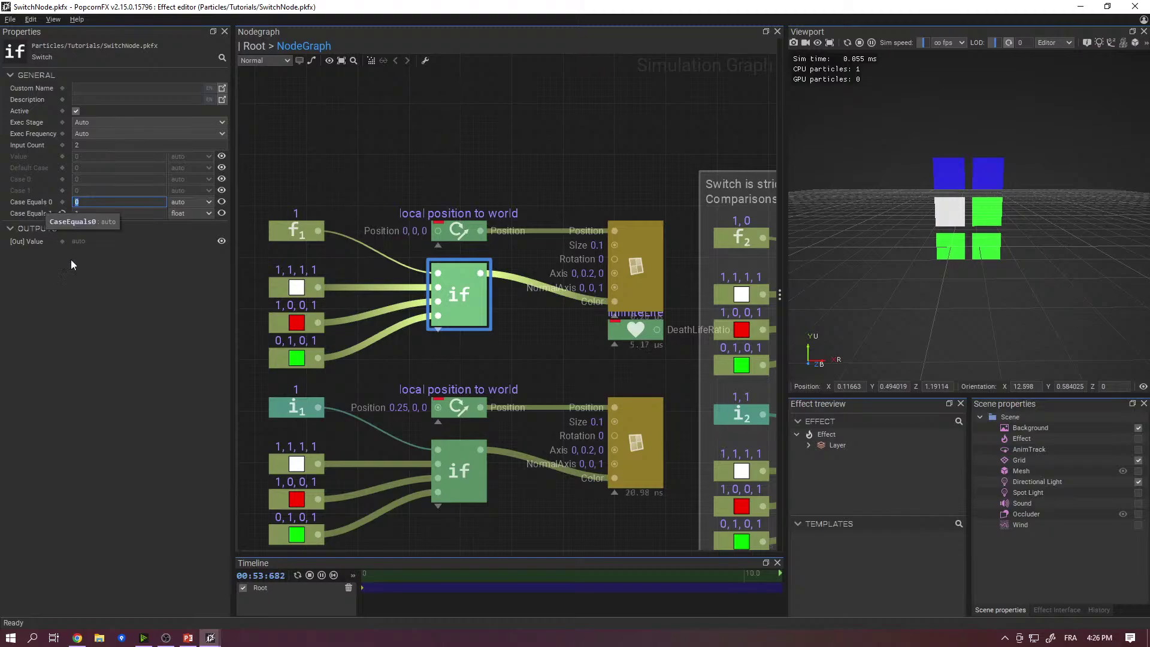
mouse_move(437, 306)
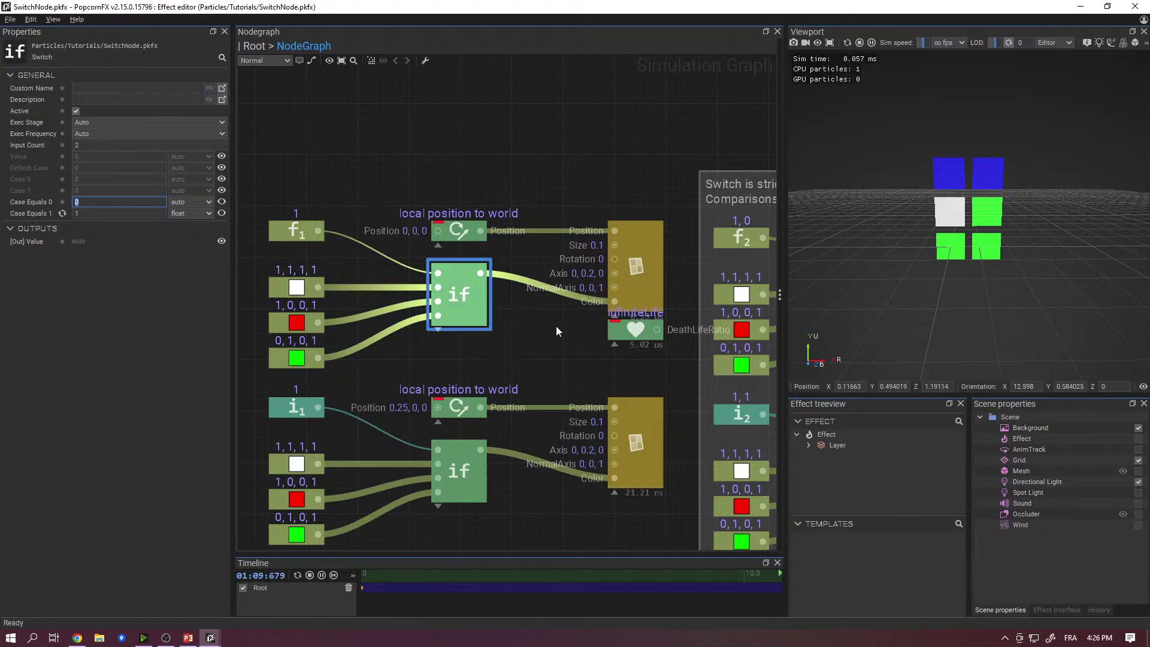
- Inspect the four-case Switch node fed by the int2 constant, its Case Equals values and the color constants wired to it
middle_click_drag(559, 335, 393, 263)
middle_click_drag(548, 279, 412, 179)
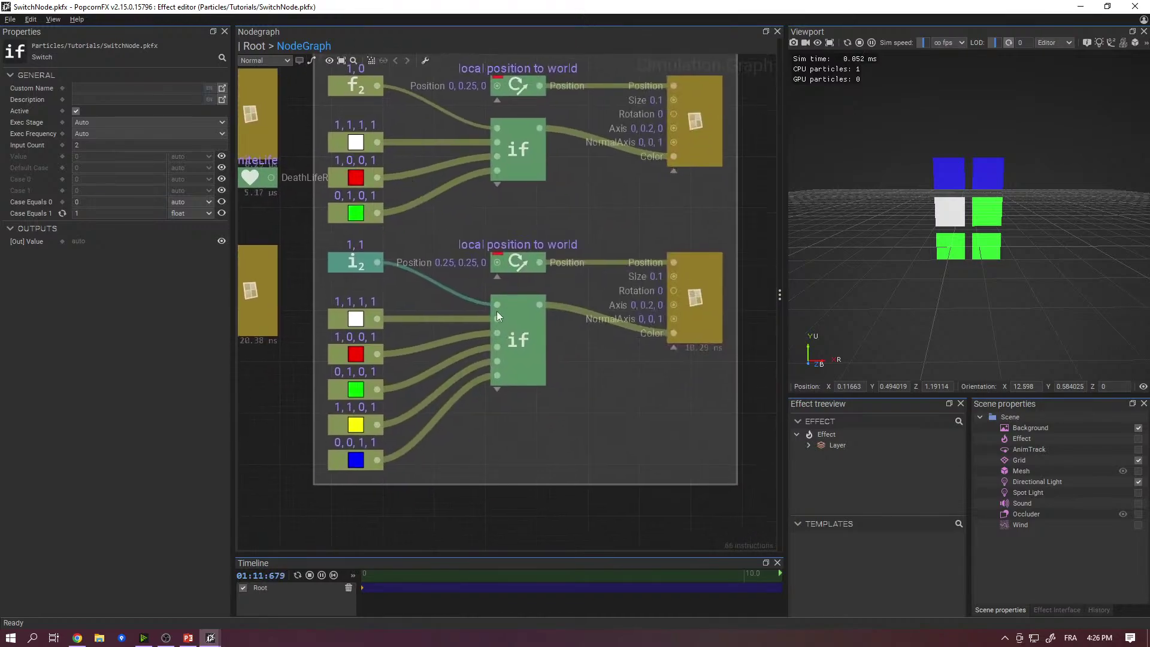
left_click(521, 326)
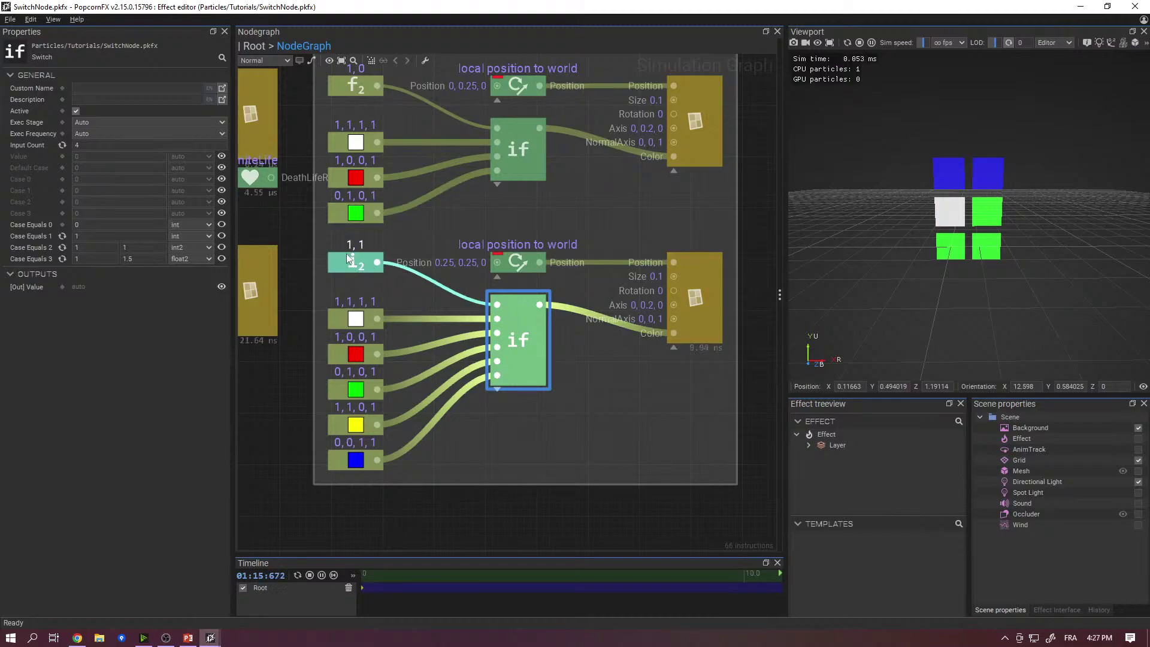
left_click(135, 237)
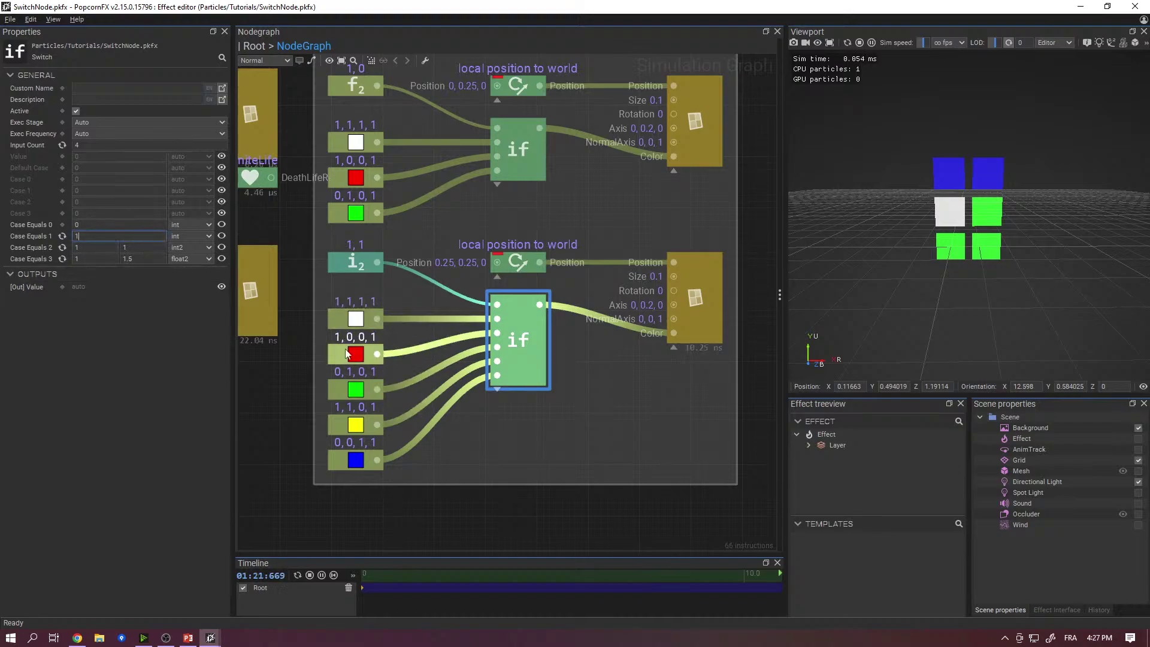
left_click(346, 353)
left_click(343, 390)
left_click(349, 424)
left_click(353, 458)
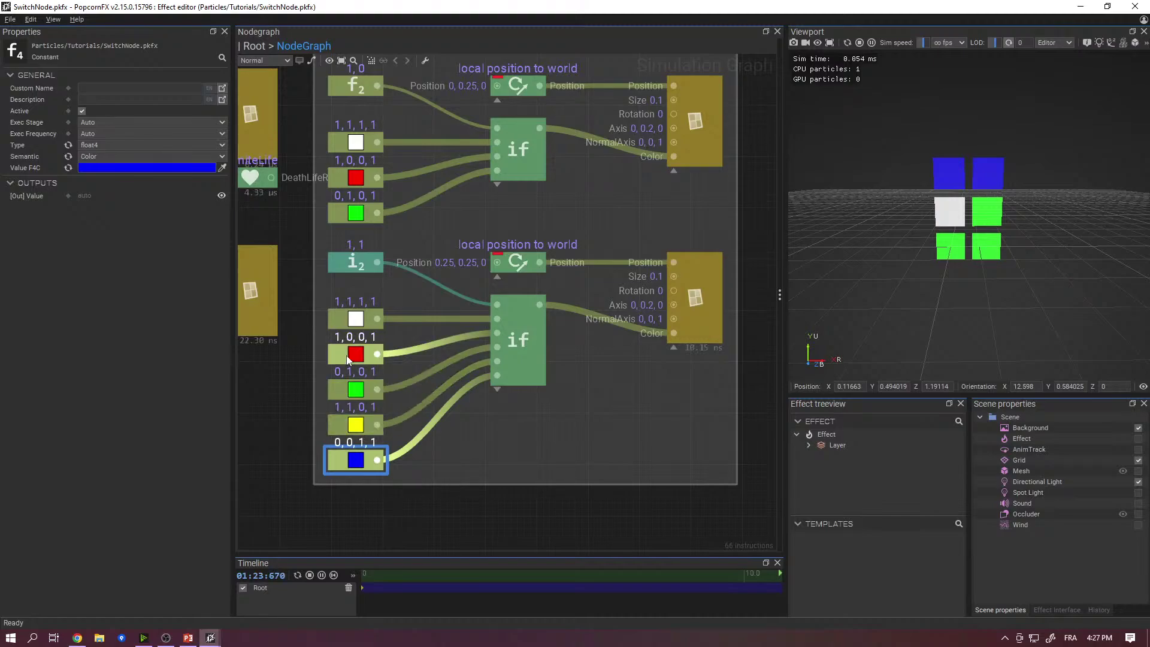
left_click(347, 316)
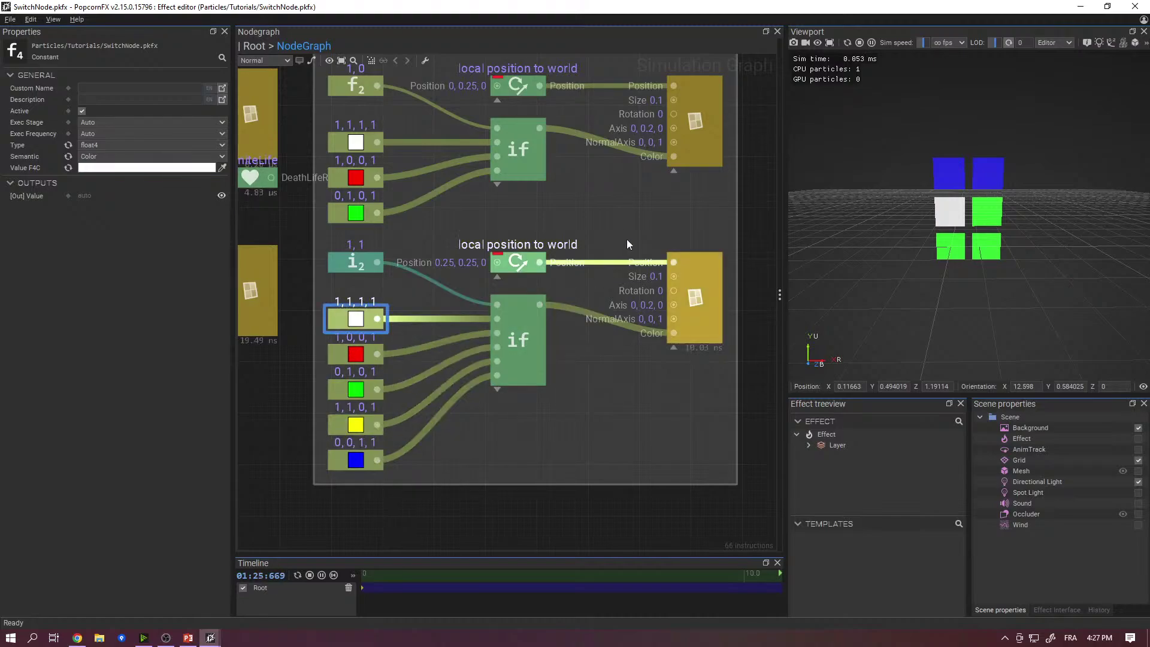
- Go to the Enums group and inspect the Enum template export's list of values feeding the Switch node
scroll(627, 239, "down", 4)
middle_click_drag(689, 210, 493, 270)
scroll(560, 244, "up", 5)
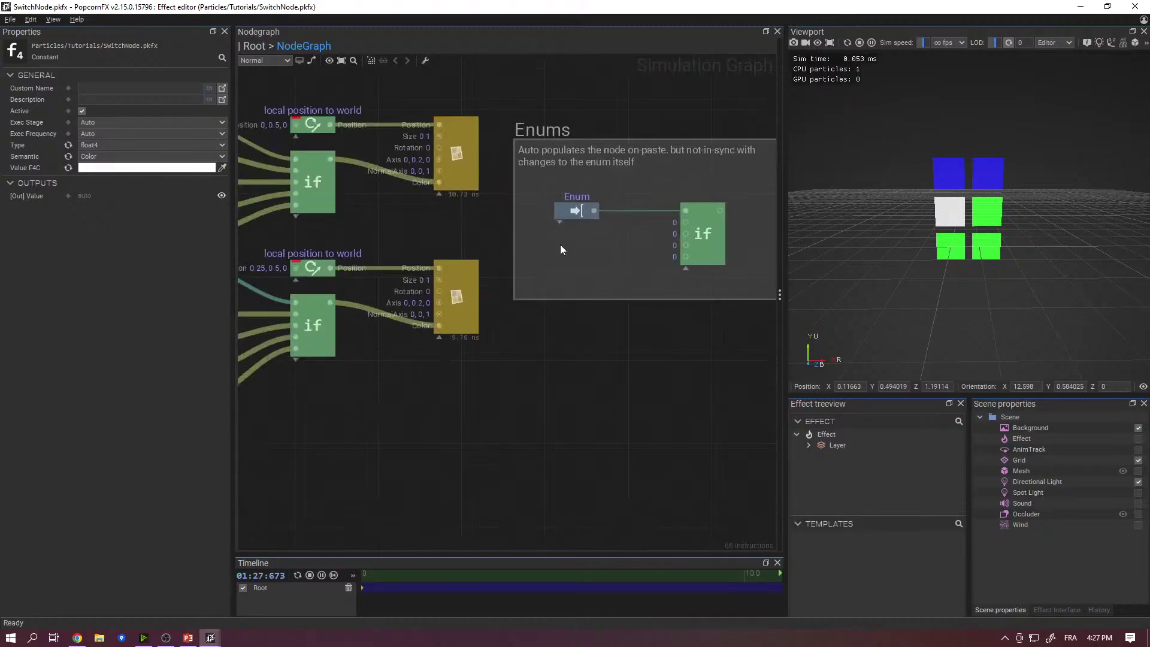
left_click(596, 210)
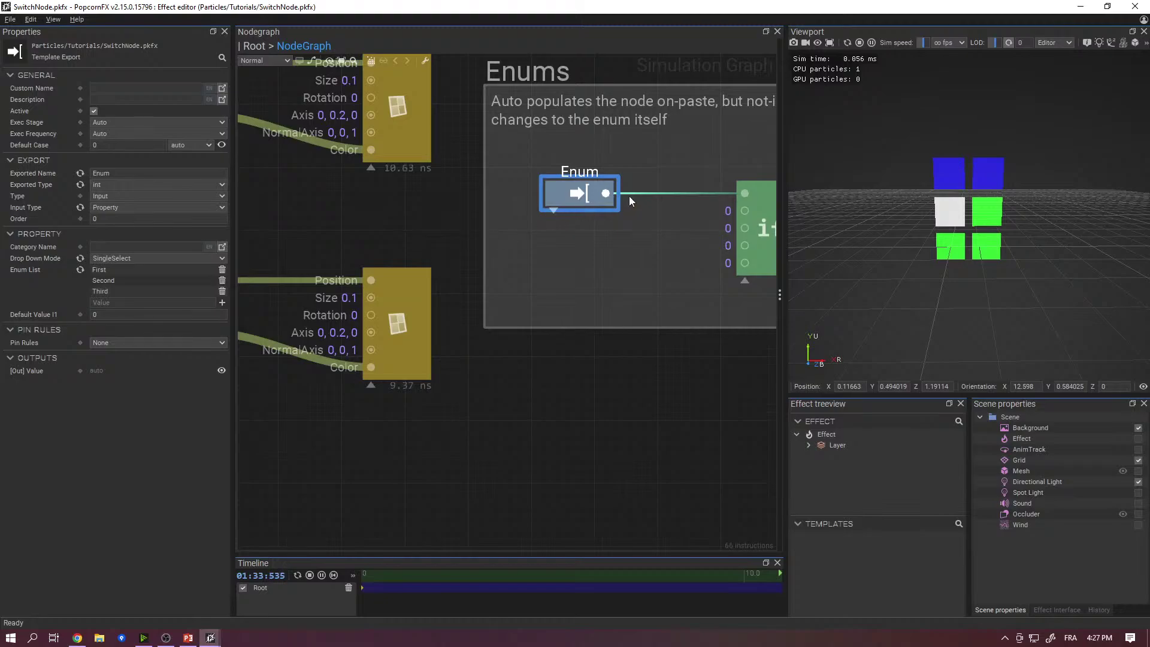
middle_click_drag(630, 197, 504, 216)
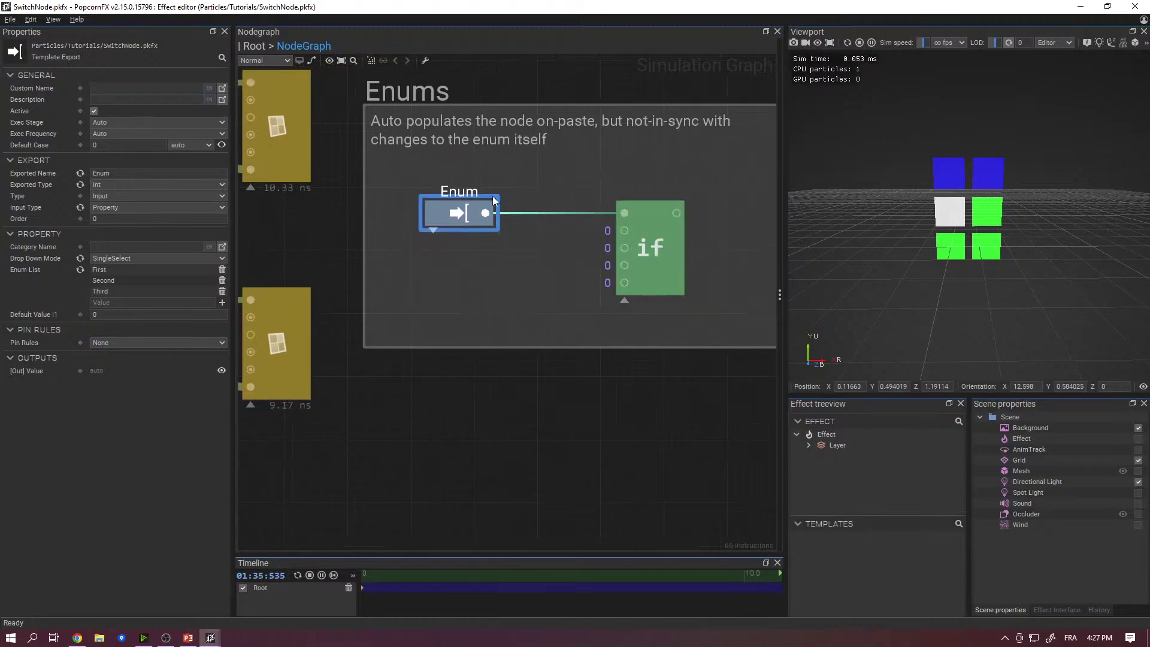
right_click(579, 192)
left_click(545, 242)
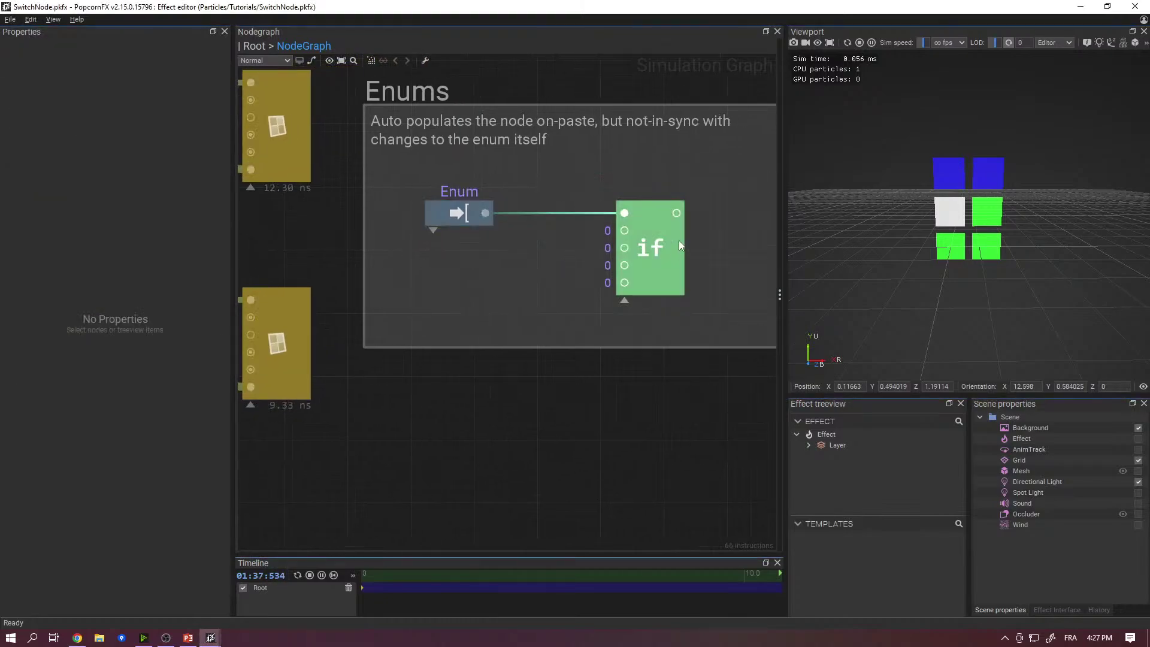
- Compare the Enum export's value list with the properties of the Switch node it feeds in the Enums group
left_click(665, 241)
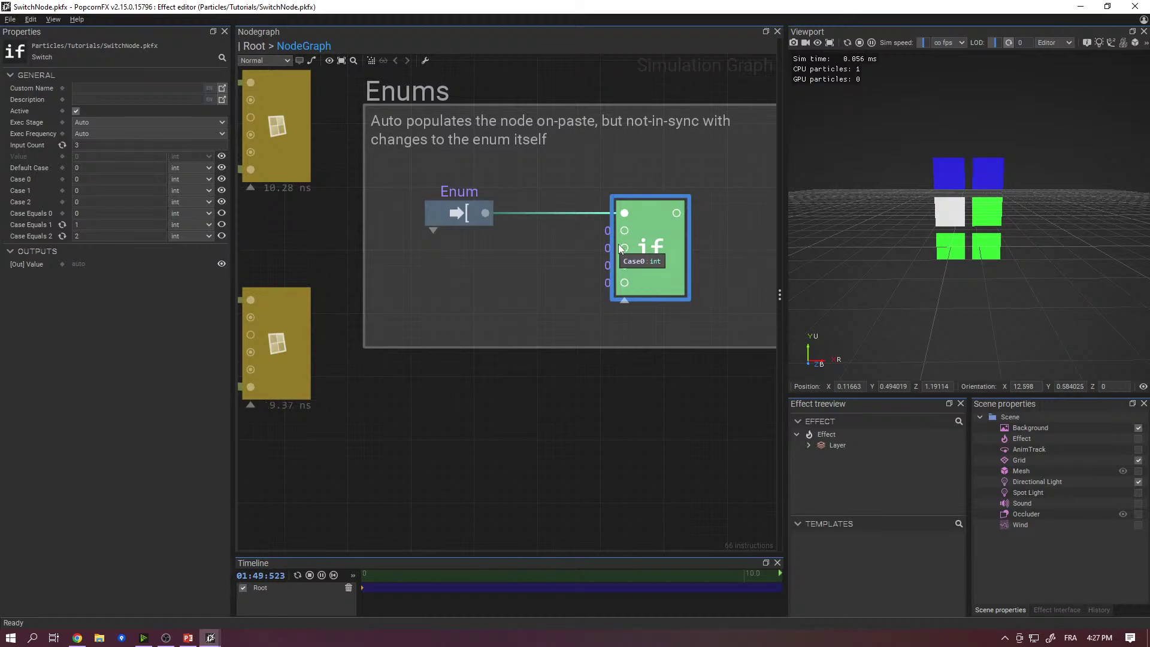
left_click(458, 217)
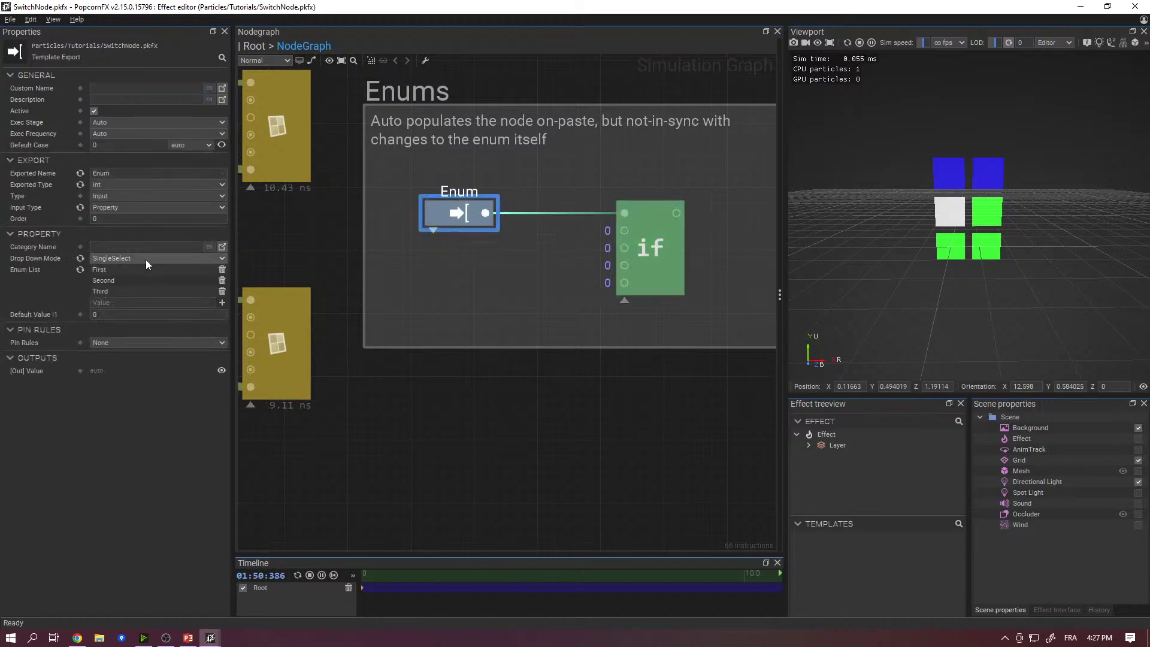
left_click(671, 250)
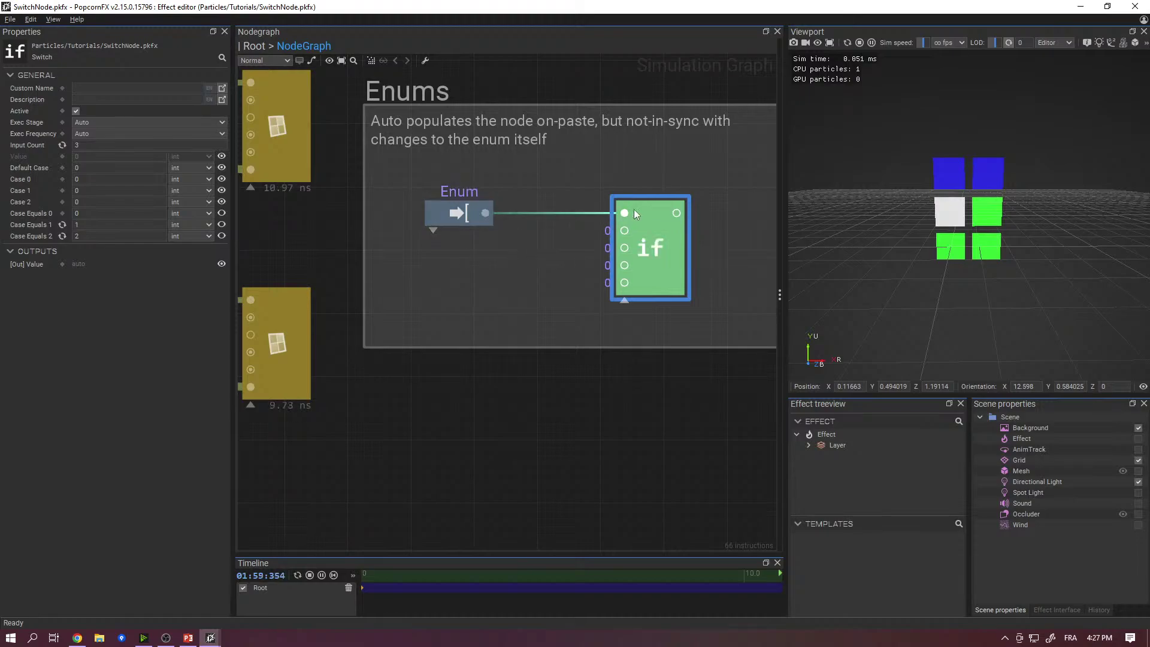
- Add the value Fourth to the Enum export's enum list and check the existing Switch node's cases
left_click(462, 214)
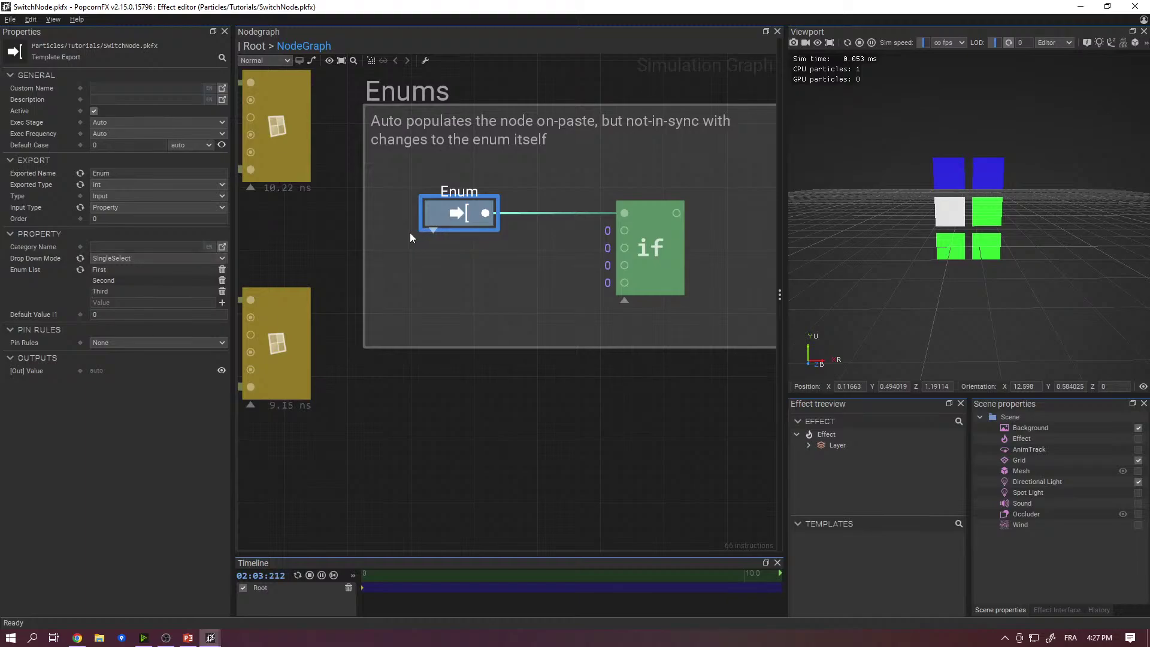
left_click(127, 303)
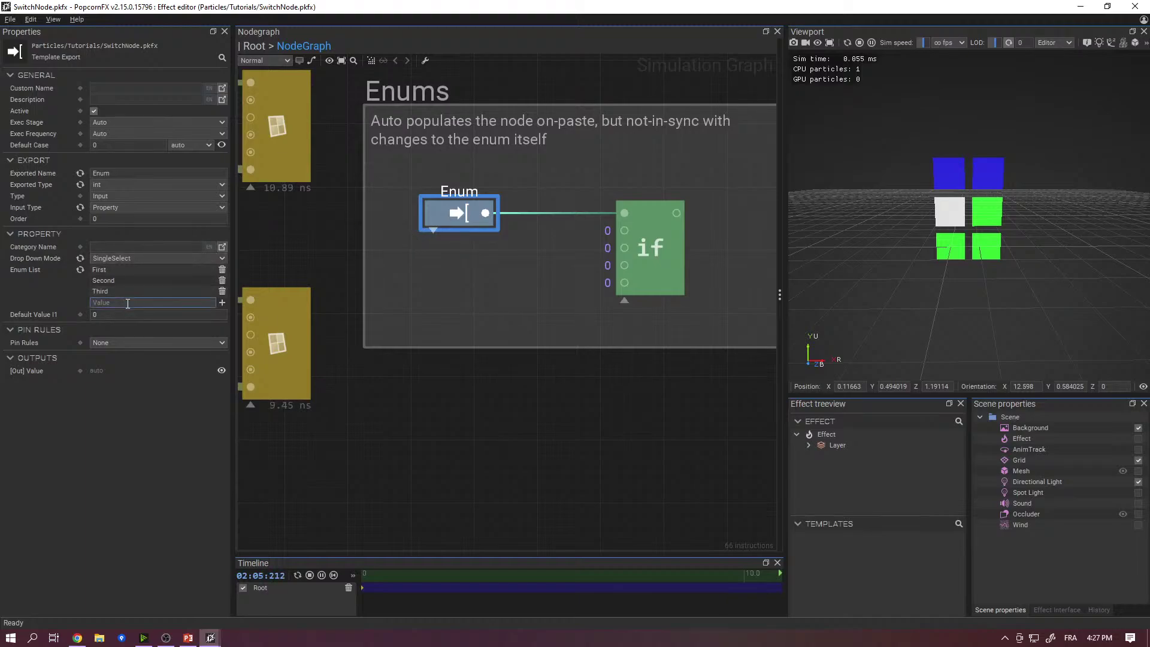
type("Fourth")
key("Return")
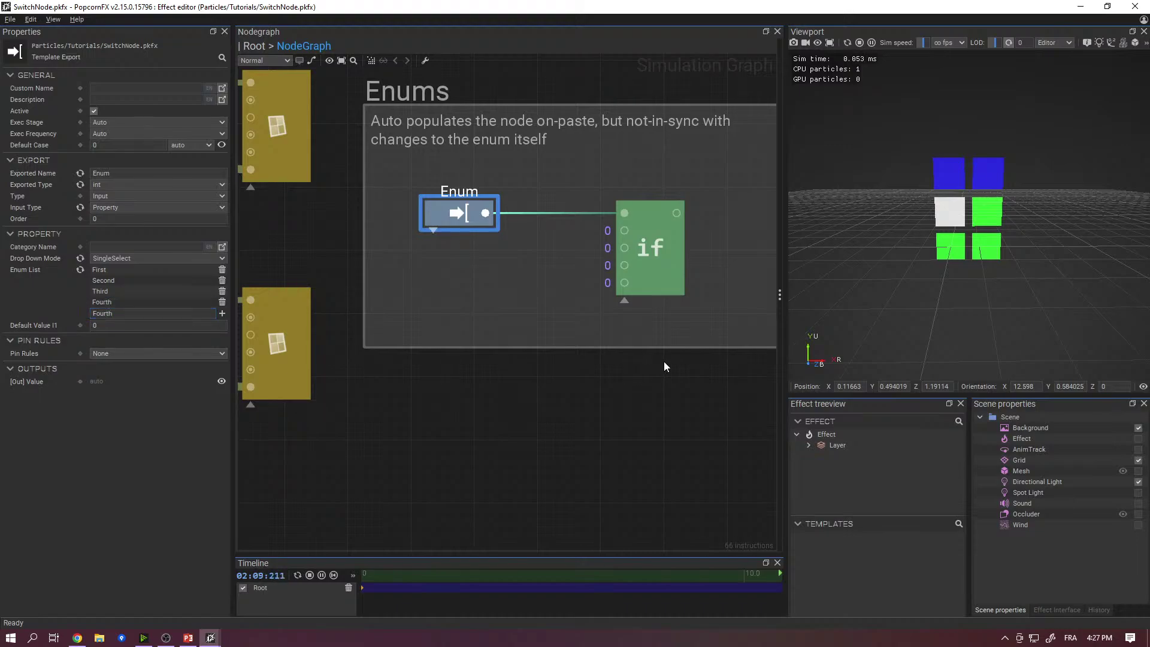
left_click(658, 237)
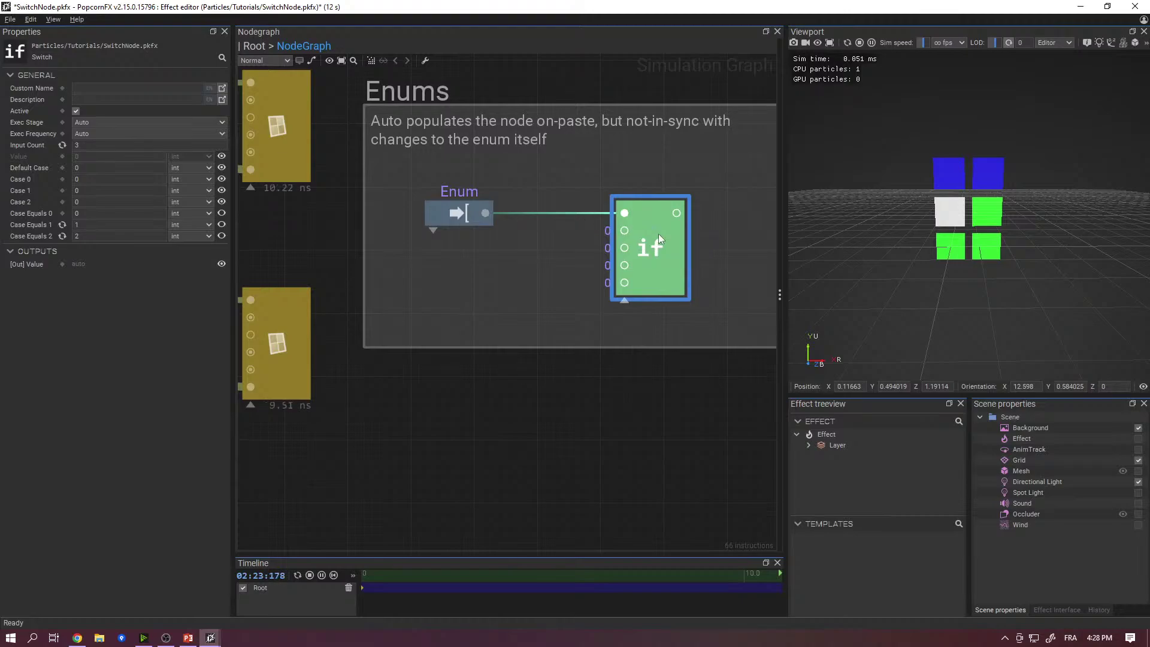
- Create a second Switch node from the Enum export's output and place it directly below the existing Switch
left_click(458, 213)
left_click_drag(483, 214, 630, 399)
type("szit")
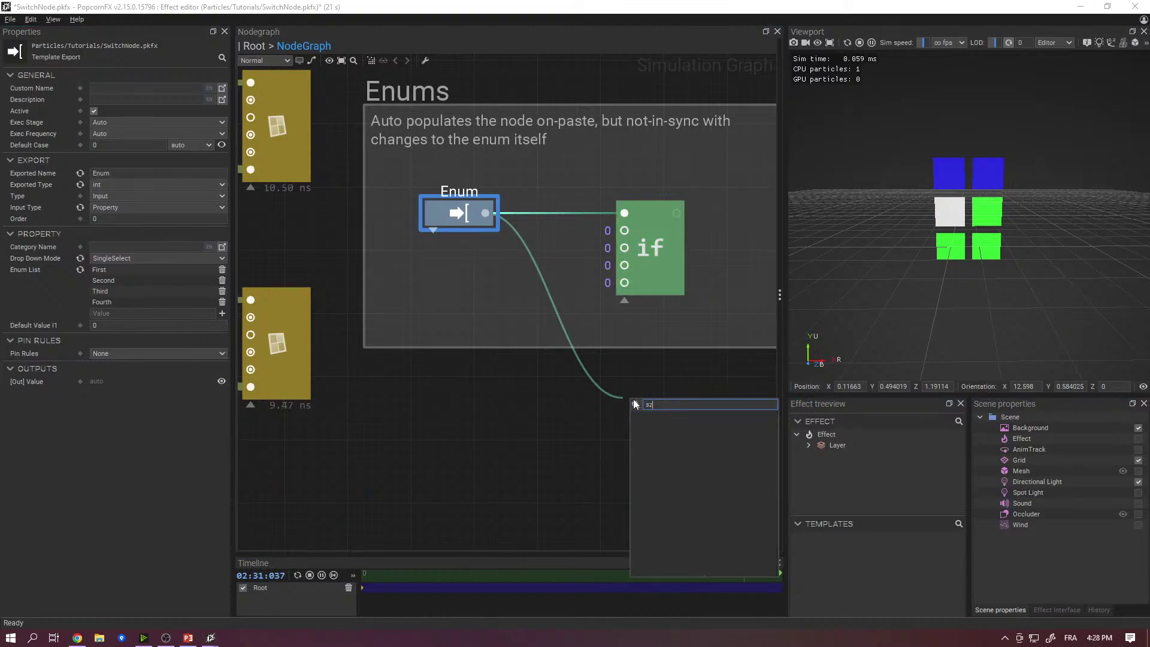
key("BackSpace")
type("wi")
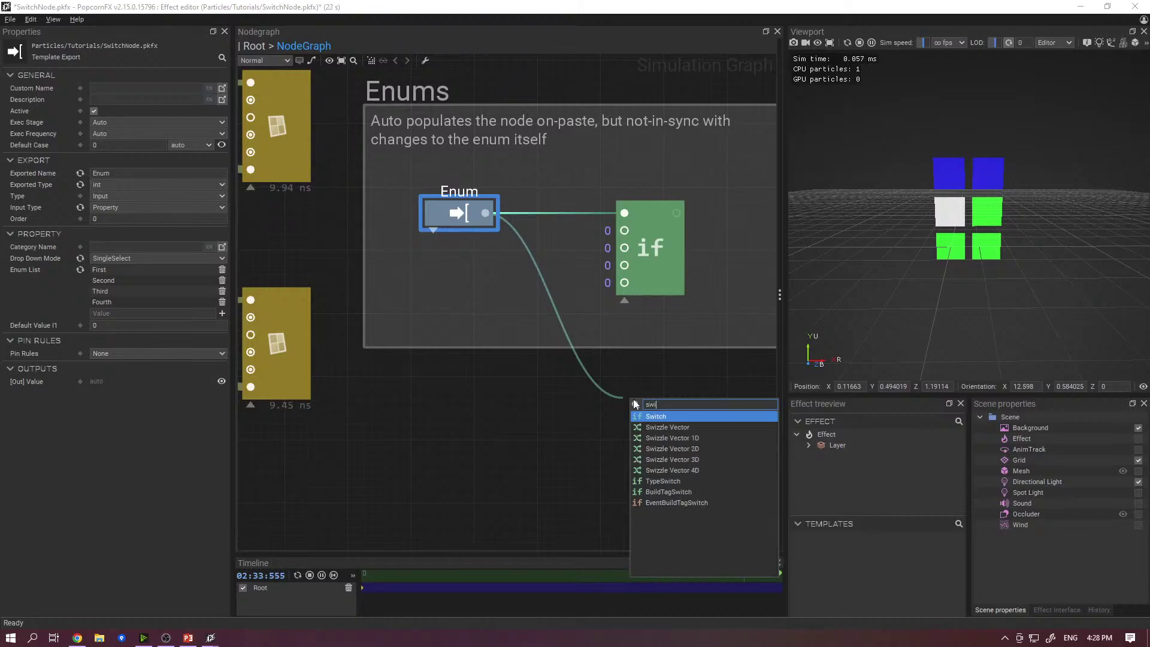
key("Return")
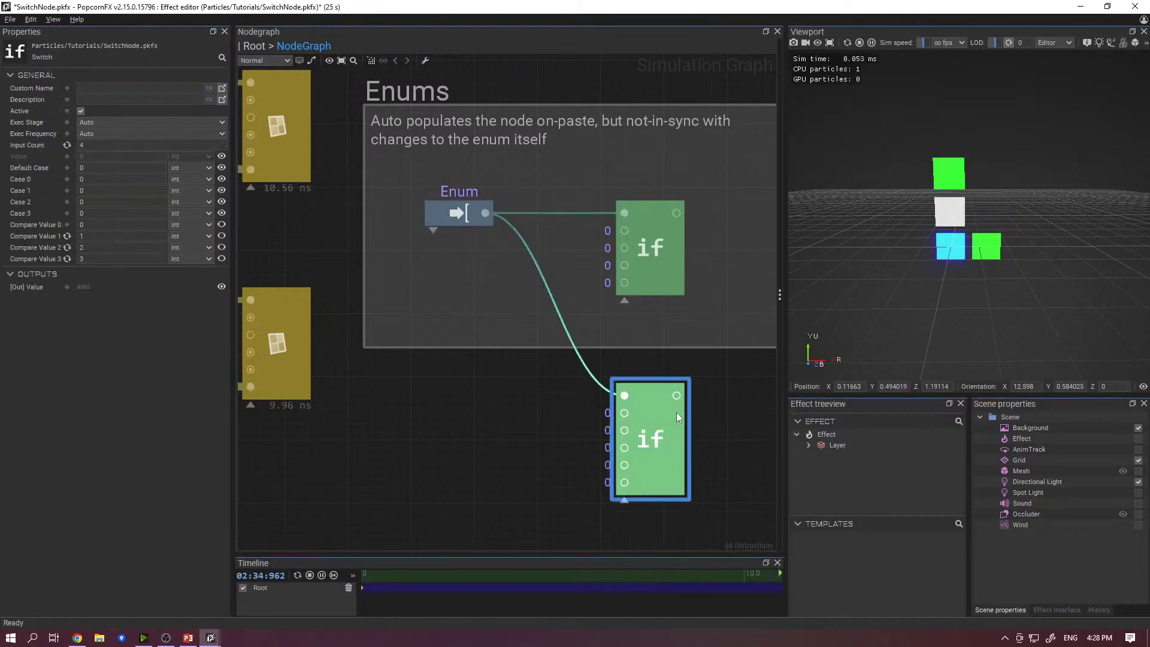
left_click_drag(677, 412, 642, 356)
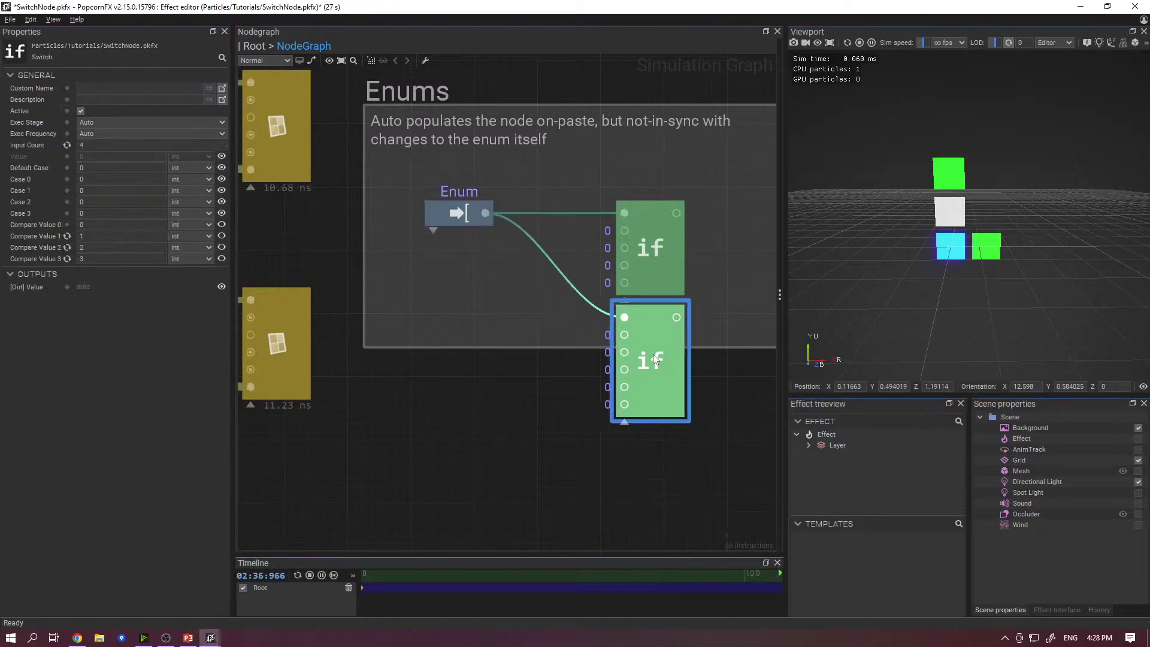
- Examine the new Switch node's Compare Value 0 through Compare Value 3 properties
left_click(78, 225)
key("Tab")
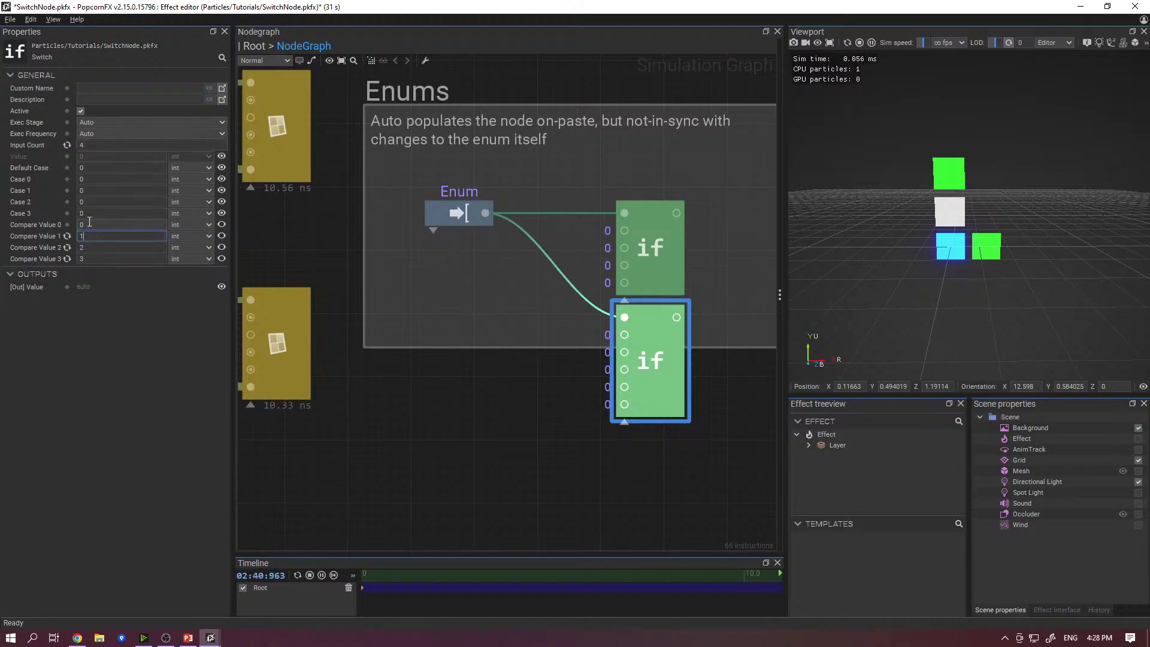
key("Tab")
key("Tab")
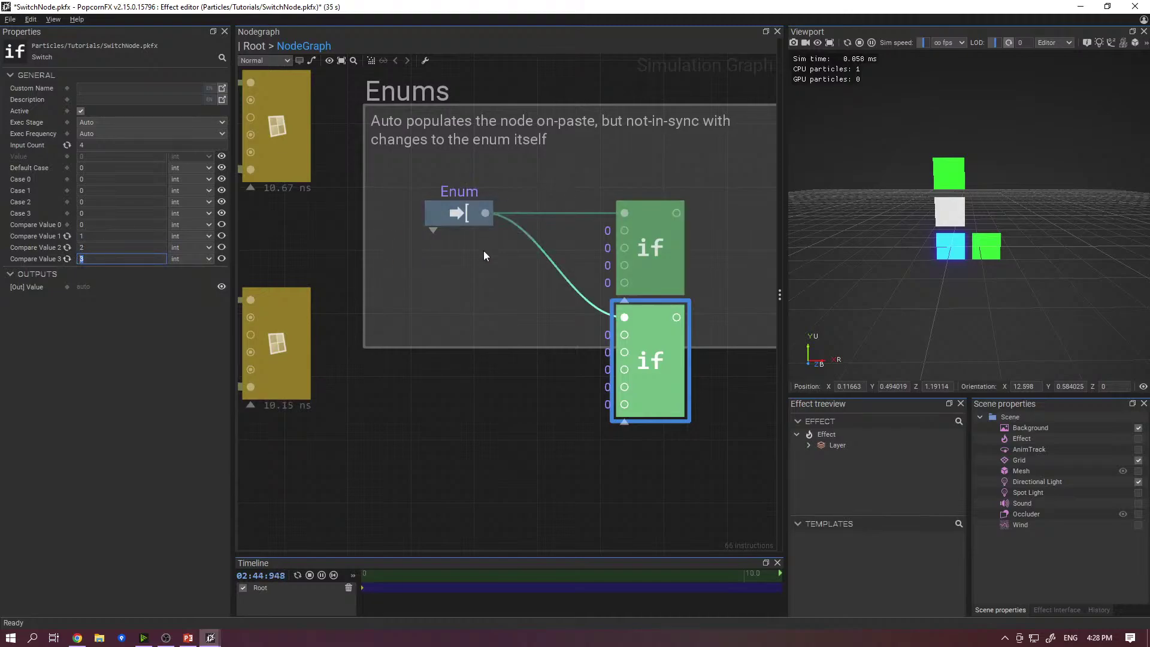
- Change the Enum export's Input Type to Attribute
left_click(460, 224)
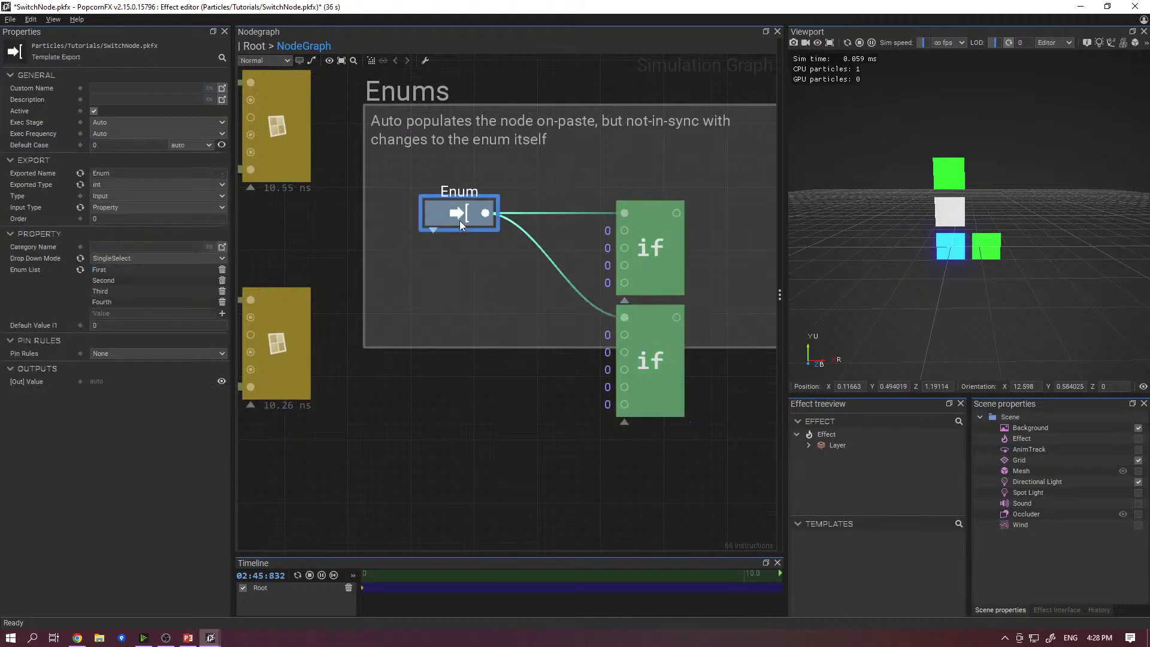
left_click(124, 200)
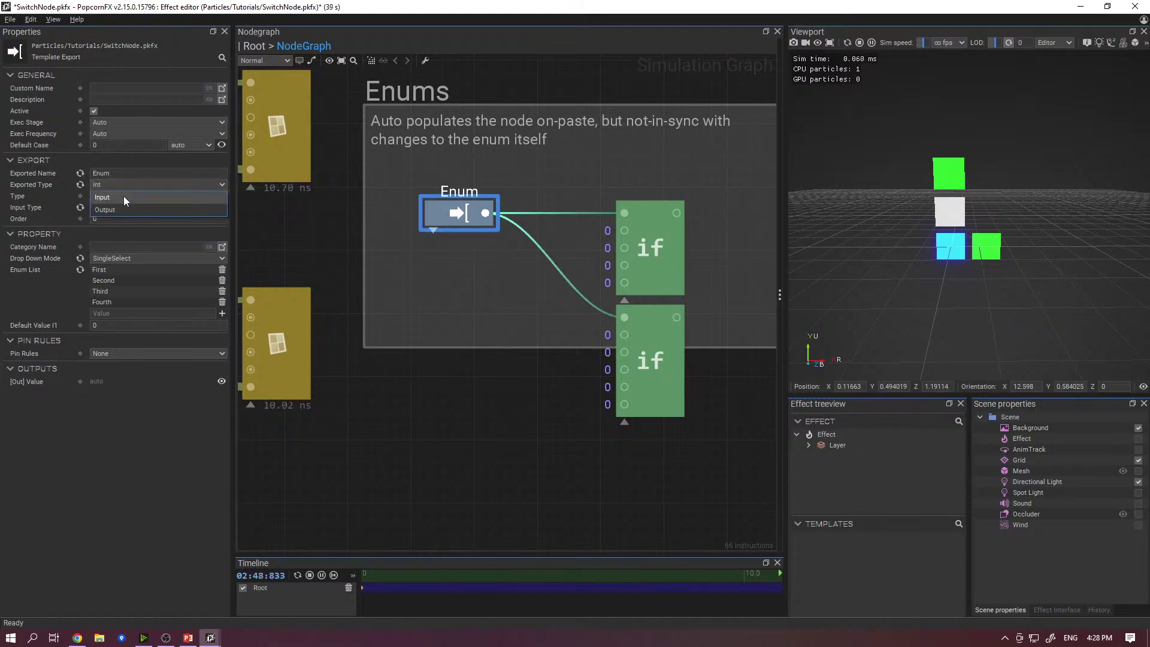
left_click(125, 198)
left_click(109, 208)
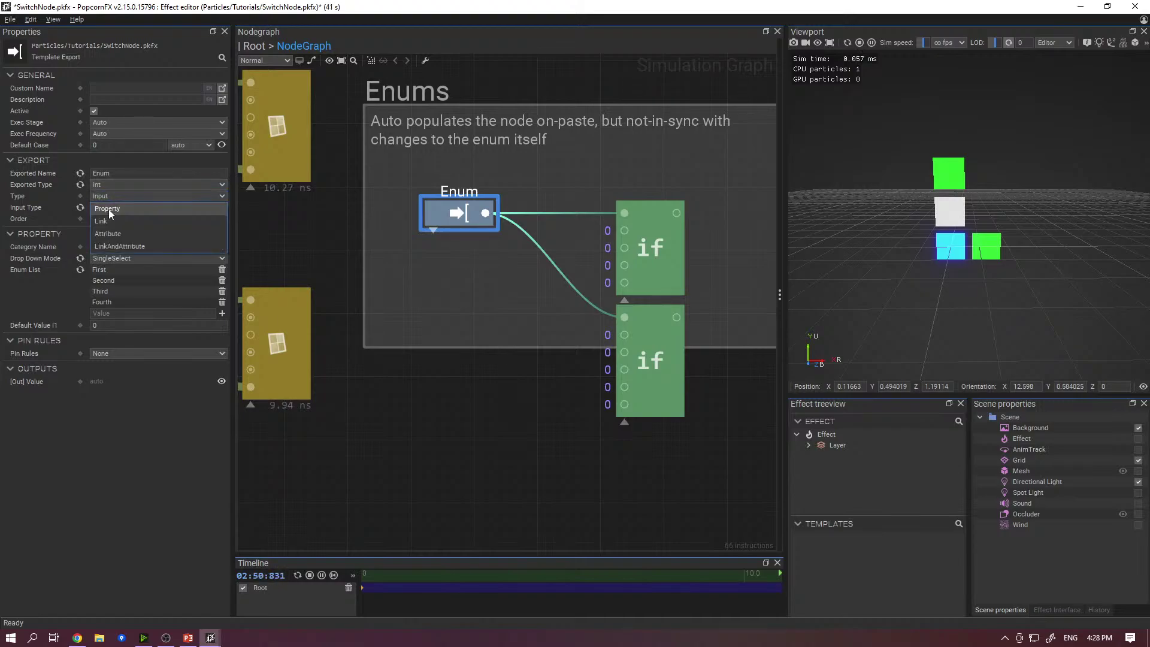
left_click(120, 234)
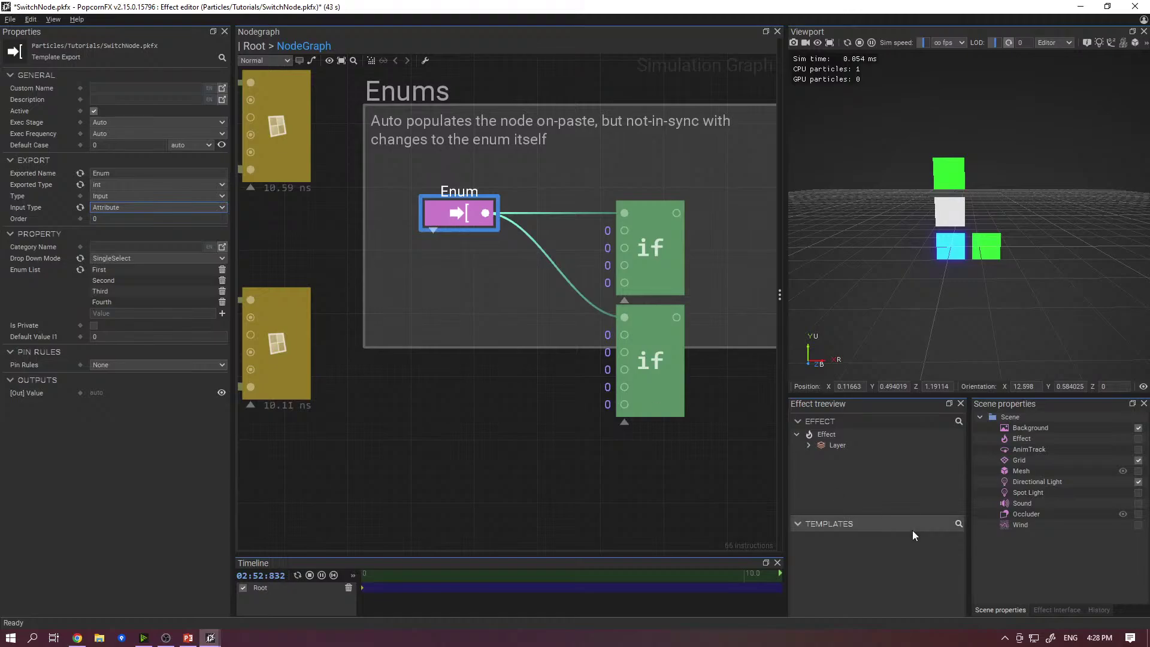
- Show the effect's attributes in an enlarged Effect Interface and review the Enum attribute's selectable values and declaration
left_click(1057, 609)
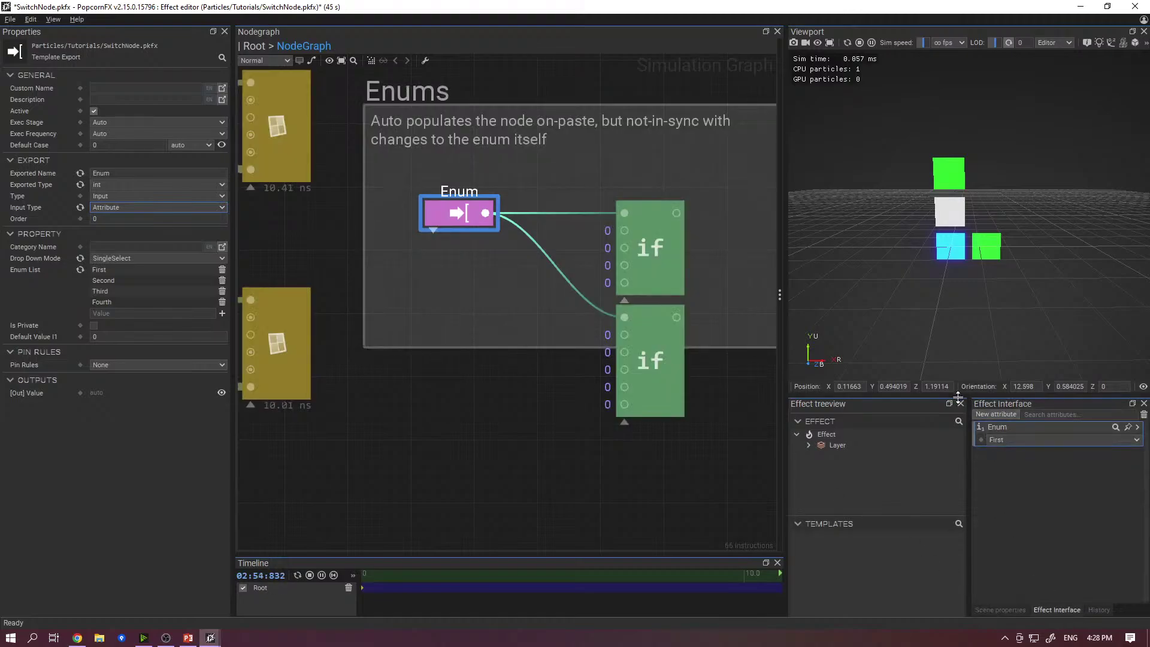
left_click_drag(960, 397, 963, 305)
left_click(994, 359)
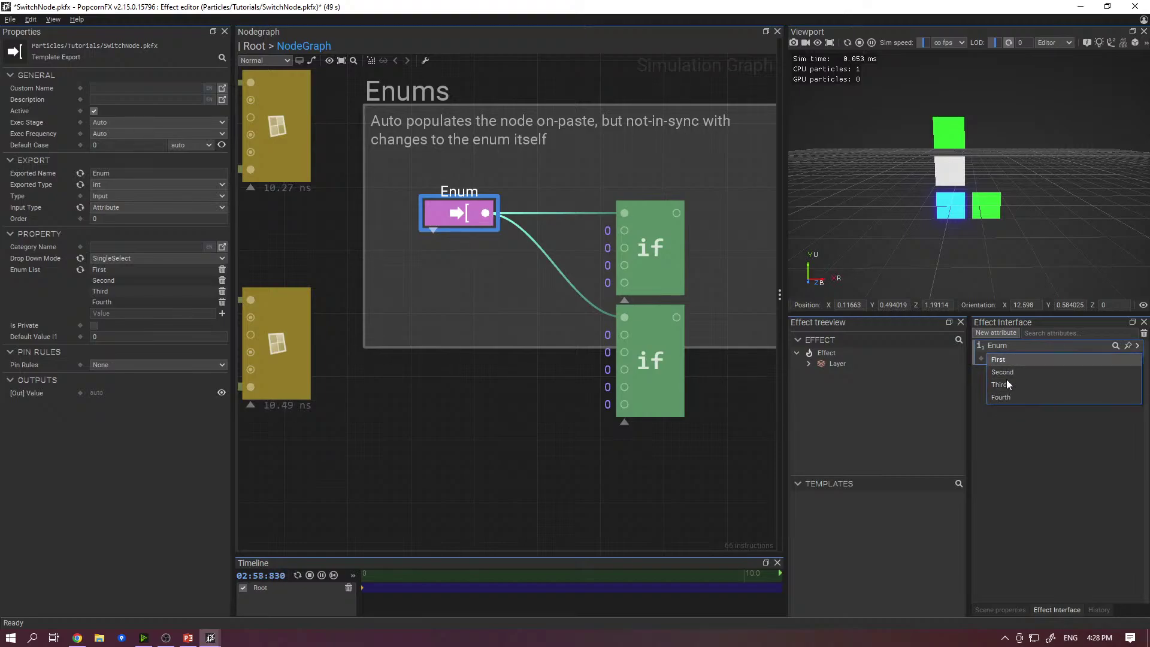
left_click(1007, 348)
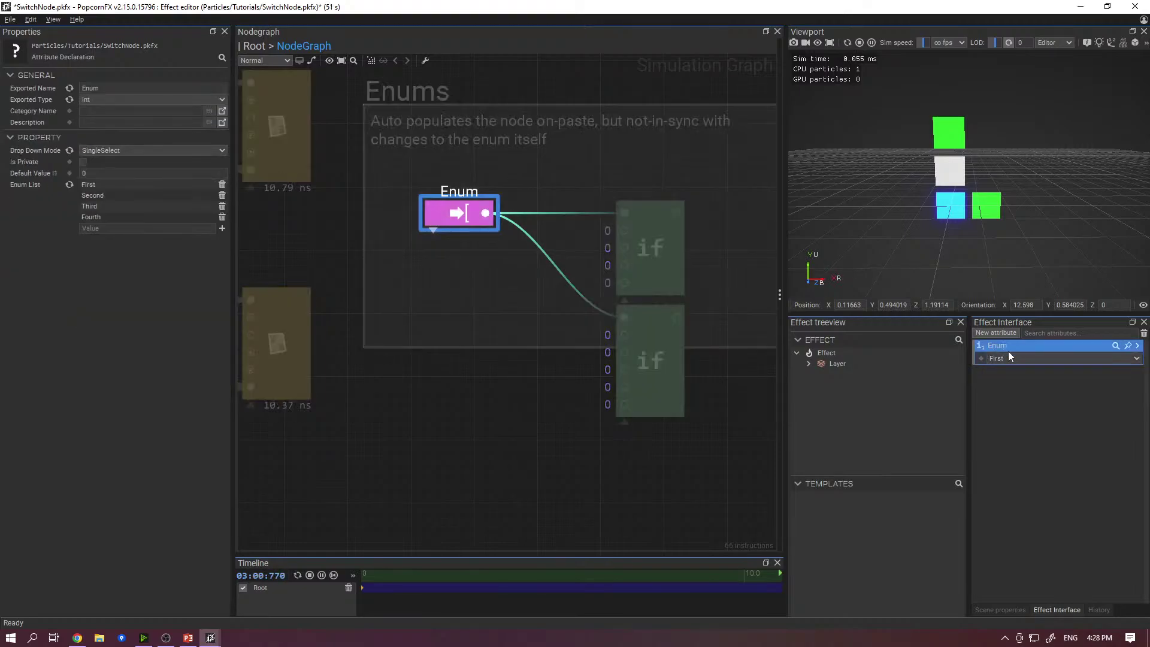
left_click(460, 214)
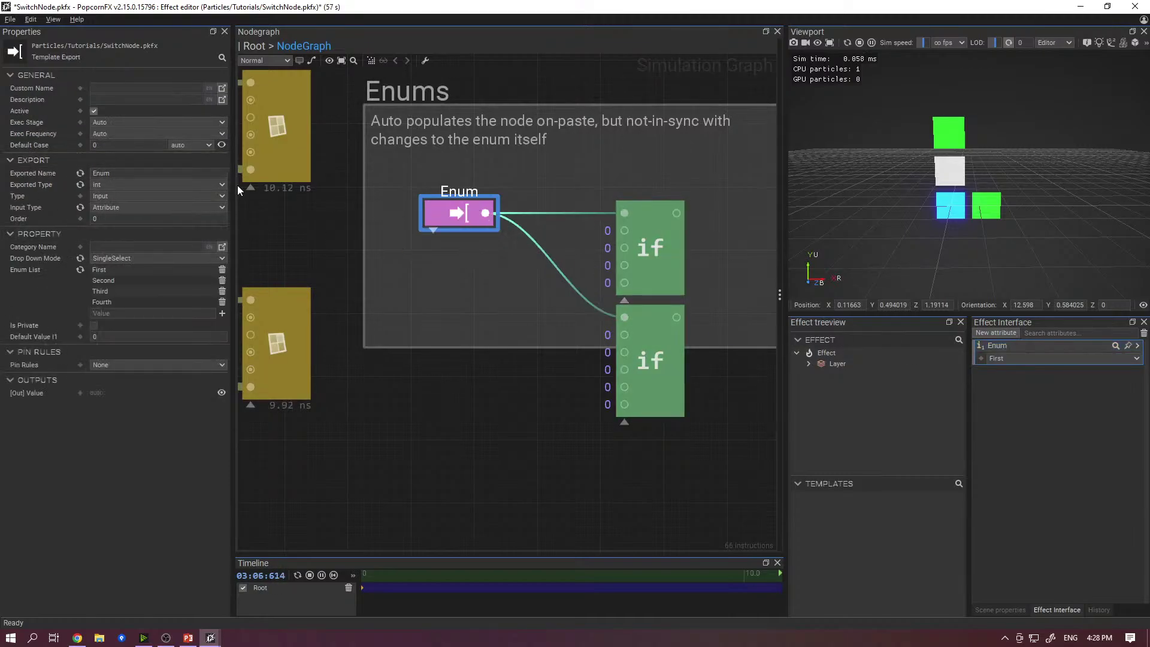
left_click(1042, 358)
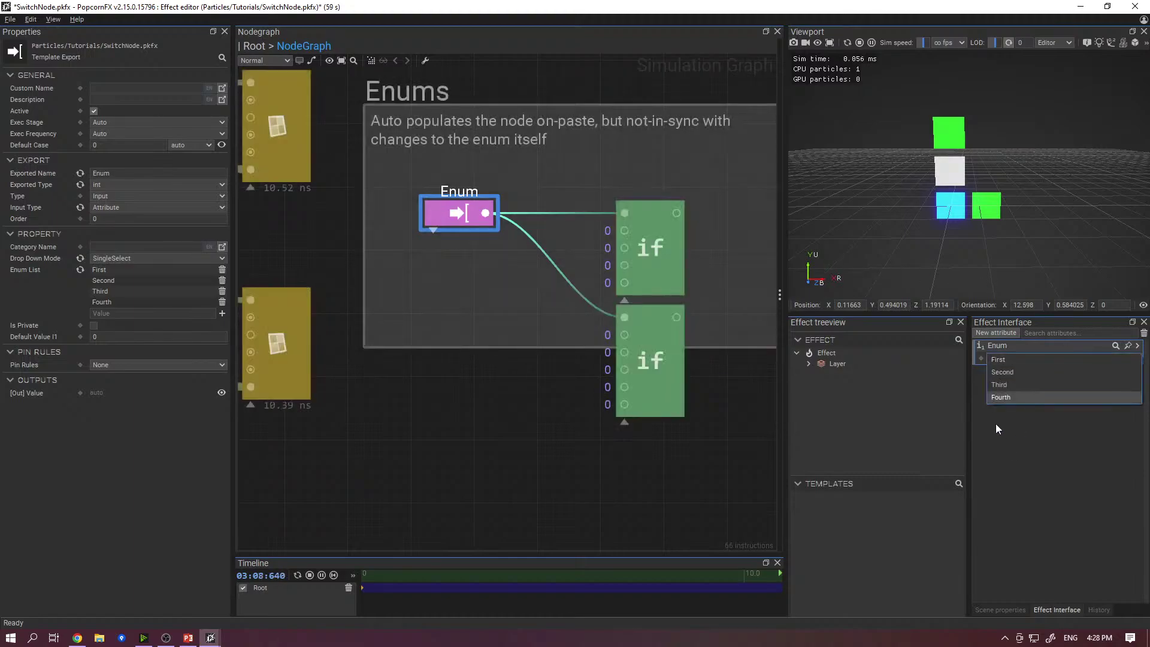
- Review the Enum attribute's Drop Down Mode options, keep SingleSelect, and deselect the attribute
left_click(1015, 349)
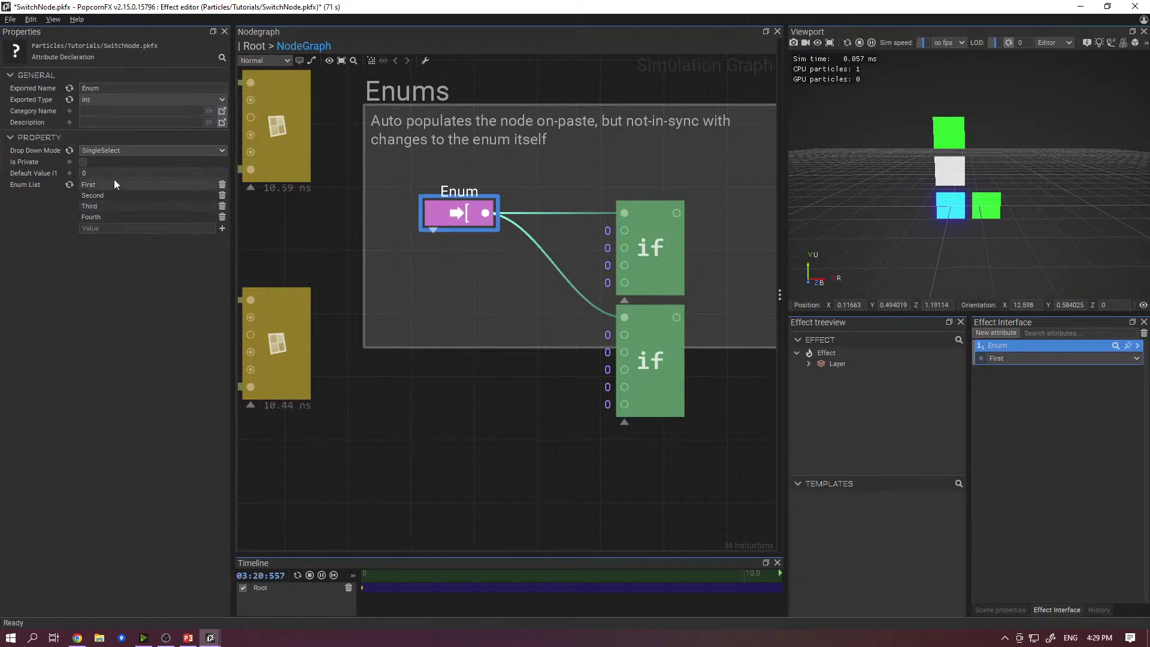
left_click(116, 150)
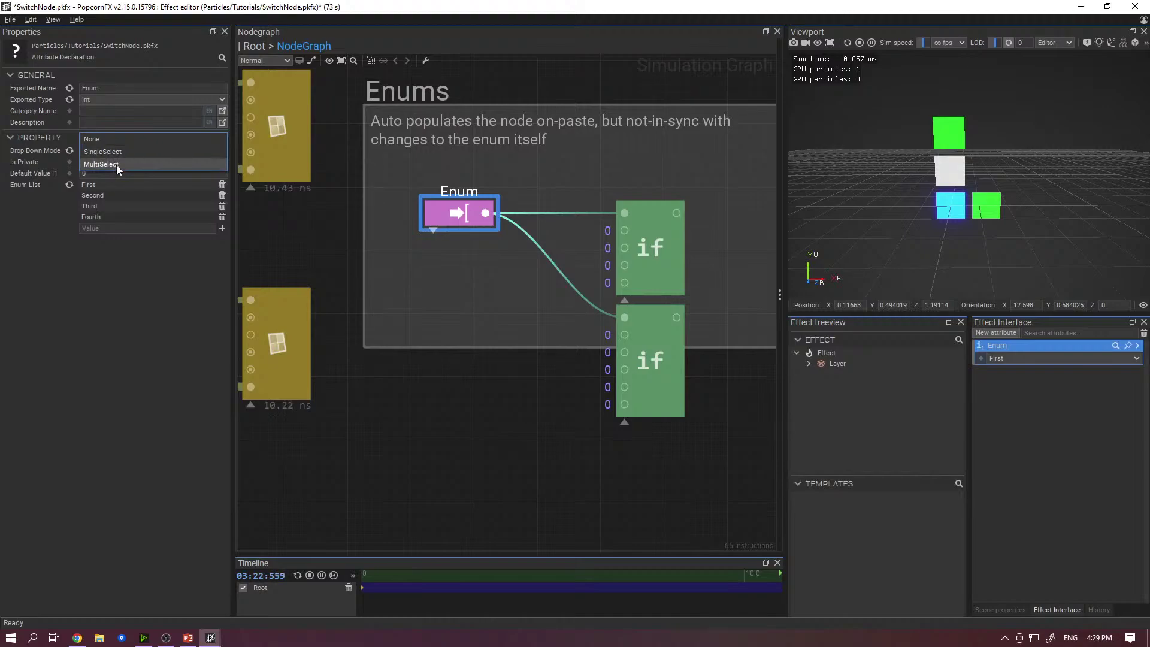
left_click(103, 151)
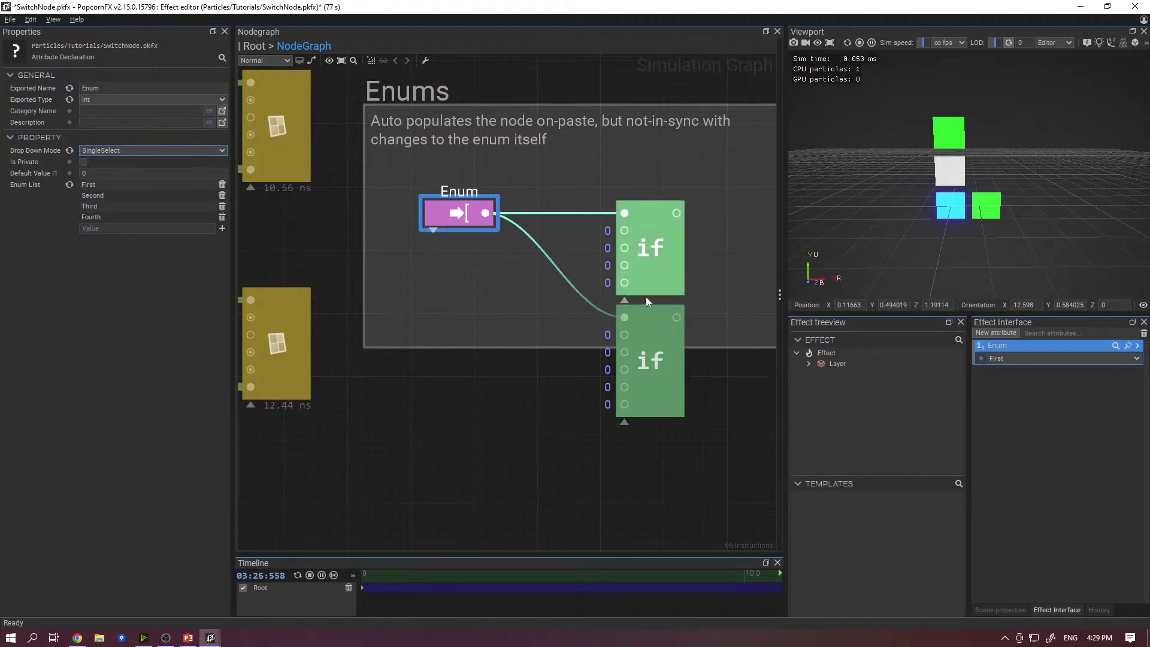
left_click(430, 297)
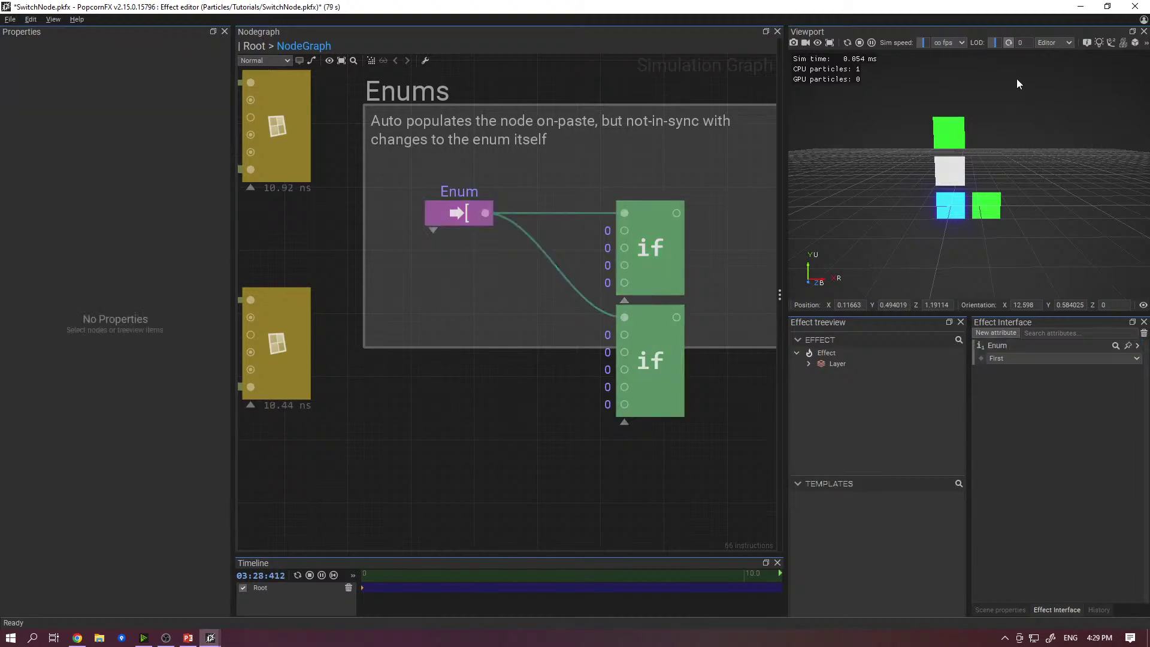
- Close the SwitchNode effect and open the 068_NumericDisplay tutorial effect
key("ctrl+w")
left_click(596, 387)
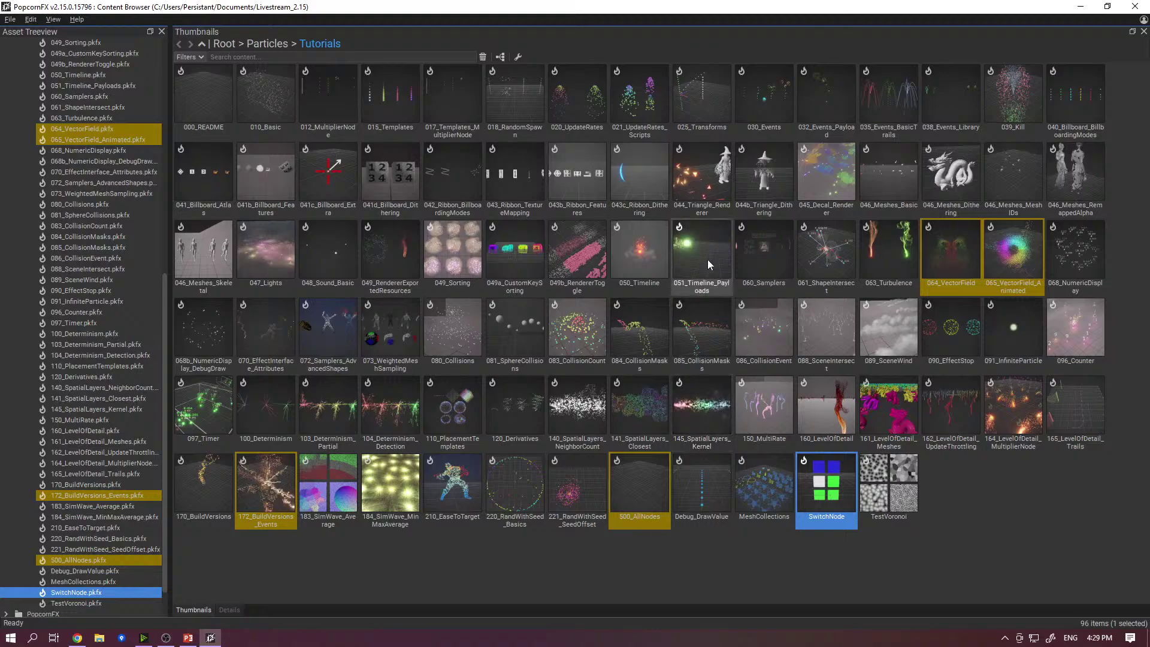
left_click(1071, 248)
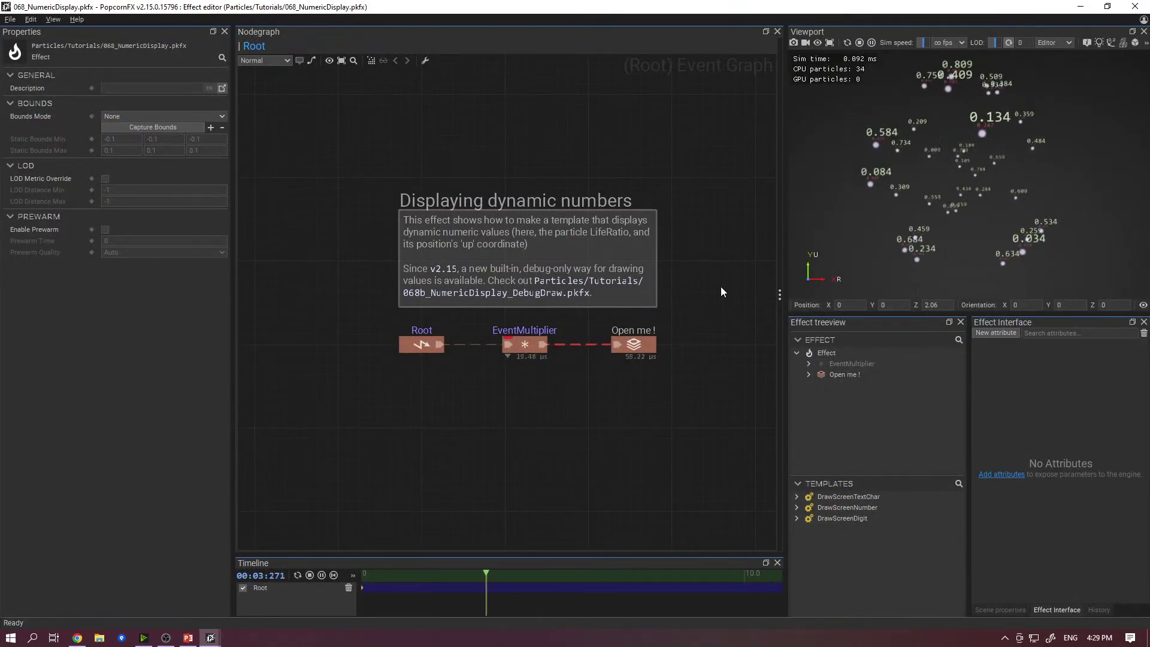
- Enter the "Open me !" layer to view its numeric display graph
middle_click_drag(721, 286, 656, 275)
double_click(548, 328)
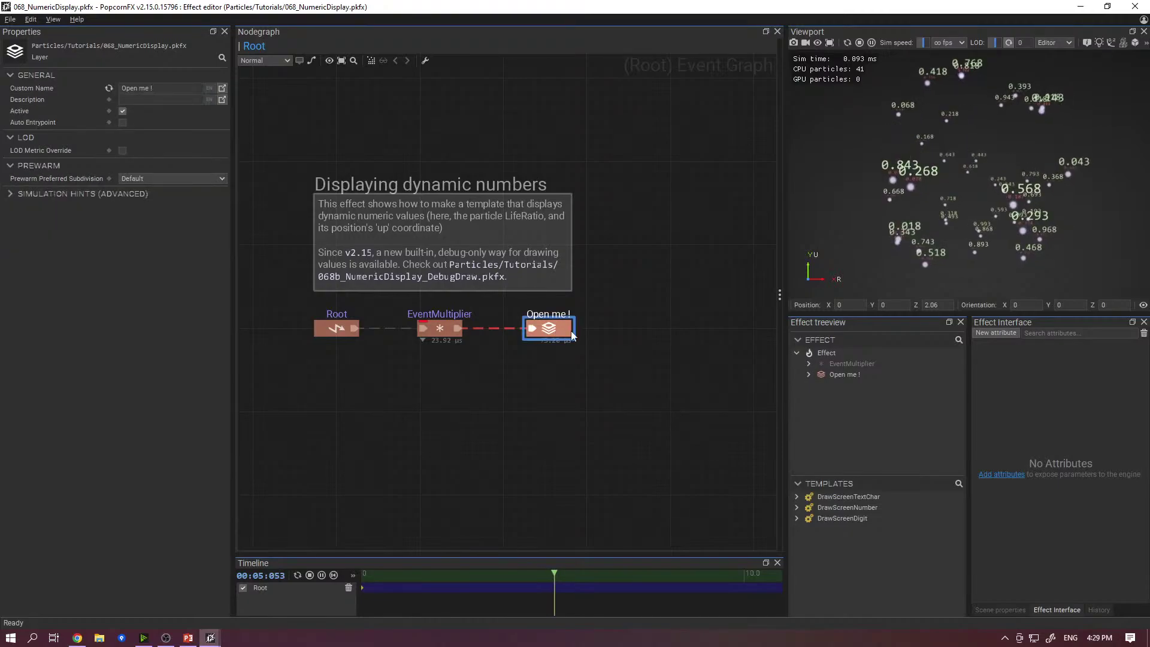
scroll(726, 330, "up", 5)
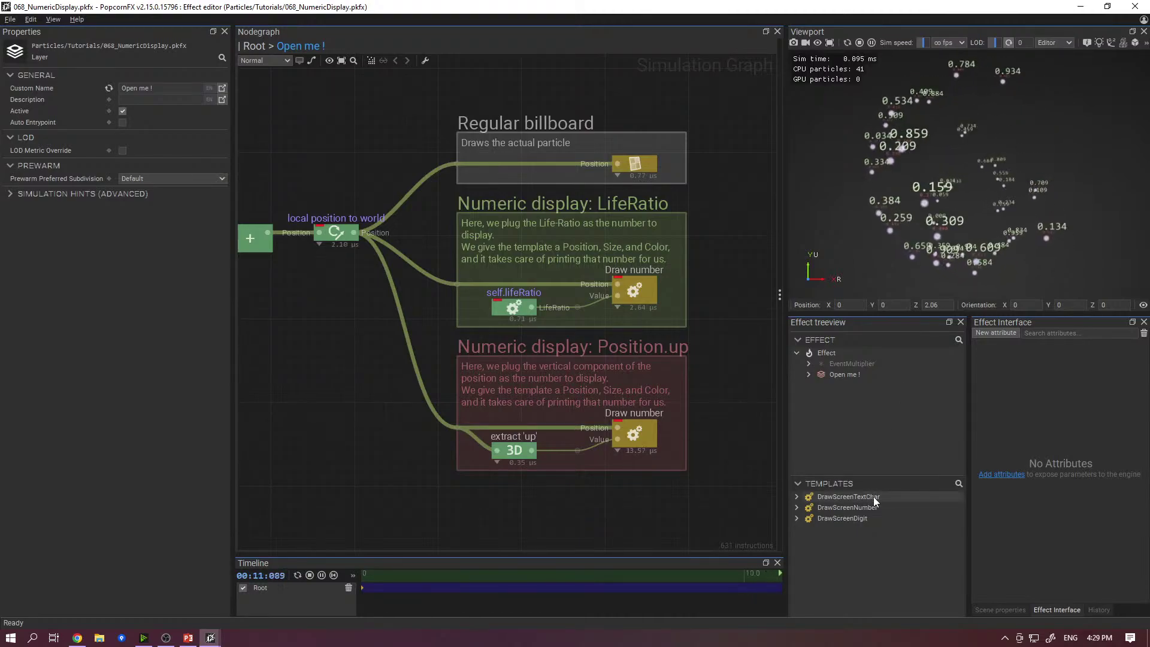
- Slow the simulation to about 0.17 speed, display the viewport as shaded wireframe around the numbers, and pause playback
scroll(925, 187, "up", 2)
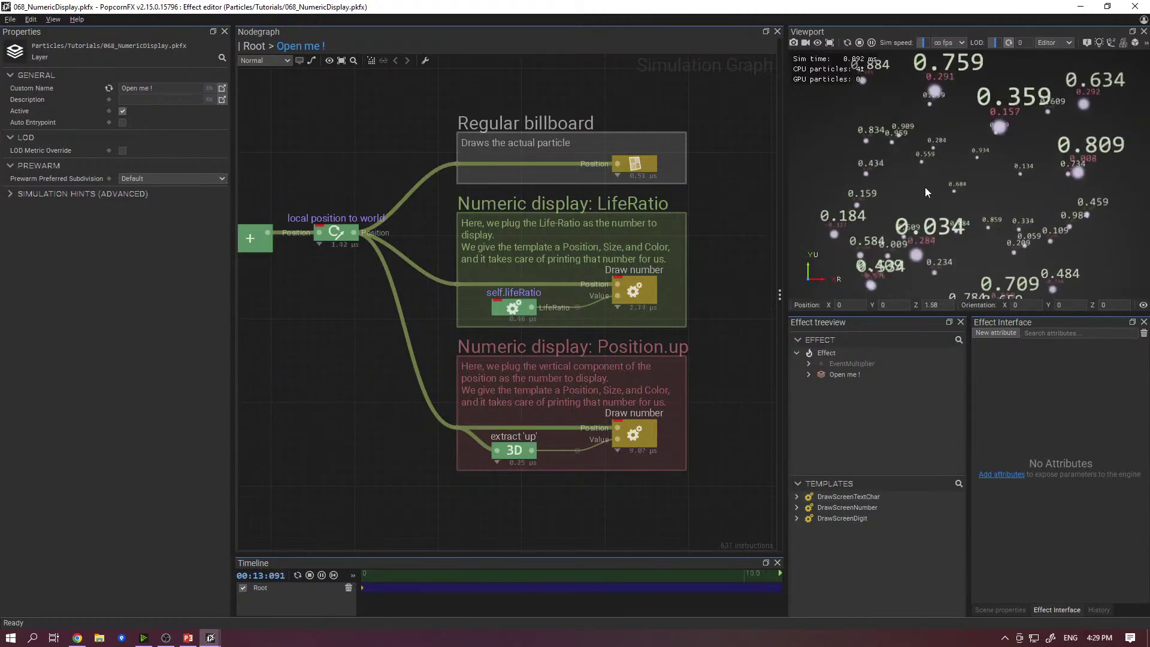
left_click(921, 45)
key("w")
scroll(950, 164, "up", 3)
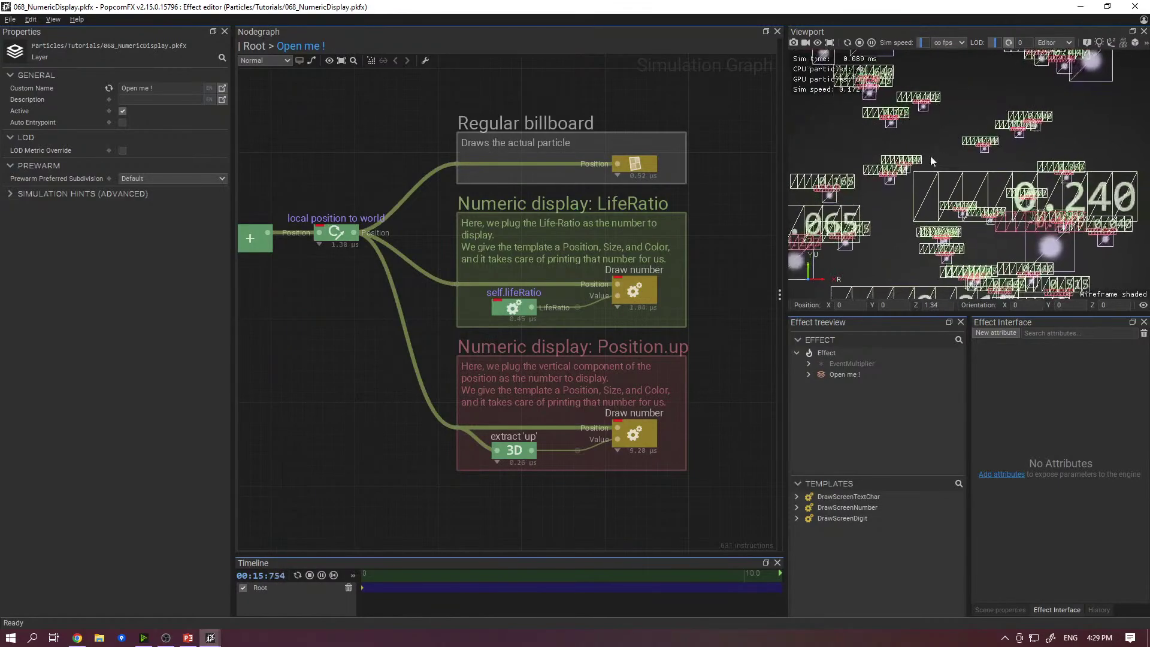
key("space")
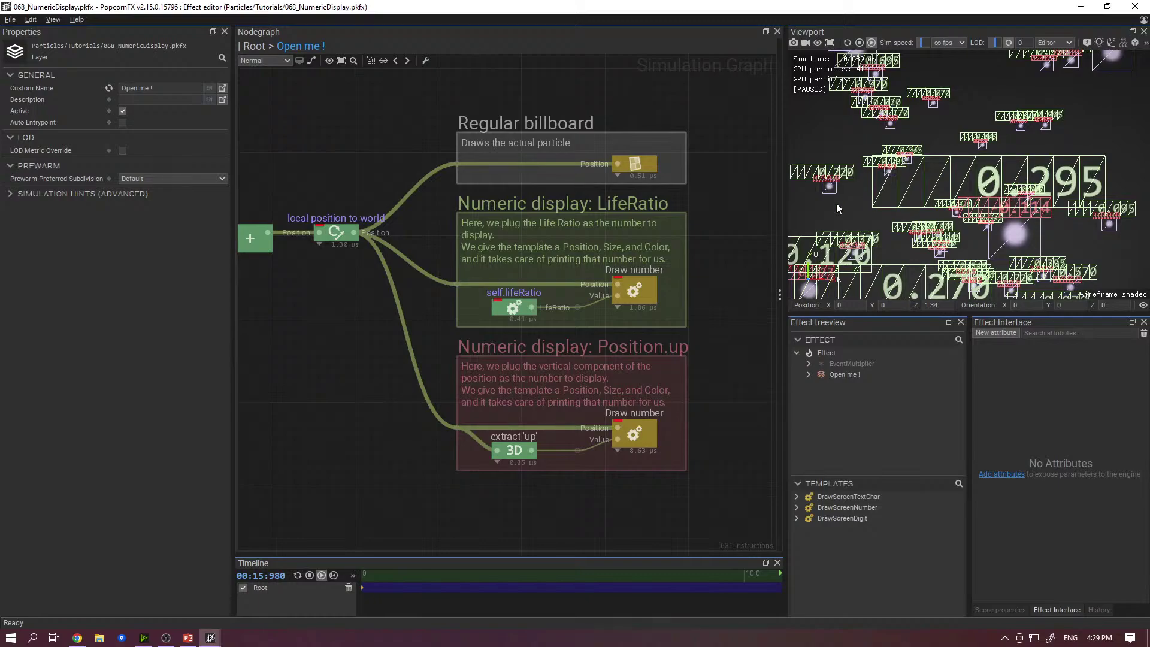
- Open the LifeRatio Draw number template to view its per-digit renderers, and resume the simulation
double_click(622, 302)
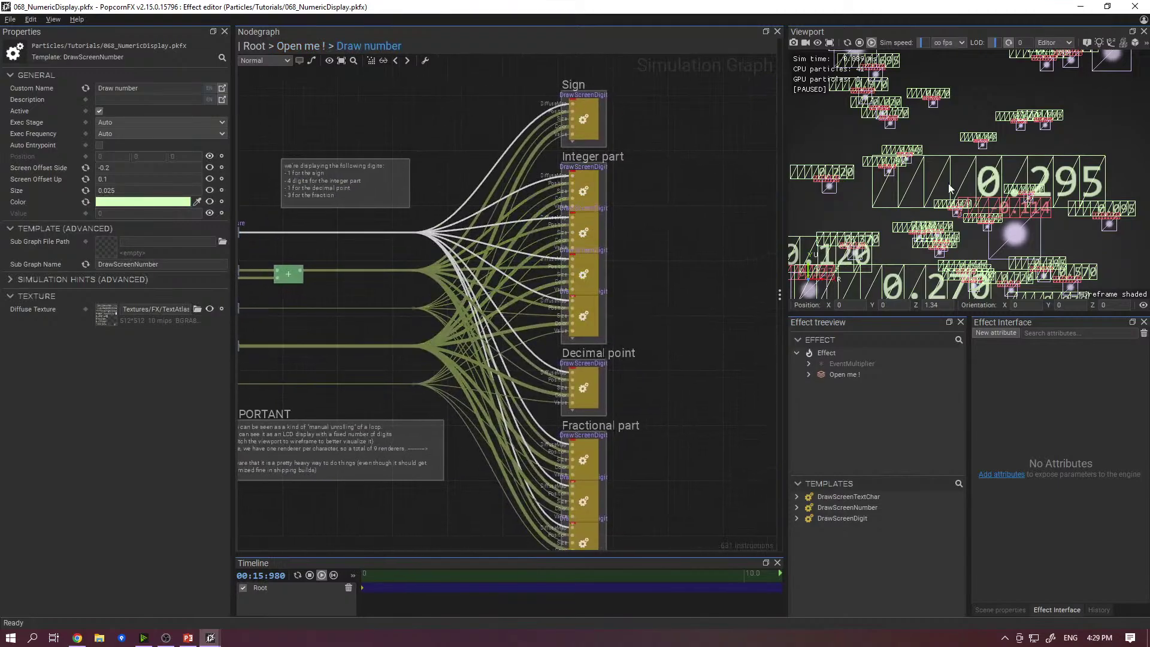
left_click(872, 43)
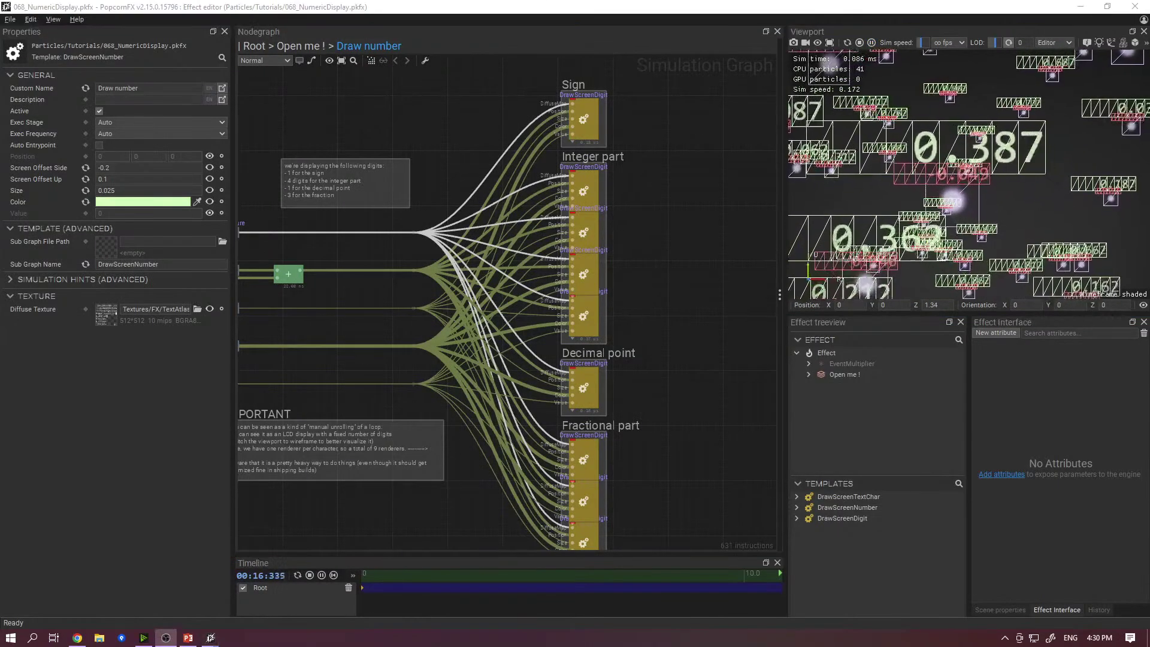
- Close the 068_NumericDisplay effect, open the 068b_NumericDisplay_DebugDraw tutorial effect, and enter its "Open me !" layer
left_click(1134, 6)
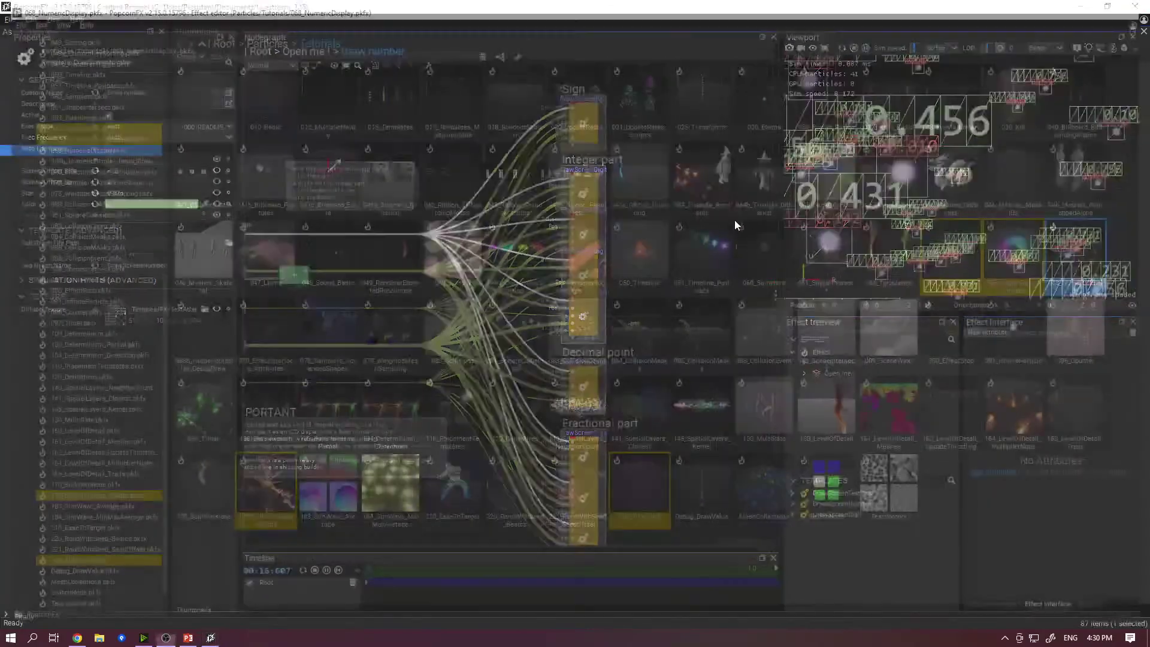
double_click(203, 329)
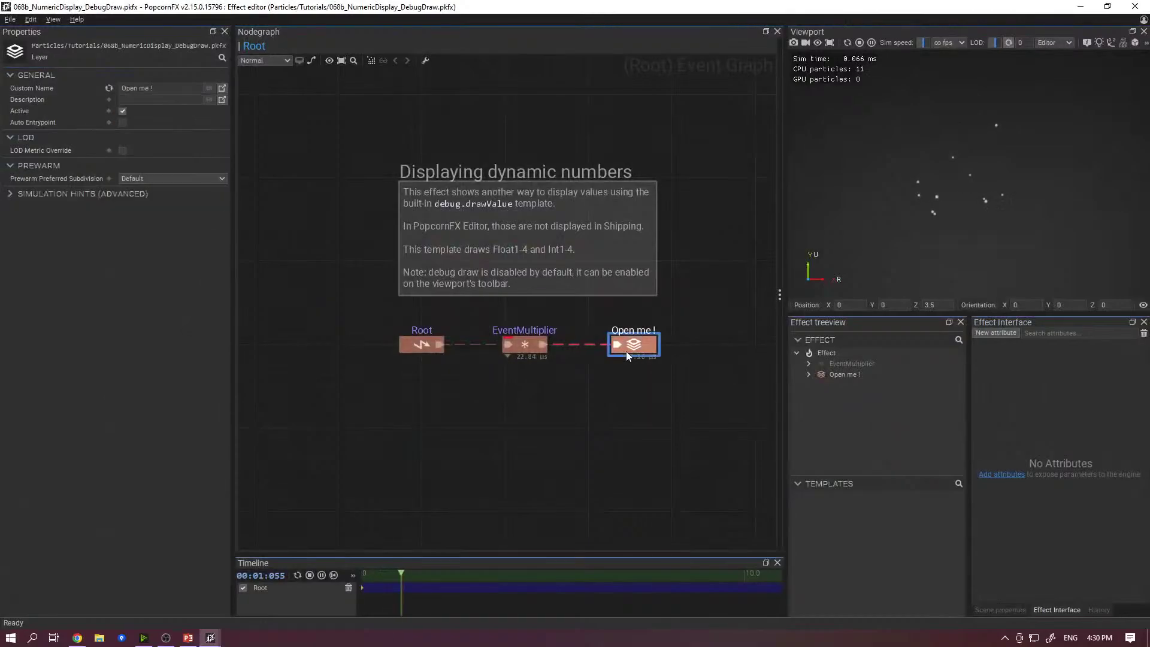
double_click(627, 351)
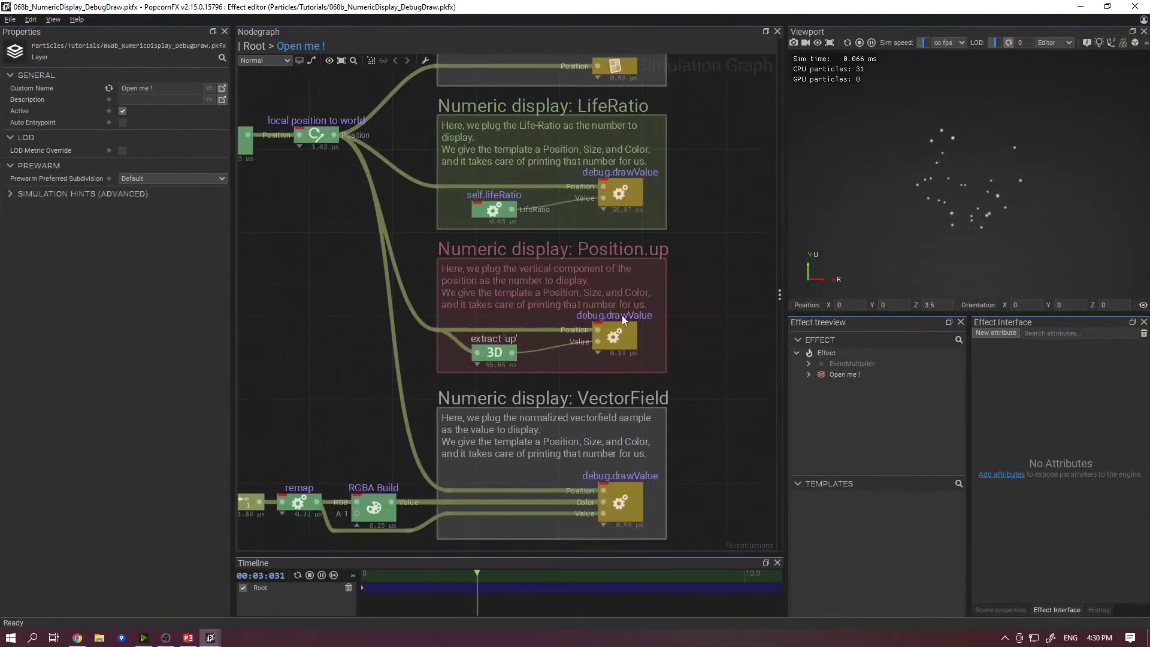
- Examine the compiled instructions of the Position.up debug.drawValue node beside the graph
left_click(633, 336)
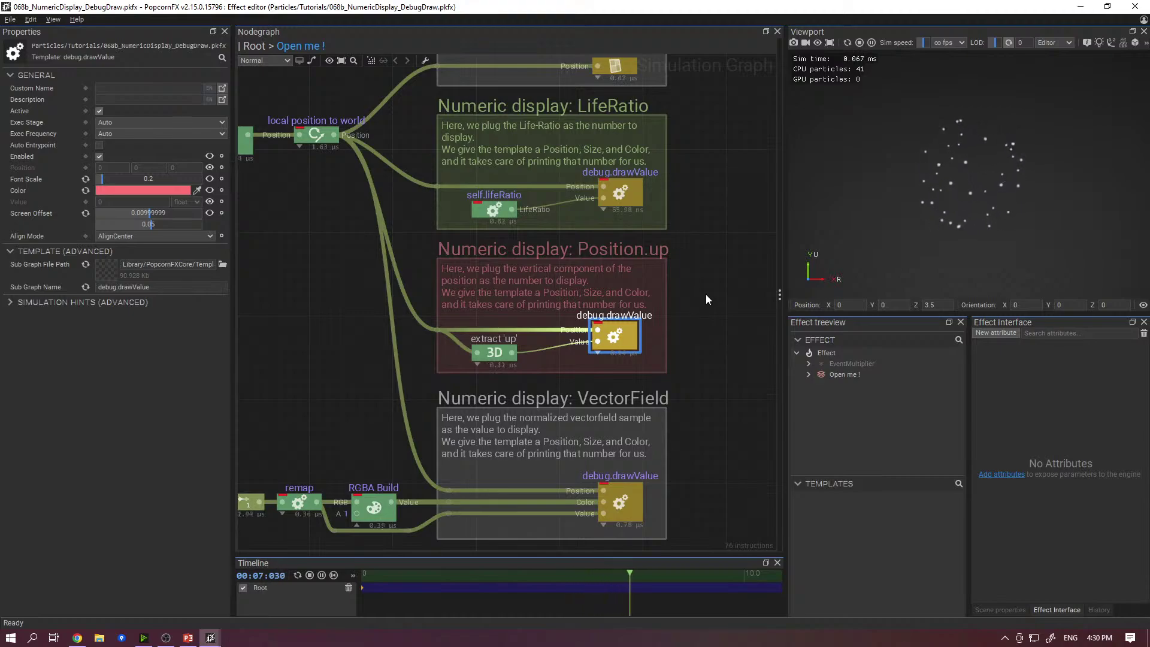
left_click_drag(780, 279, 506, 297)
left_click(666, 543)
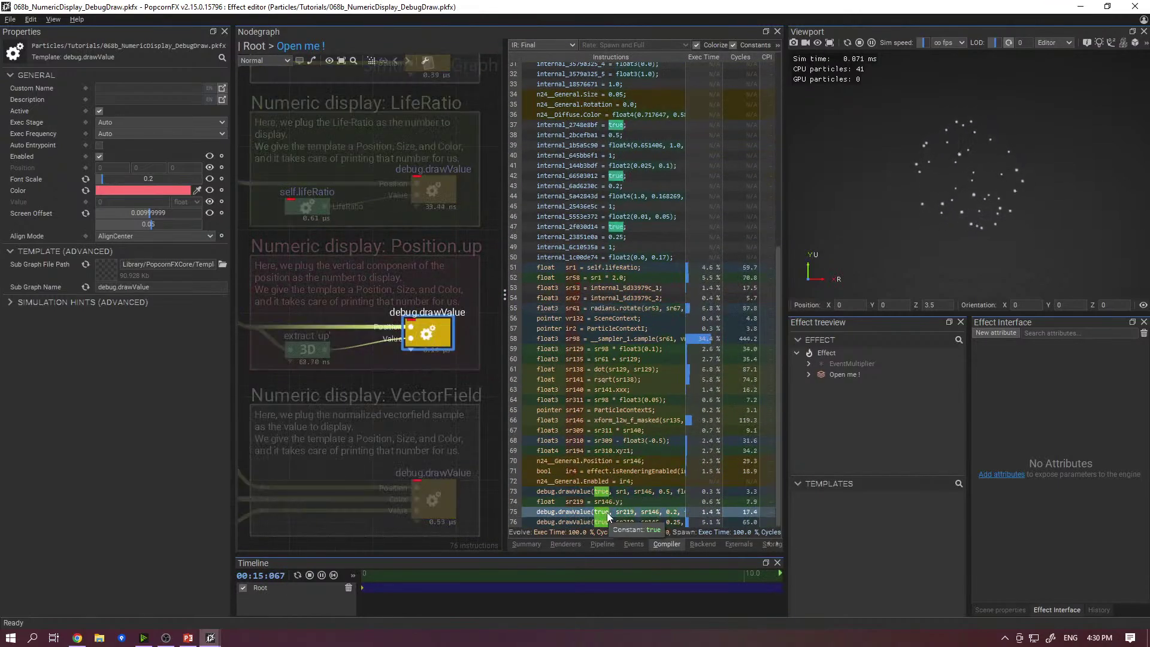
- Widen the viewport to expose its toolbar options and enable debug draw for the particle values
left_click_drag(784, 201, 696, 193)
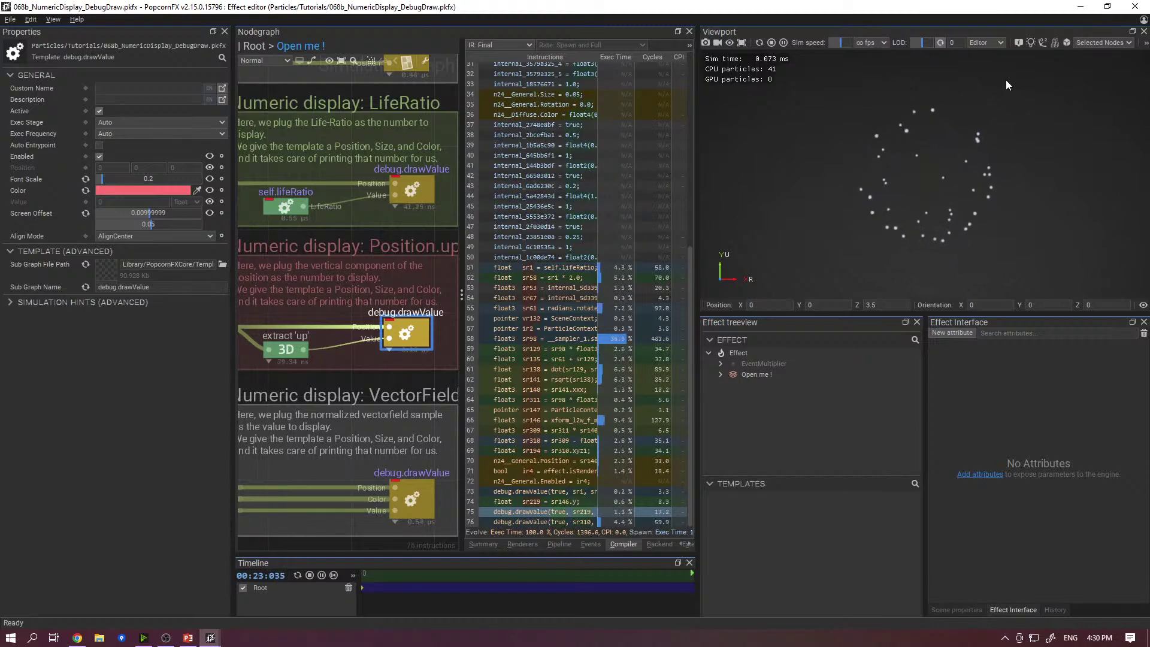
left_click_drag(955, 7, 833, 414)
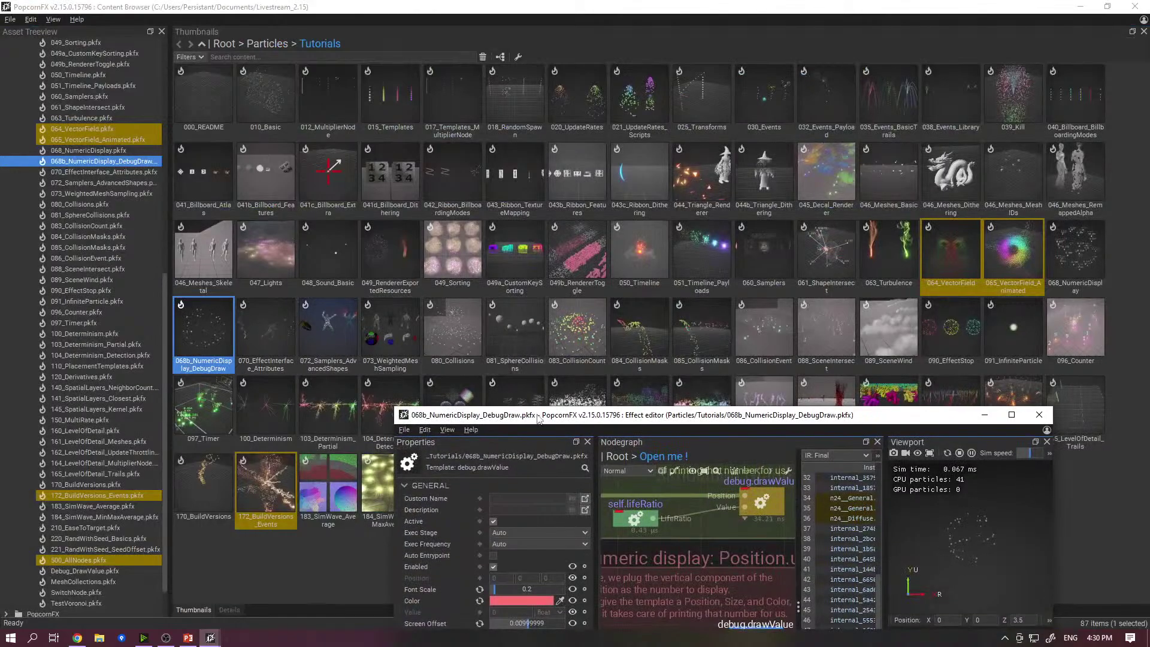
left_click_drag(537, 417, 566, 1)
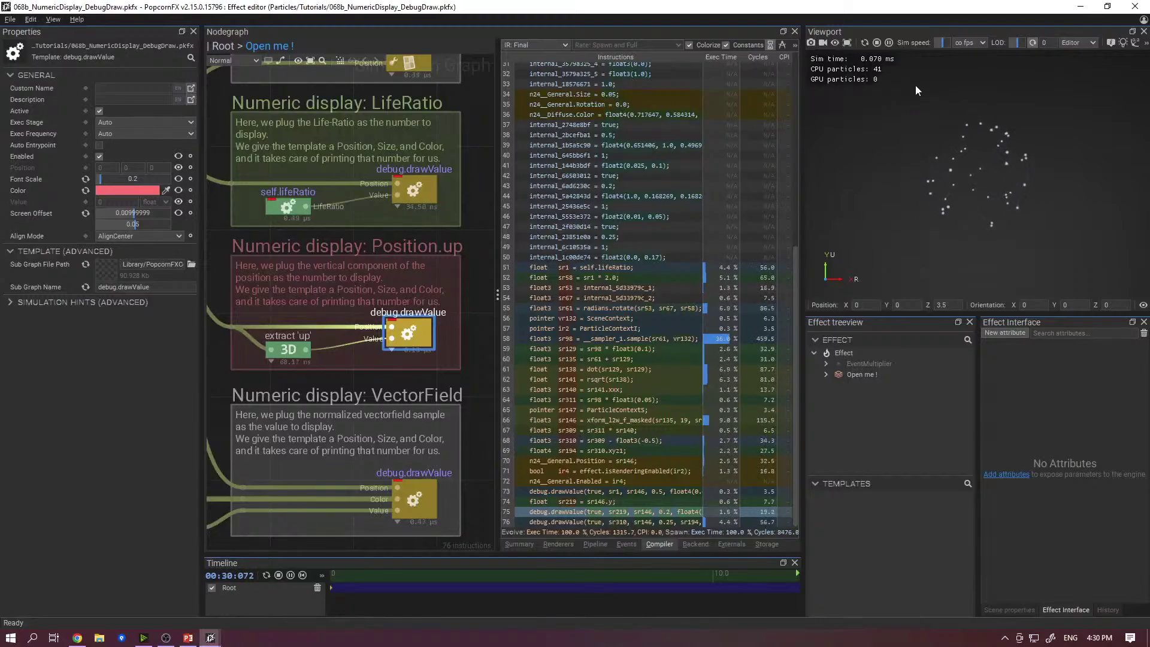
left_click_drag(803, 117, 672, 129)
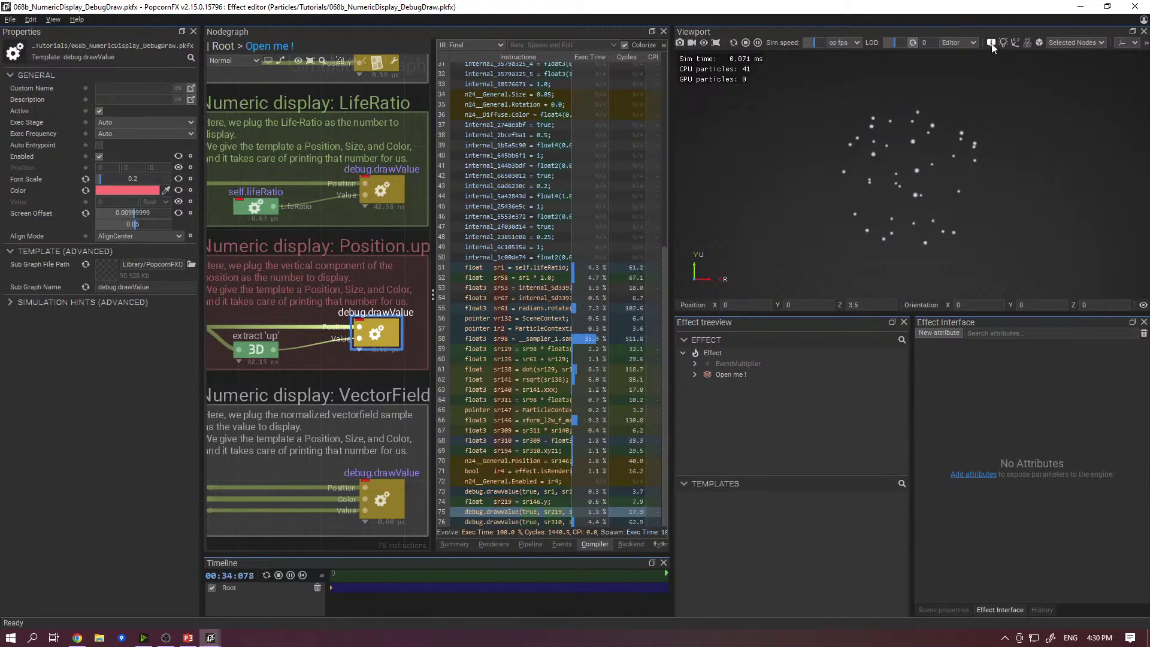
left_click(991, 44)
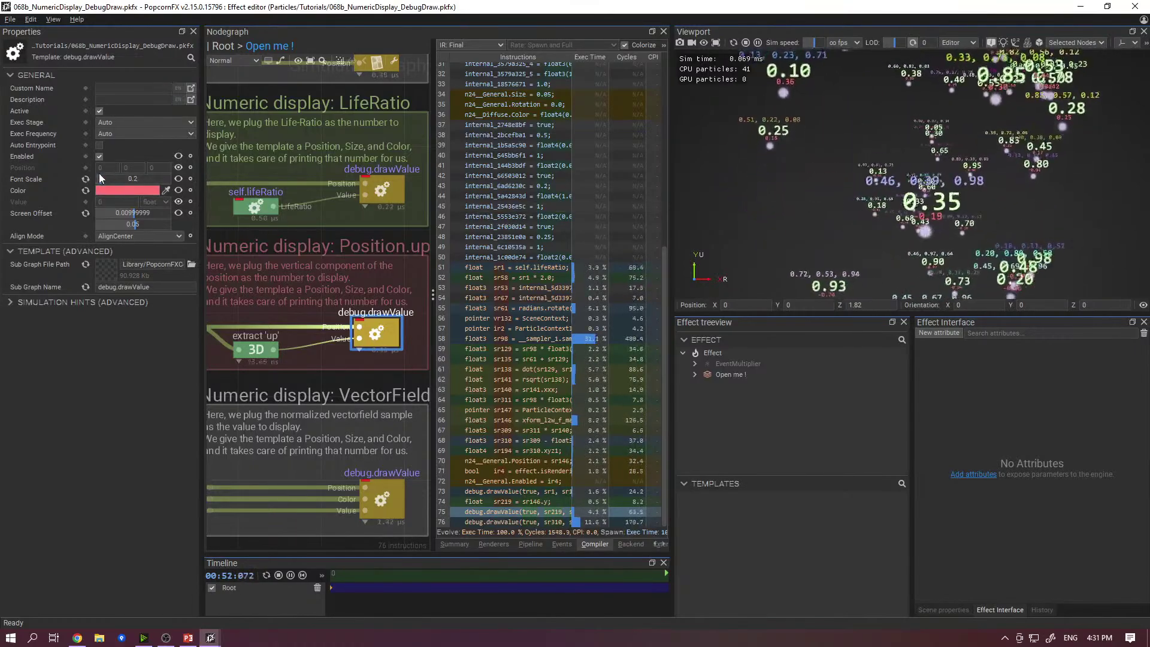
- Set the Position.up debug.drawValue font scale to 0.5047, try the left and right alignments, and reset the align mode to AlignCenter
left_click(119, 178)
left_click_drag(117, 174, 113, 181)
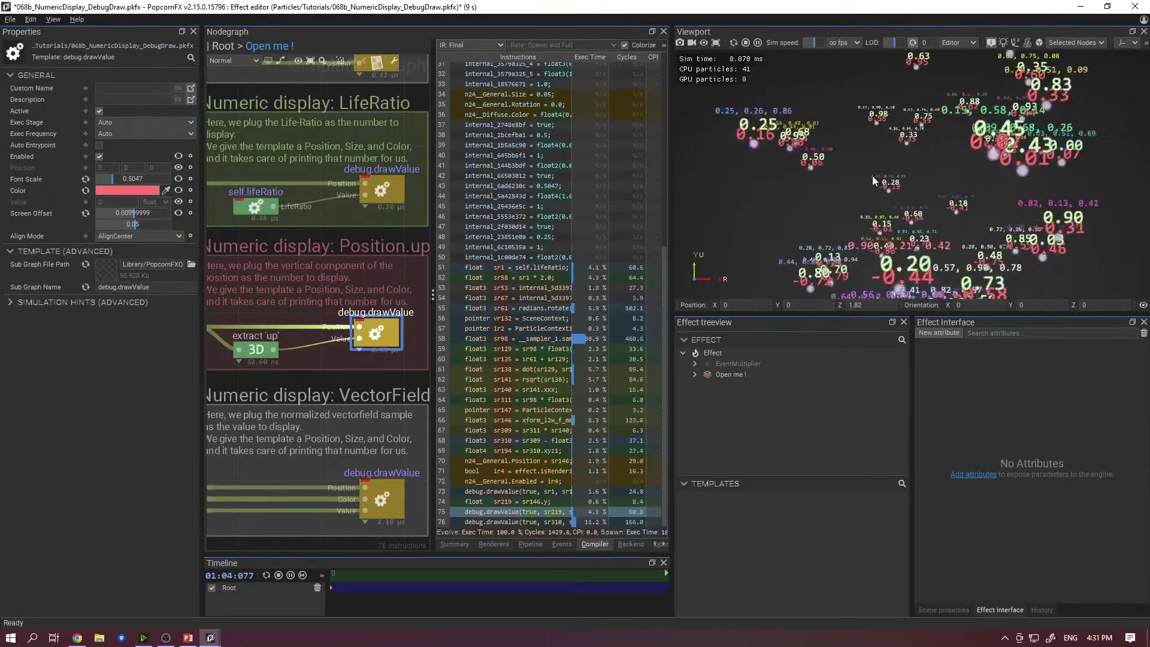
left_click(126, 237)
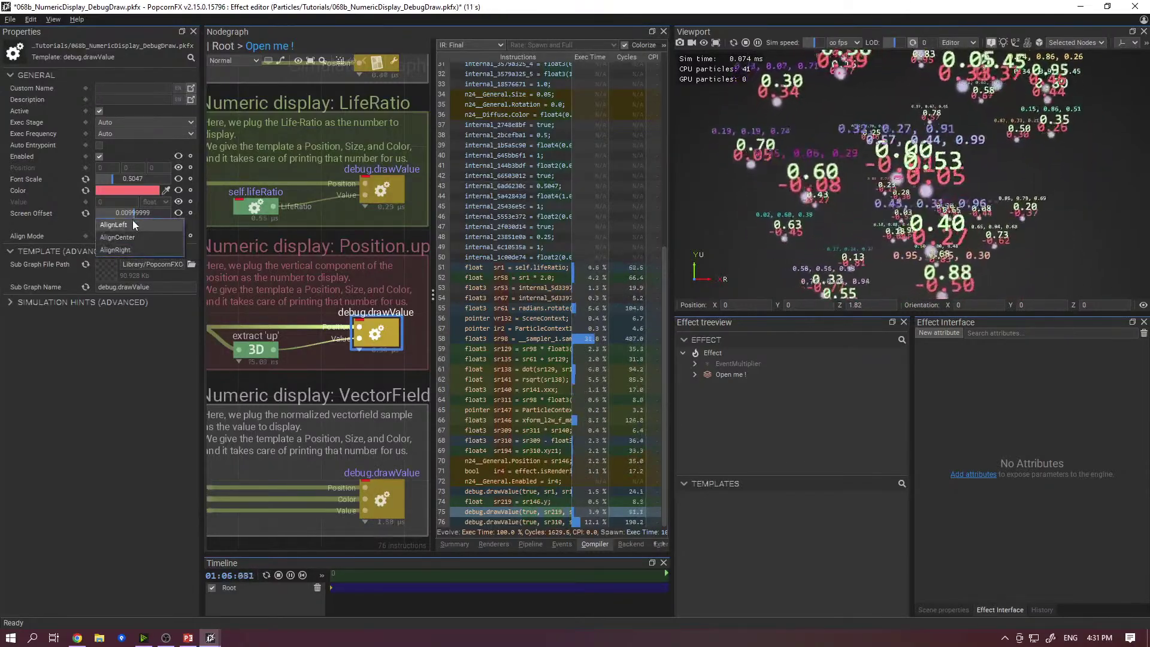
left_click(126, 234)
left_click(125, 236)
left_click(126, 247)
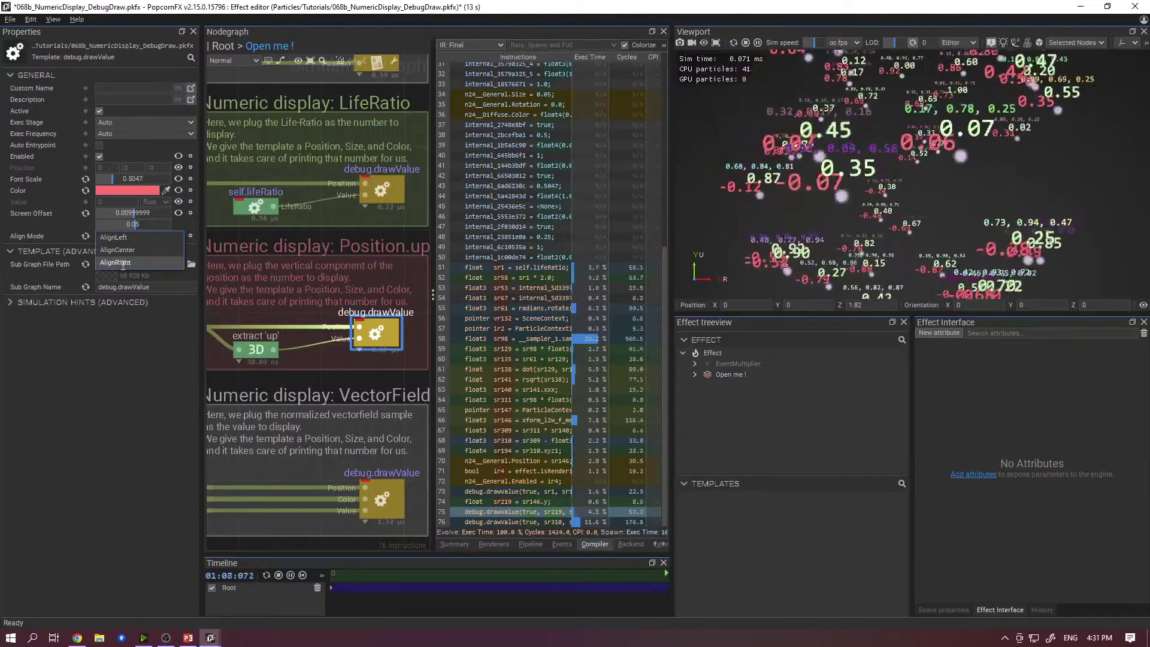
left_click(85, 236)
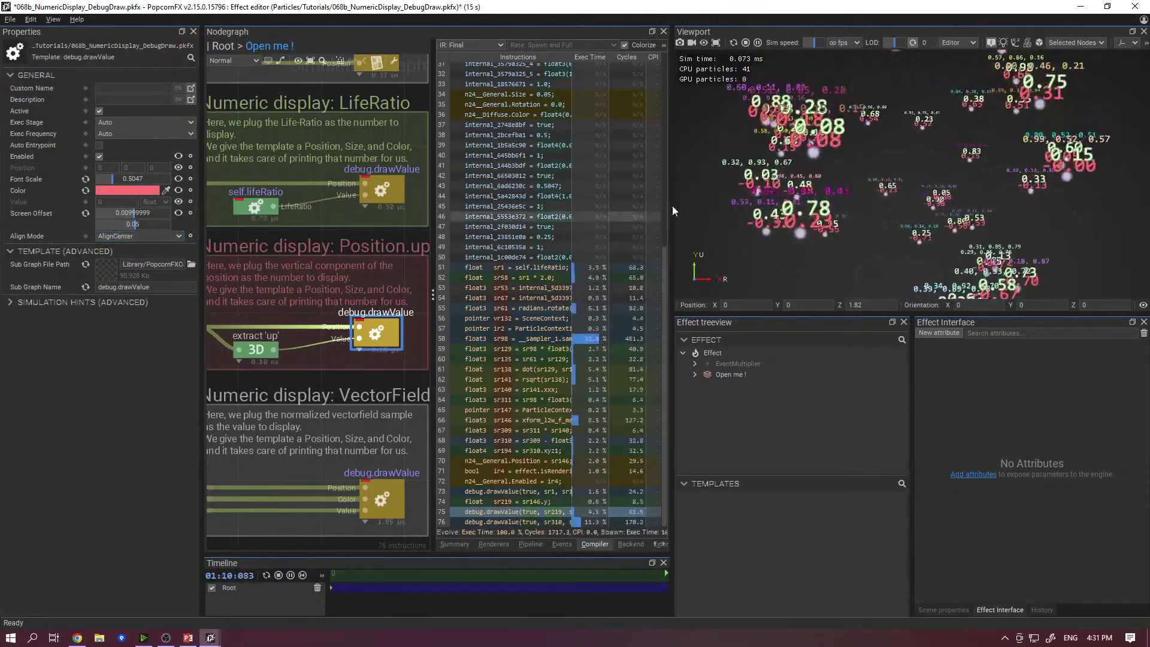
- Preview the effect compiled in Shipping mode and return the viewport to the Editor build
left_click(957, 42)
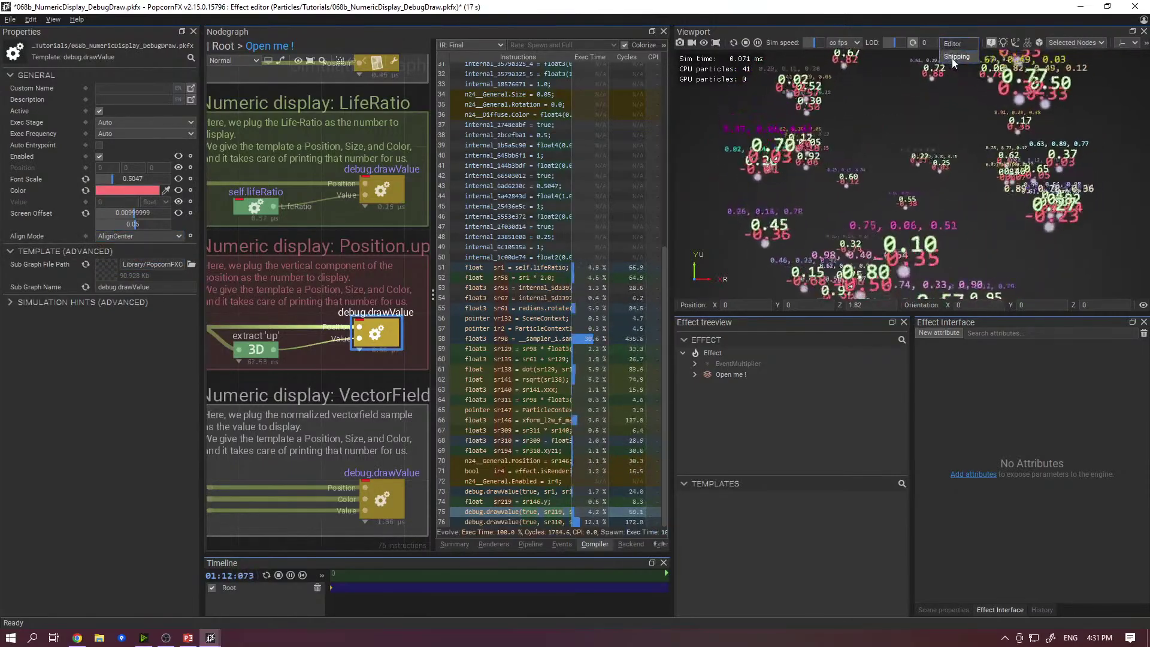
left_click(951, 59)
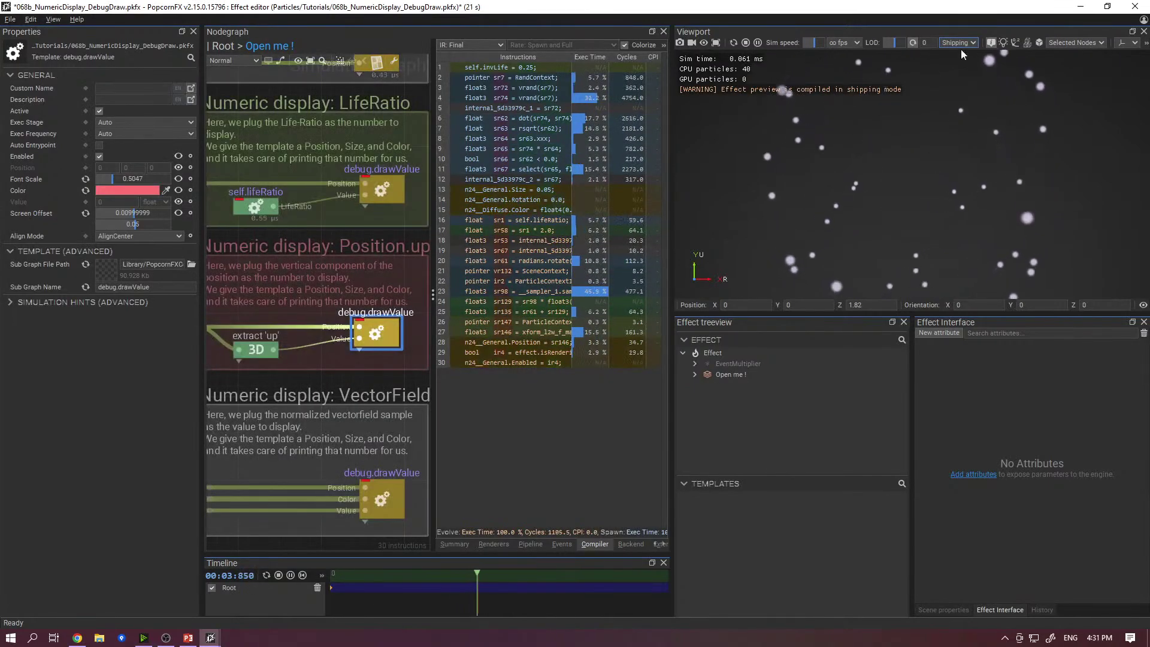
left_click(963, 44)
left_click(964, 32)
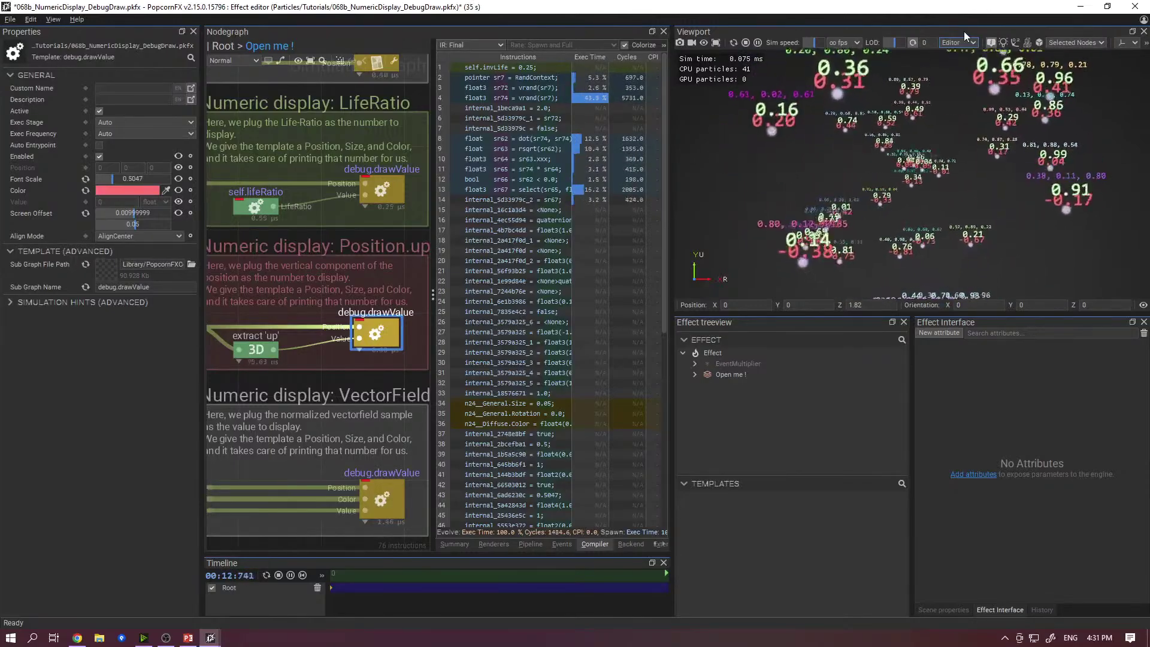
- Hide the compiler statistics and compare the properties of the LifeRatio and Position.up debug.drawValue nodes
left_click(432, 294)
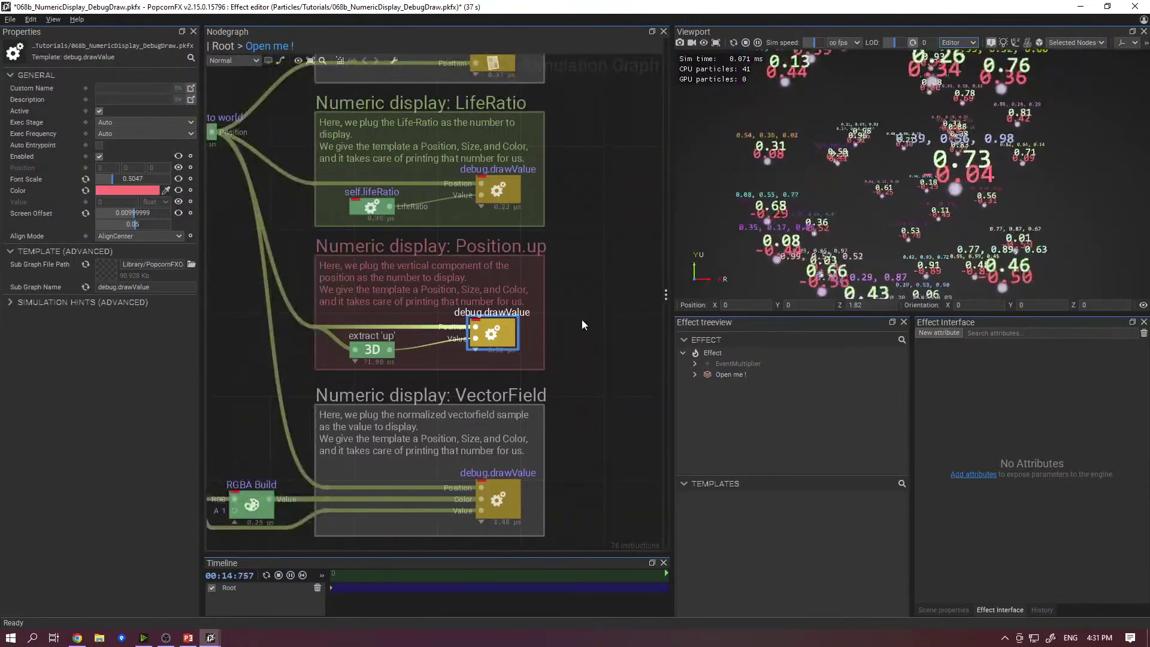
left_click(508, 201)
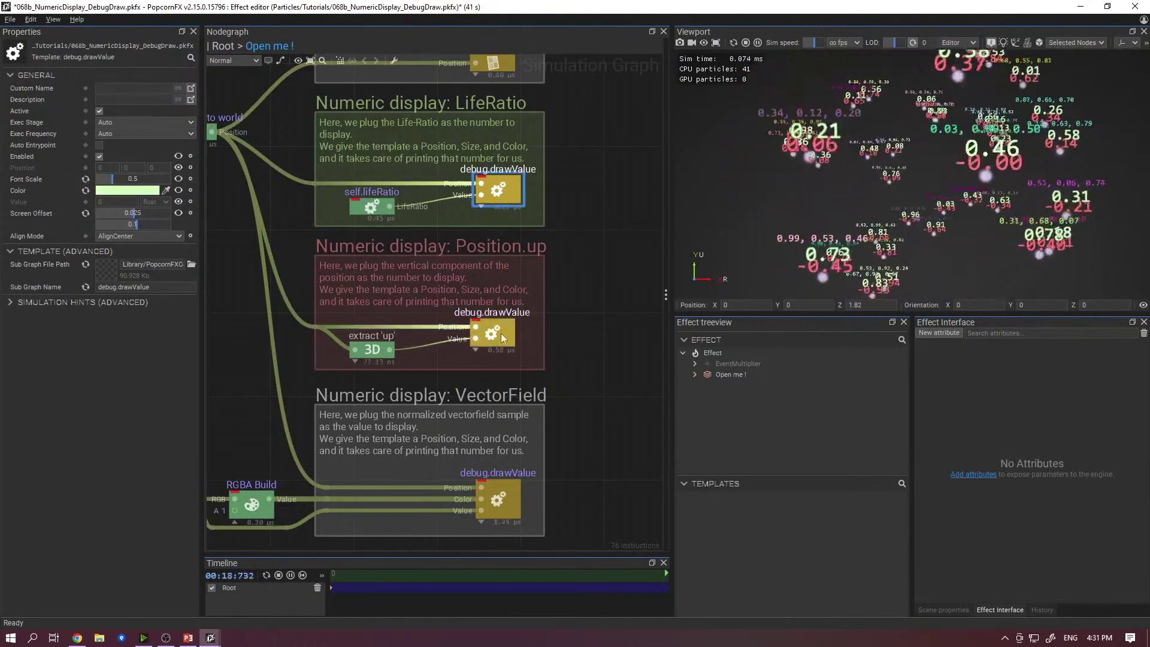
middle_click_drag(567, 268, 641, 230)
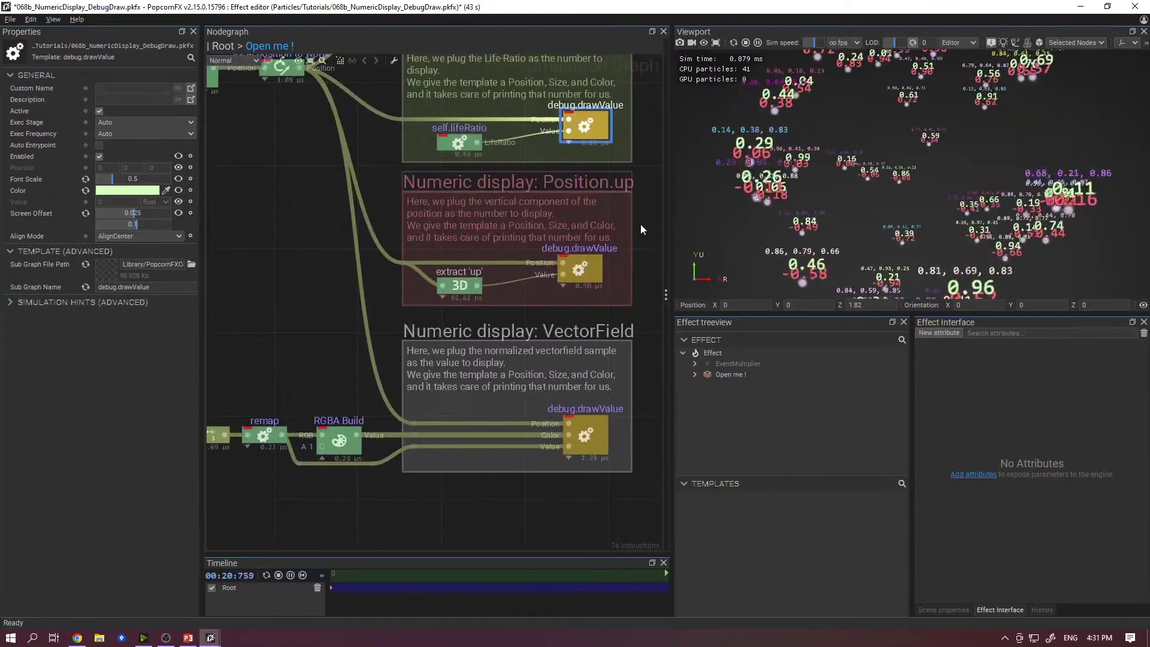
left_click(583, 259)
middle_click_drag(584, 264, 481, 272)
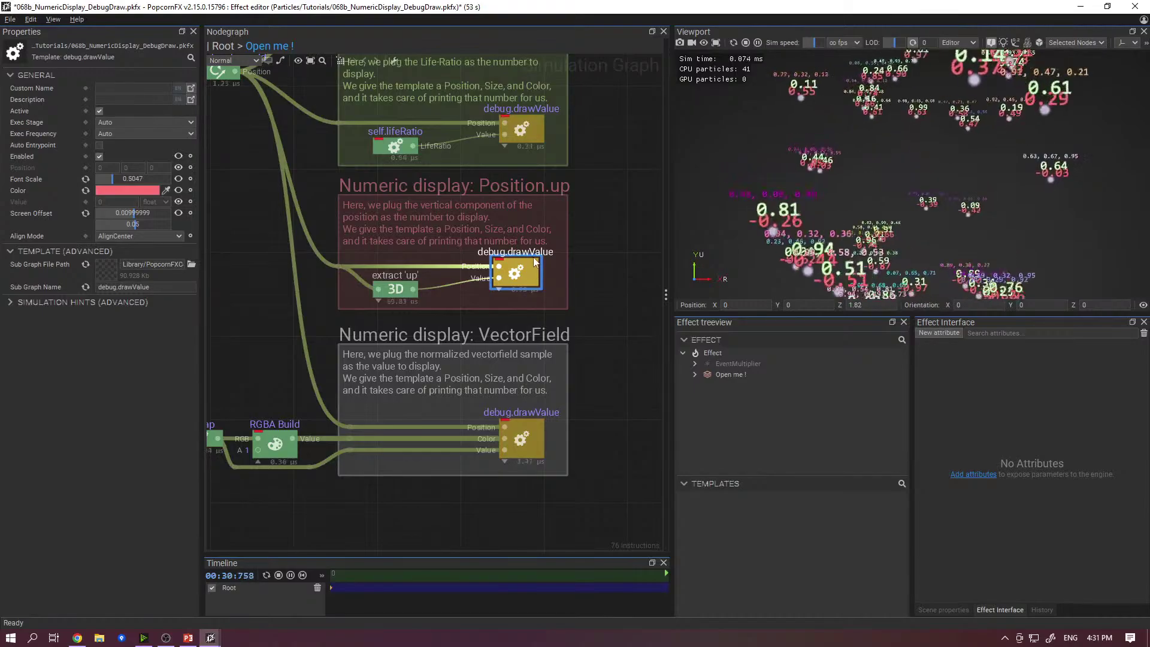
double_click(619, 6)
left_click_drag(738, 223, 665, 272)
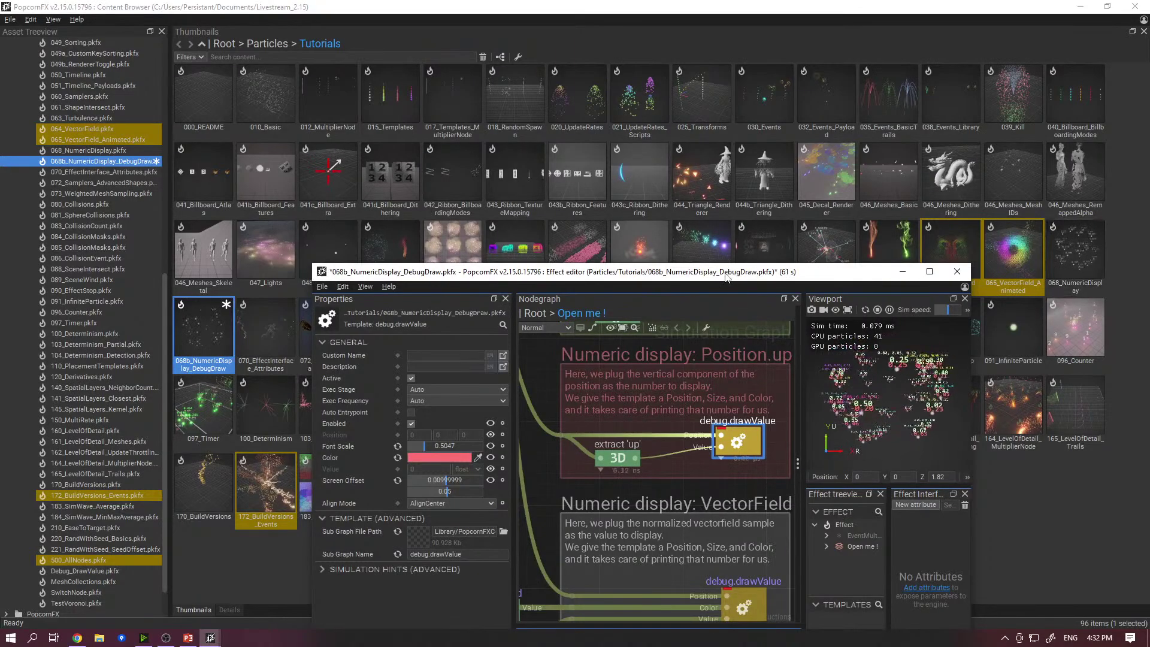
double_click(703, 269)
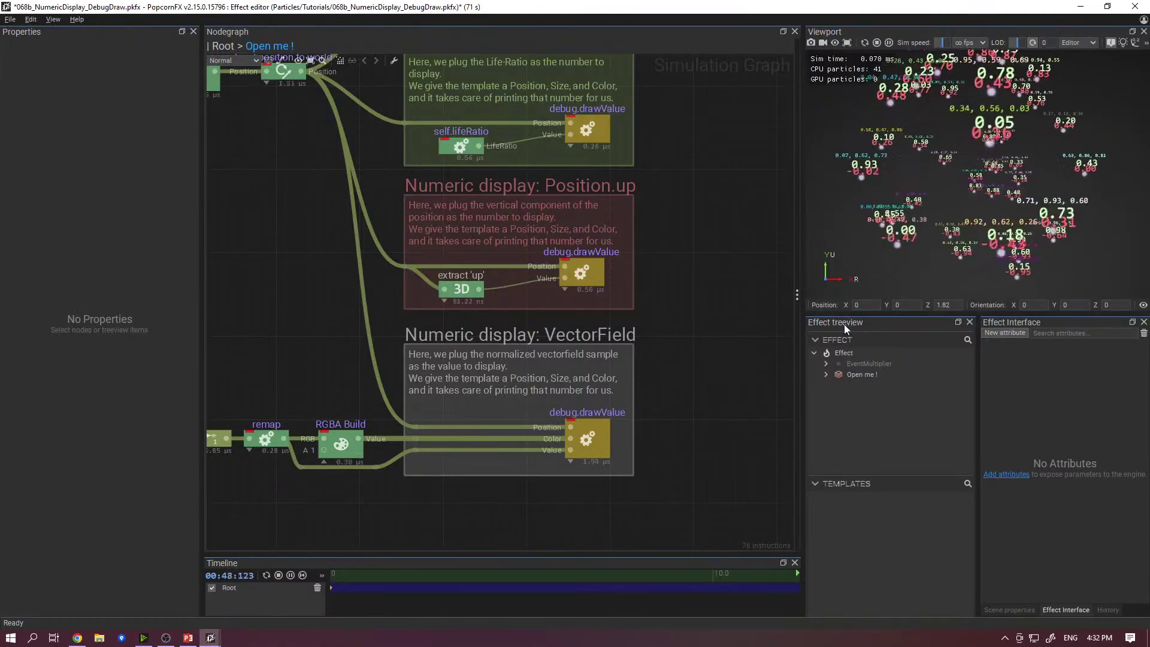
- Enlarge the viewport in height and width to give the debug numbers more room
left_click_drag(846, 313, 844, 389)
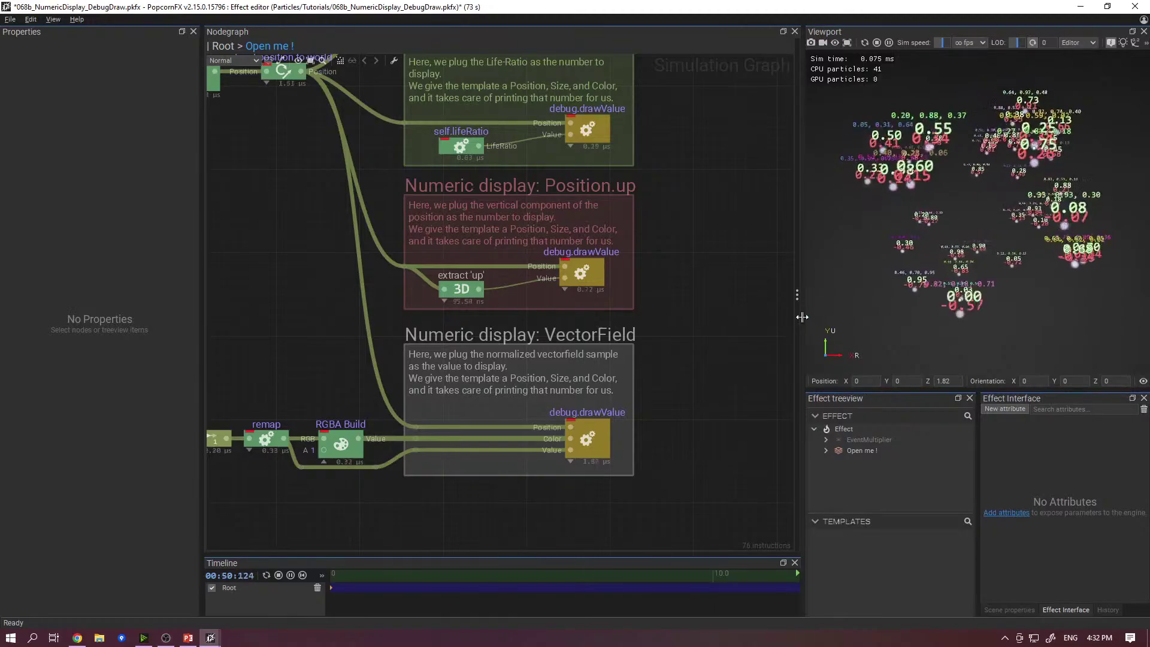
left_click_drag(799, 318, 754, 318)
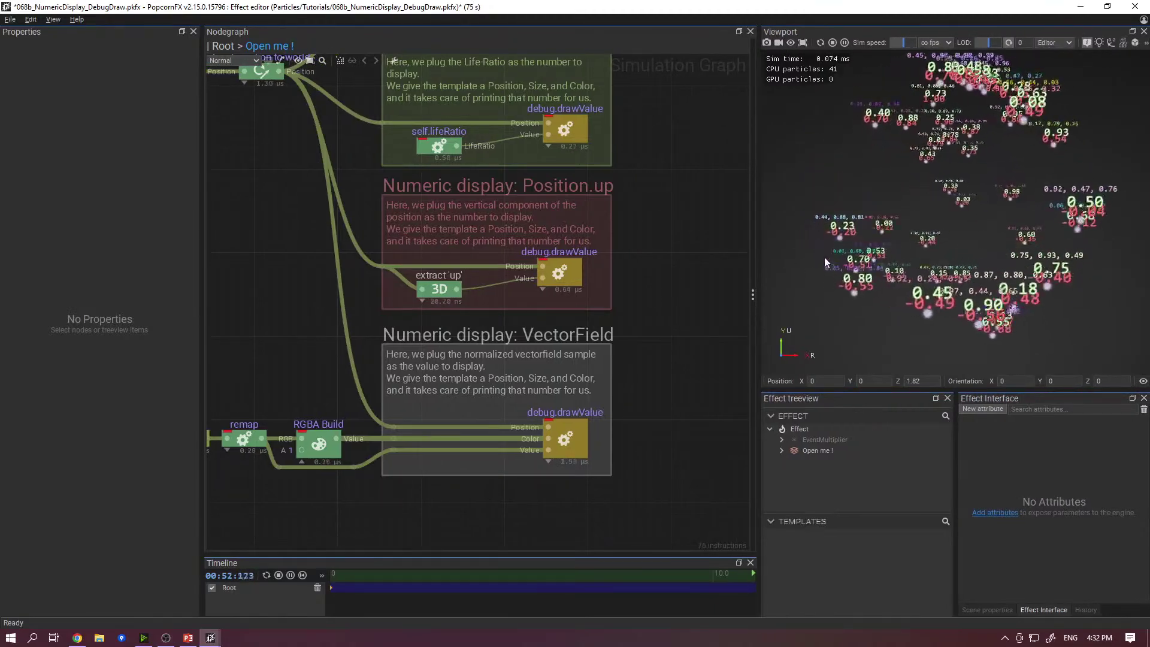